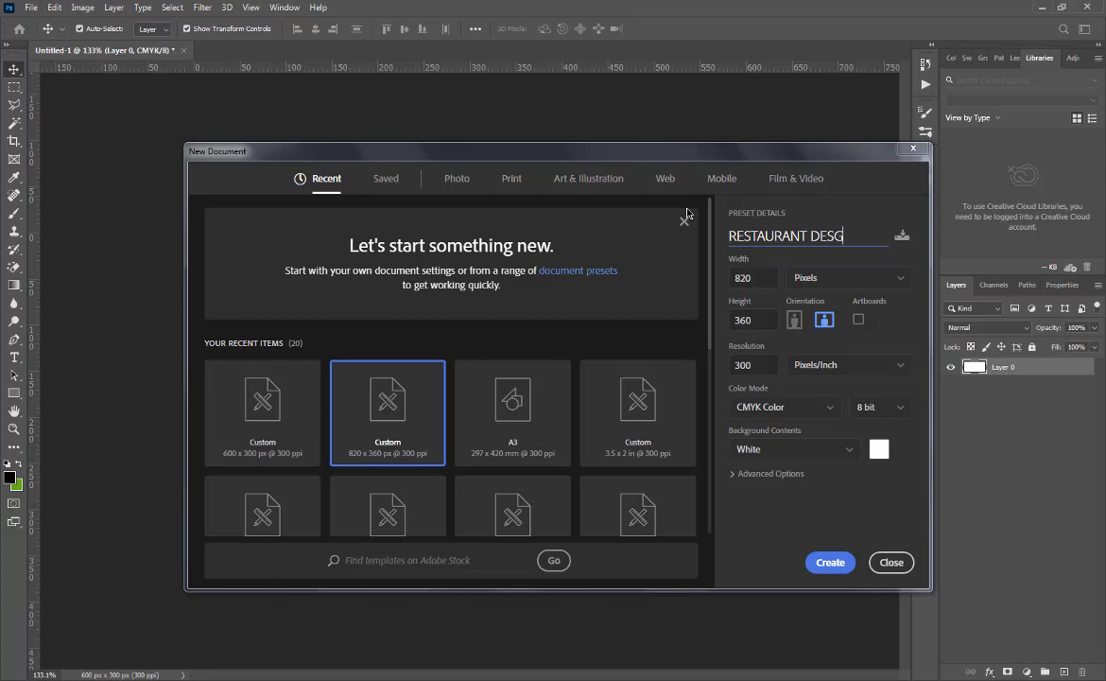
- Create a new document named RESTAURANT DESIGN at 820 x 360 pixels, 300 pixels/inch, CMYK Color, with a white background
{"action": "type", "text": "GN"}
{"action": "left_click_drag", "start_coordinate": [759, 278], "coordinate": [721, 279]}
{"action": "left_click_drag", "start_coordinate": [762, 319], "coordinate": [699, 321]}
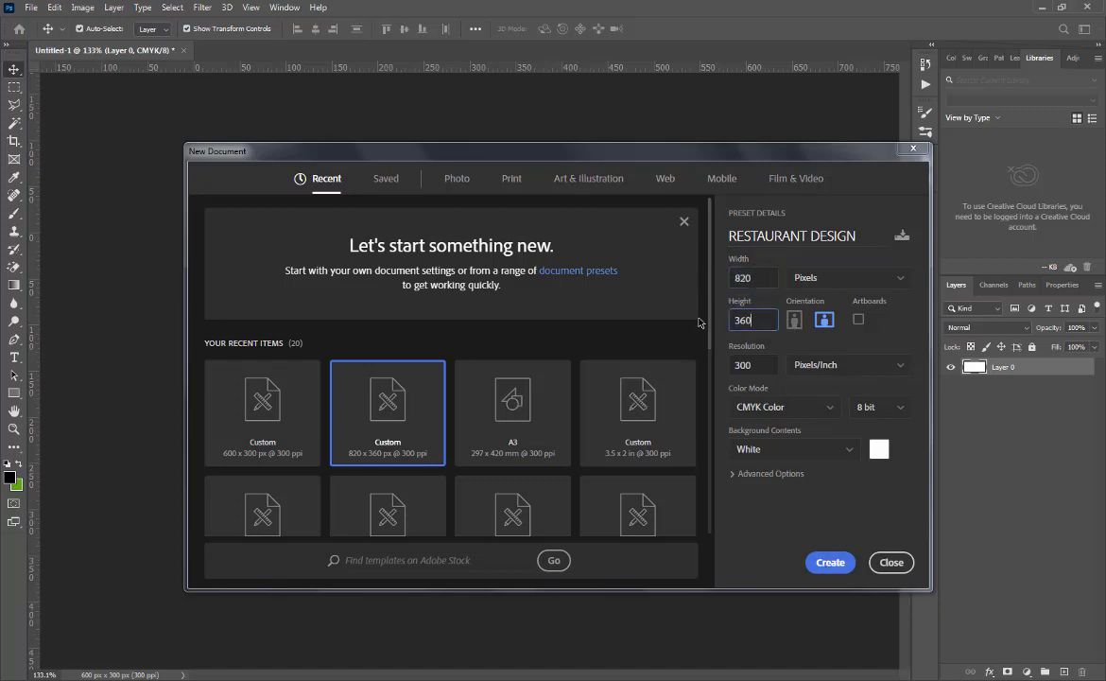
{"action": "left_click_drag", "start_coordinate": [761, 366], "coordinate": [692, 362]}
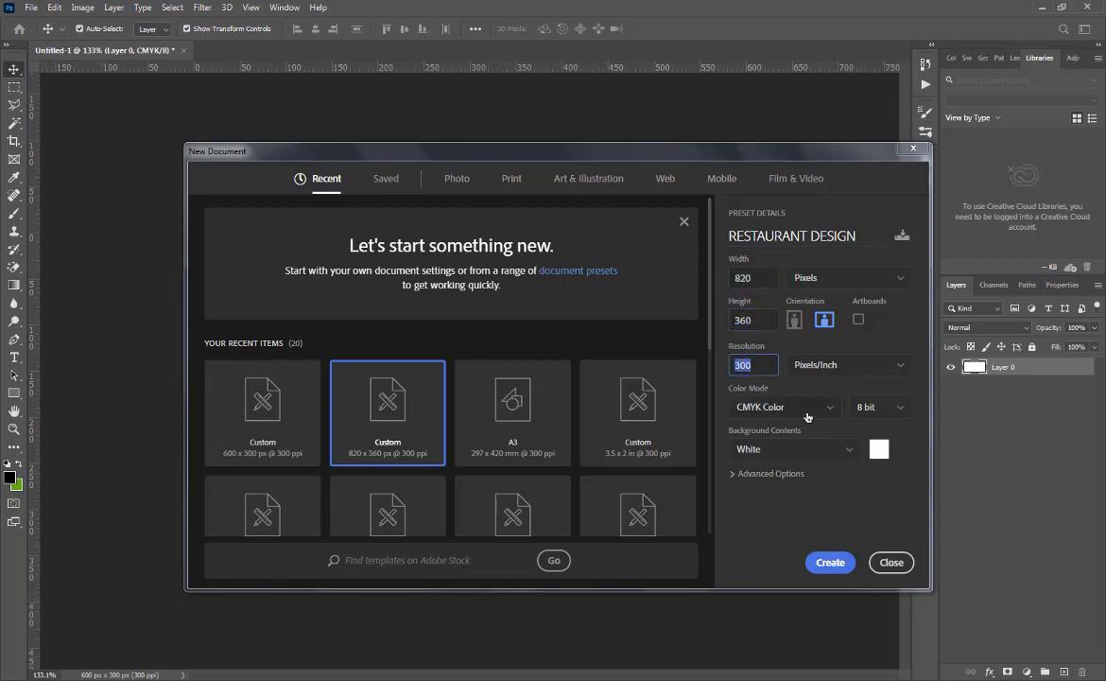
{"action": "left_click", "coordinate": [809, 416]}
{"action": "left_click", "coordinate": [762, 502]}
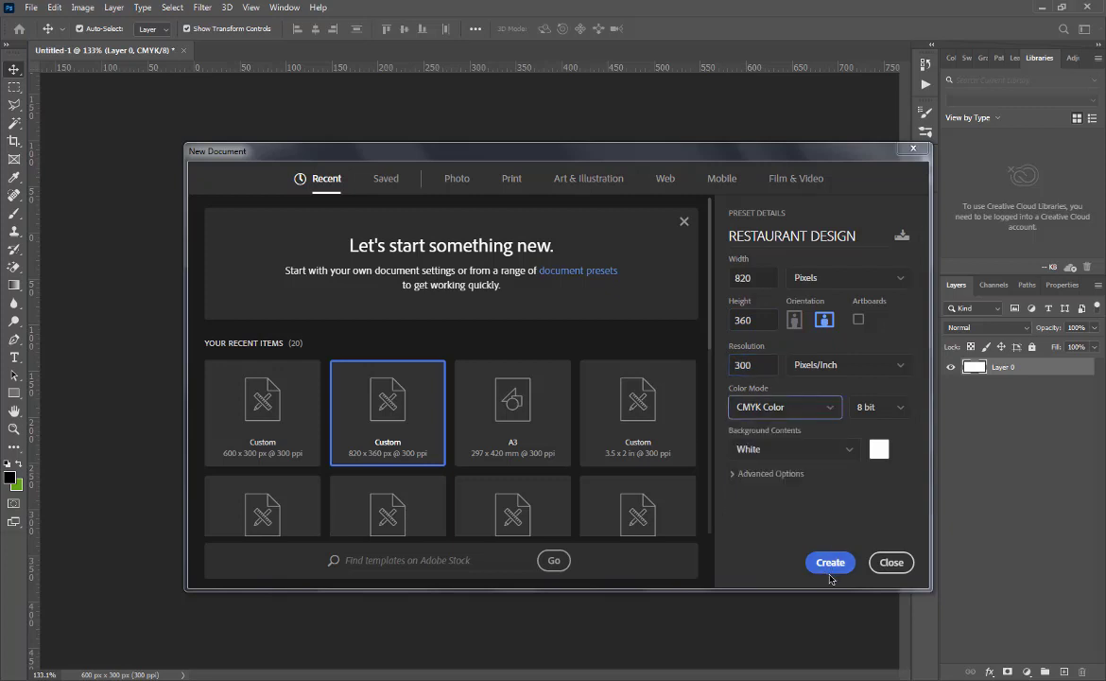
{"action": "left_click", "coordinate": [830, 563]}
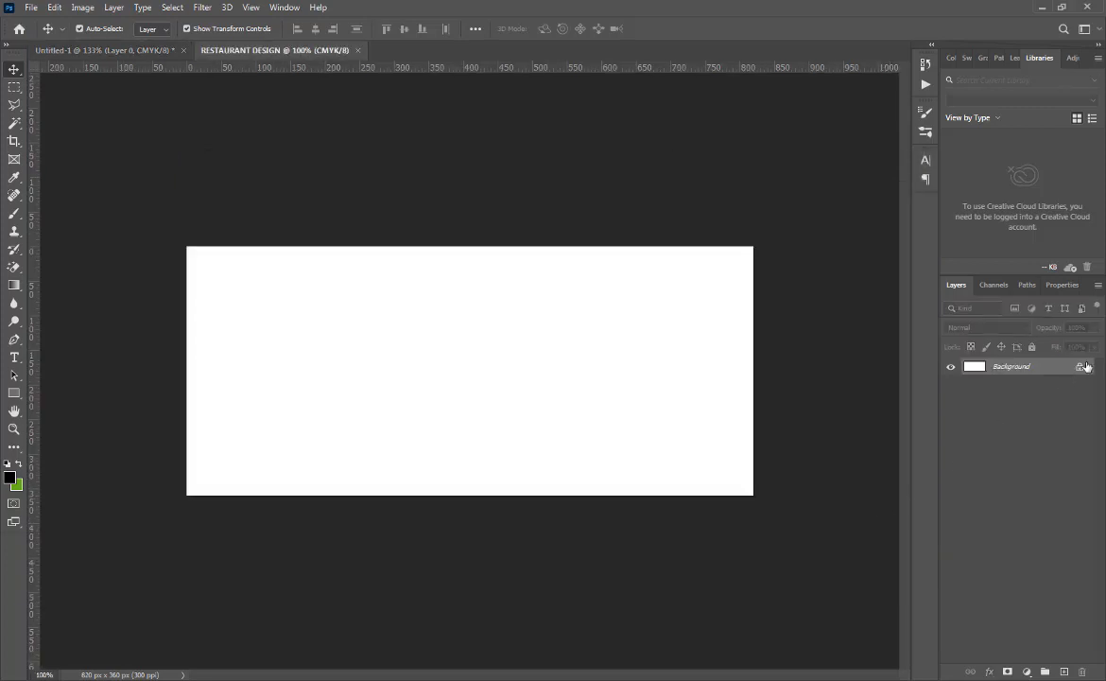
- Unlock the Background layer so it becomes a regular editable layer
{"action": "left_click", "coordinate": [1081, 368]}
{"action": "key", "text": "ctrl"}
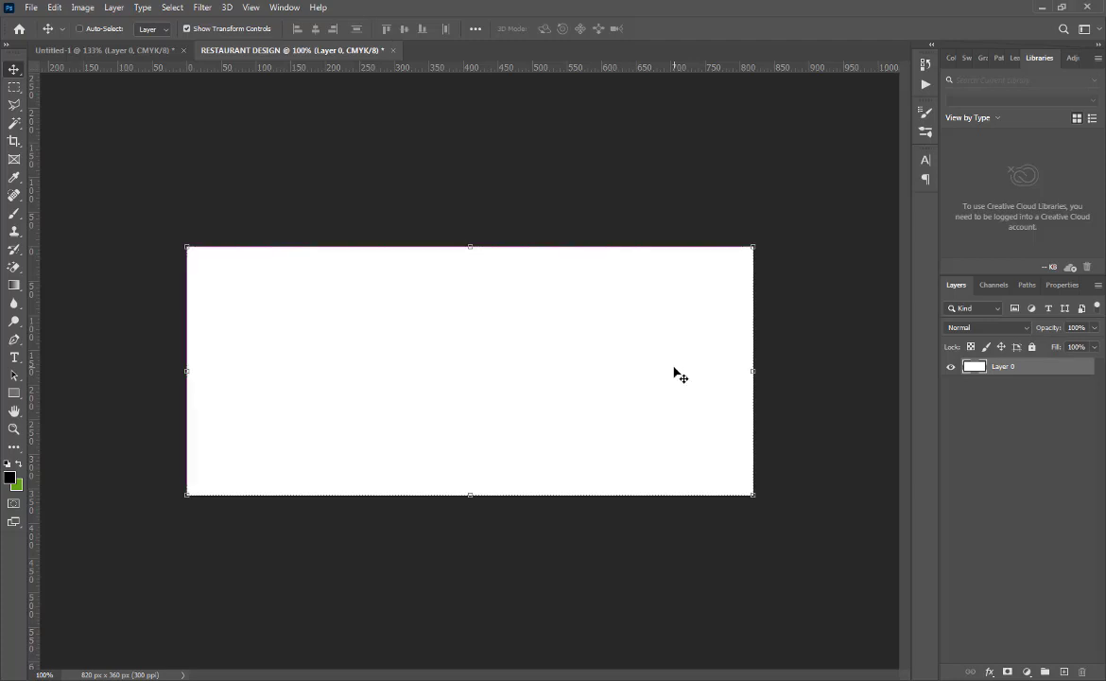
{"action": "scroll", "coordinate": [674, 368], "scroll_direction": "up", "scroll_amount": 2}
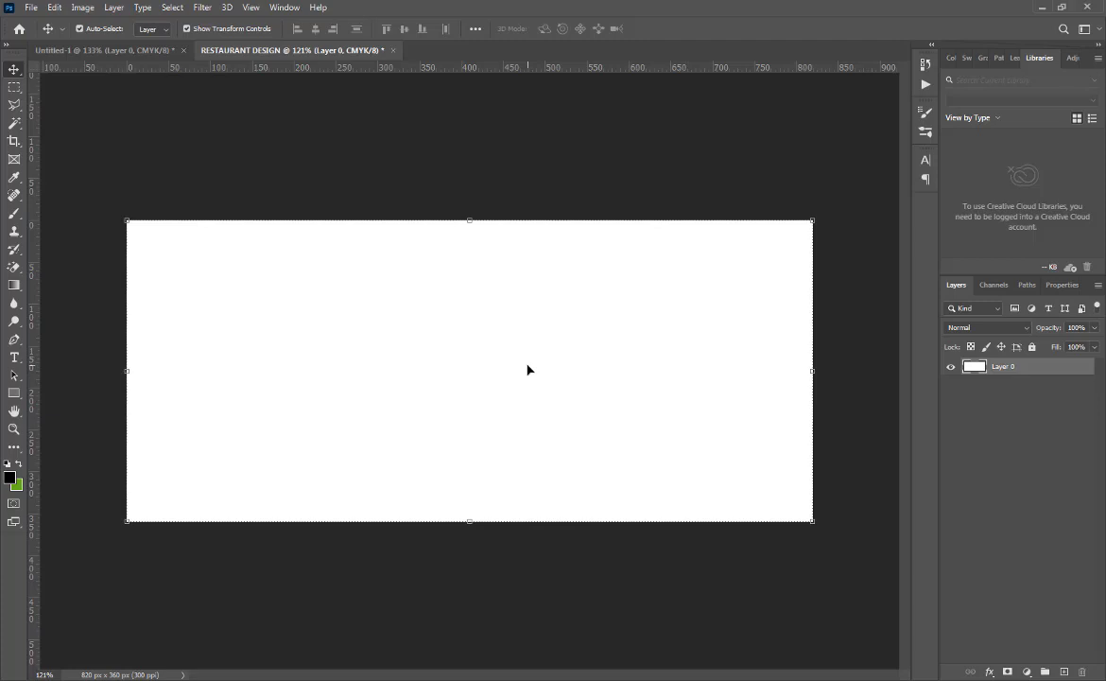
{"action": "left_click", "coordinate": [14, 286]}
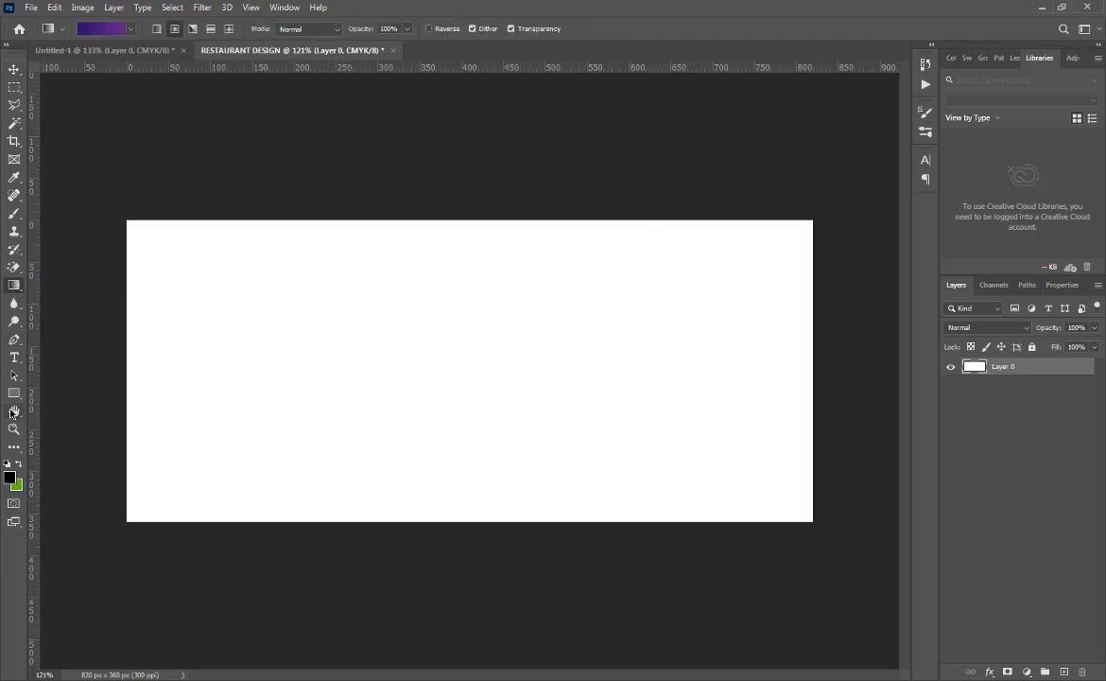
{"action": "right_click", "coordinate": [975, 367]}
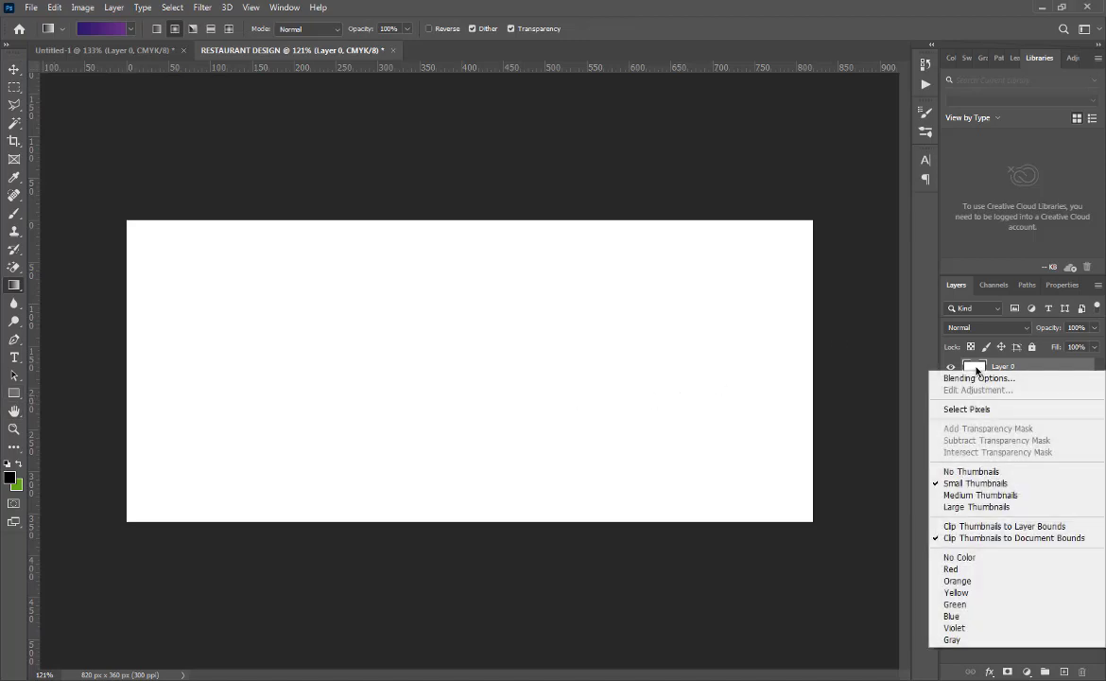
{"action": "left_click", "coordinate": [975, 376]}
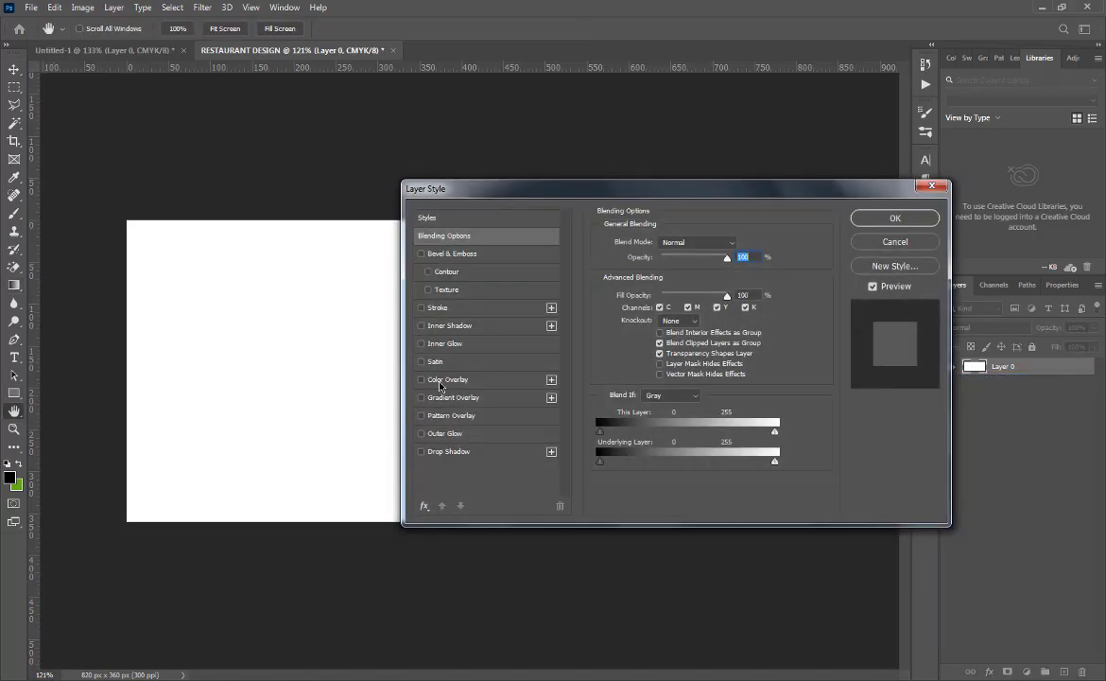
{"action": "left_click", "coordinate": [448, 379]}
{"action": "left_click", "coordinate": [914, 220]}
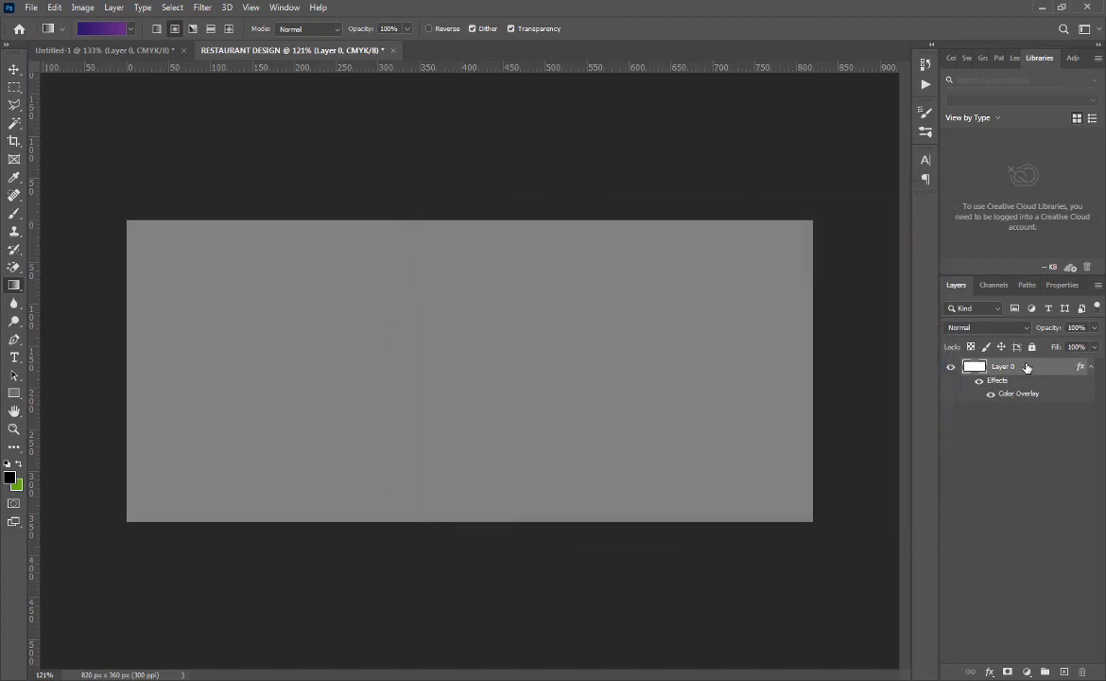
{"action": "right_click", "coordinate": [1026, 367]}
{"action": "left_click", "coordinate": [904, 116]}
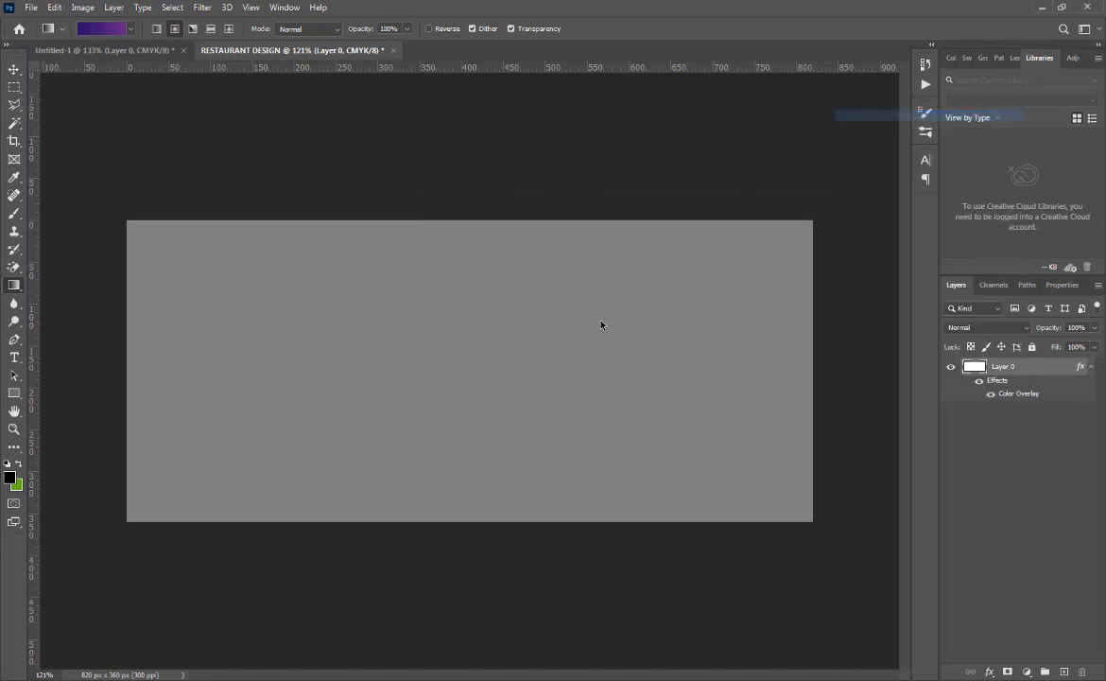
{"action": "left_click", "coordinate": [420, 380]}
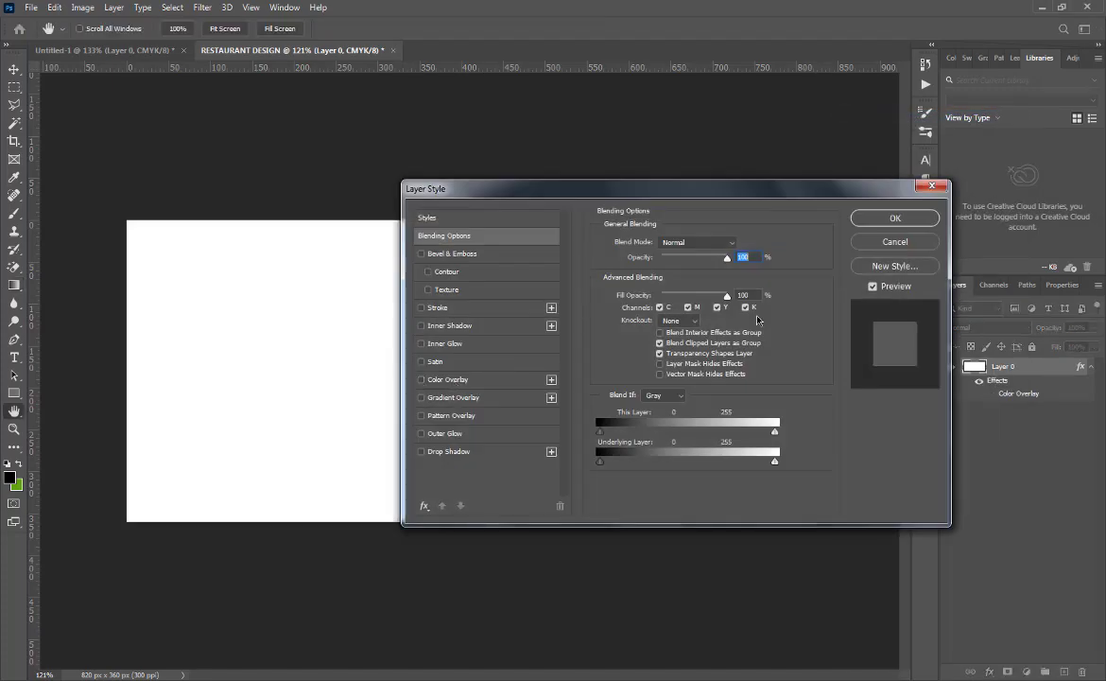
{"action": "left_click", "coordinate": [889, 244]}
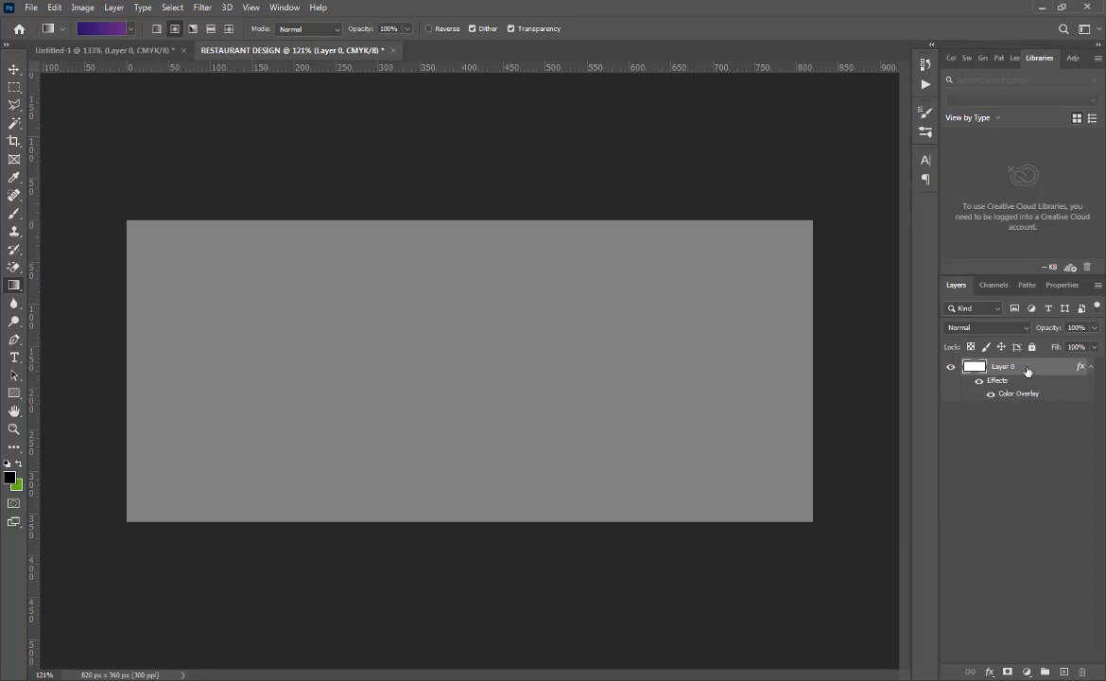
{"action": "key", "text": "ctrl+z"}
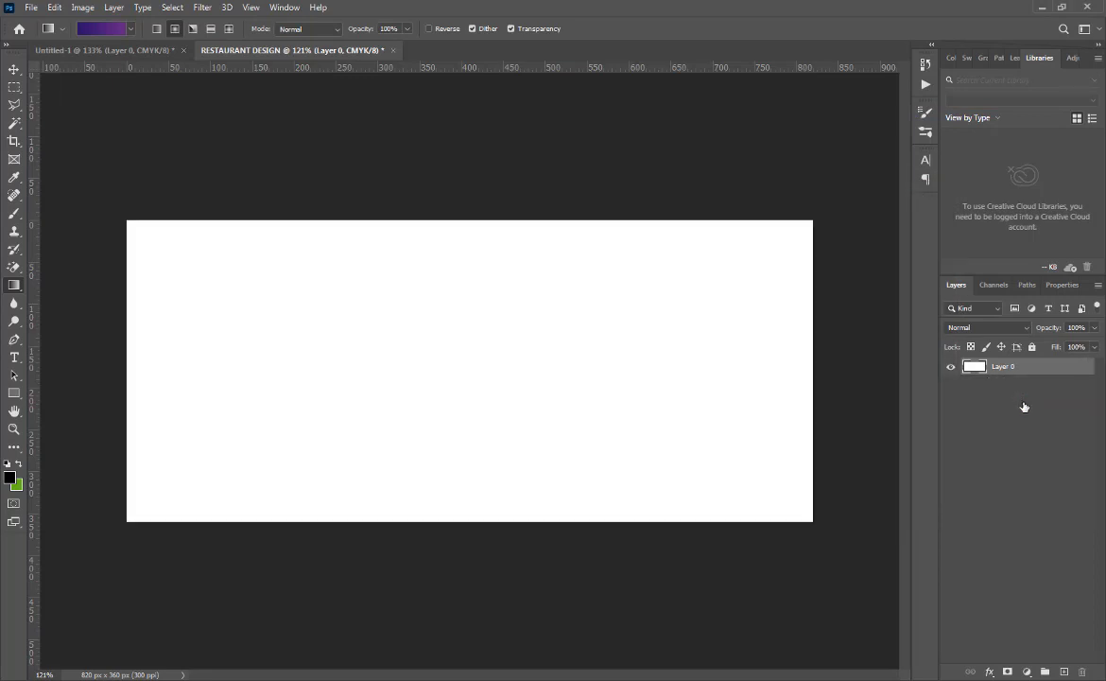
- Add a Gradient Overlay effect to Layer 0 and turn off its Reverse option
{"action": "right_click", "coordinate": [1024, 373]}
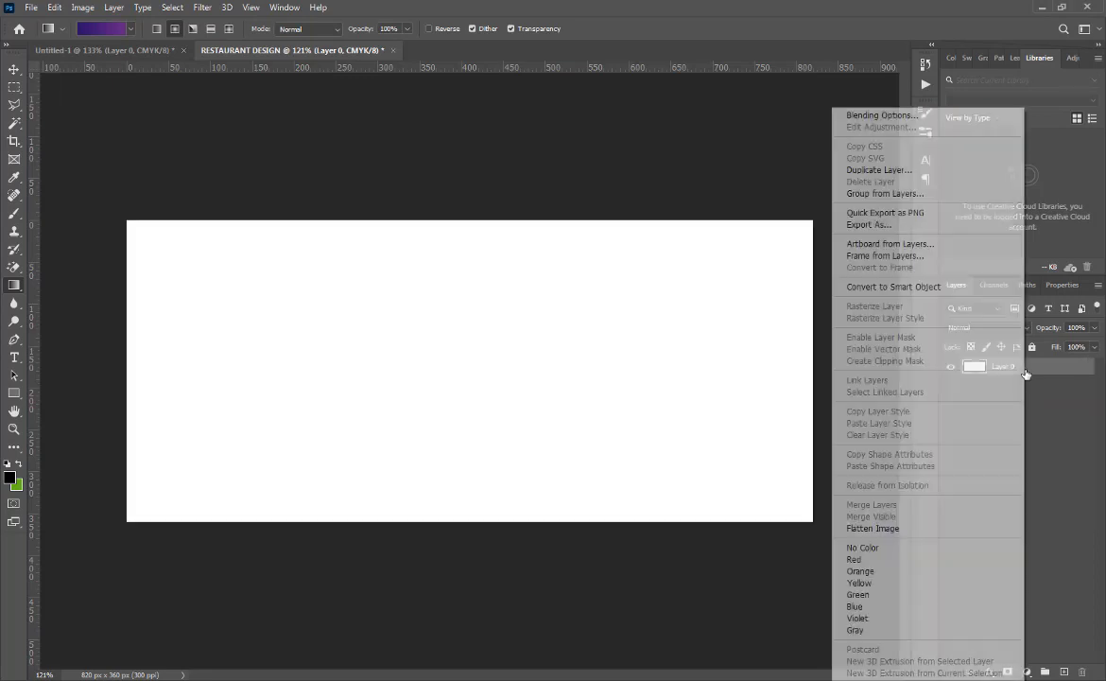
{"action": "left_click", "coordinate": [887, 115]}
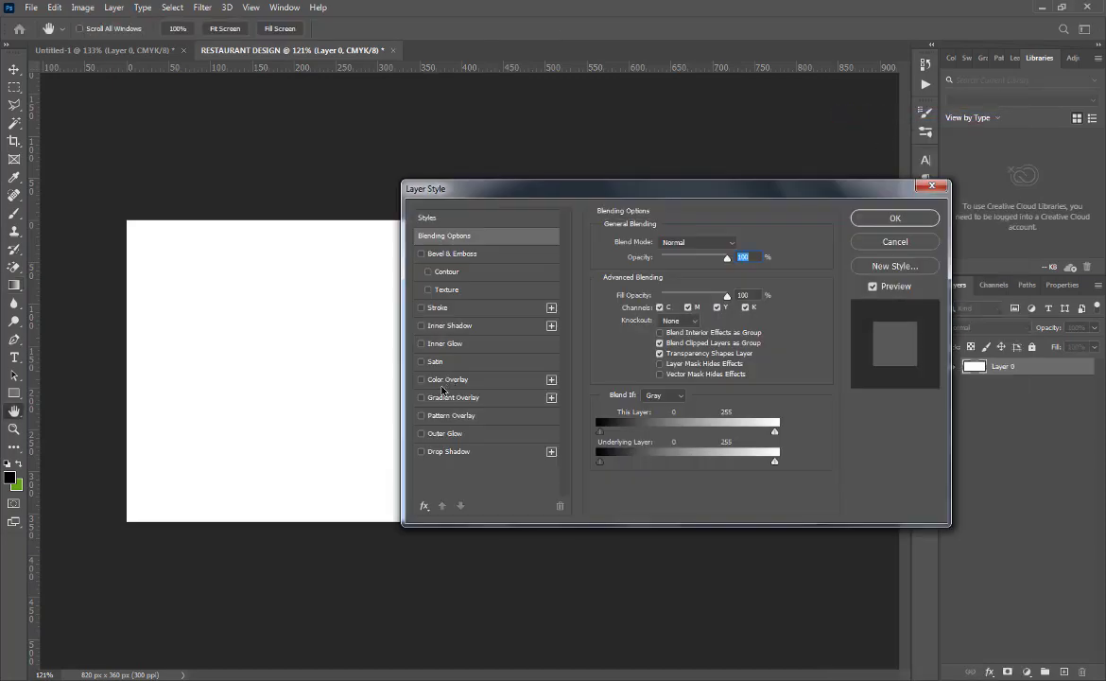
{"action": "left_click", "coordinate": [439, 401]}
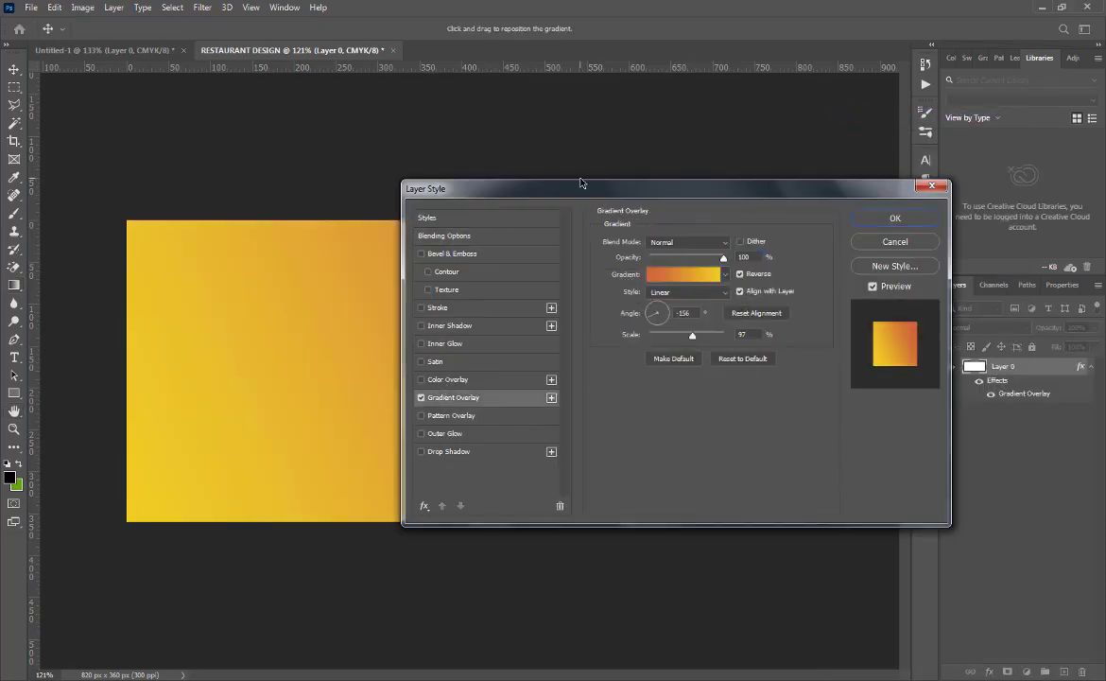
{"action": "left_click_drag", "start_coordinate": [580, 183], "coordinate": [473, 367]}
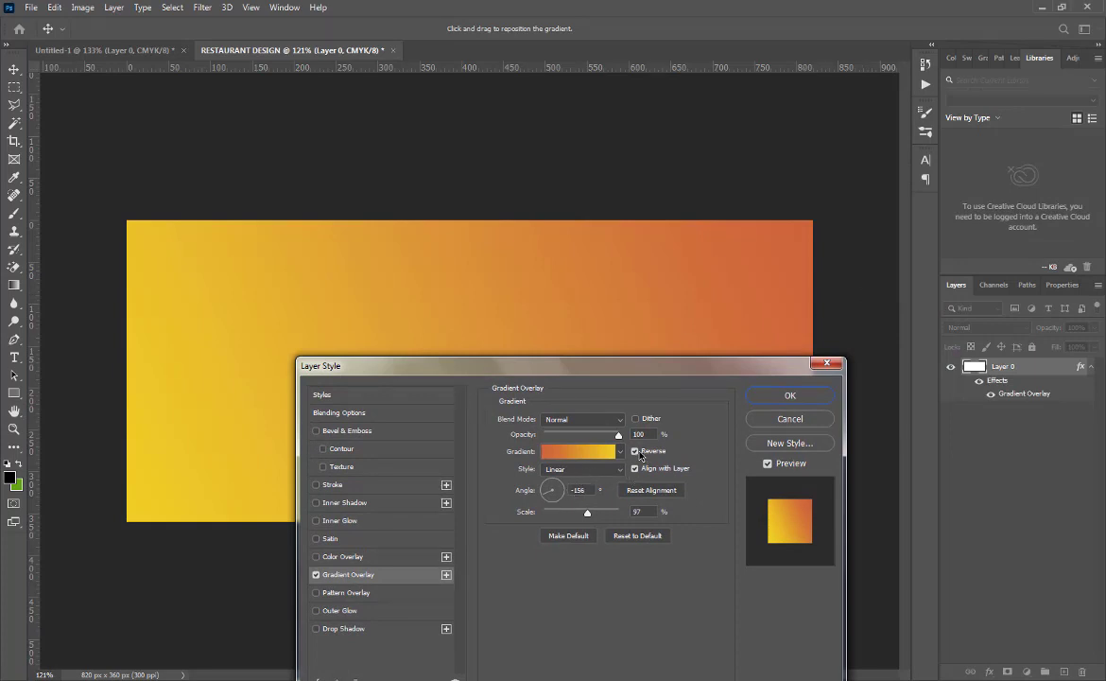
{"action": "left_click", "coordinate": [635, 451]}
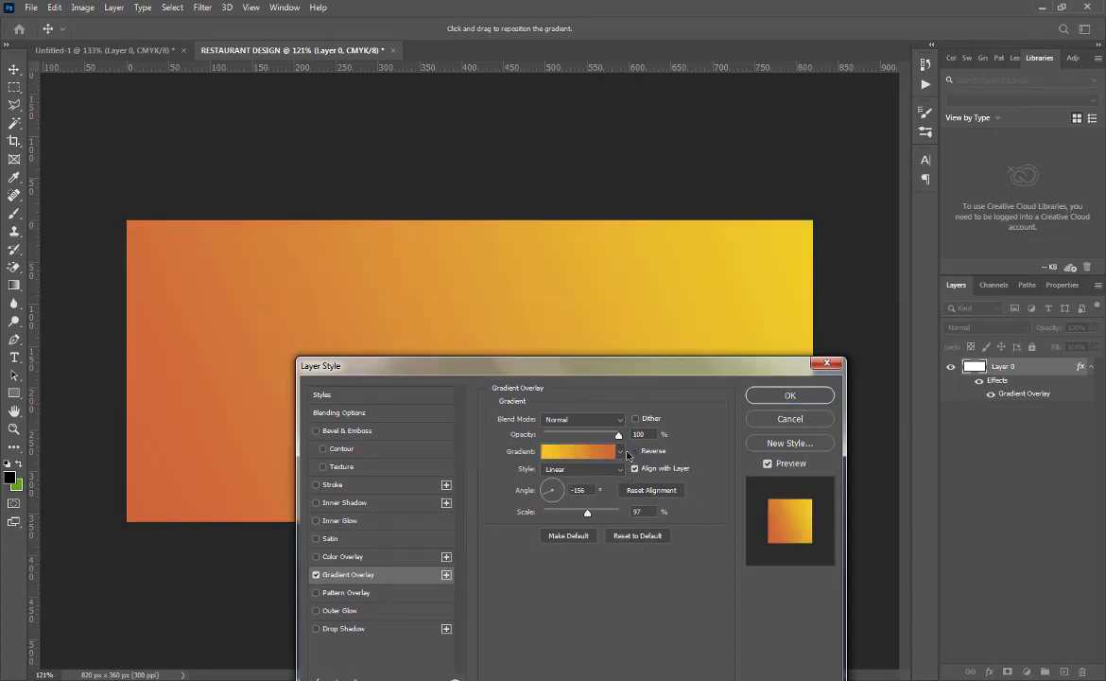
- Set the first color stop of the overlay gradient to orange fe8b10
{"action": "left_click", "coordinate": [595, 459]}
{"action": "left_click", "coordinate": [700, 419]}
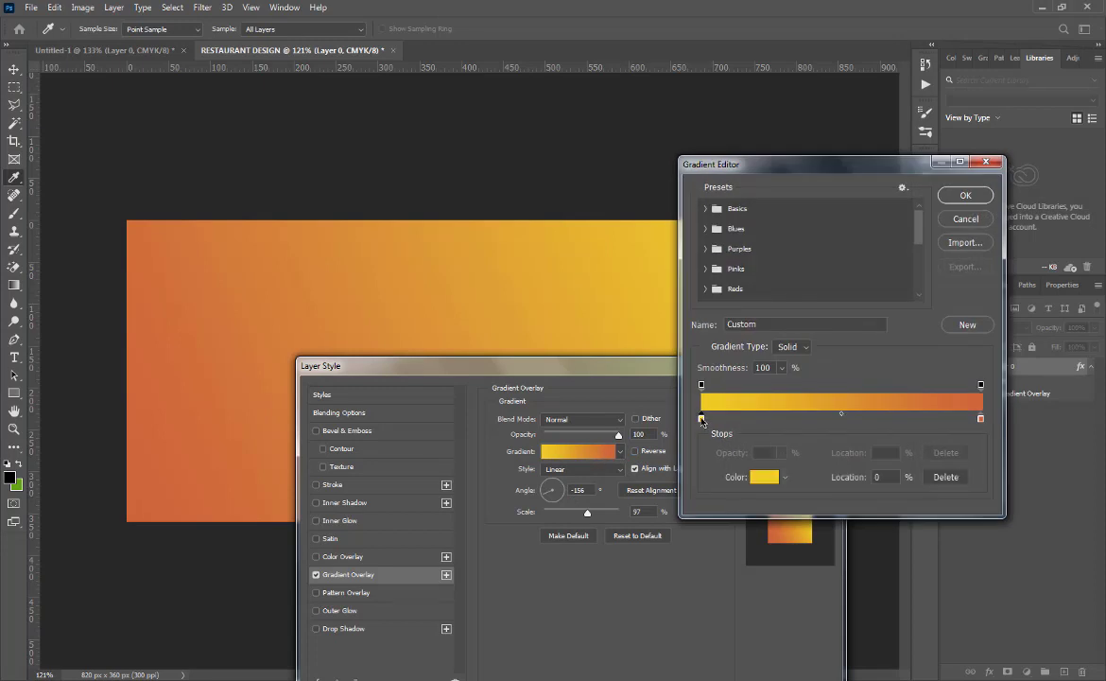
{"action": "left_click", "coordinate": [772, 479]}
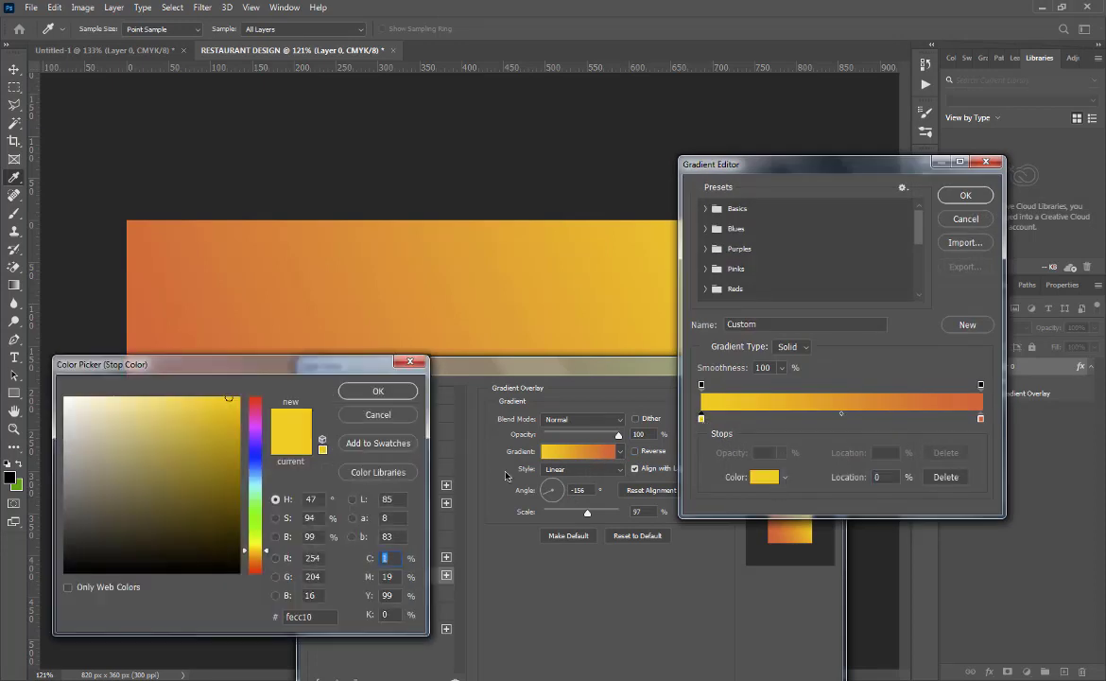
{"action": "left_click", "coordinate": [255, 560]}
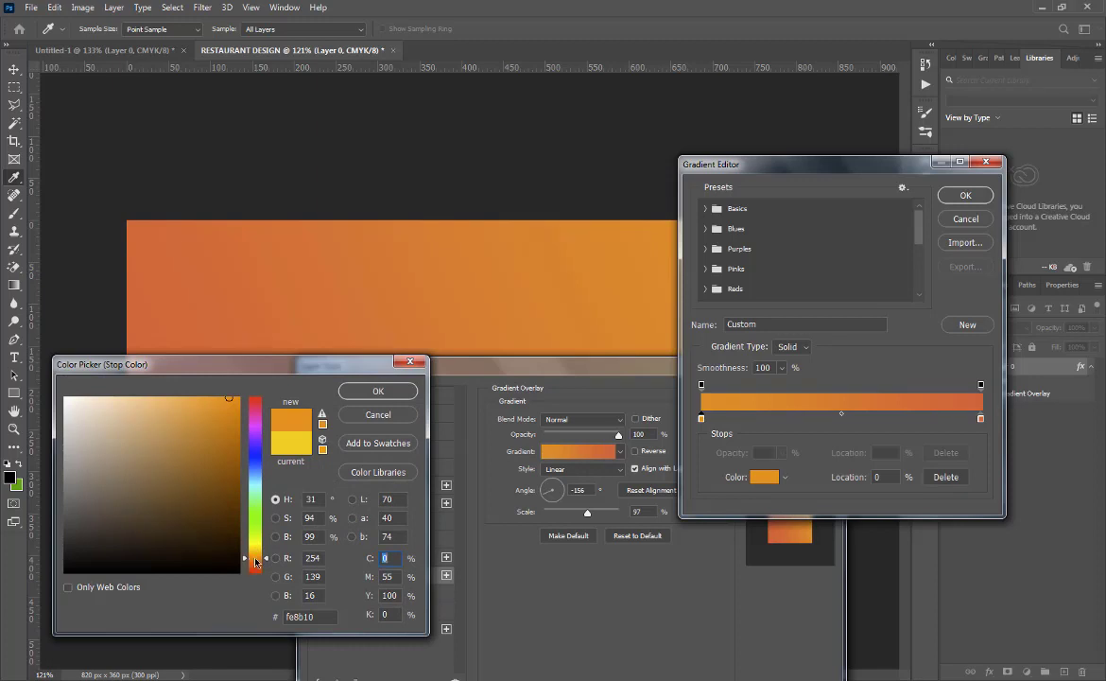
{"action": "left_click", "coordinate": [378, 390]}
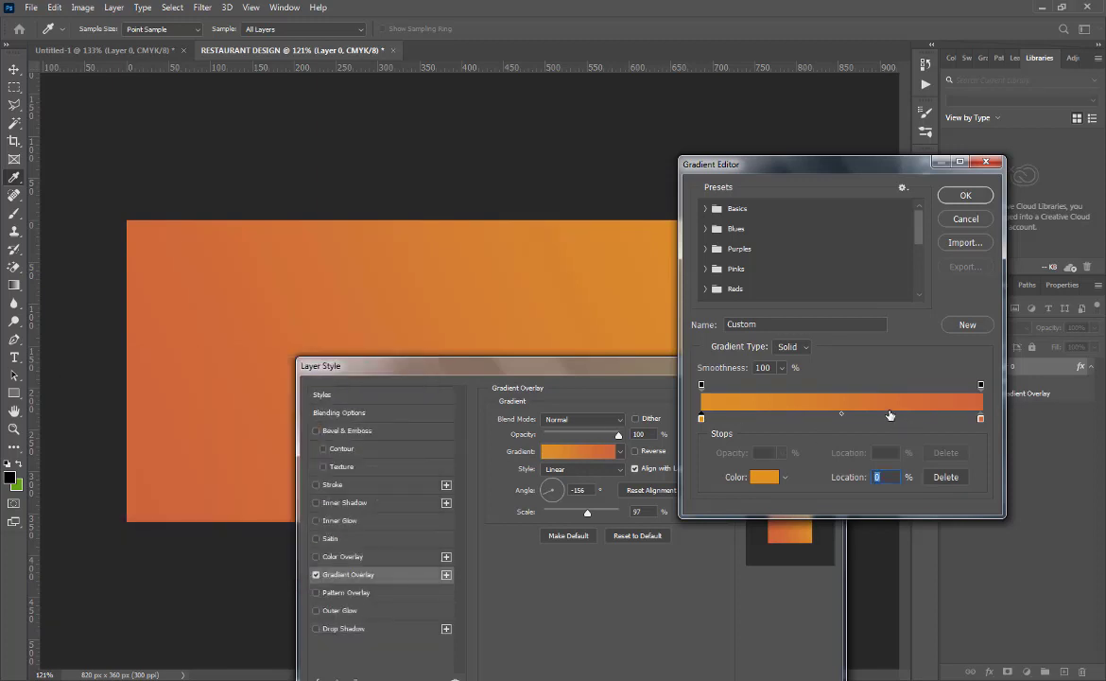
- Set the gradient's end color stop to black 000000, apply the layer style and collapse the layer's effects list
{"action": "left_click", "coordinate": [981, 419]}
{"action": "left_click", "coordinate": [765, 479]}
{"action": "left_click_drag", "start_coordinate": [130, 534], "coordinate": [64, 573]}
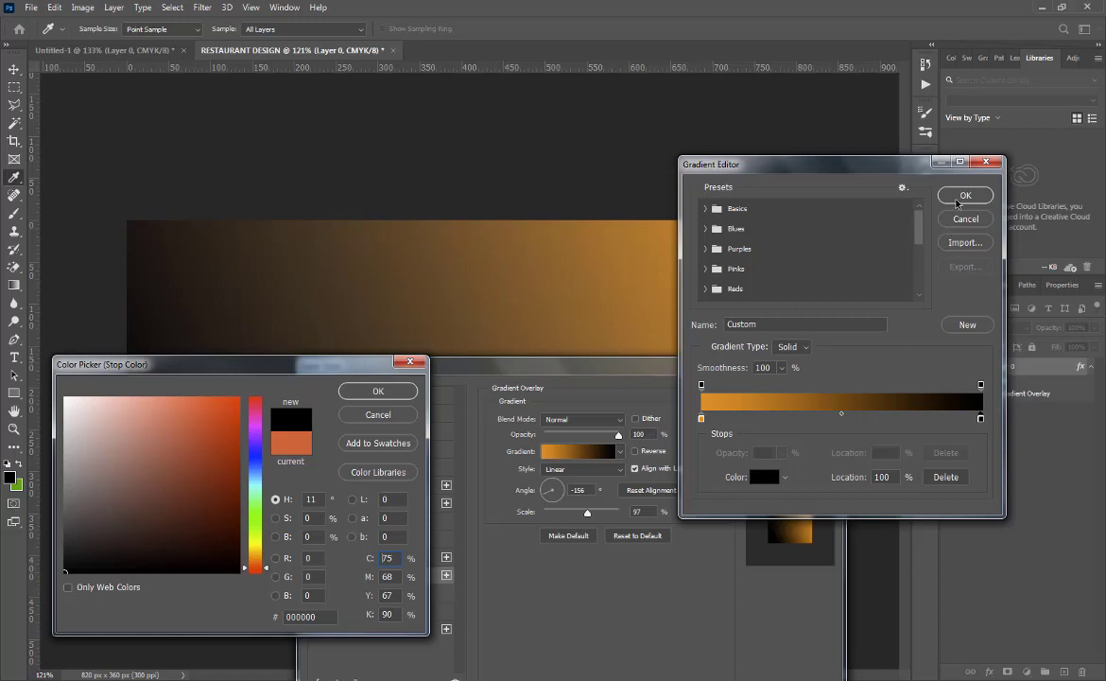
{"action": "left_click", "coordinate": [378, 392]}
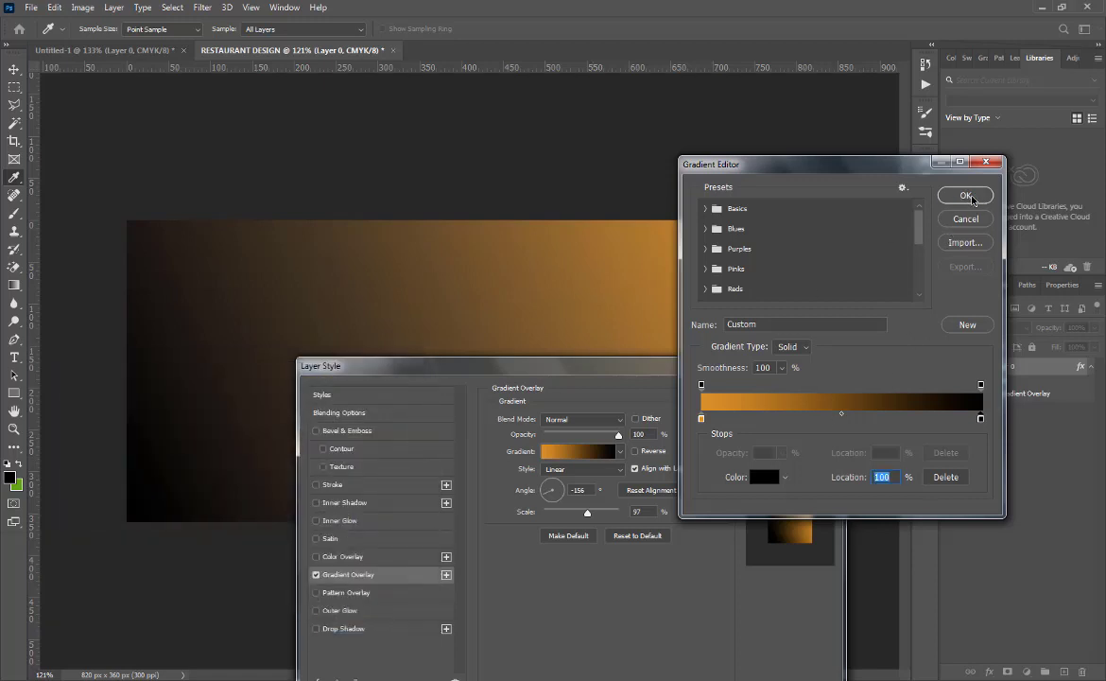
{"action": "left_click", "coordinate": [971, 198]}
{"action": "left_click", "coordinate": [792, 396]}
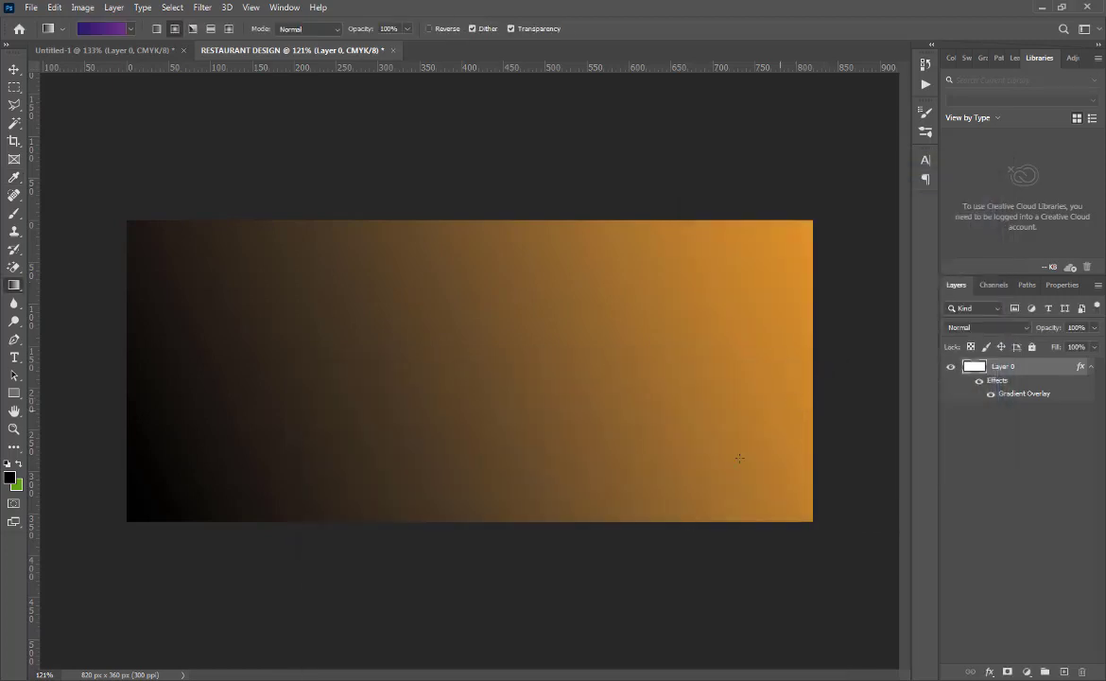
{"action": "left_click", "coordinate": [1091, 367]}
- Draw a white square of about 67 x 67 px, without a stroke, just left of the canvas center
{"action": "key", "text": "v"}
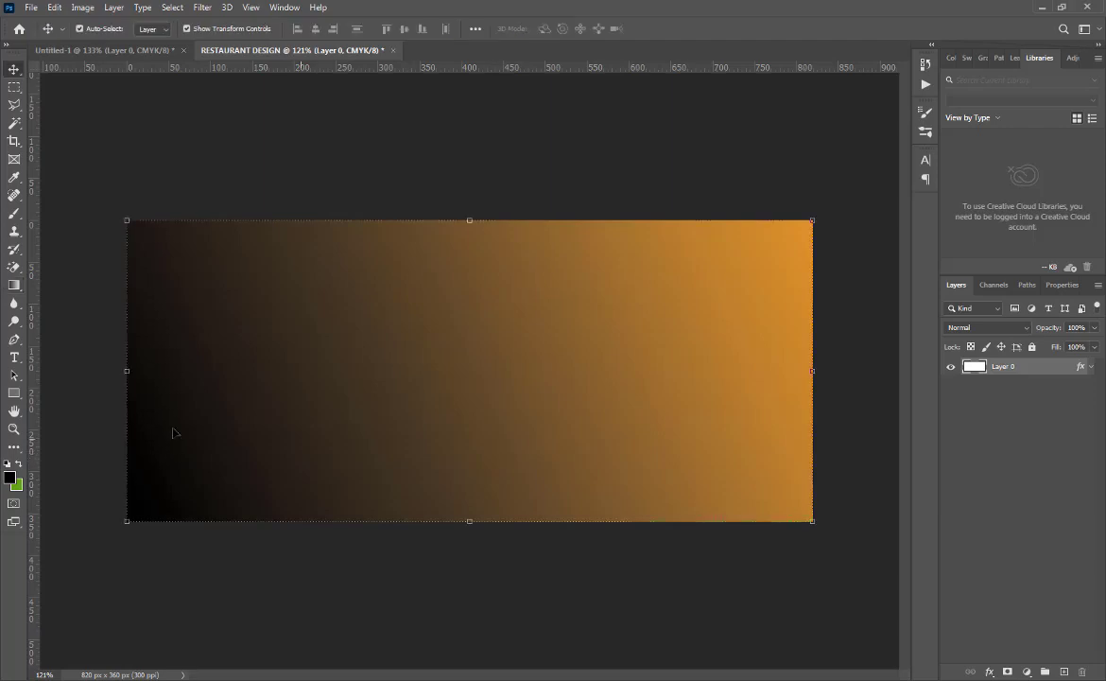
{"action": "left_click", "coordinate": [15, 393]}
{"action": "left_click_drag", "start_coordinate": [380, 315], "coordinate": [438, 371]}
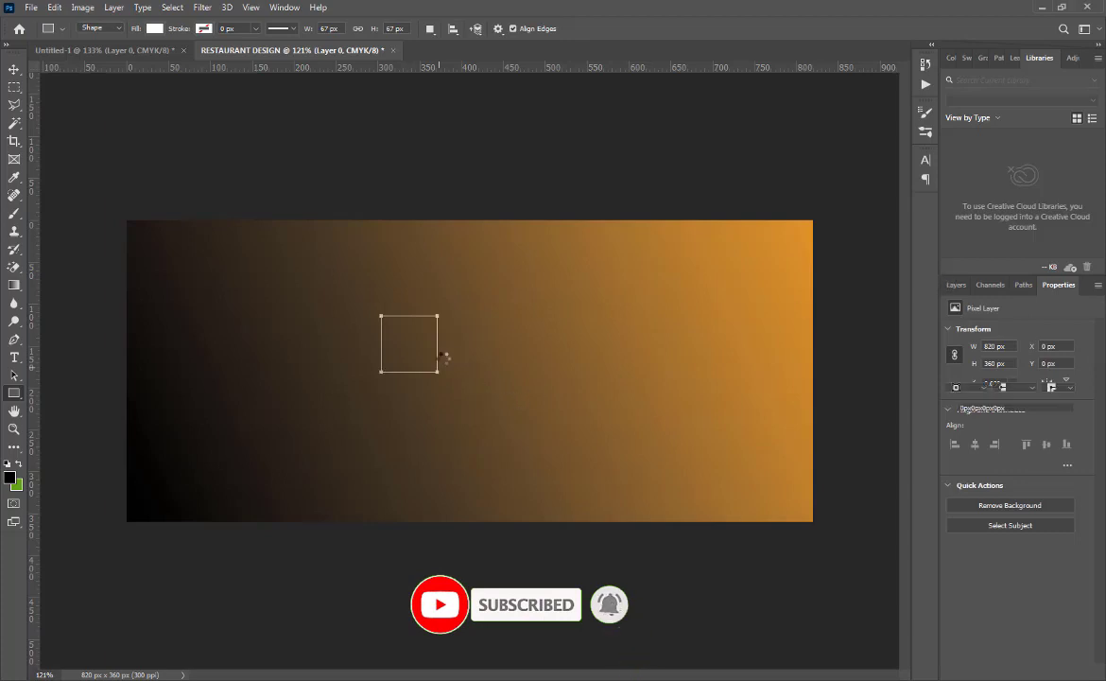
{"action": "left_click", "coordinate": [957, 286]}
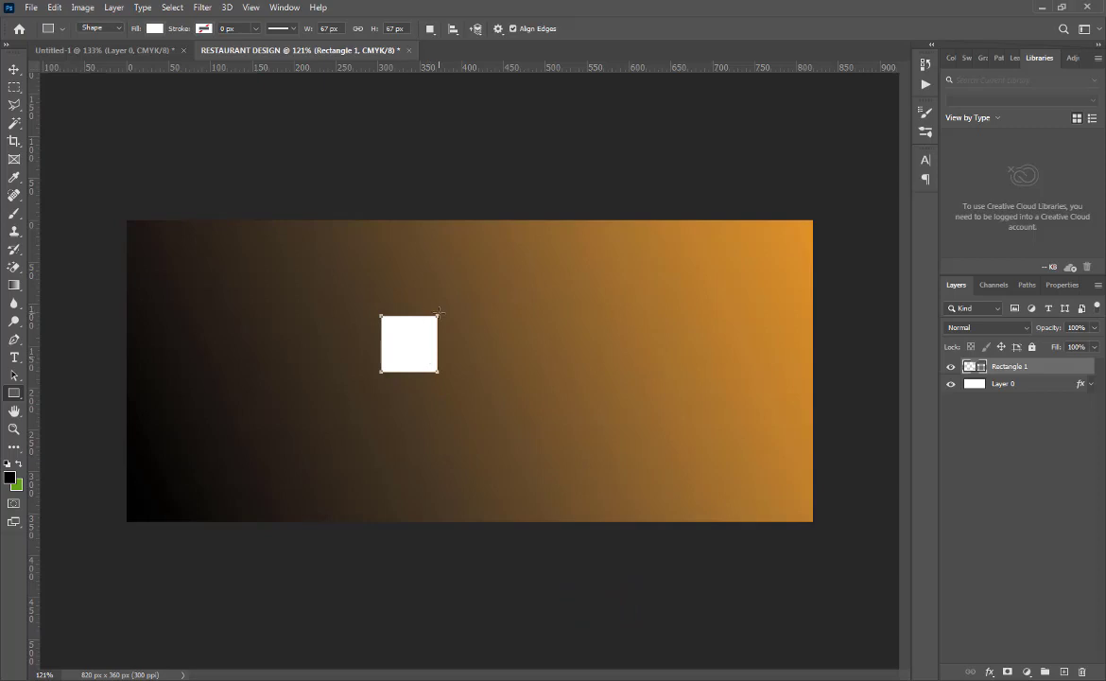
- Rotate the square by -45° into a diamond and move it up and slightly left on the canvas
{"action": "key", "text": "ctrl+t"}
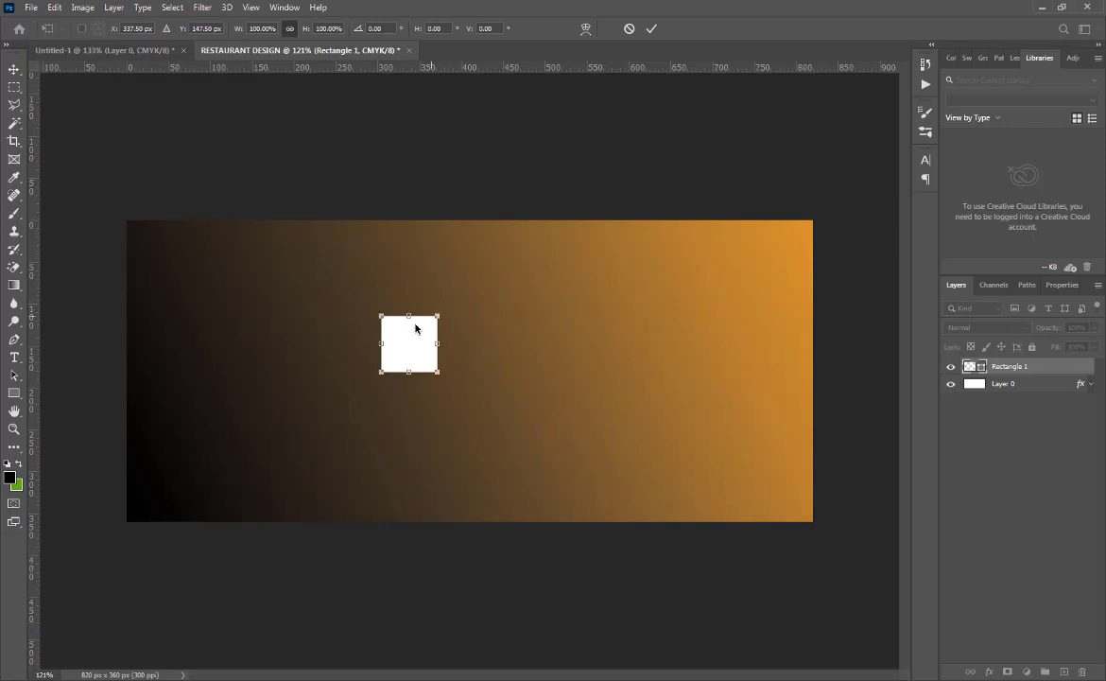
{"action": "left_click_drag", "start_coordinate": [447, 313], "coordinate": [418, 294]}
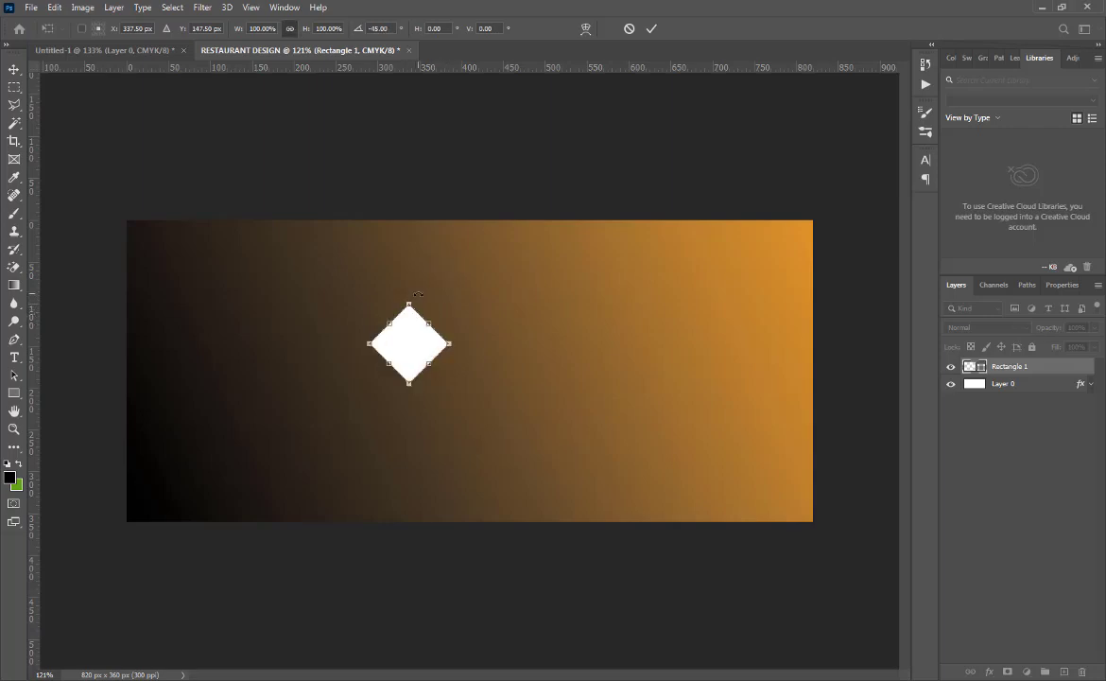
{"action": "left_click", "coordinate": [651, 30]}
{"action": "left_click", "coordinate": [511, 257]}
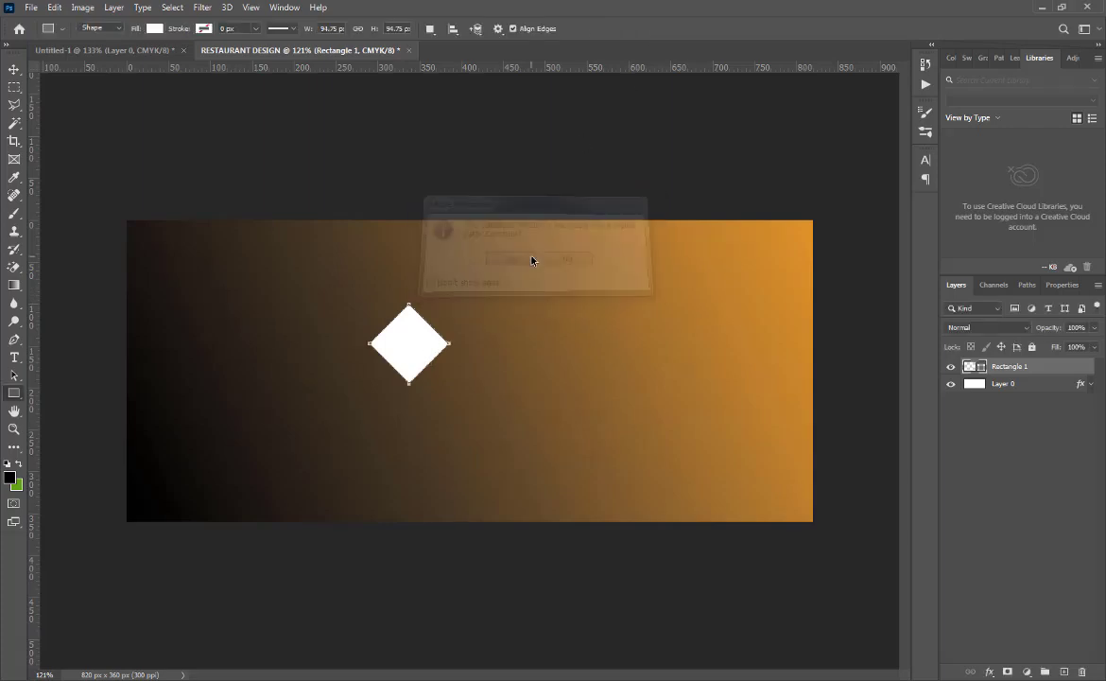
{"action": "key", "text": "v"}
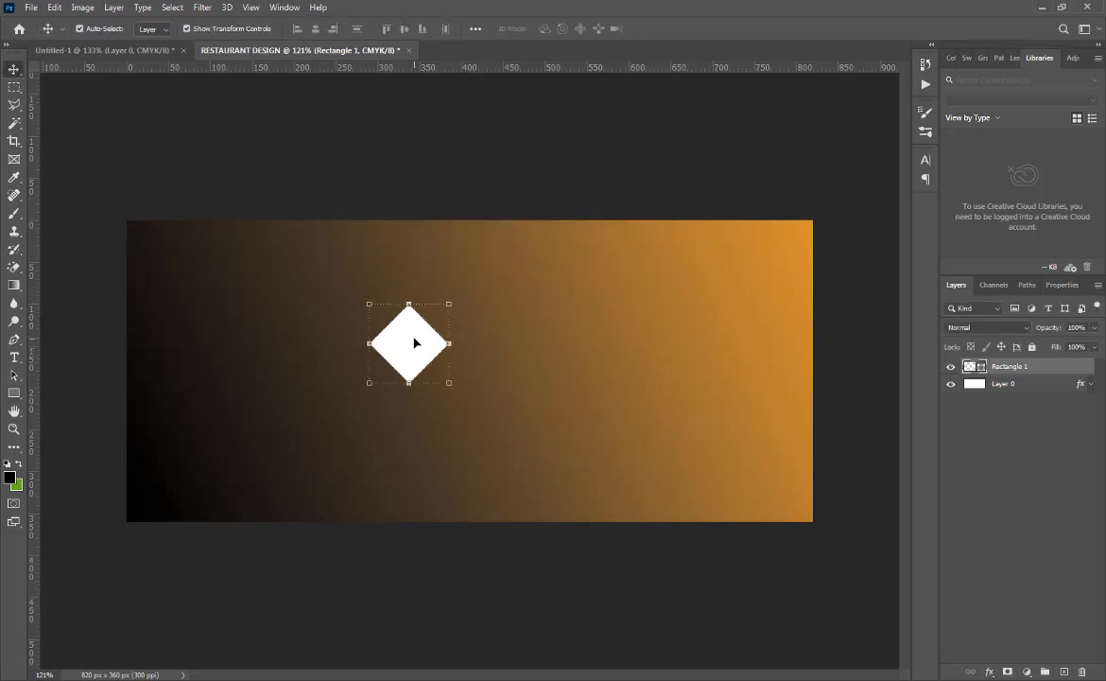
{"action": "left_click_drag", "start_coordinate": [416, 343], "coordinate": [385, 291]}
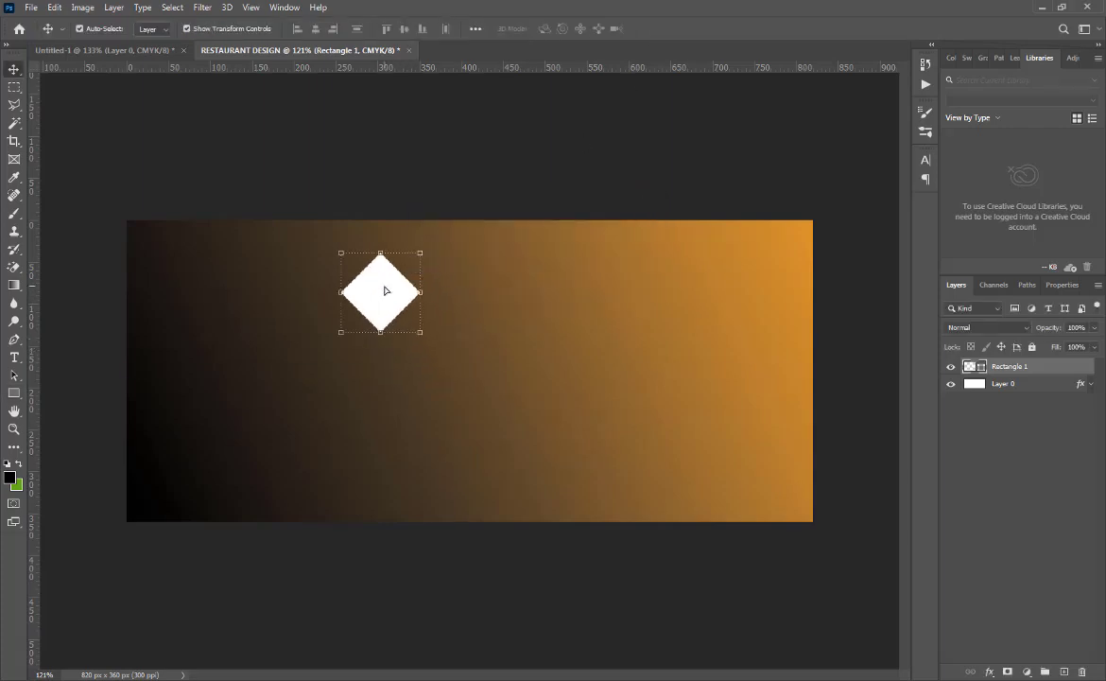
- Change the diamond's fill color to orange ed8720, sampled from the background's orange side
{"action": "double_click", "coordinate": [976, 369]}
{"action": "left_click", "coordinate": [796, 282]}
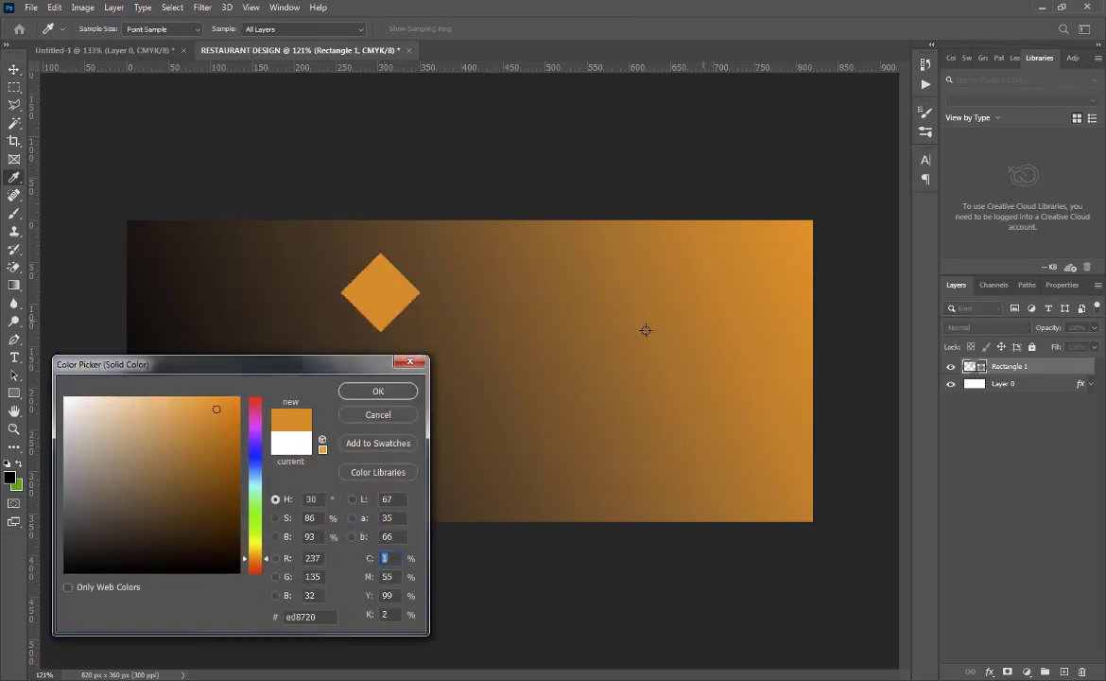
{"action": "left_click", "coordinate": [375, 389]}
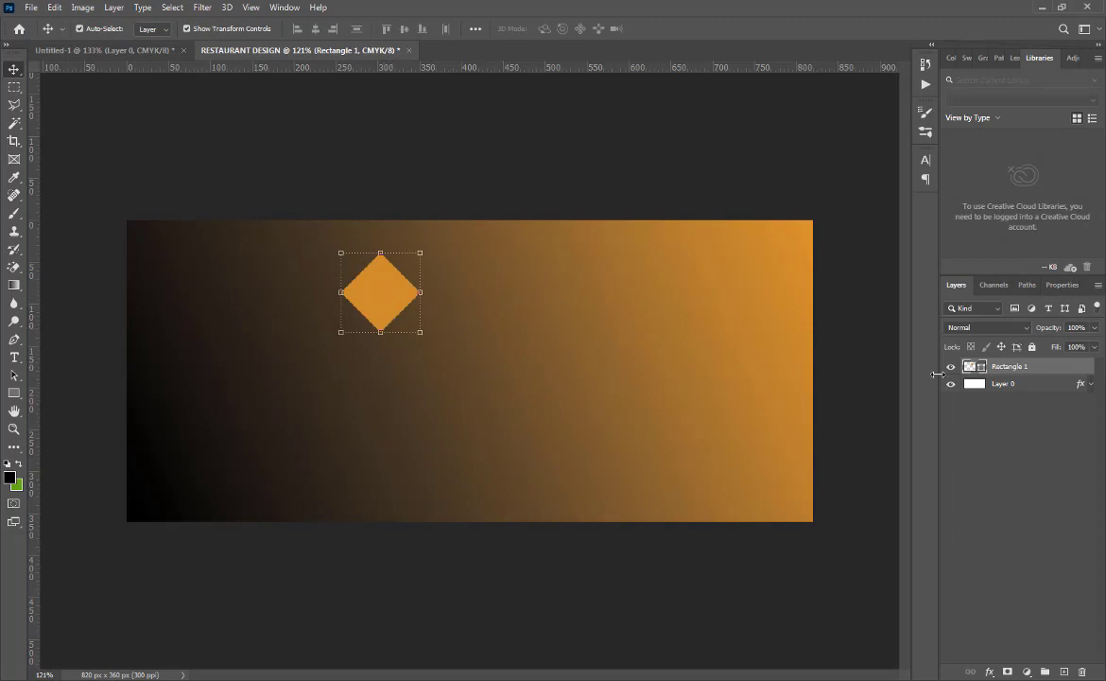
- Add a gradient overlay to the diamond and set the gradient's end color stop to dark orange b66700
{"action": "right_click", "coordinate": [979, 369]}
{"action": "left_click", "coordinate": [898, 343]}
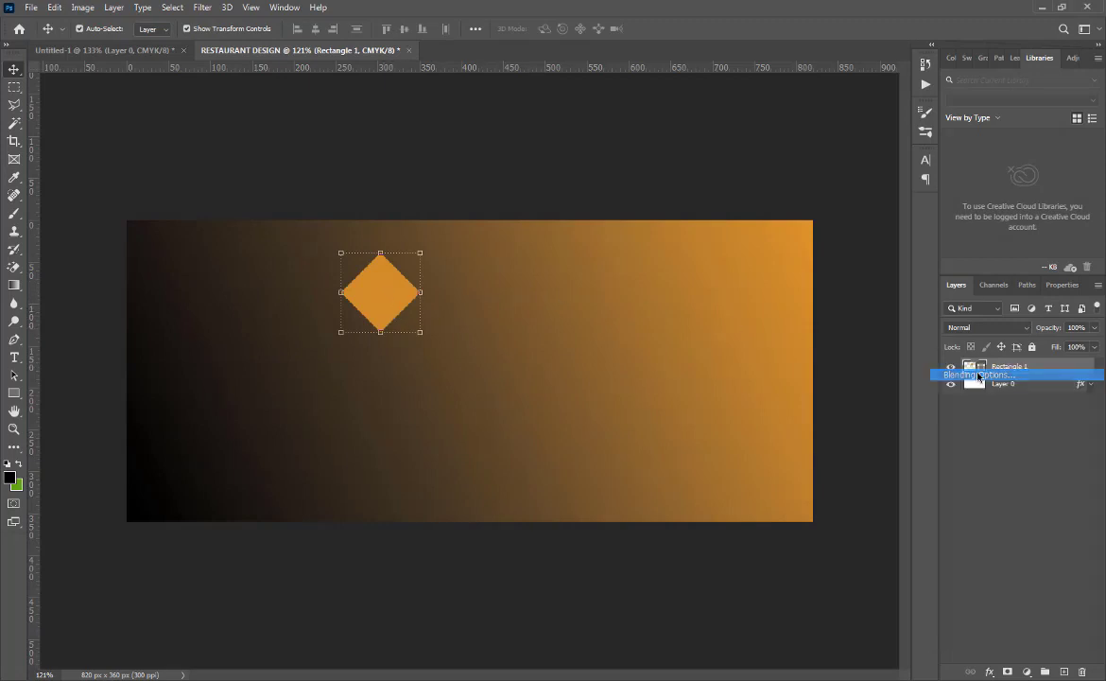
{"action": "left_click_drag", "start_coordinate": [541, 345], "coordinate": [760, 214]}
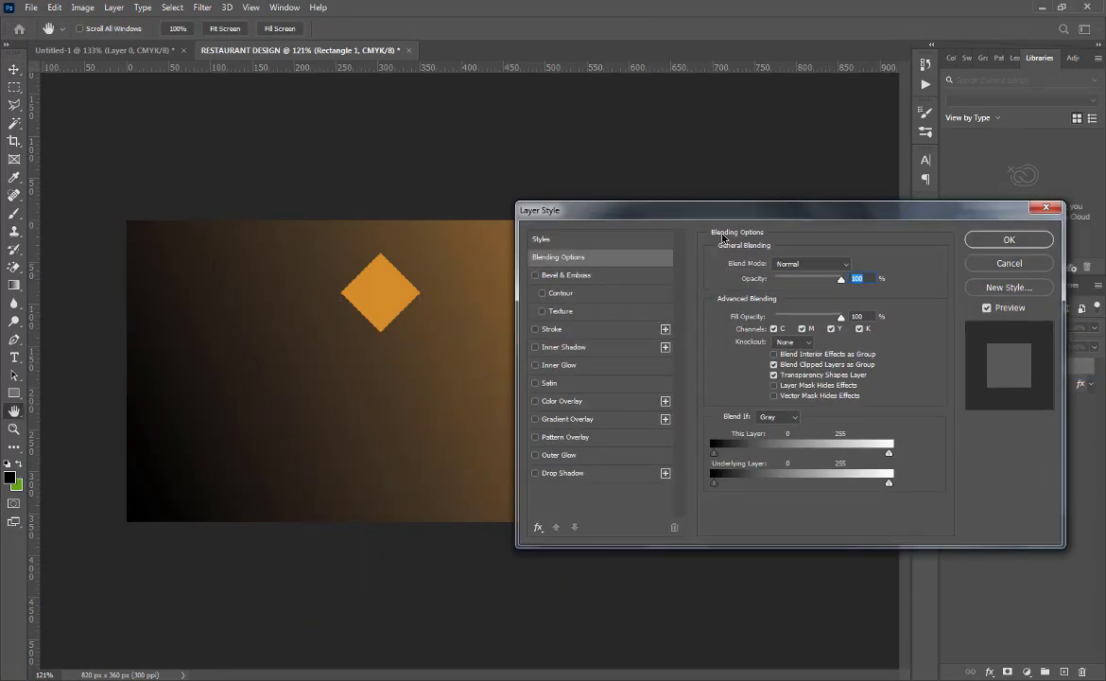
{"action": "left_click", "coordinate": [568, 419]}
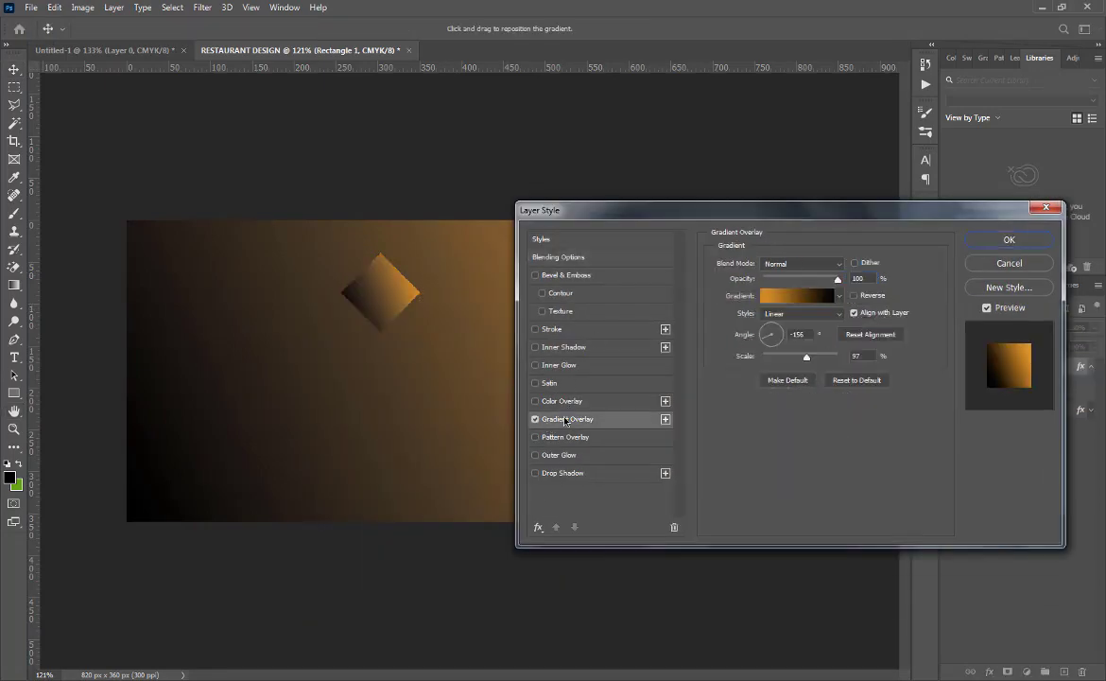
{"action": "left_click", "coordinate": [774, 296]}
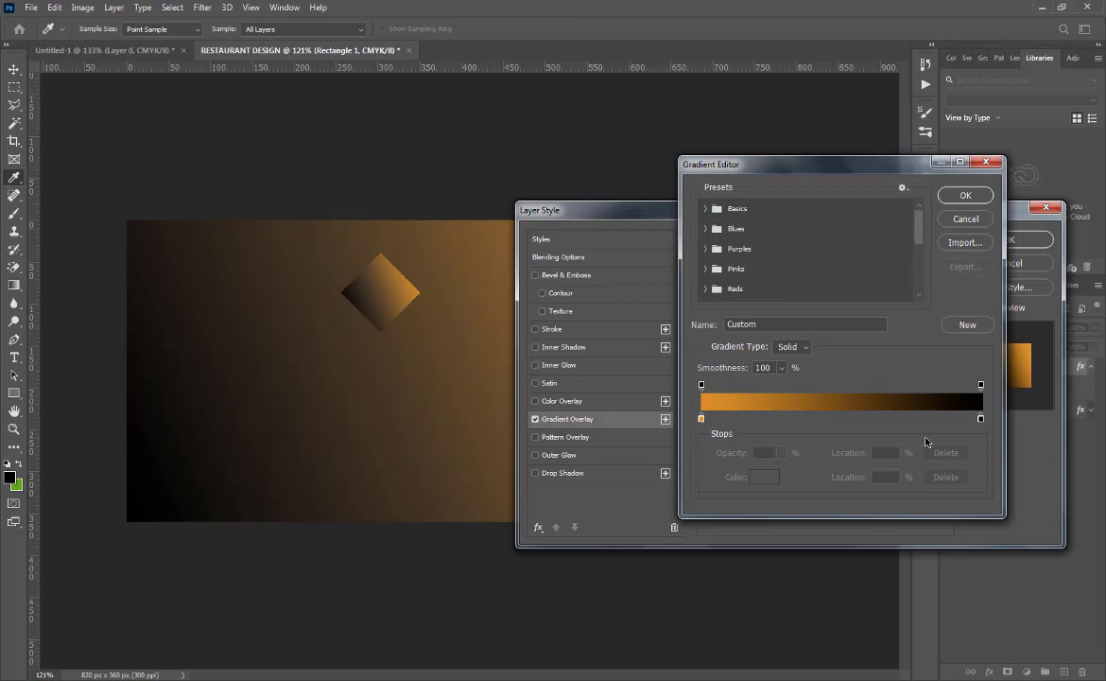
{"action": "left_click", "coordinate": [980, 419]}
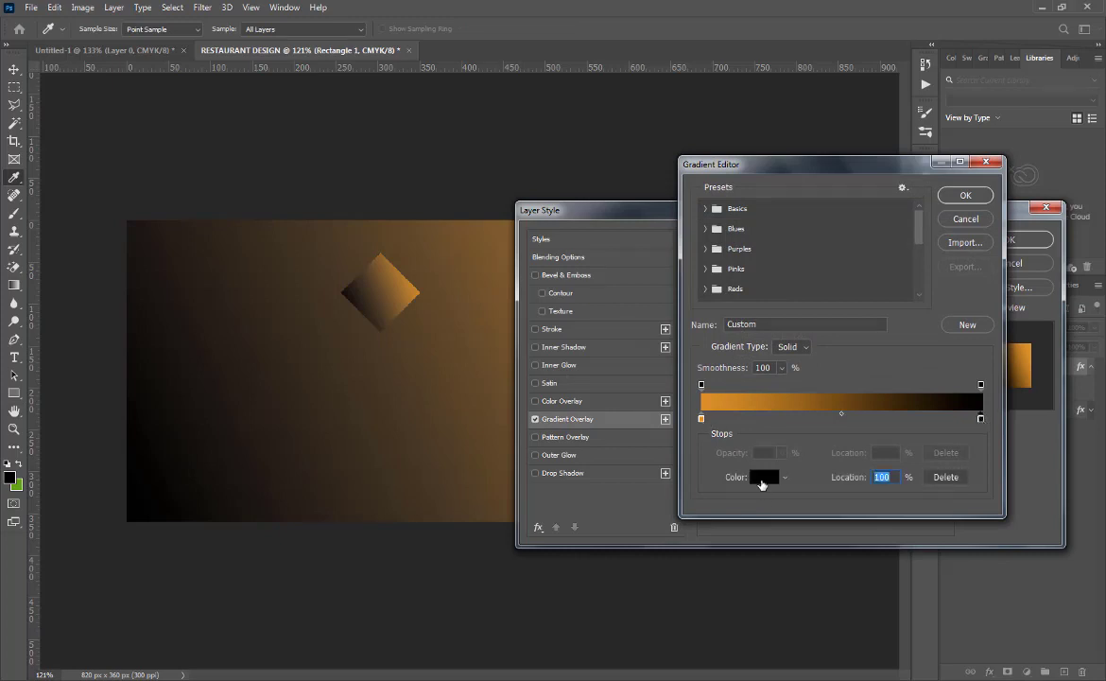
{"action": "left_click", "coordinate": [762, 477]}
{"action": "left_click_drag", "start_coordinate": [260, 564], "coordinate": [257, 562]}
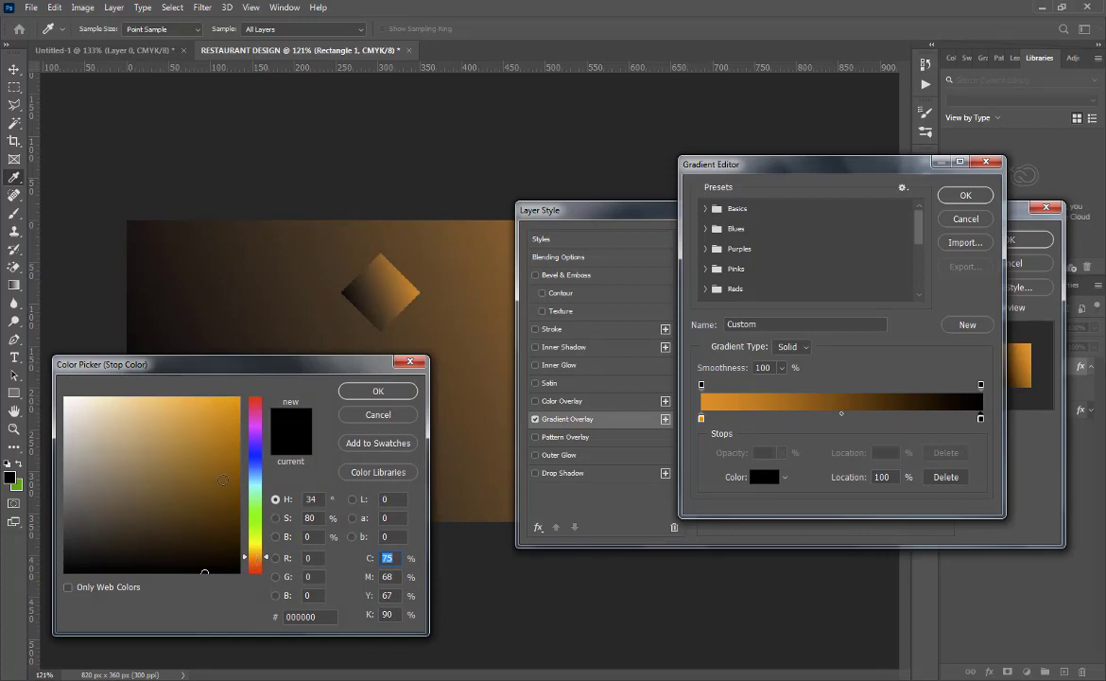
{"action": "left_click_drag", "start_coordinate": [221, 456], "coordinate": [240, 446]}
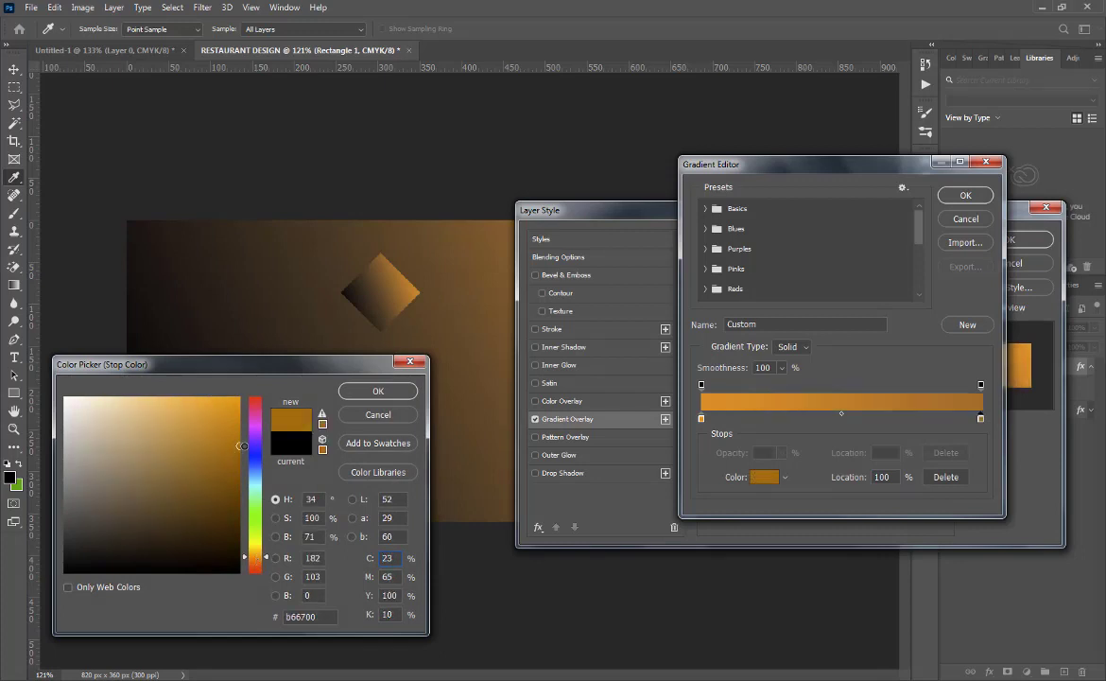
{"action": "left_click", "coordinate": [376, 390]}
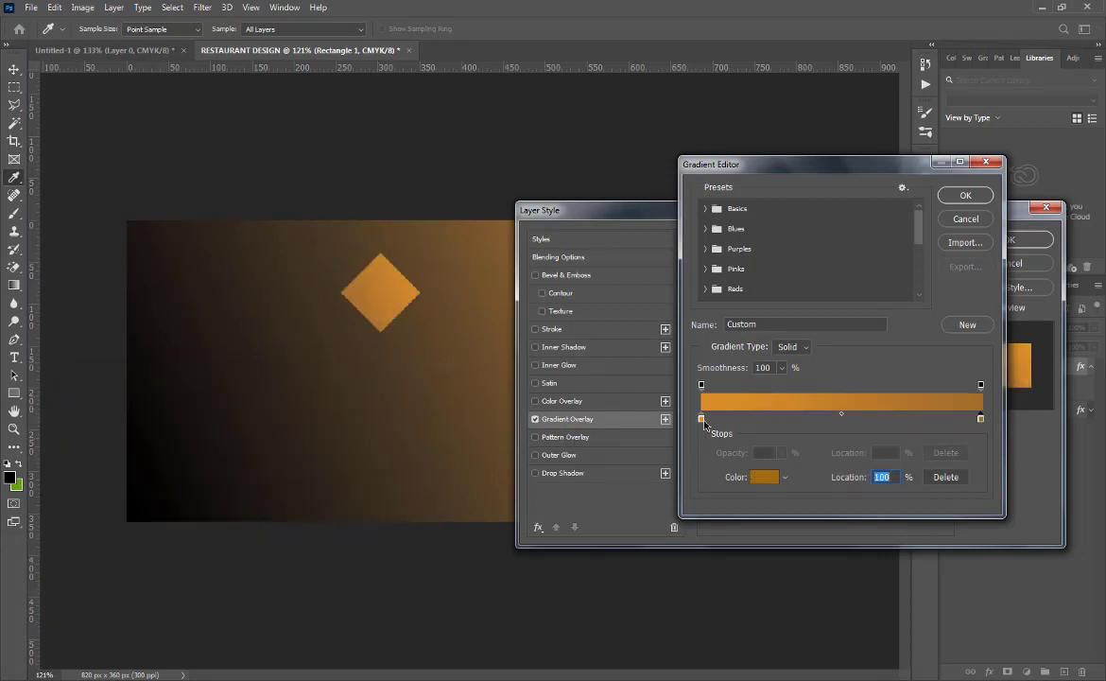
- Set the first color stop of the diamond's overlay gradient to a lighter, less saturated orange
{"action": "left_click", "coordinate": [702, 419]}
{"action": "left_click", "coordinate": [764, 476]}
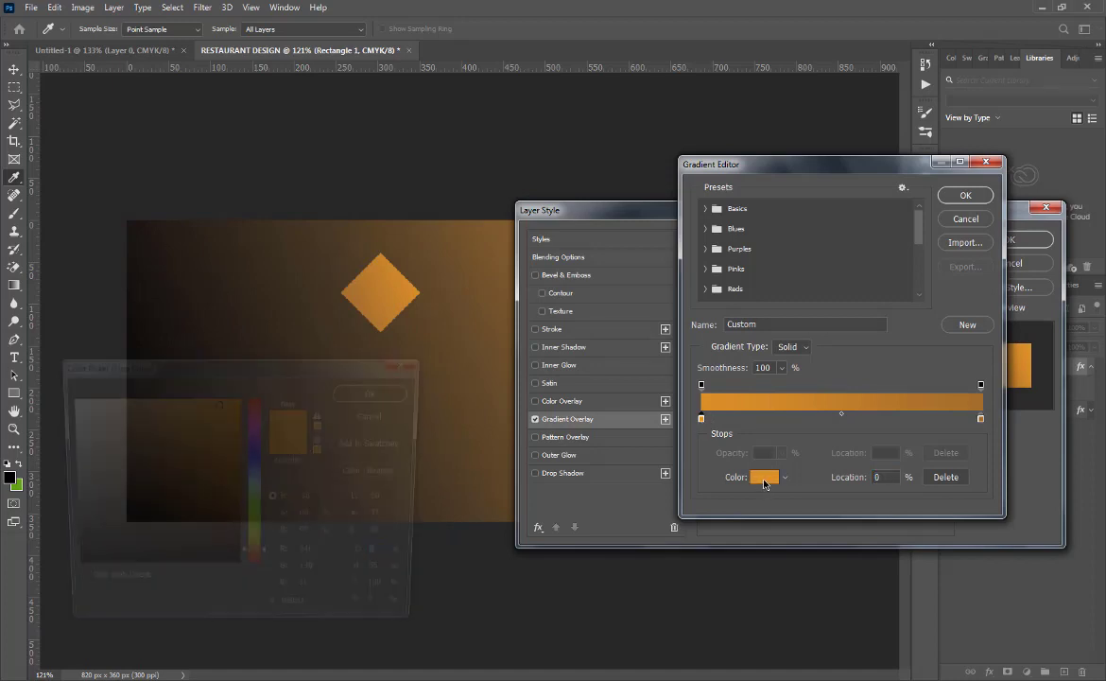
{"action": "left_click_drag", "start_coordinate": [202, 423], "coordinate": [181, 409]}
{"action": "left_click", "coordinate": [377, 391]}
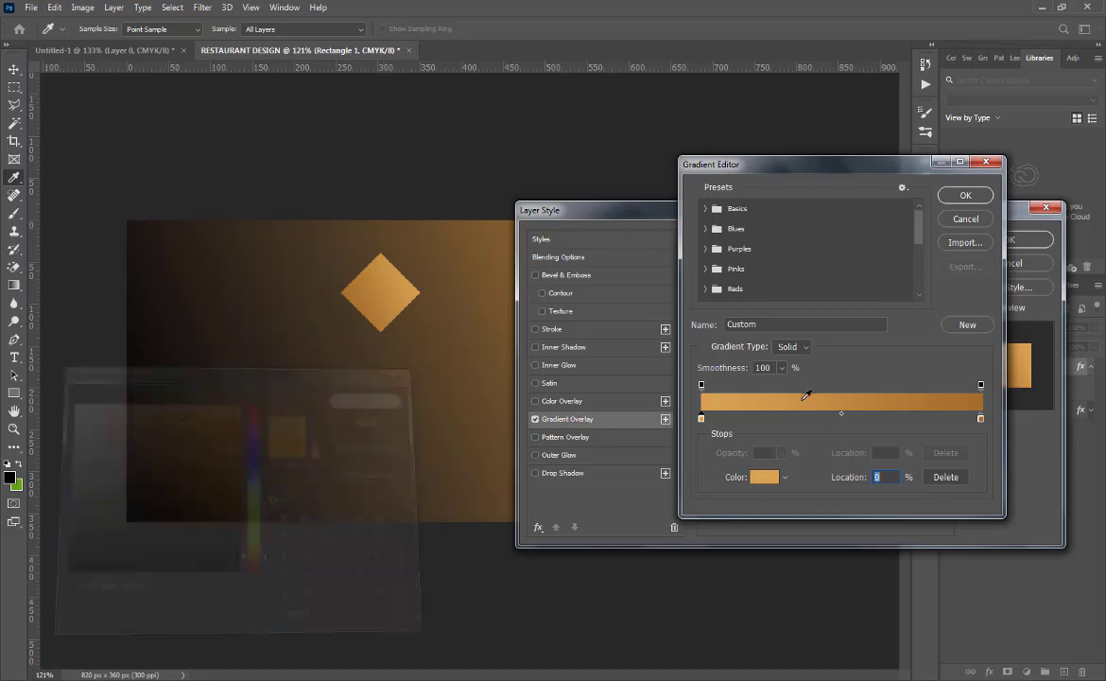
- Shift the gradient's midpoint slightly toward the first stop, rotate the overlay to a steeper angle and apply the layer style
{"action": "left_click_drag", "start_coordinate": [844, 416], "coordinate": [826, 415]}
{"action": "left_click", "coordinate": [979, 196]}
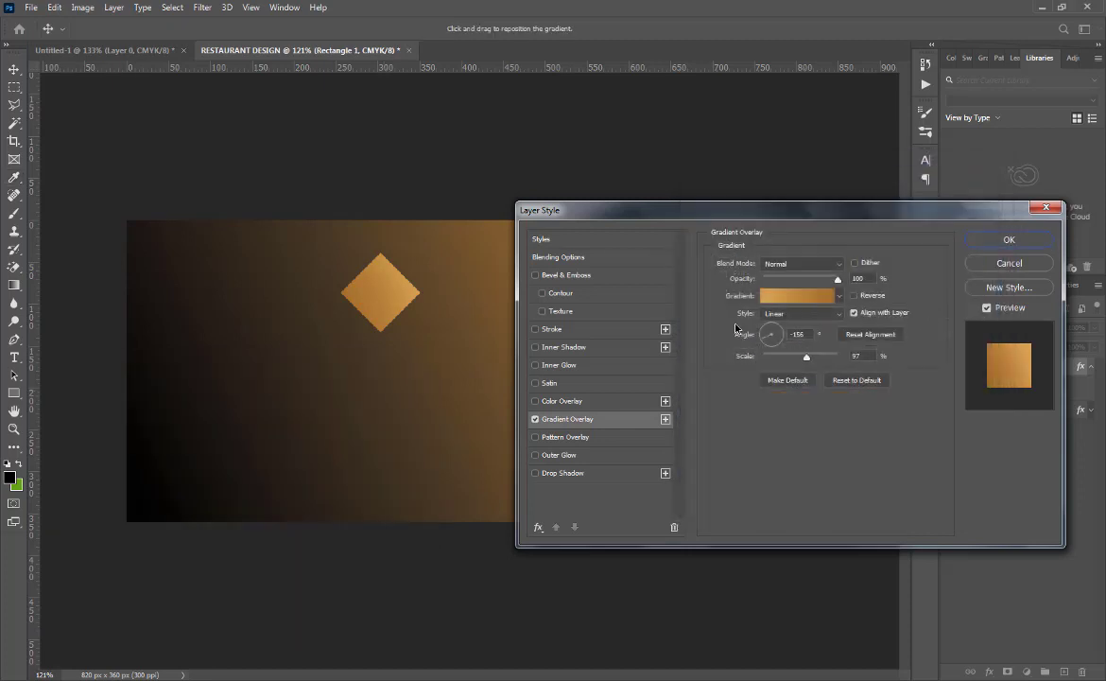
{"action": "left_click_drag", "start_coordinate": [766, 340], "coordinate": [768, 345]}
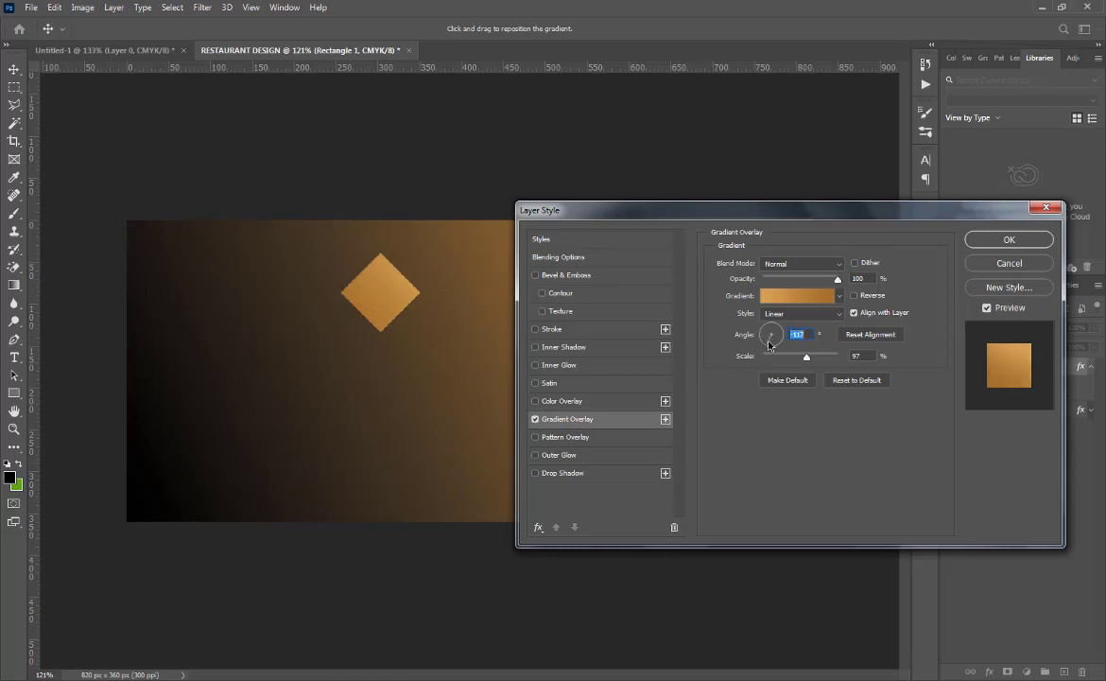
{"action": "left_click", "coordinate": [1039, 240]}
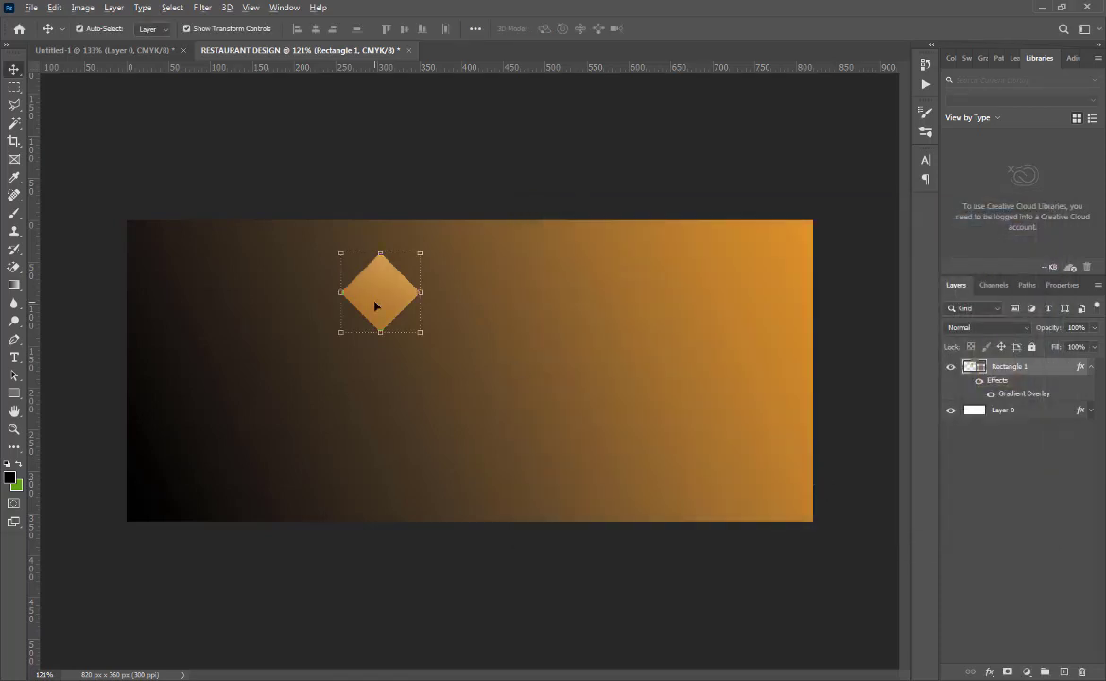
- Move the diamond into the canvas's top-left corner and duplicate it into a row of nine adjacent diamonds along the top edge
{"action": "left_click_drag", "start_coordinate": [376, 305], "coordinate": [802, 264]}
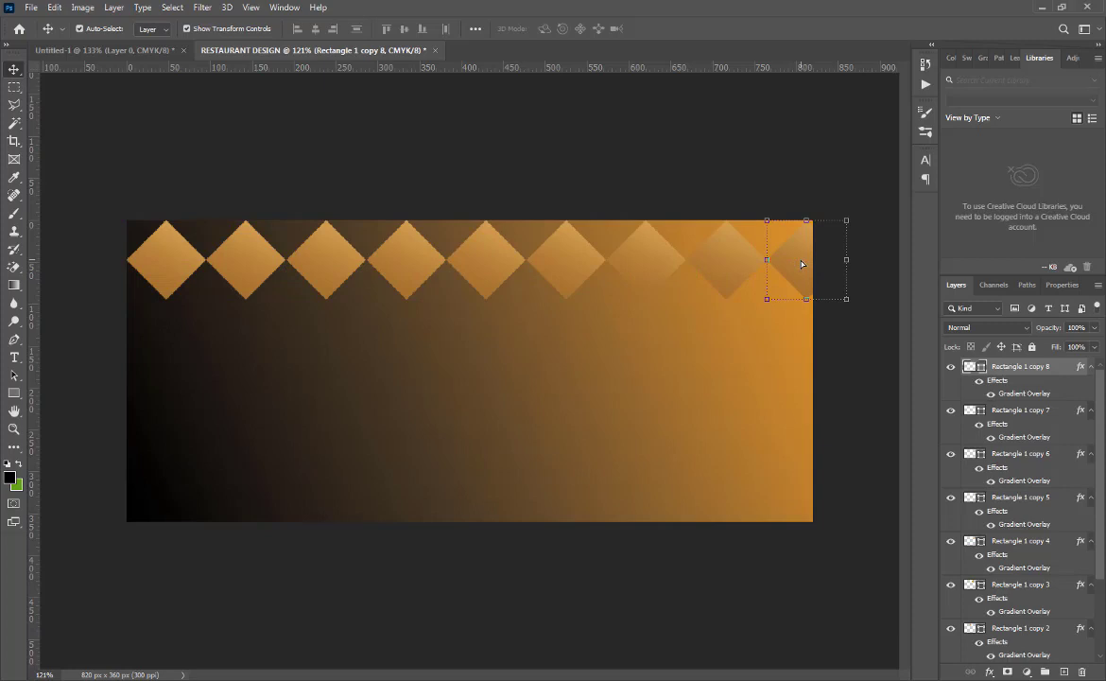
- Select all nine diamonds of the row and duplicate the row downward three times to cover the canvas
{"action": "key", "text": "ctrl"}
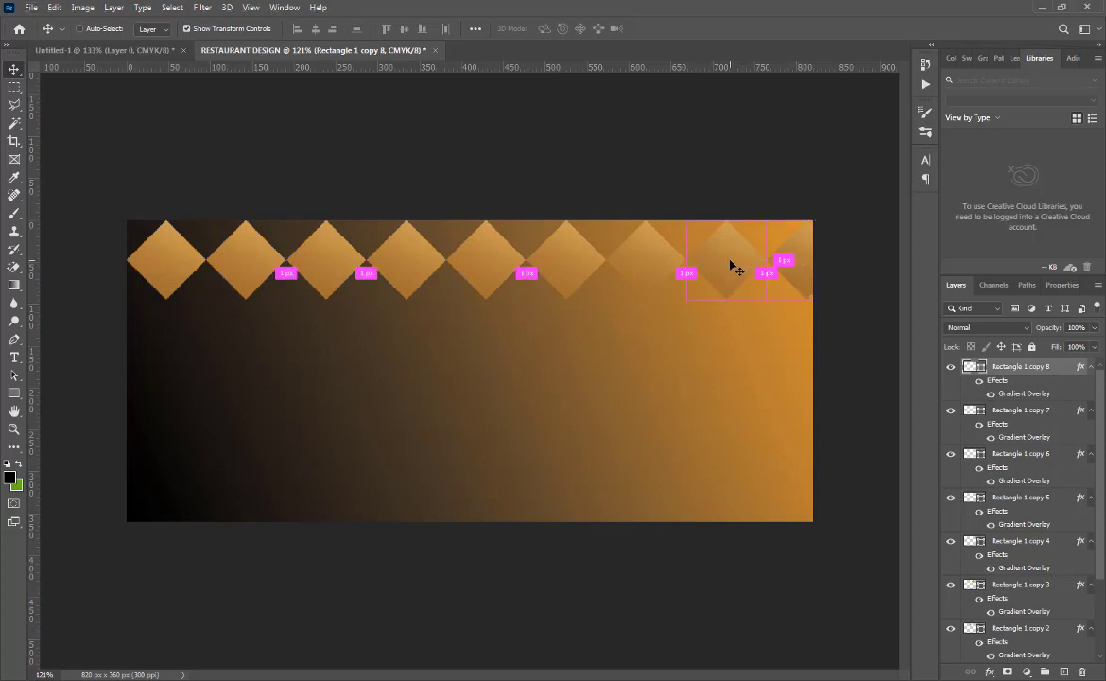
{"action": "left_click", "coordinate": [717, 267], "text": "shift"}
{"action": "left_click", "coordinate": [654, 255], "text": "shift"}
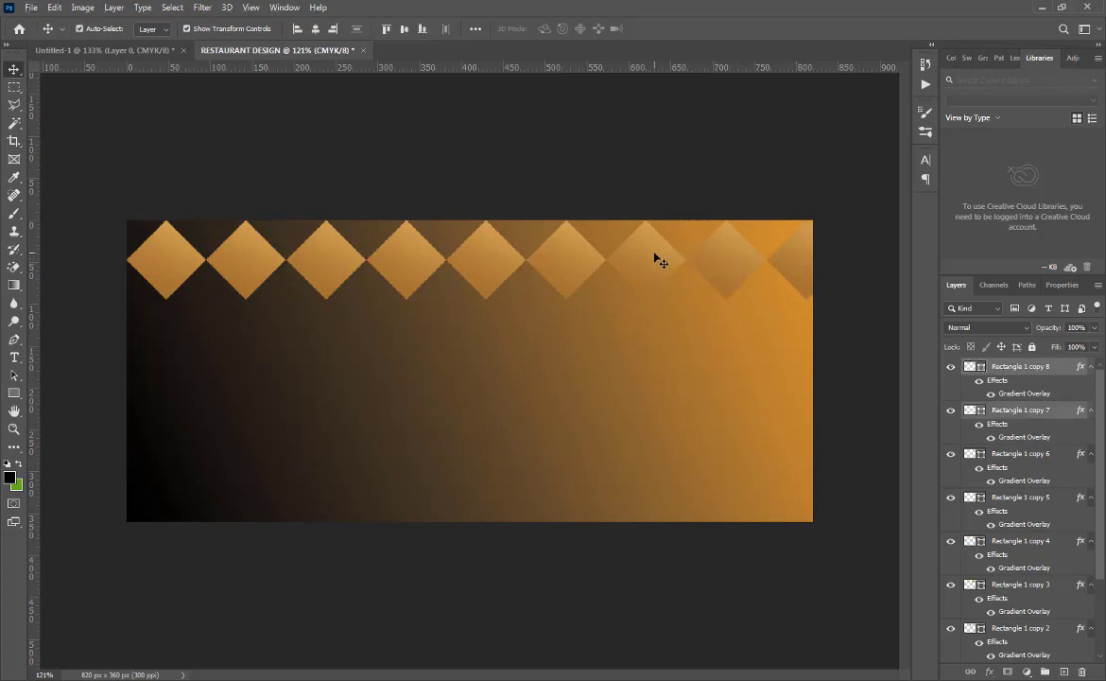
{"action": "left_click", "coordinate": [580, 265], "text": "shift"}
{"action": "left_click", "coordinate": [496, 258], "text": "shift"}
{"action": "left_click", "coordinate": [395, 264], "text": "shift"}
{"action": "left_click", "coordinate": [342, 255], "text": "shift"}
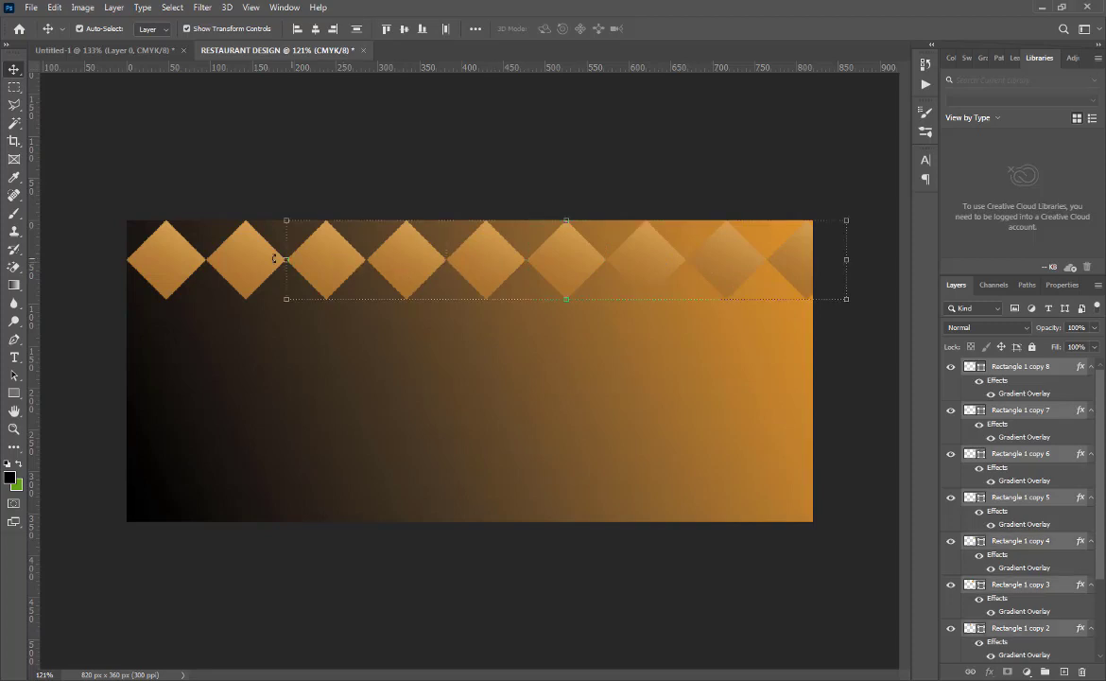
{"action": "left_click", "coordinate": [254, 261], "text": "shift"}
{"action": "left_click", "coordinate": [161, 276], "text": "shift"}
{"action": "left_click_drag", "start_coordinate": [472, 256], "coordinate": [482, 501]}
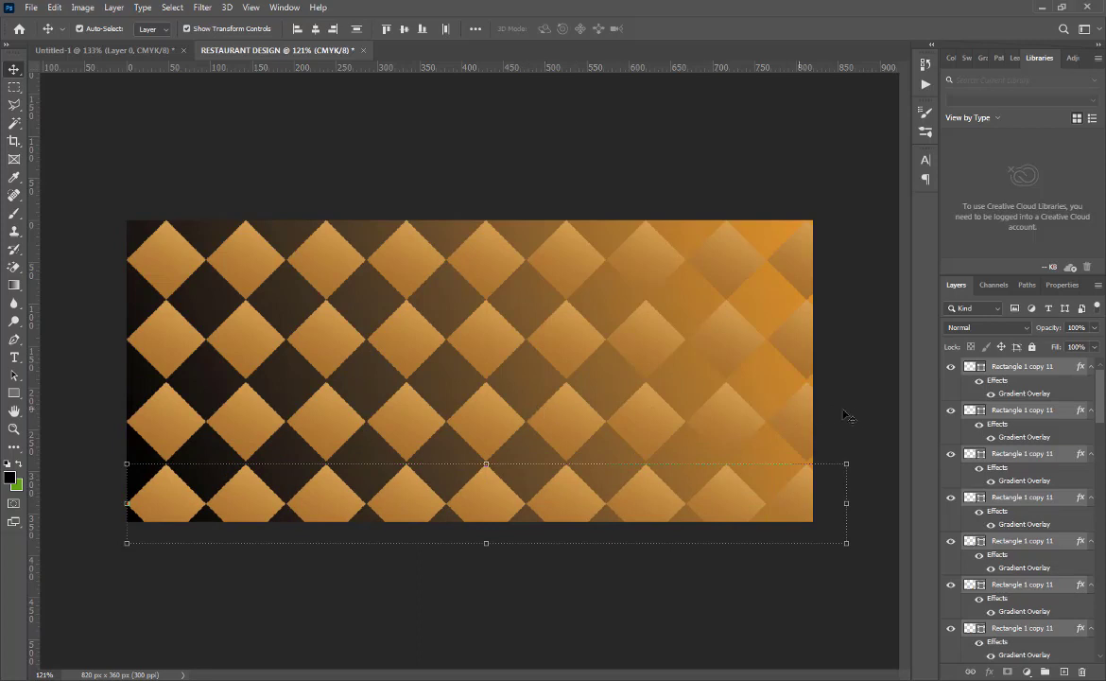
- Select every diamond layer from Rectangle 1 up to the topmost copy and set their opacity to 54%
{"action": "left_click_drag", "start_coordinate": [1099, 409], "coordinate": [1099, 645]}
{"action": "left_click", "coordinate": [1011, 637]}
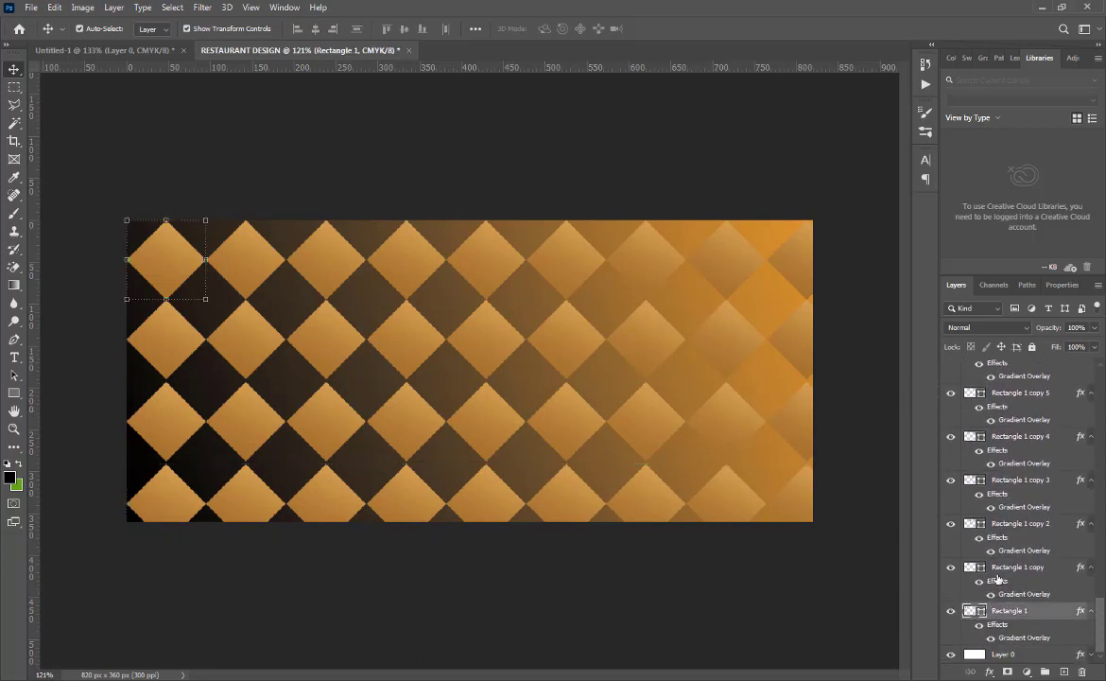
{"action": "left_click", "coordinate": [1058, 396], "text": "shift"}
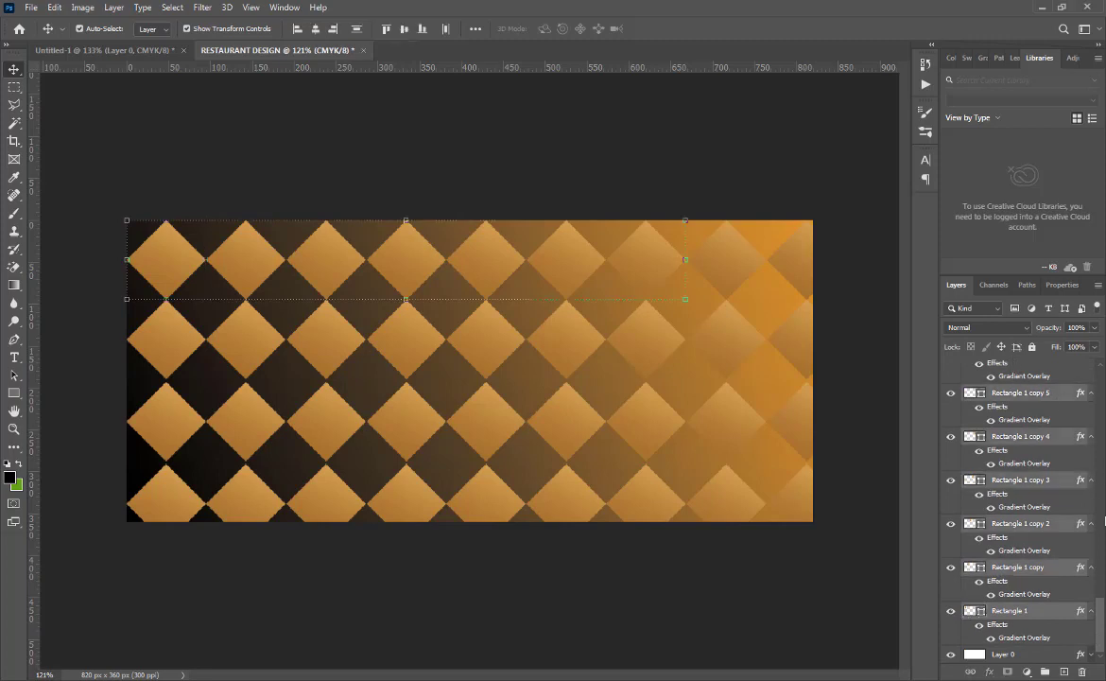
{"action": "scroll", "coordinate": [1021, 511], "scroll_direction": "up", "scroll_amount": 3}
{"action": "left_click_drag", "start_coordinate": [1104, 395], "coordinate": [1104, 371]}
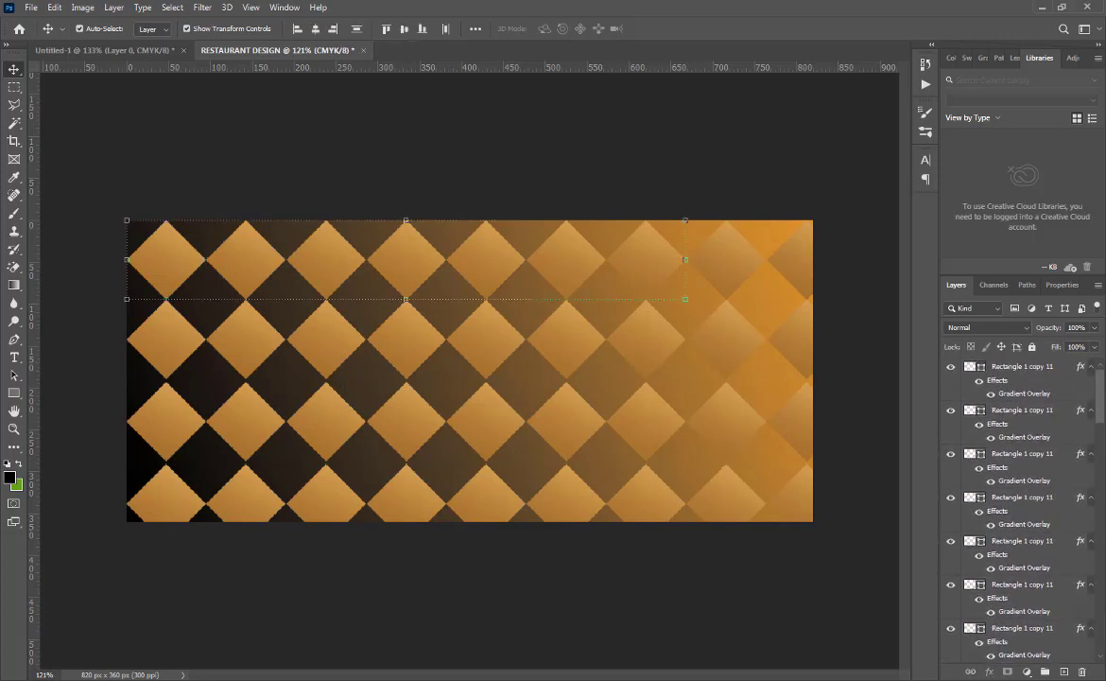
{"action": "left_click", "coordinate": [1030, 370], "text": "shift"}
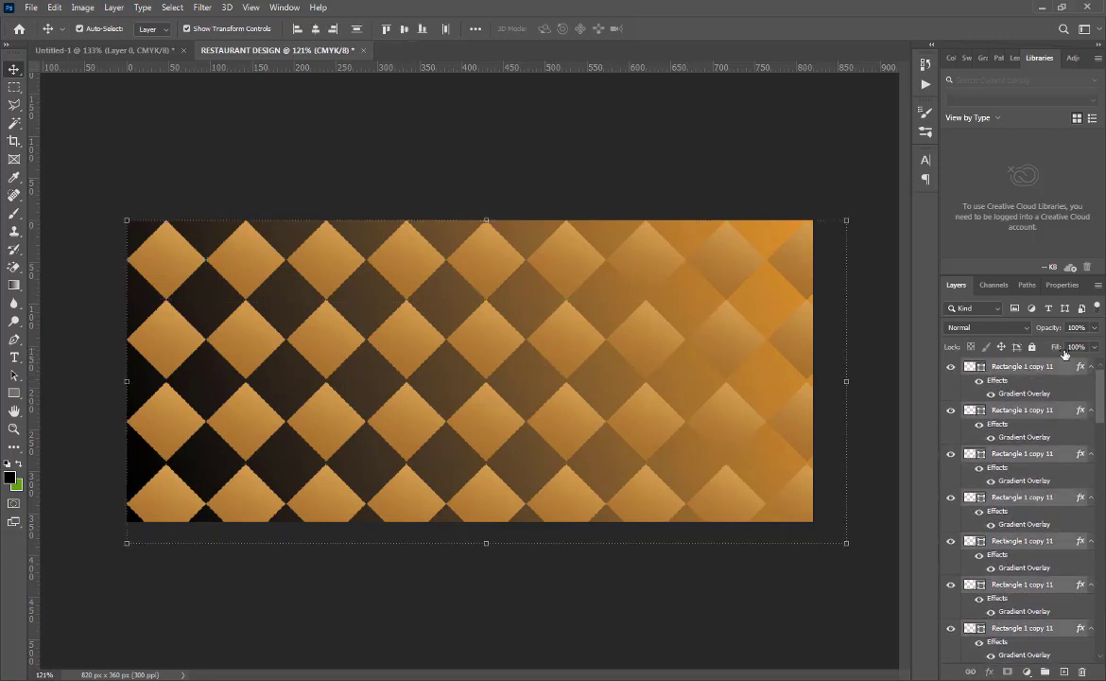
{"action": "left_click", "coordinate": [1095, 329]}
{"action": "left_click", "coordinate": [1067, 344]}
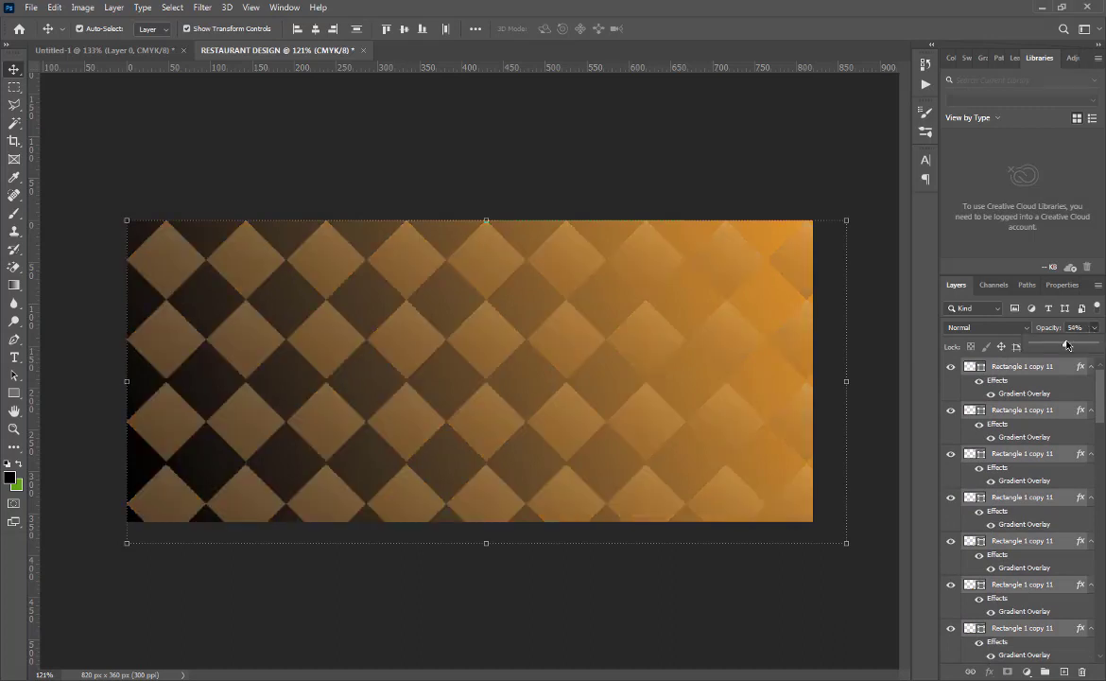
- Set the fill of the selected diamond layers to 42%
{"action": "left_click", "coordinate": [1095, 328]}
{"action": "left_click", "coordinate": [1095, 347]}
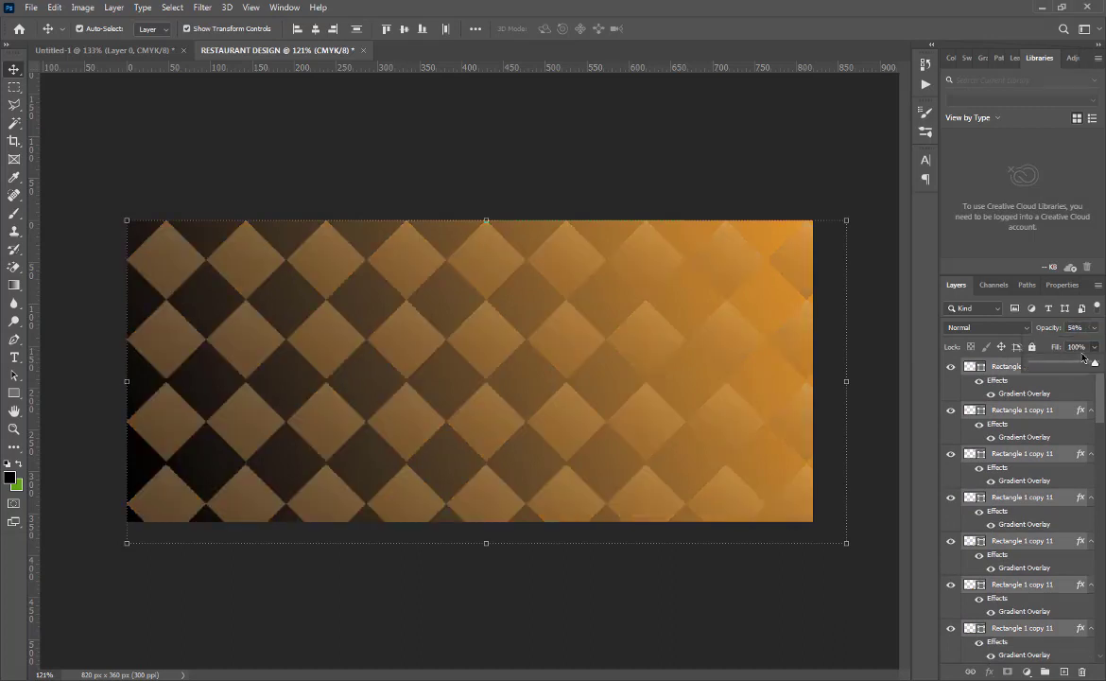
{"action": "left_click_drag", "start_coordinate": [1094, 364], "coordinate": [1059, 365]}
{"action": "left_click", "coordinate": [932, 348]}
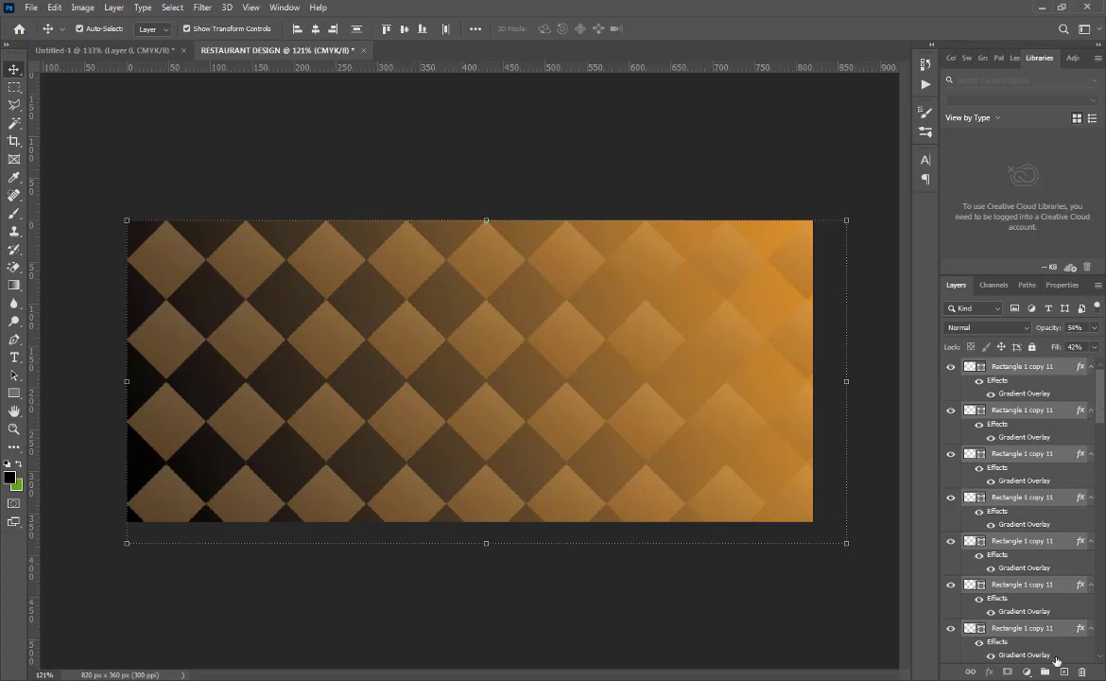
- Group the selected diamond layers, name the group Design and deselect it
{"action": "key", "text": "ctrl+g"}
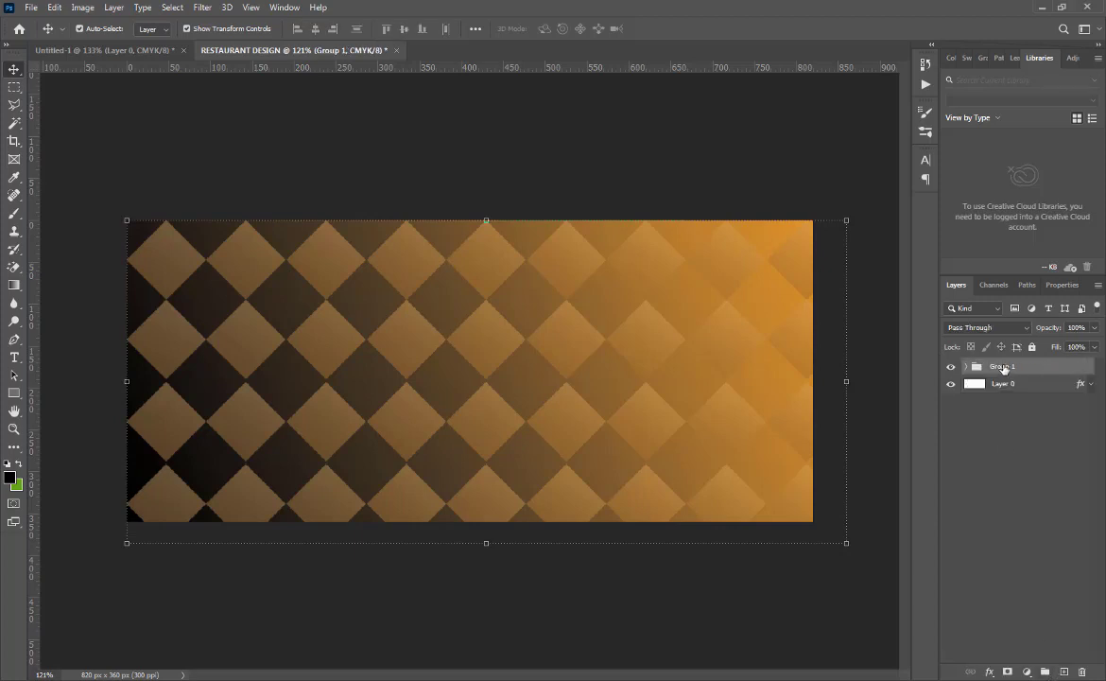
{"action": "double_click", "coordinate": [1003, 367]}
{"action": "type", "text": "dE"}
{"action": "key", "text": "BackSpace"}
{"action": "type", "text": "Design"}
{"action": "left_click", "coordinate": [1029, 478]}
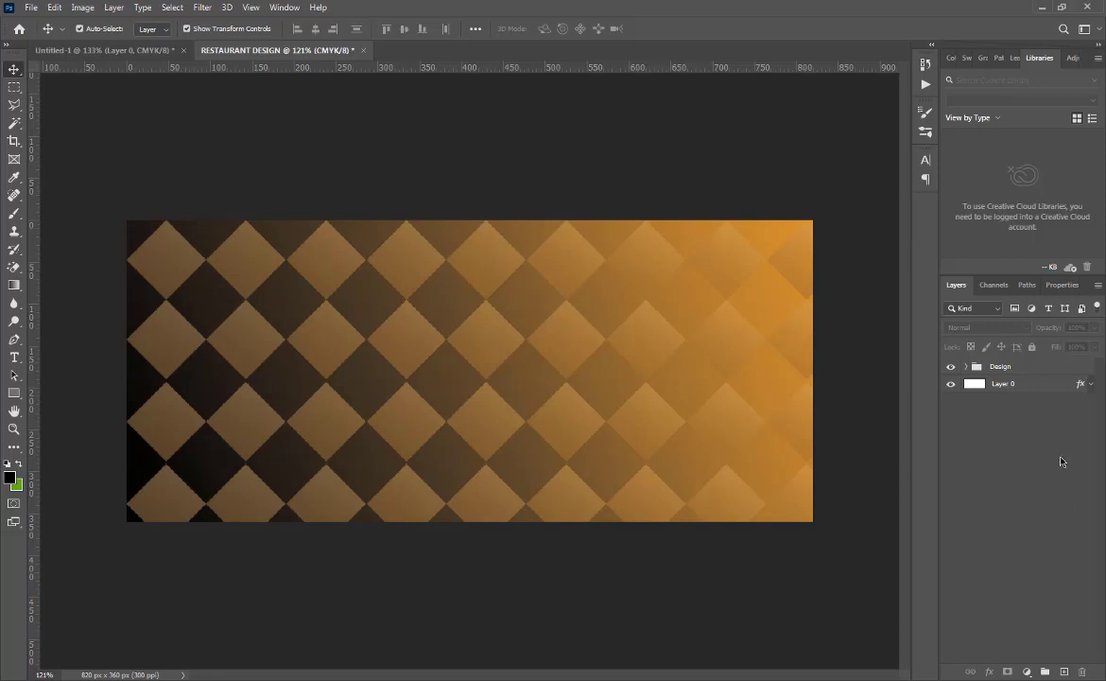
- Change the orange stop of Layer 0's gradient overlay to red-orange db2f0d and move the gradient's color midpoint to 59%
{"action": "left_click", "coordinate": [977, 384]}
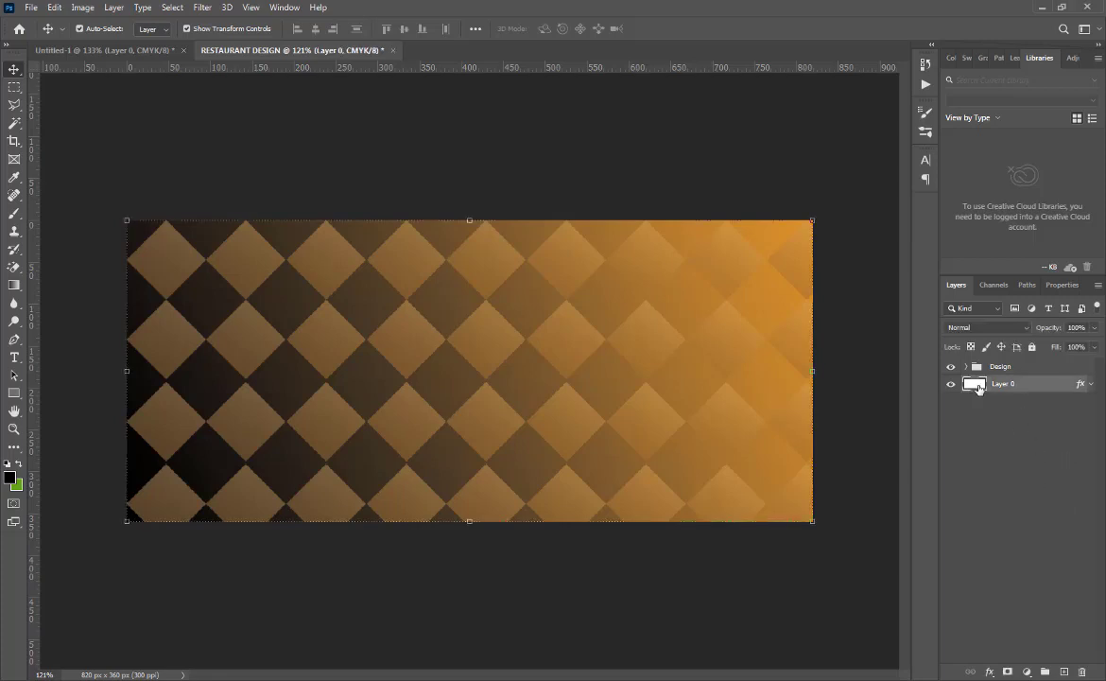
{"action": "left_click", "coordinate": [1094, 385]}
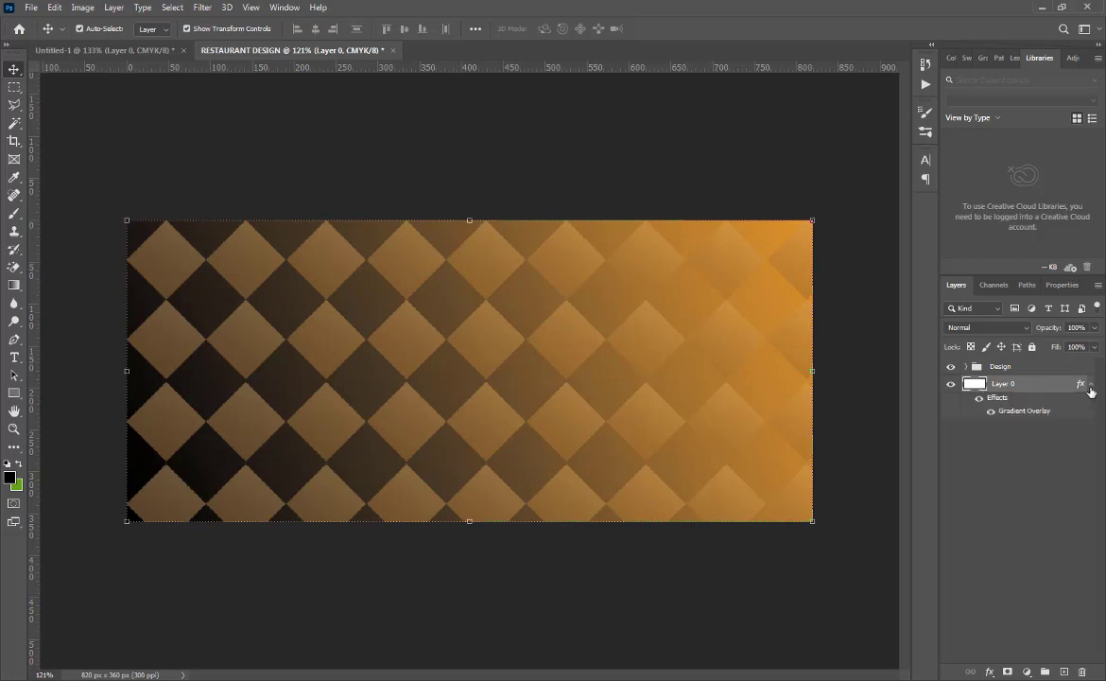
{"action": "double_click", "coordinate": [999, 399]}
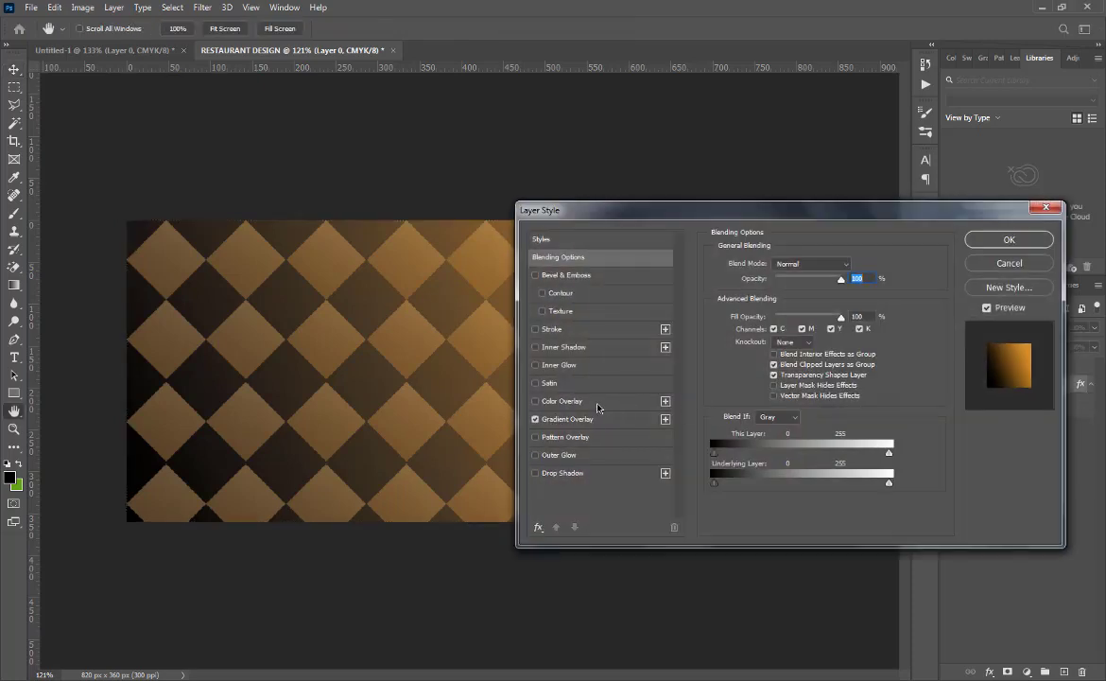
{"action": "left_click", "coordinate": [567, 419]}
{"action": "left_click", "coordinate": [728, 294]}
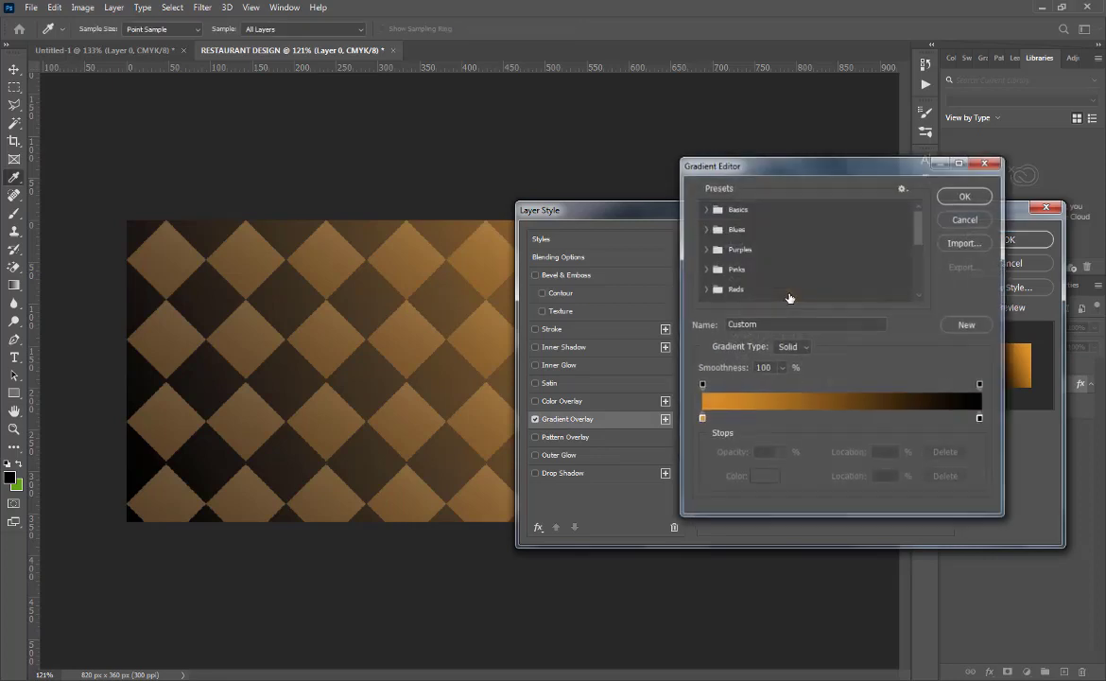
{"action": "left_click", "coordinate": [700, 418]}
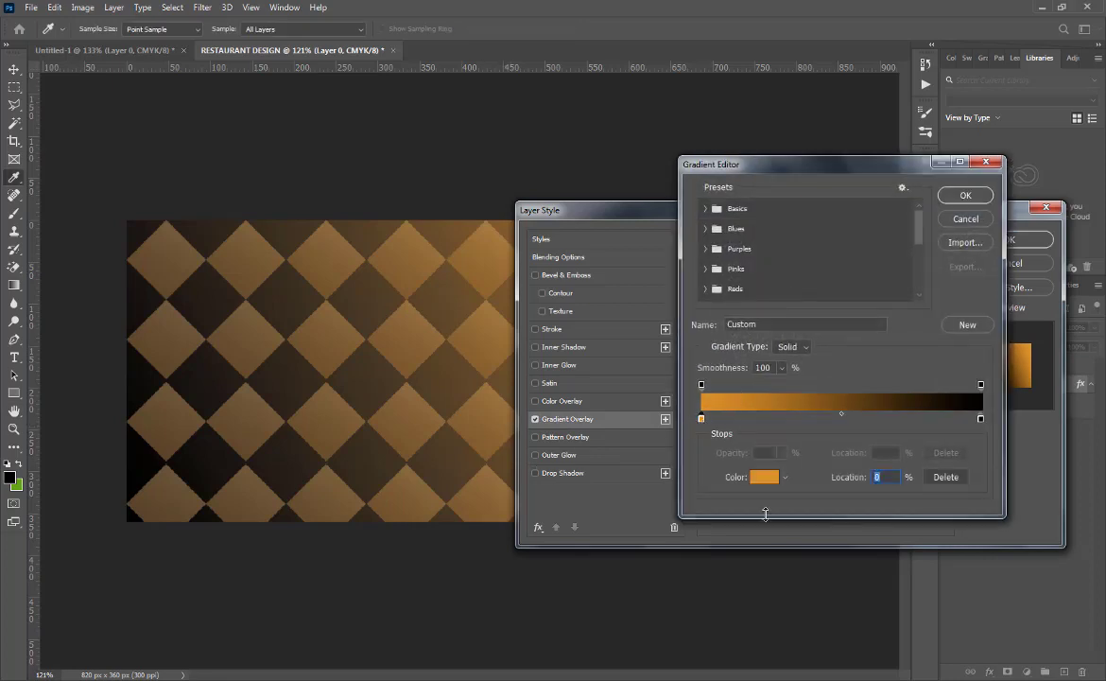
{"action": "left_click", "coordinate": [768, 477]}
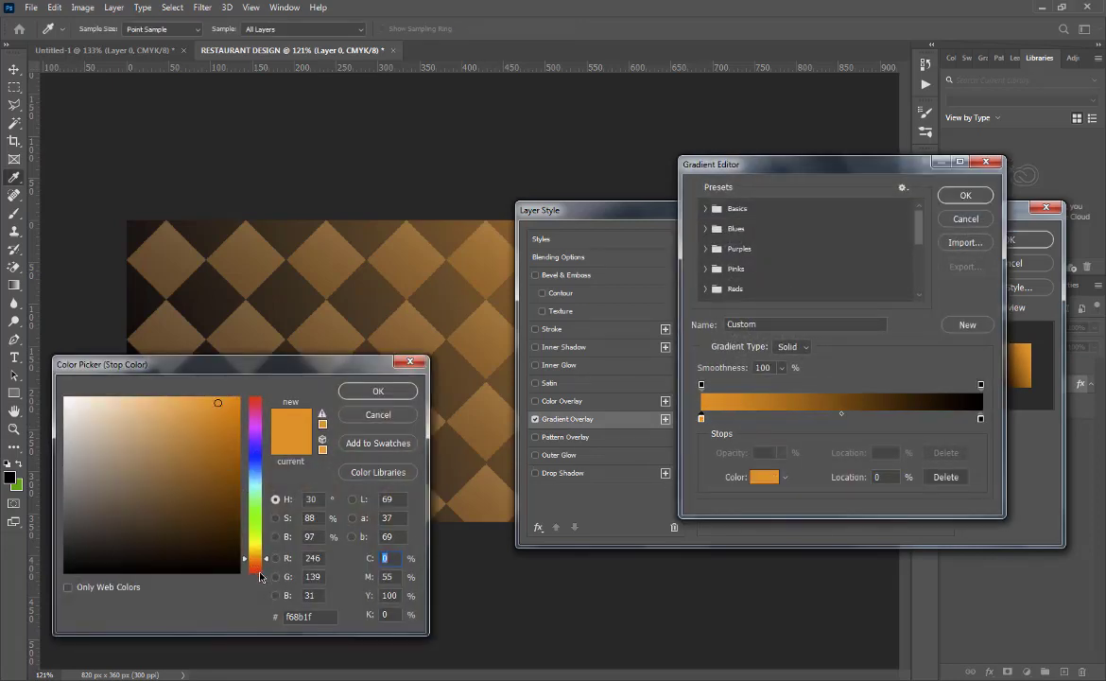
{"action": "left_click", "coordinate": [261, 570]}
{"action": "left_click_drag", "start_coordinate": [222, 447], "coordinate": [230, 422]}
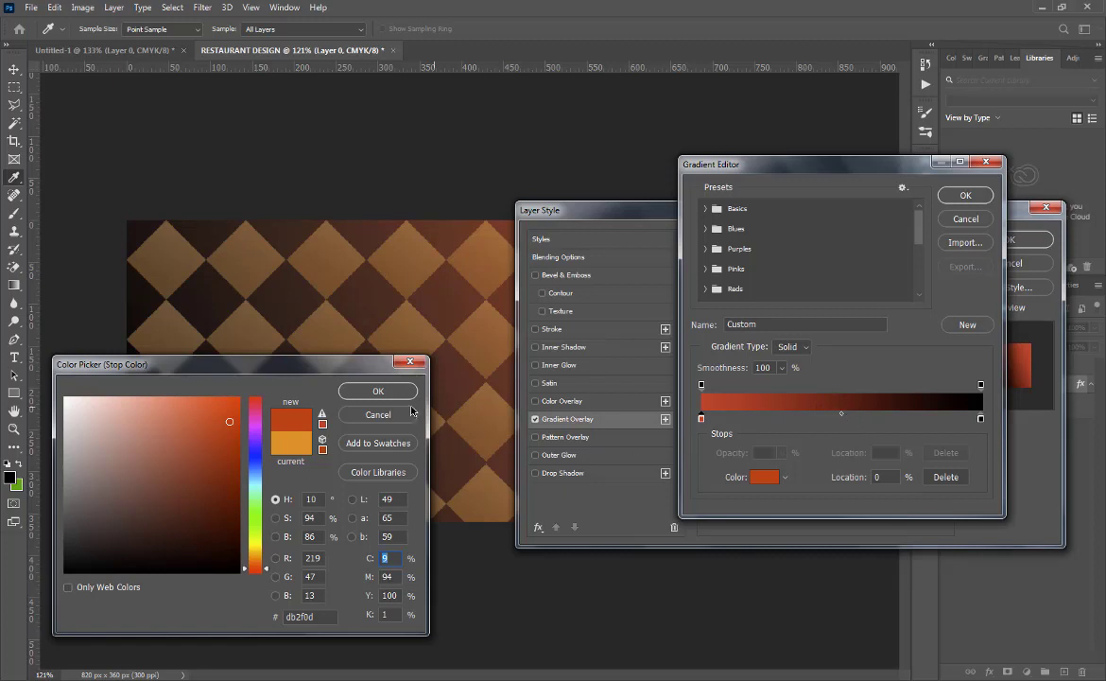
{"action": "left_click", "coordinate": [378, 392]}
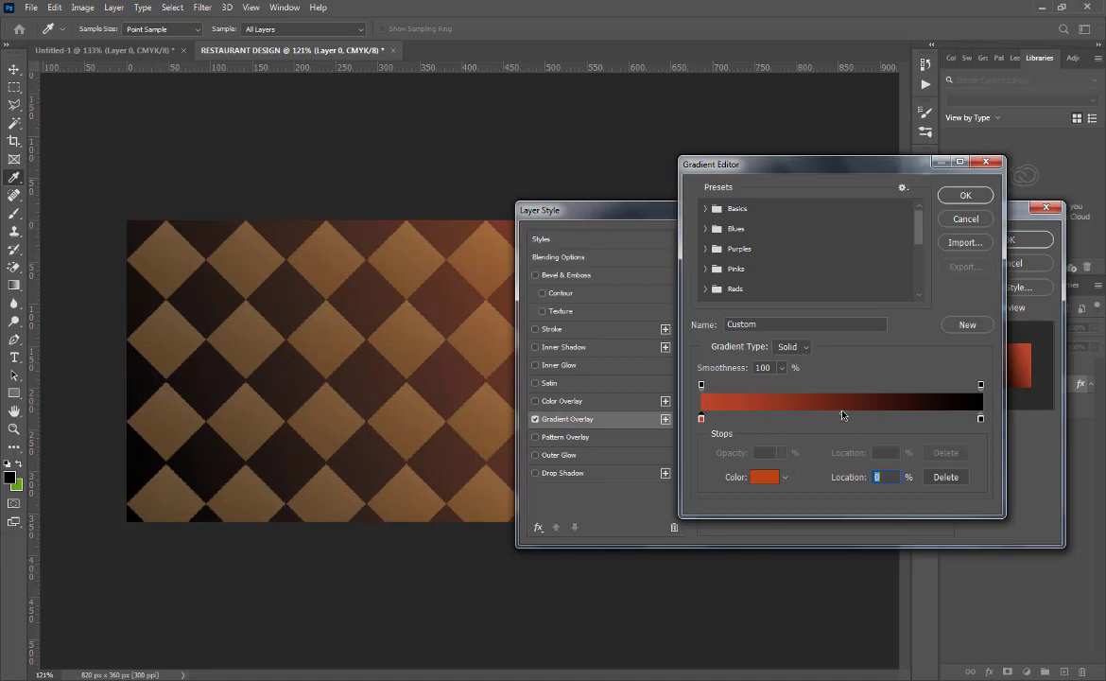
{"action": "left_click_drag", "start_coordinate": [841, 414], "coordinate": [867, 418]}
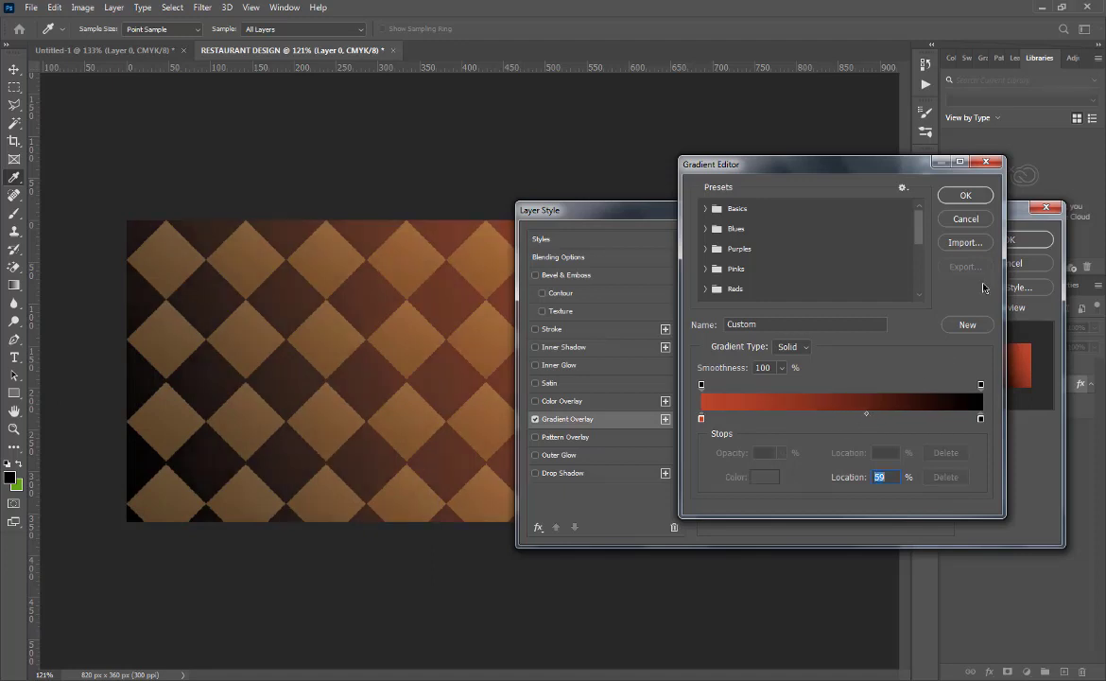
- Change the black end stop of Layer 0's gradient to brown-orange bb5b0e, apply the layer style and collapse the layer's effects list
{"action": "left_click", "coordinate": [976, 418]}
{"action": "left_click", "coordinate": [761, 480]}
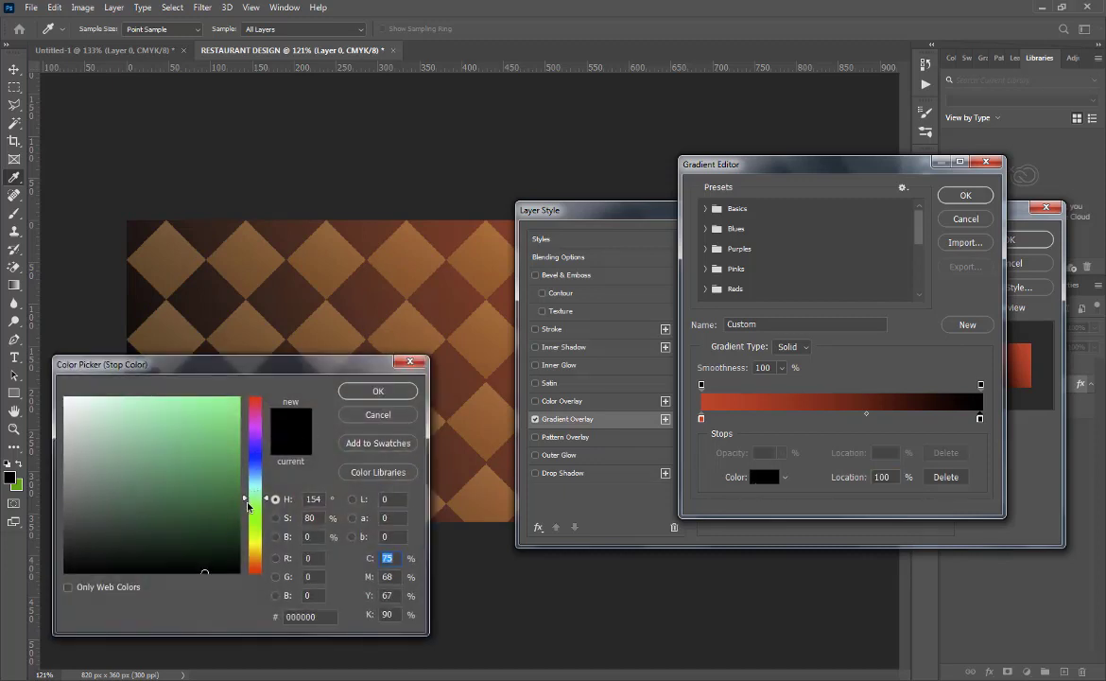
{"action": "left_click_drag", "start_coordinate": [248, 507], "coordinate": [244, 563]}
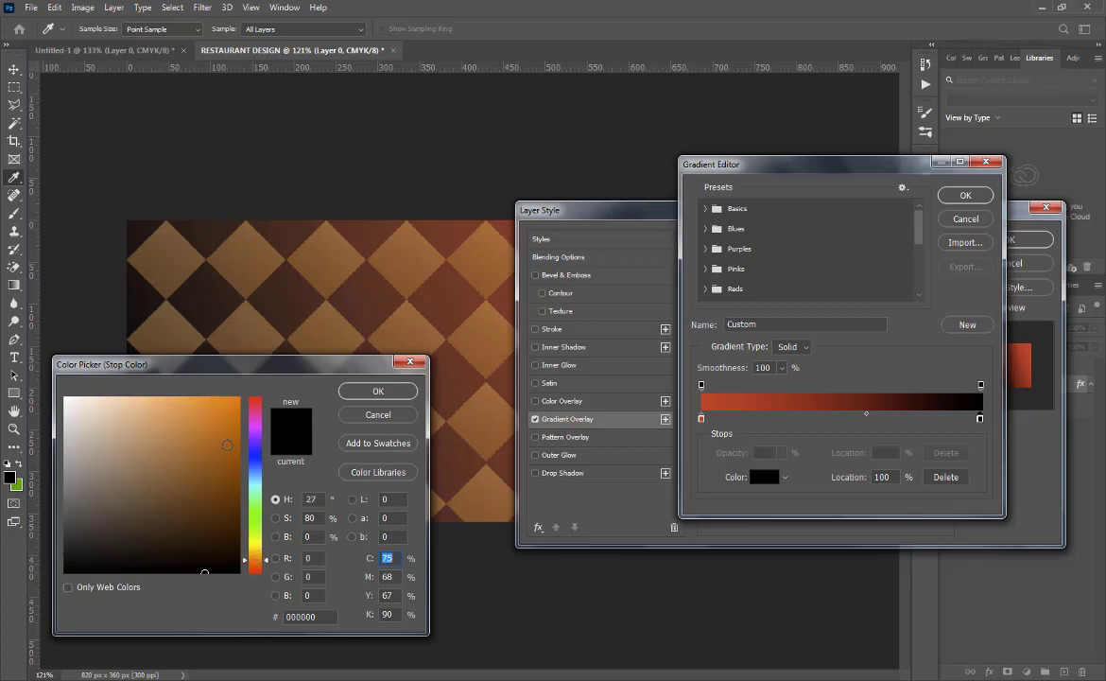
{"action": "left_click", "coordinate": [227, 444]}
{"action": "left_click", "coordinate": [229, 443]}
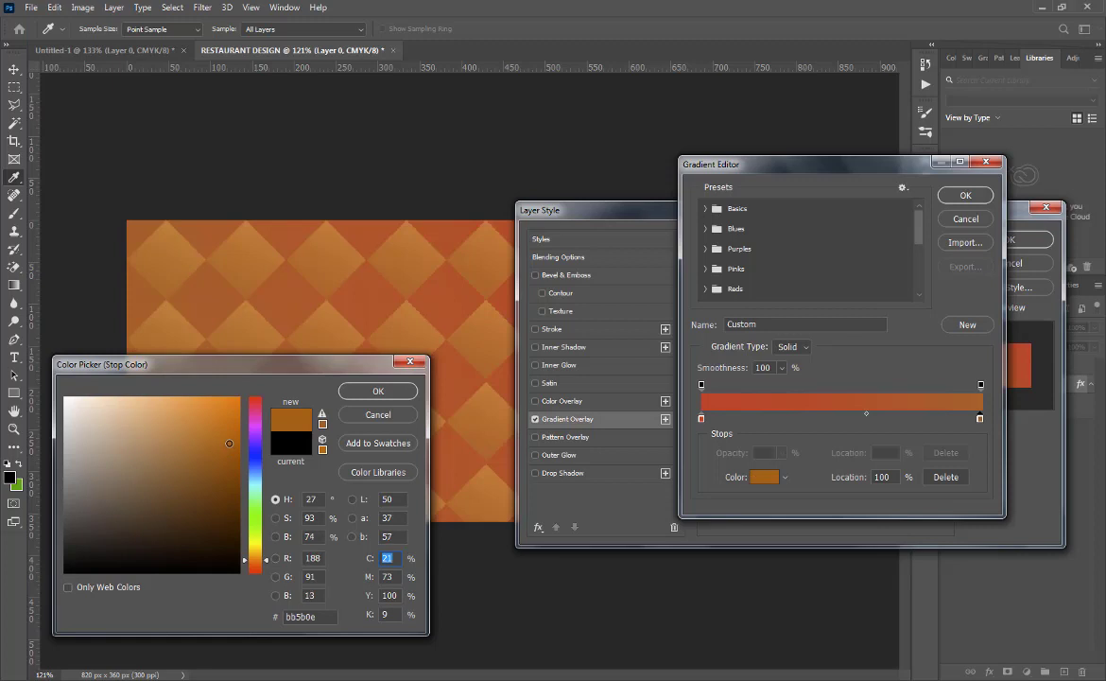
{"action": "left_click", "coordinate": [377, 391]}
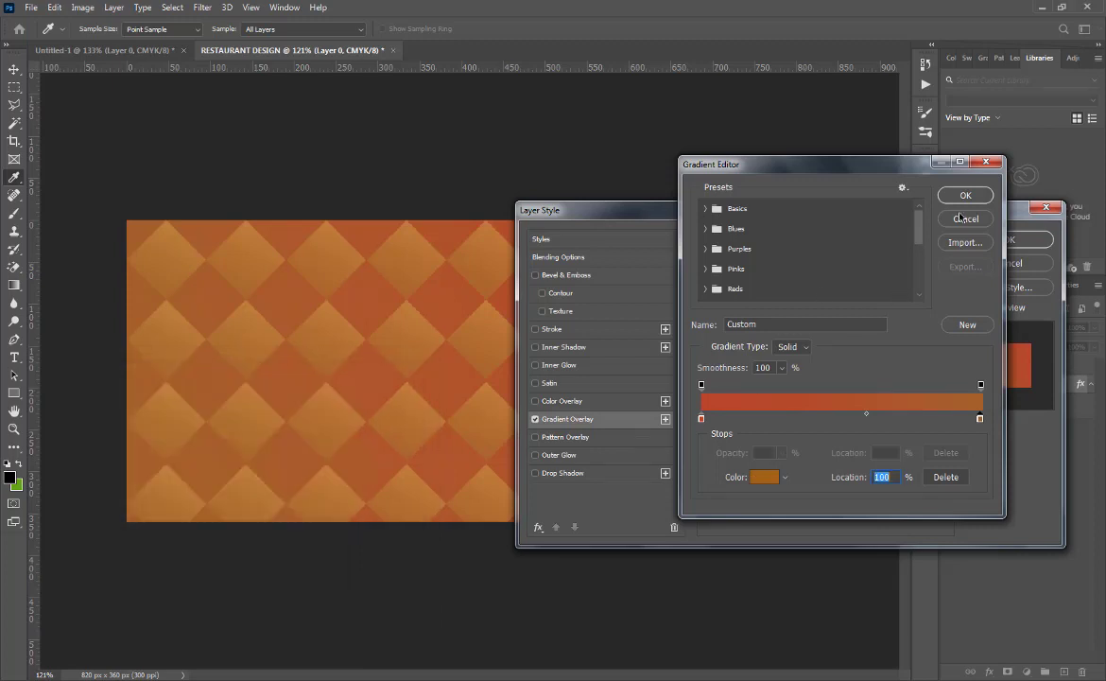
{"action": "left_click", "coordinate": [965, 196]}
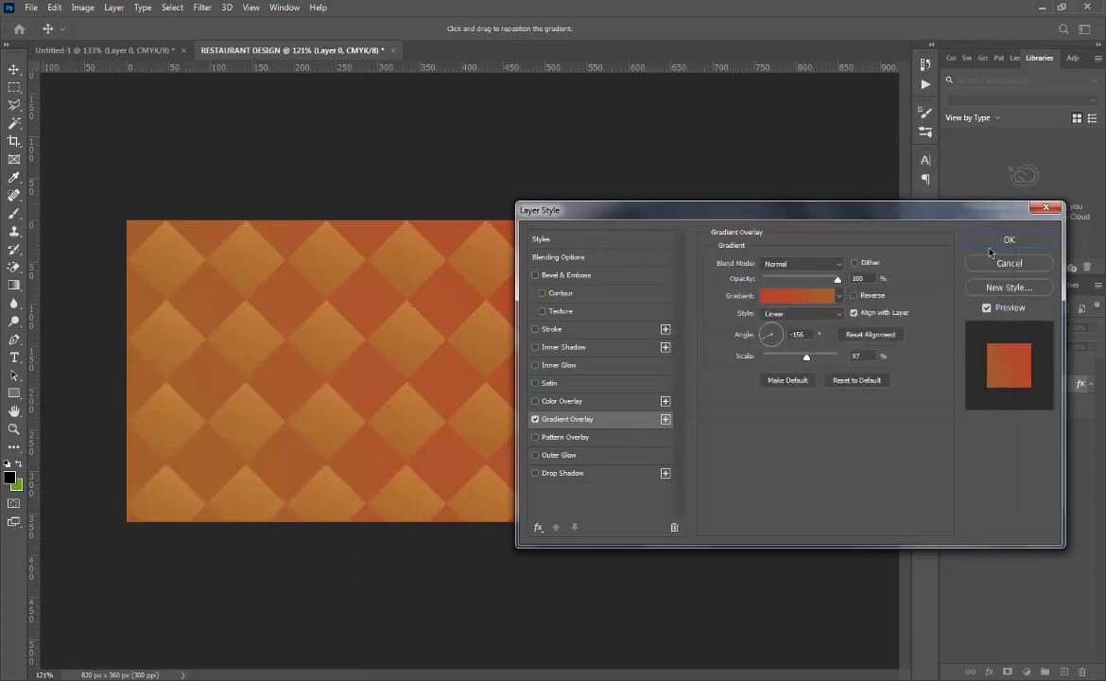
{"action": "left_click", "coordinate": [1006, 240]}
{"action": "left_click", "coordinate": [960, 501]}
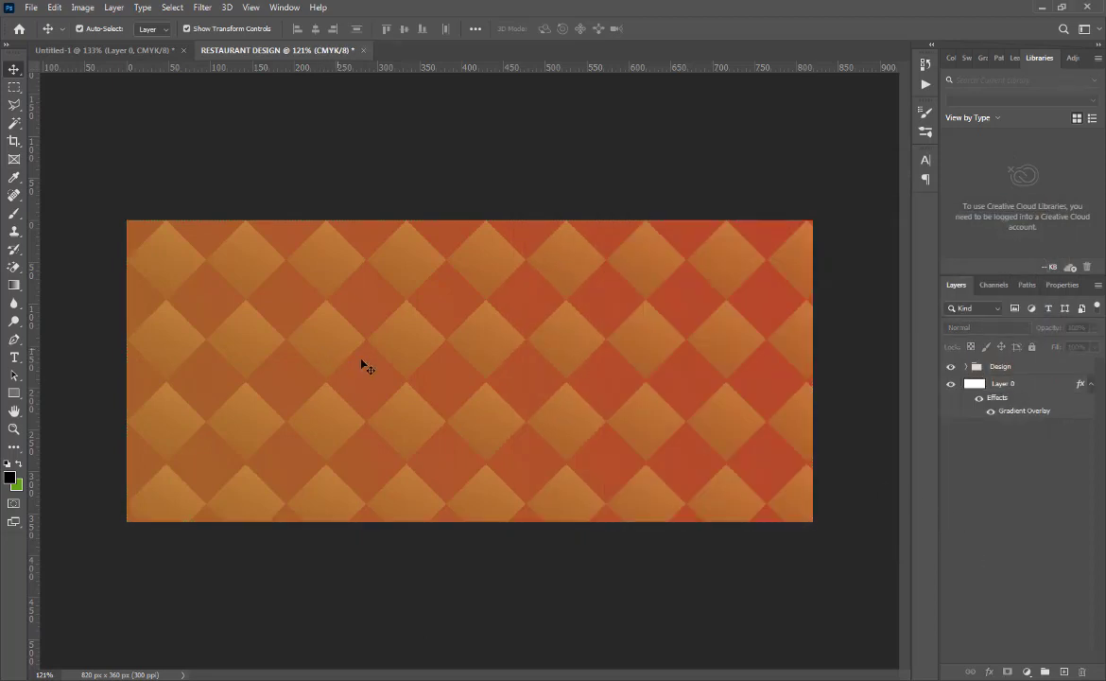
{"action": "left_click", "coordinate": [1091, 384]}
{"action": "left_click", "coordinate": [1006, 371]}
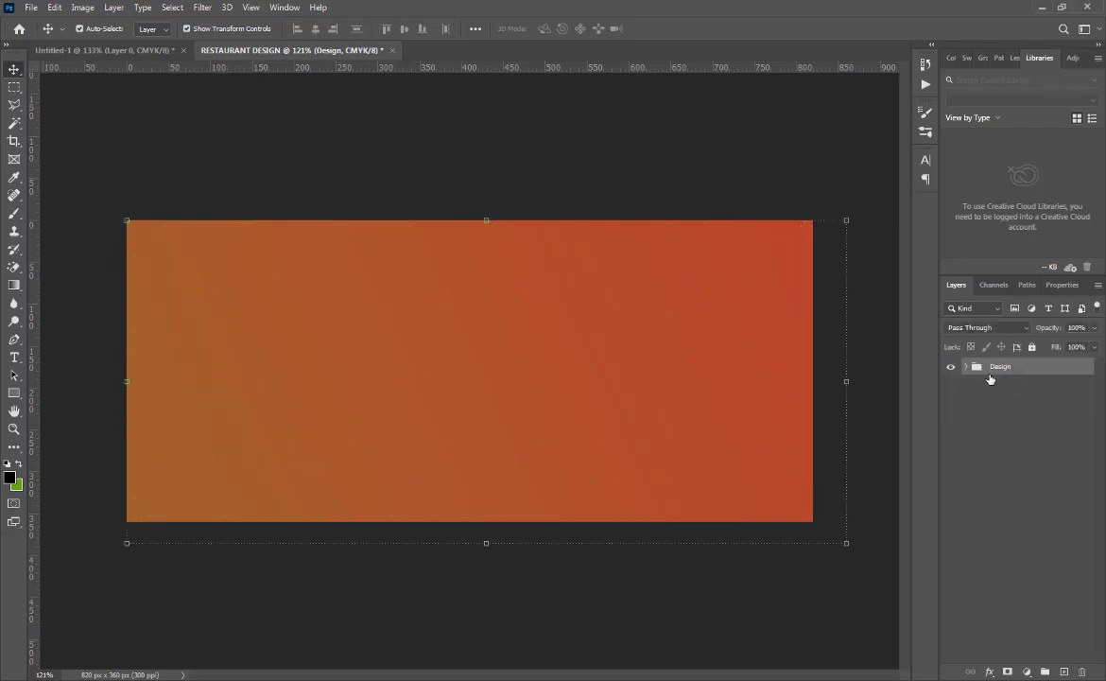
{"action": "left_click", "coordinate": [966, 367]}
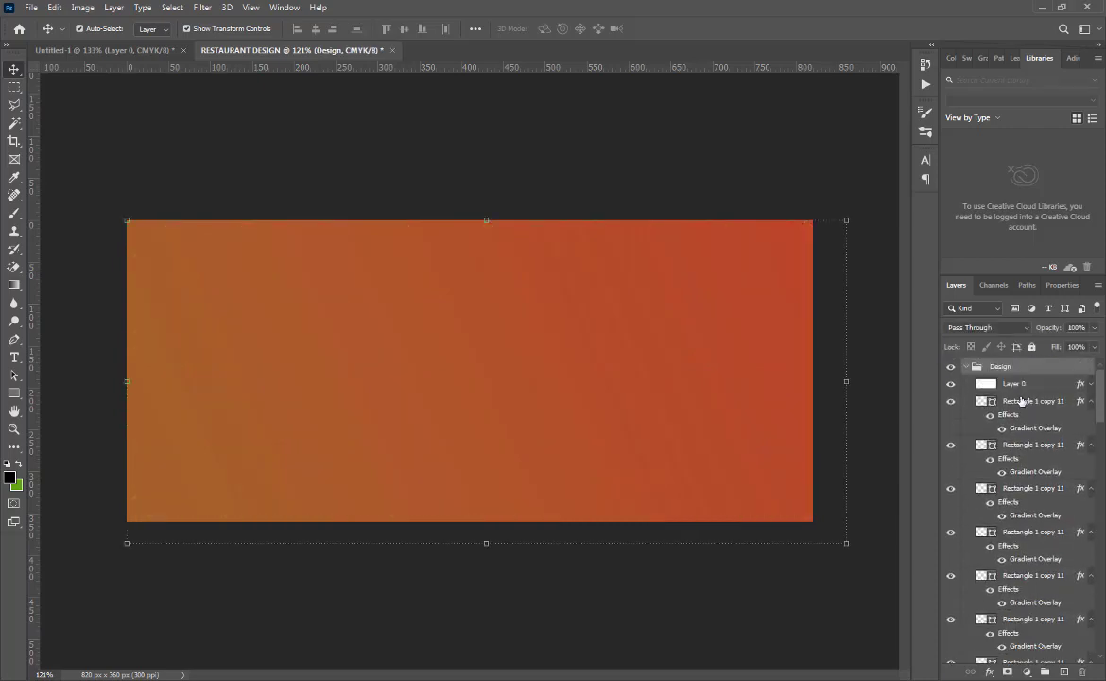
{"action": "key", "text": "ctrl+z"}
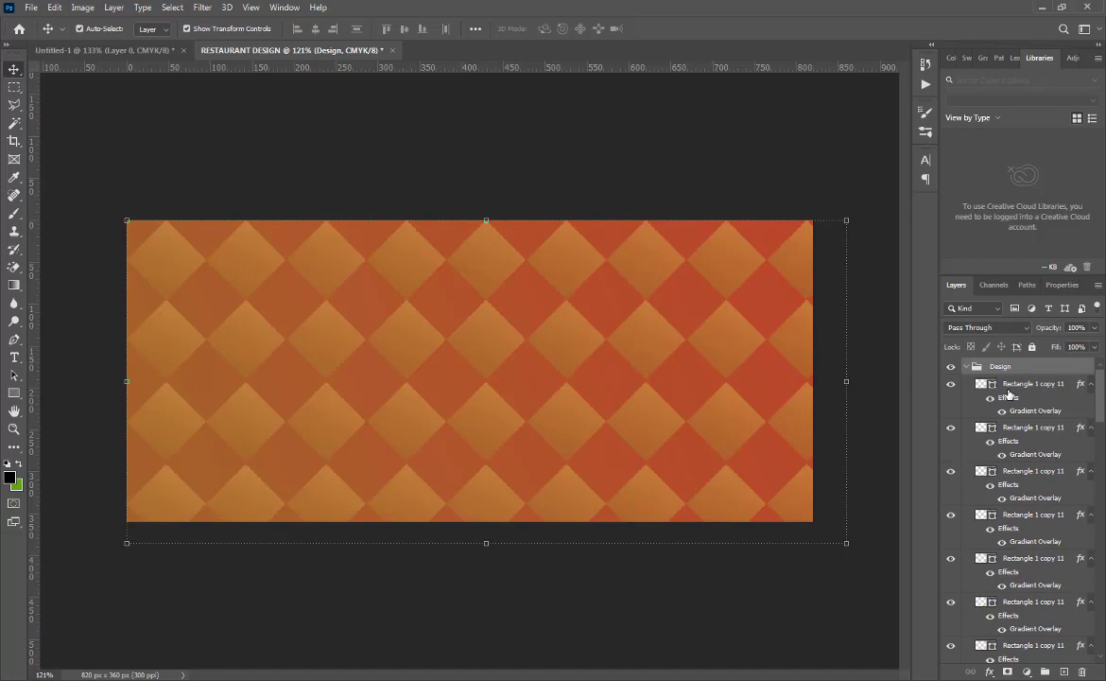
{"action": "left_click", "coordinate": [967, 367]}
{"action": "left_click", "coordinate": [1042, 519]}
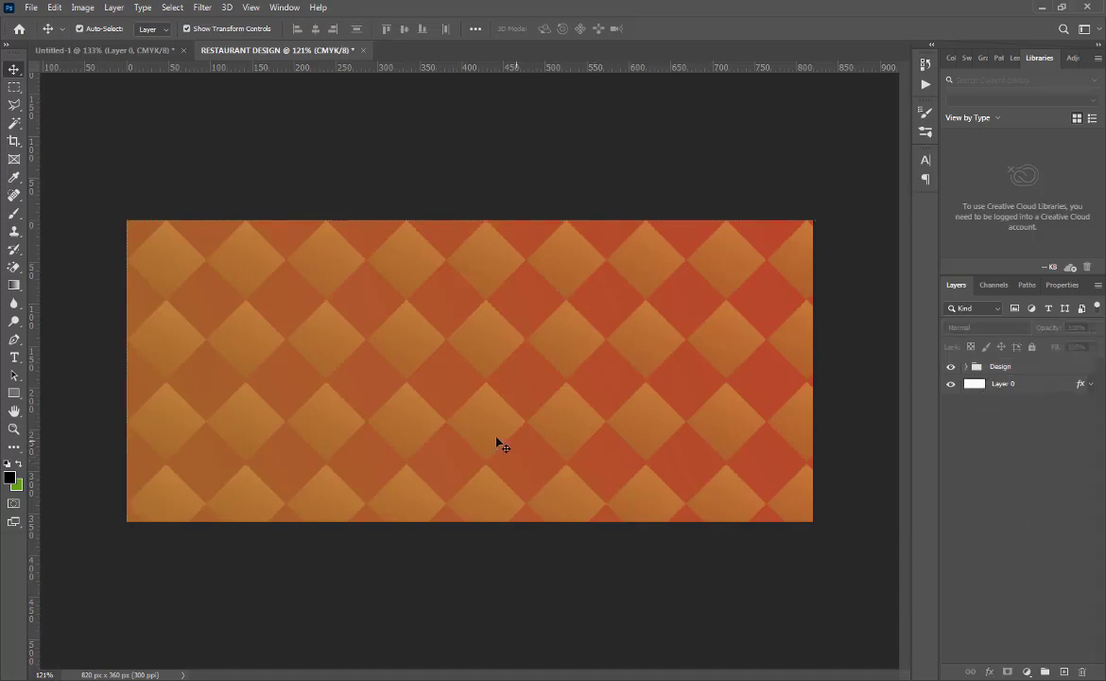
- Add the text RESTAURANT near the upper part of the banner in Bebas Neue at 10 pt
{"action": "left_click", "coordinate": [13, 357]}
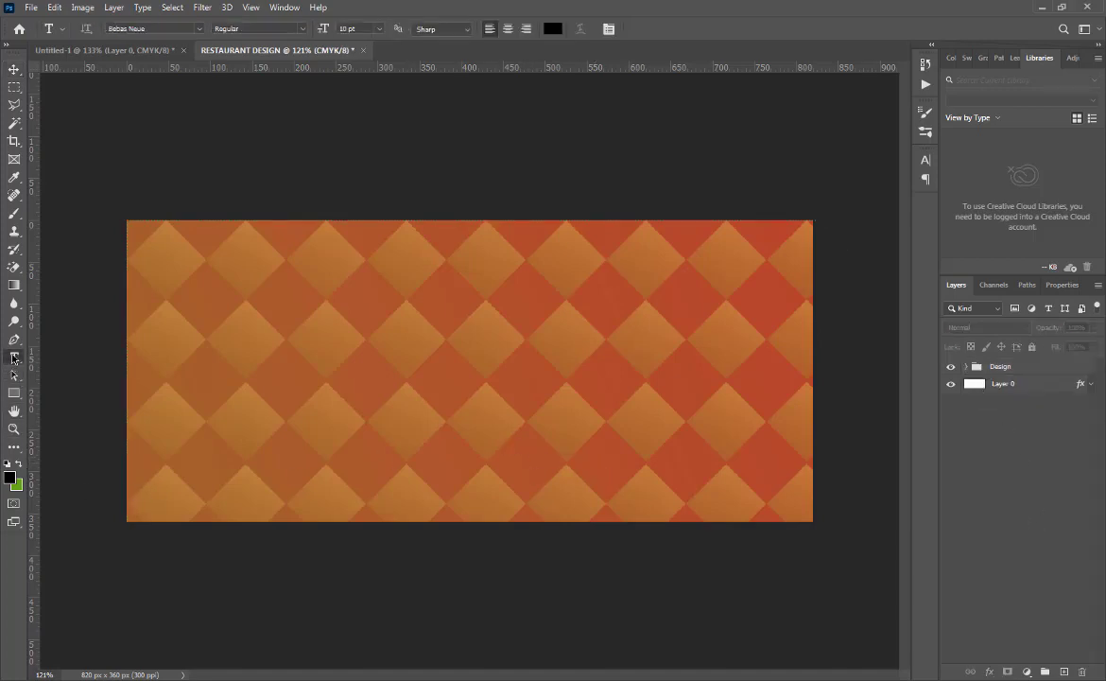
{"action": "left_click", "coordinate": [305, 292]}
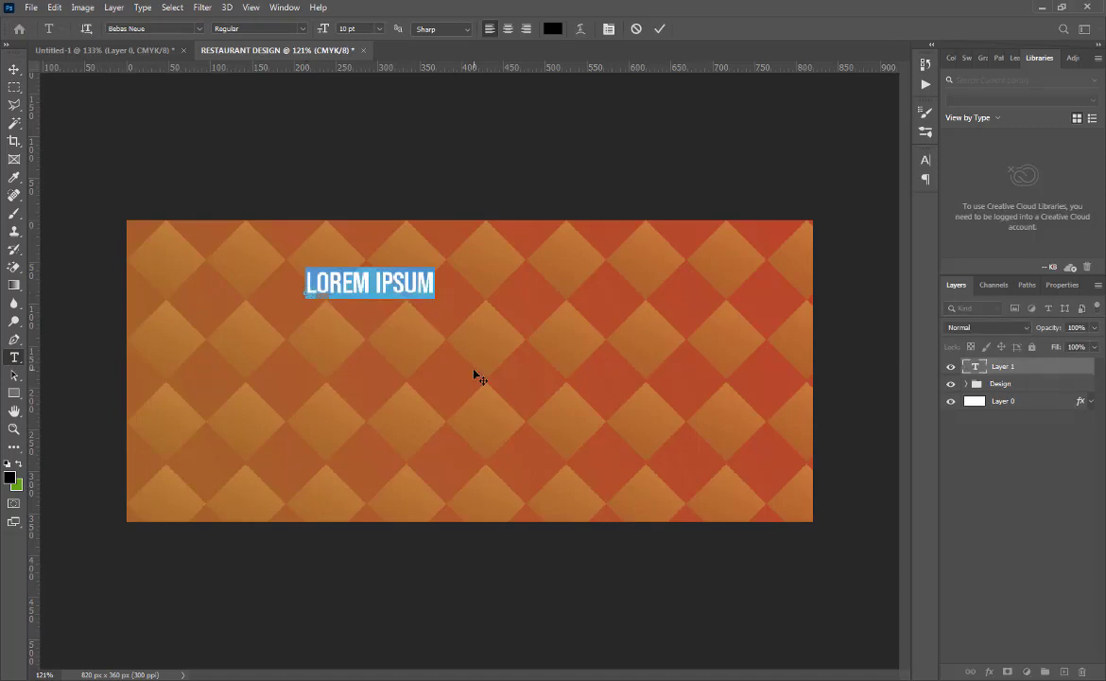
{"action": "type", "text": "RE"}
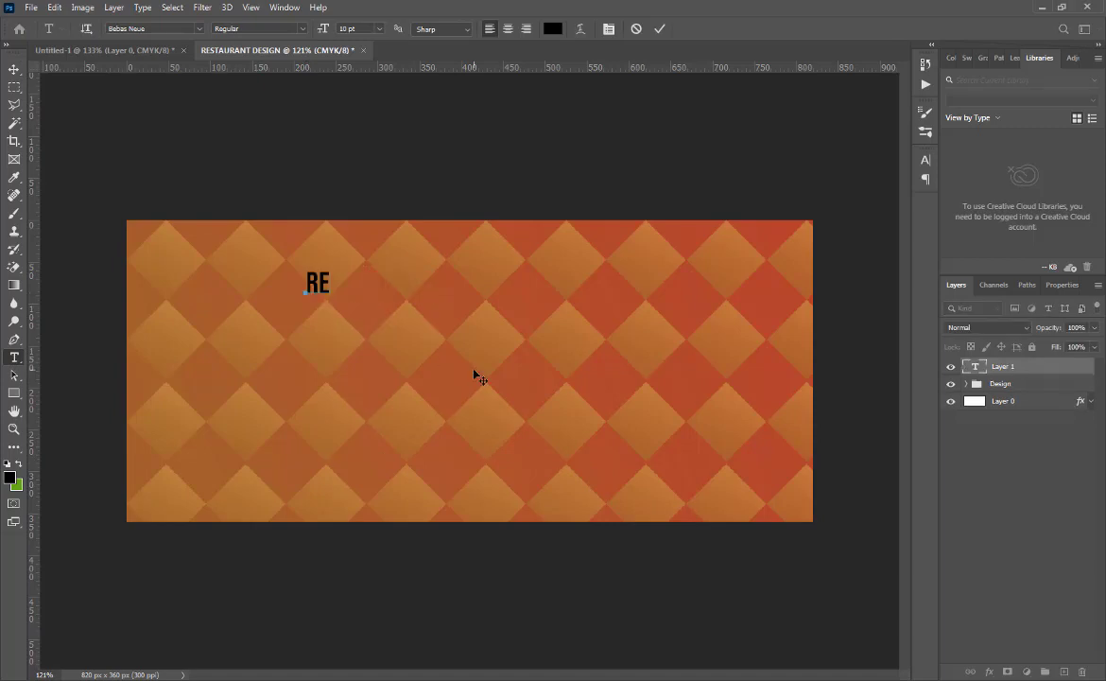
{"action": "type", "text": "STAURANT"}
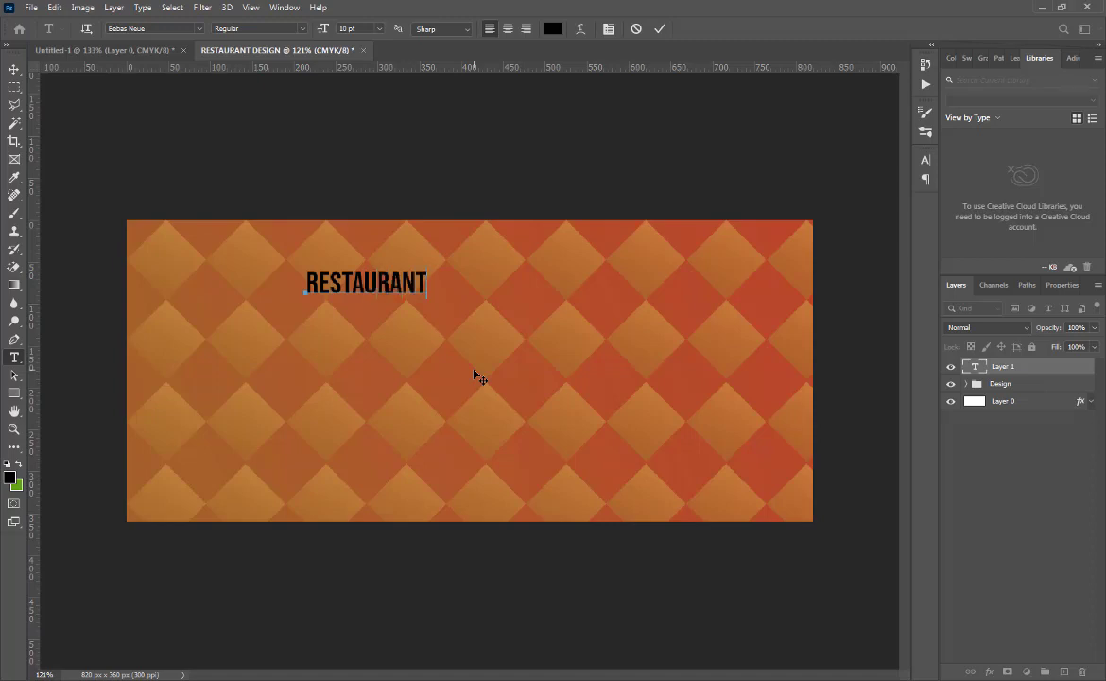
- Set the color of the whole RESTAURANT text to white, ffffff
{"action": "double_click", "coordinate": [375, 280]}
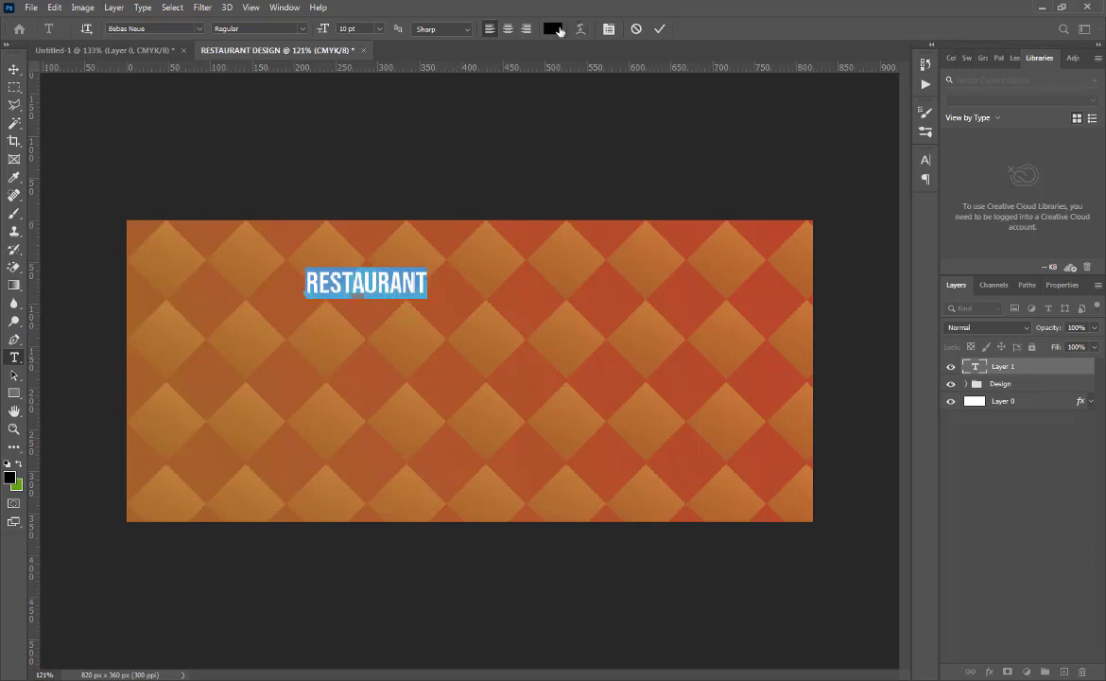
{"action": "left_click", "coordinate": [553, 28]}
{"action": "left_click_drag", "start_coordinate": [195, 452], "coordinate": [62, 396]}
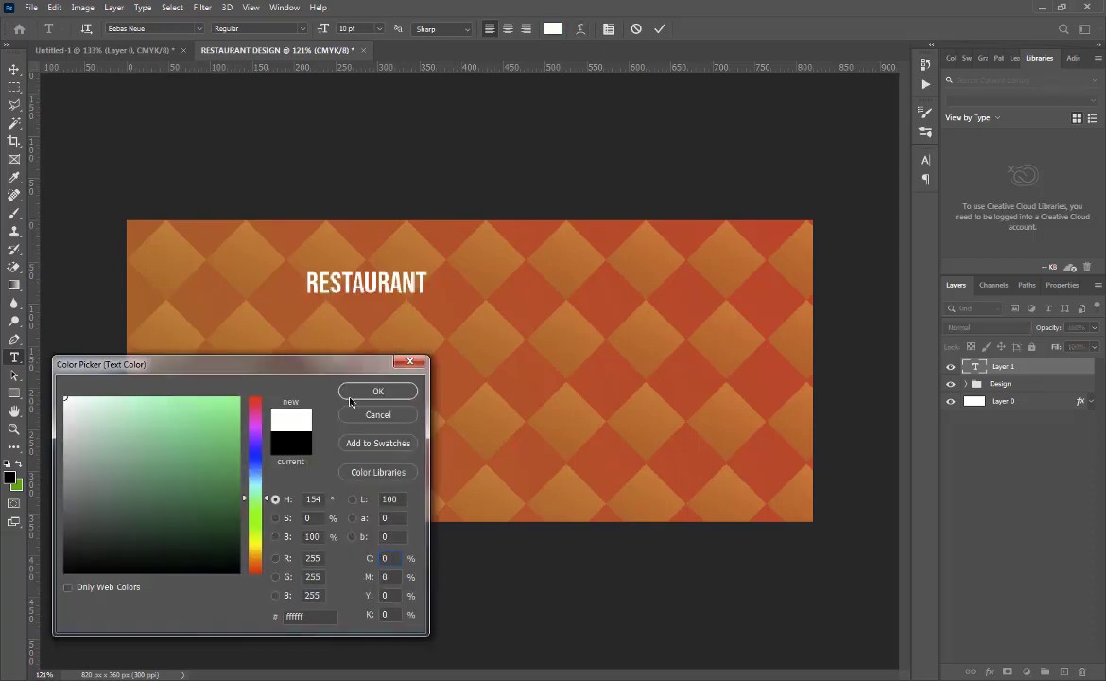
{"action": "left_click", "coordinate": [376, 392]}
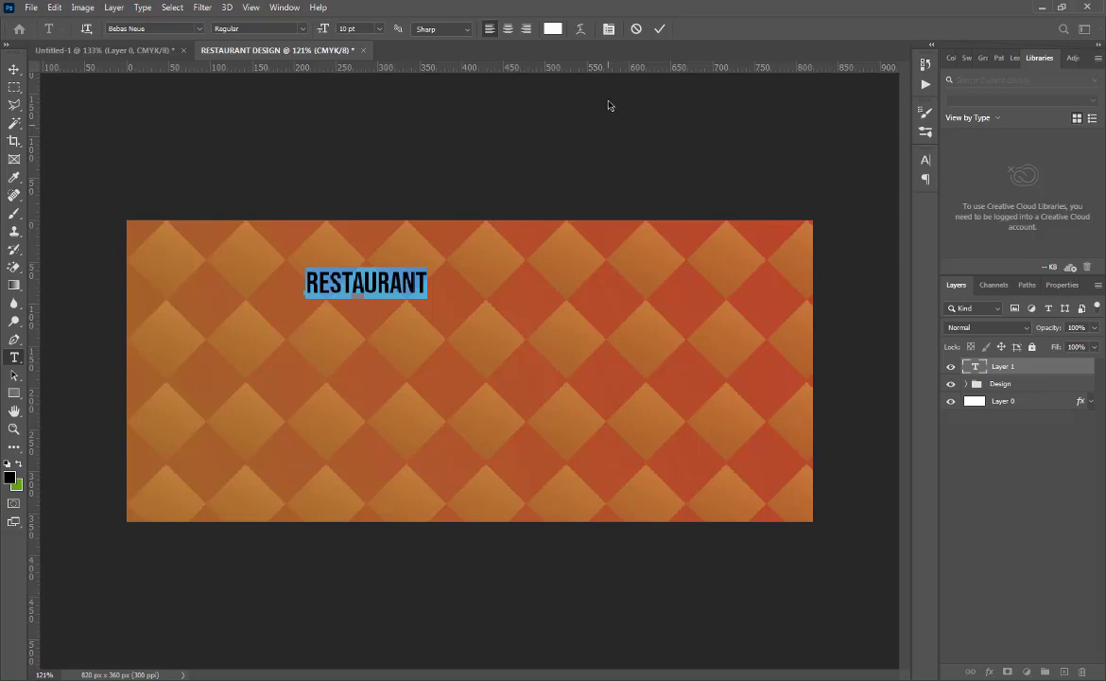
- Set the RESTAURANT text's font size to 18 pt and widen its letter tracking
{"action": "left_click", "coordinate": [926, 161]}
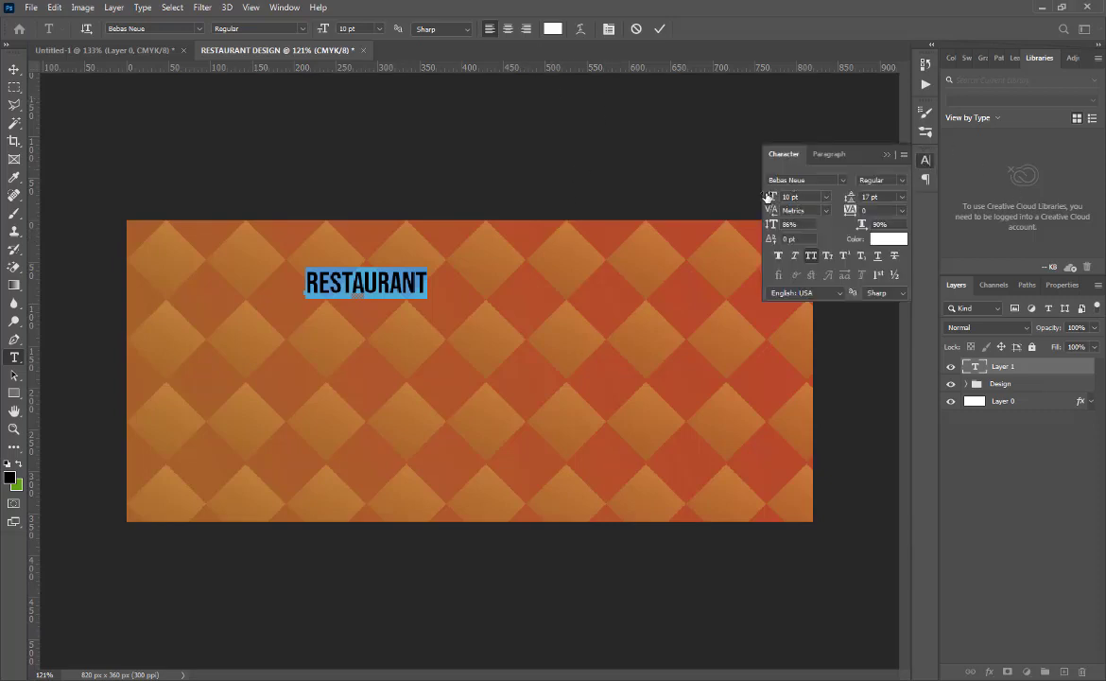
{"action": "left_click_drag", "start_coordinate": [770, 197], "coordinate": [774, 196]}
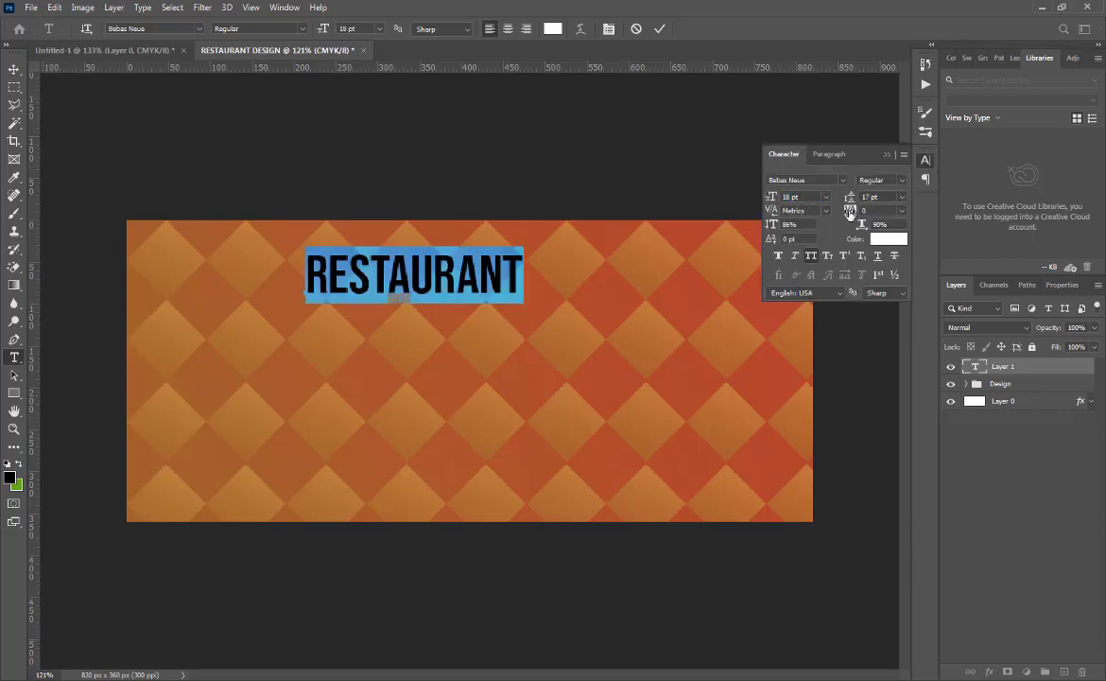
{"action": "left_click_drag", "start_coordinate": [850, 211], "coordinate": [855, 214]}
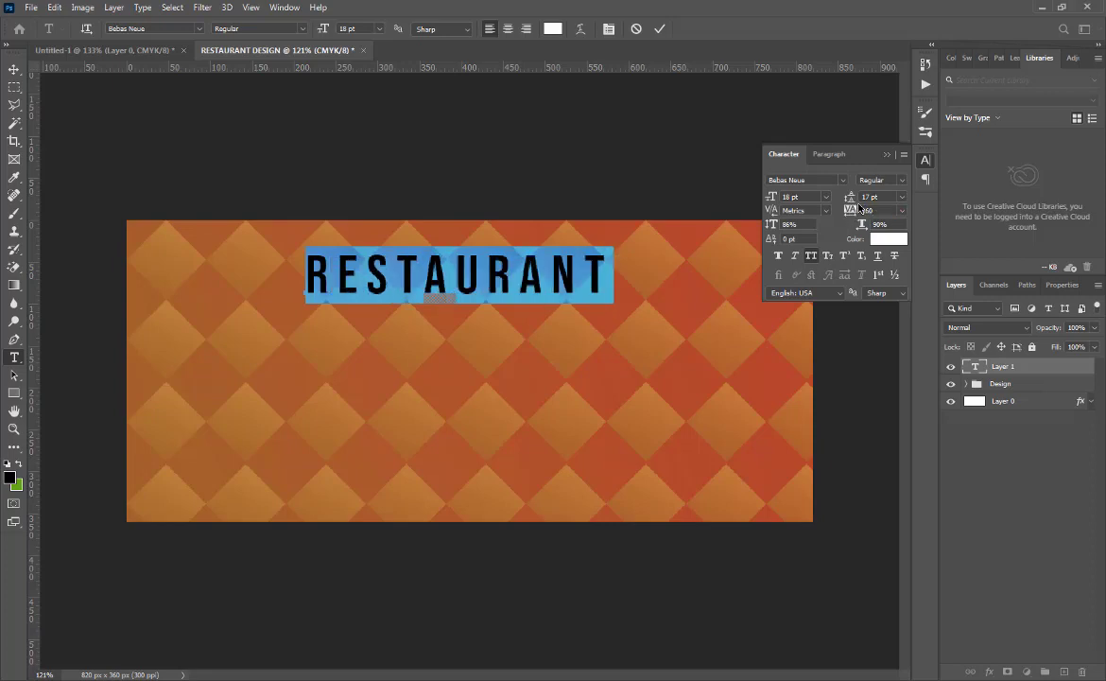
- Change the RESTAURANT text's font to Aldine721 BT Roman, set its tracking to -50 and commit the text
{"action": "left_click", "coordinate": [844, 180]}
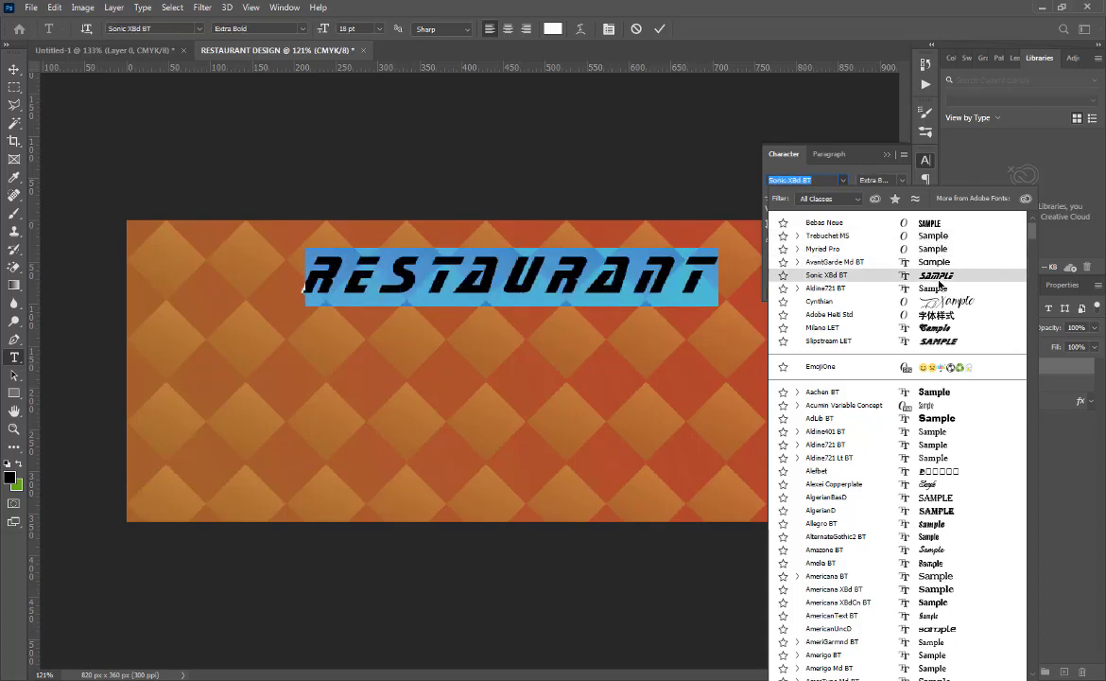
{"action": "left_click", "coordinate": [937, 294]}
{"action": "left_click_drag", "start_coordinate": [853, 213], "coordinate": [845, 212]}
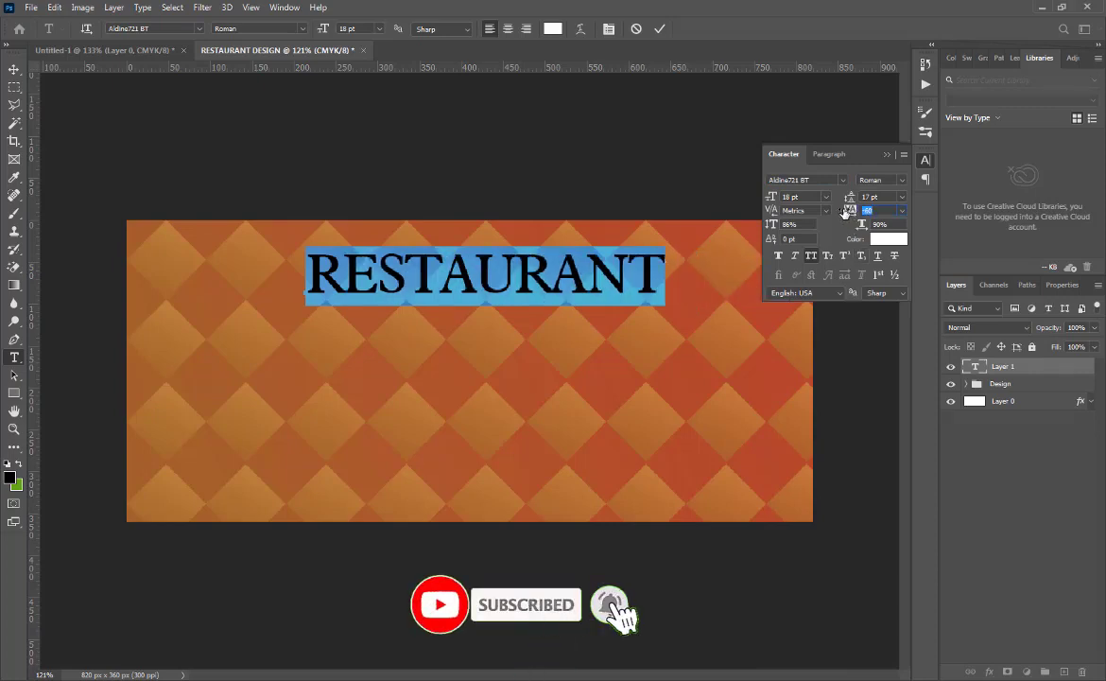
{"action": "left_click", "coordinate": [887, 209]}
{"action": "left_click", "coordinate": [902, 210]}
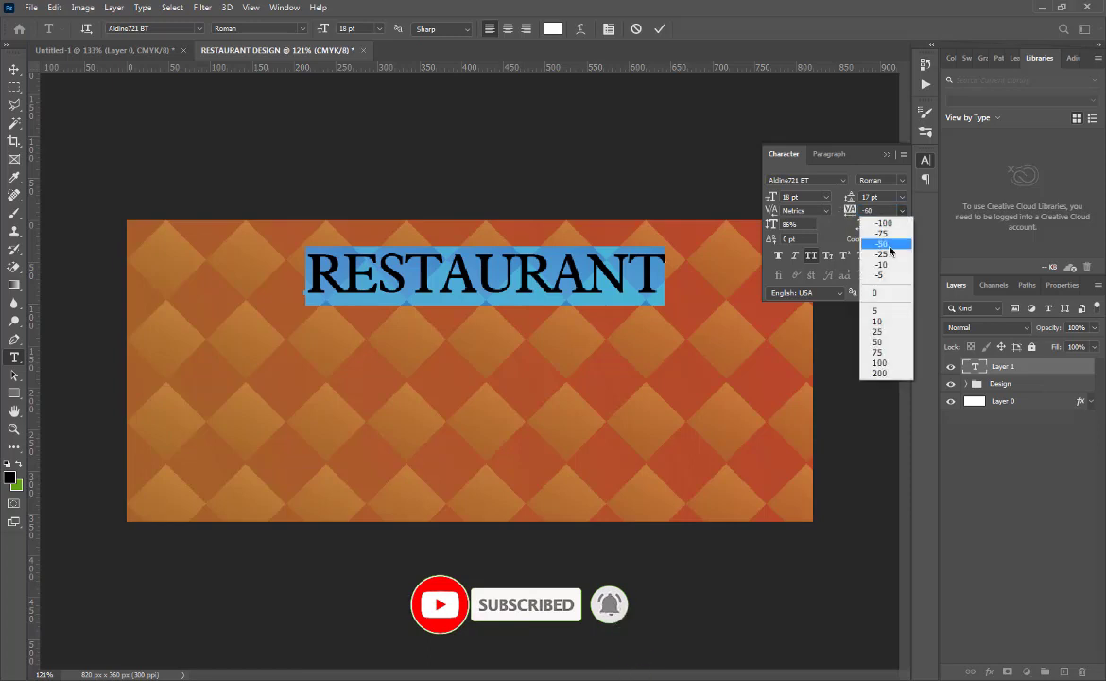
{"action": "left_click", "coordinate": [891, 247]}
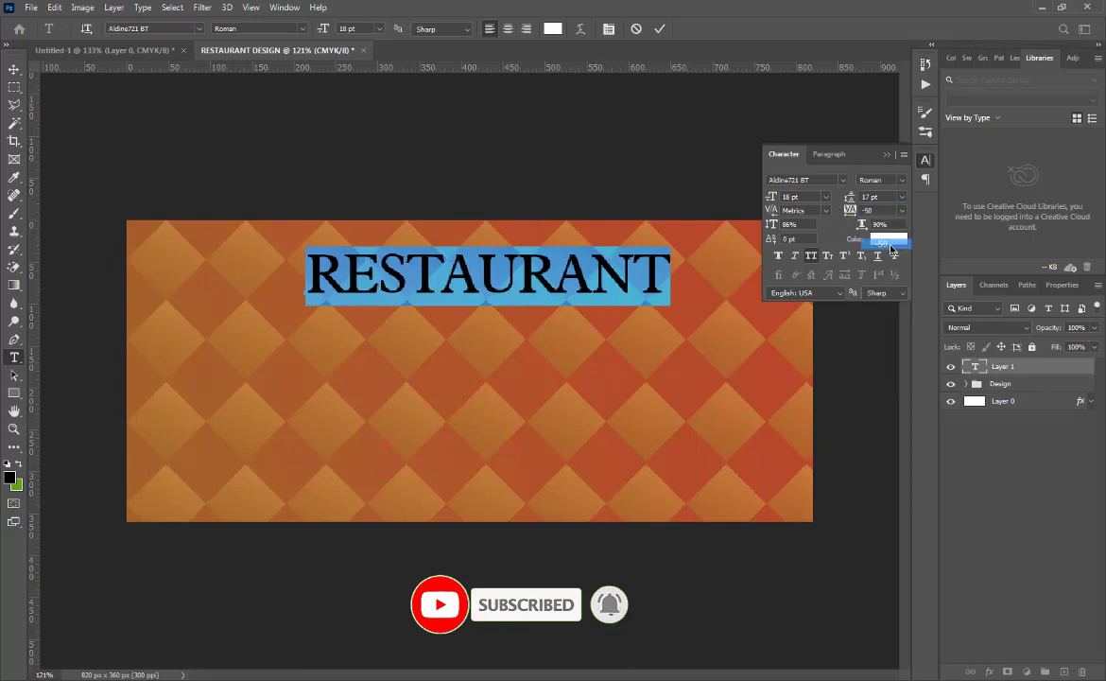
{"action": "left_click", "coordinate": [886, 155]}
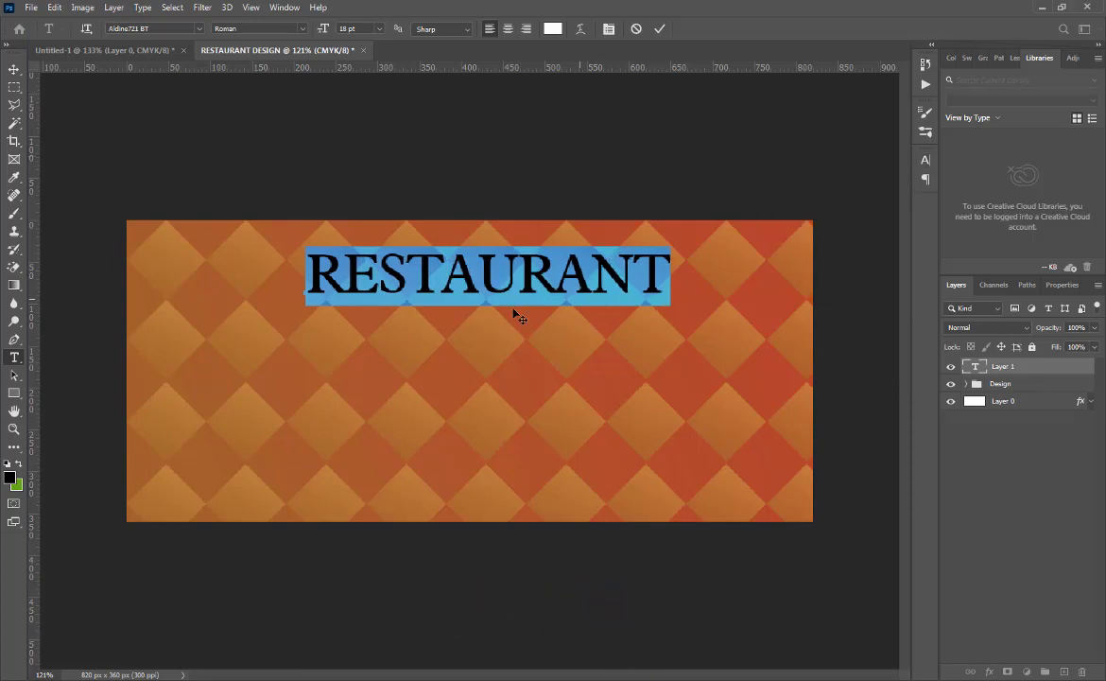
{"action": "left_click", "coordinate": [659, 28]}
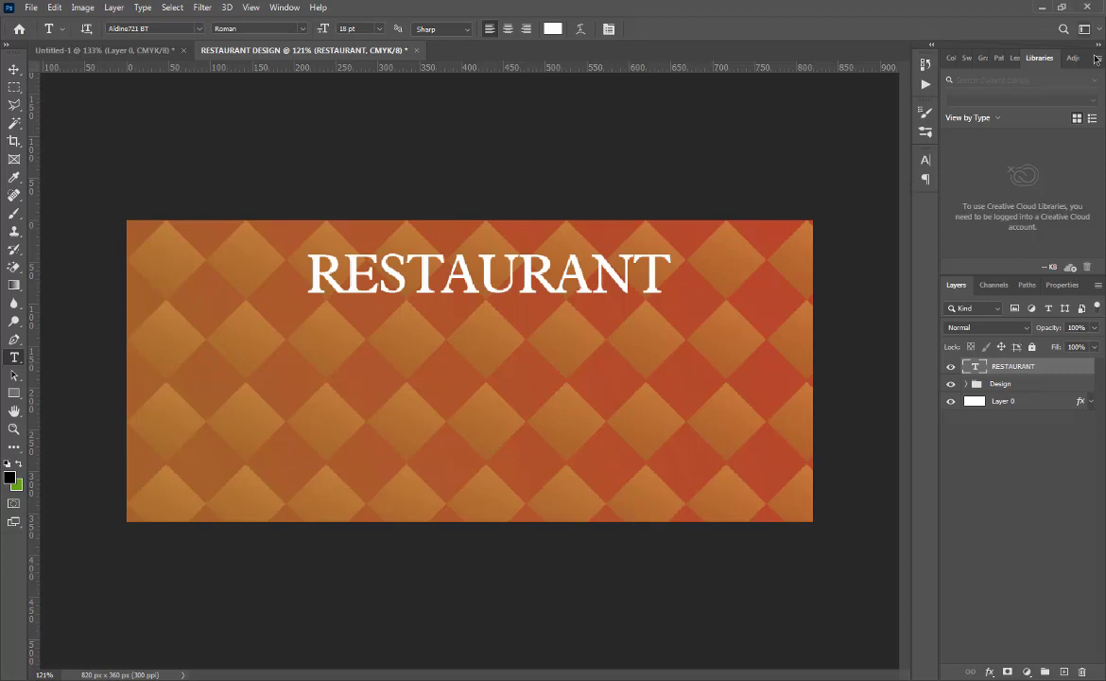
- Move the RESTAURANT title slightly up and toward the left, closer to the banner's upper edge
{"action": "key", "text": "v"}
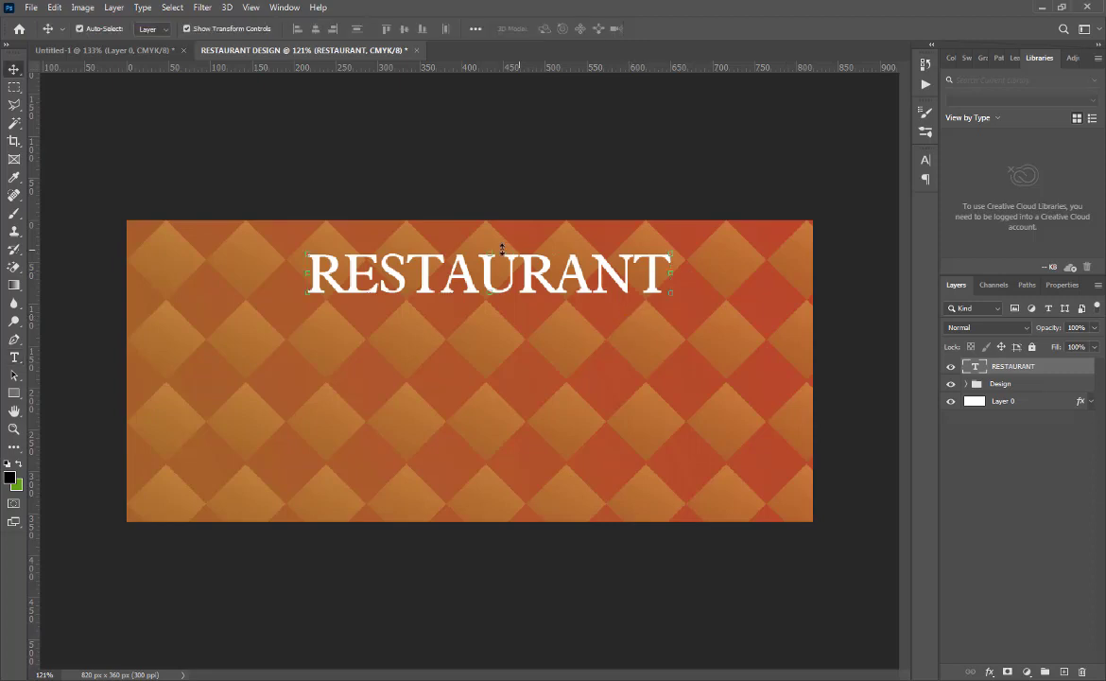
{"action": "left_click_drag", "start_coordinate": [513, 277], "coordinate": [501, 269]}
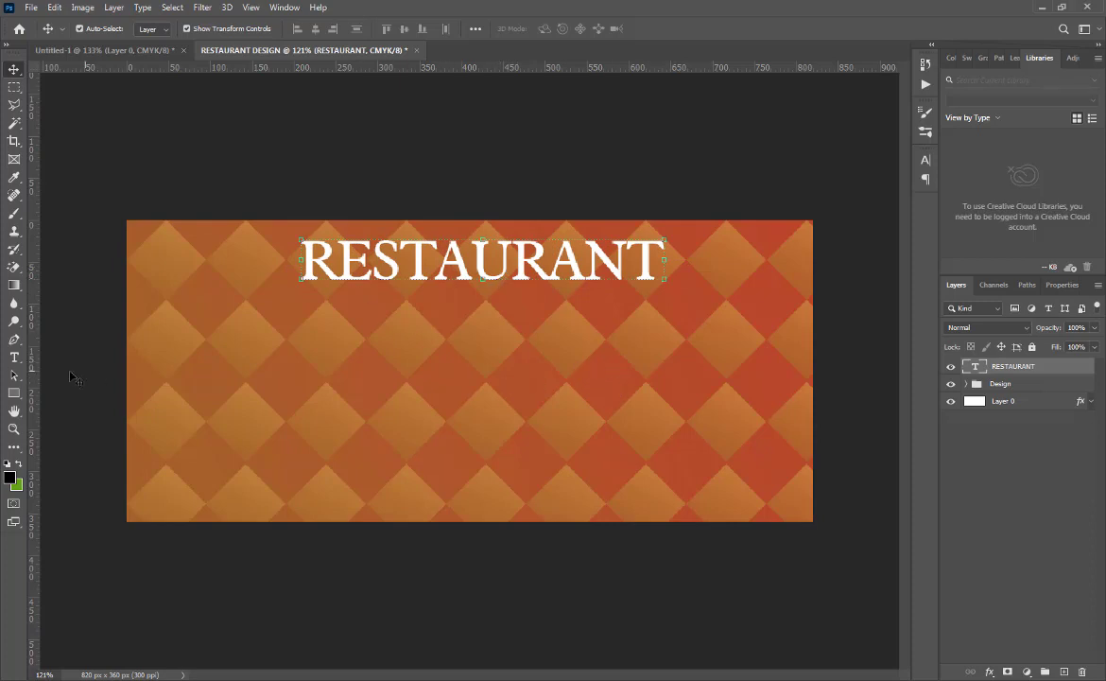
- Add the text INSERT SAMPLE TEXT at 6 pt just below the RESTAURANT title
{"action": "left_click", "coordinate": [14, 357]}
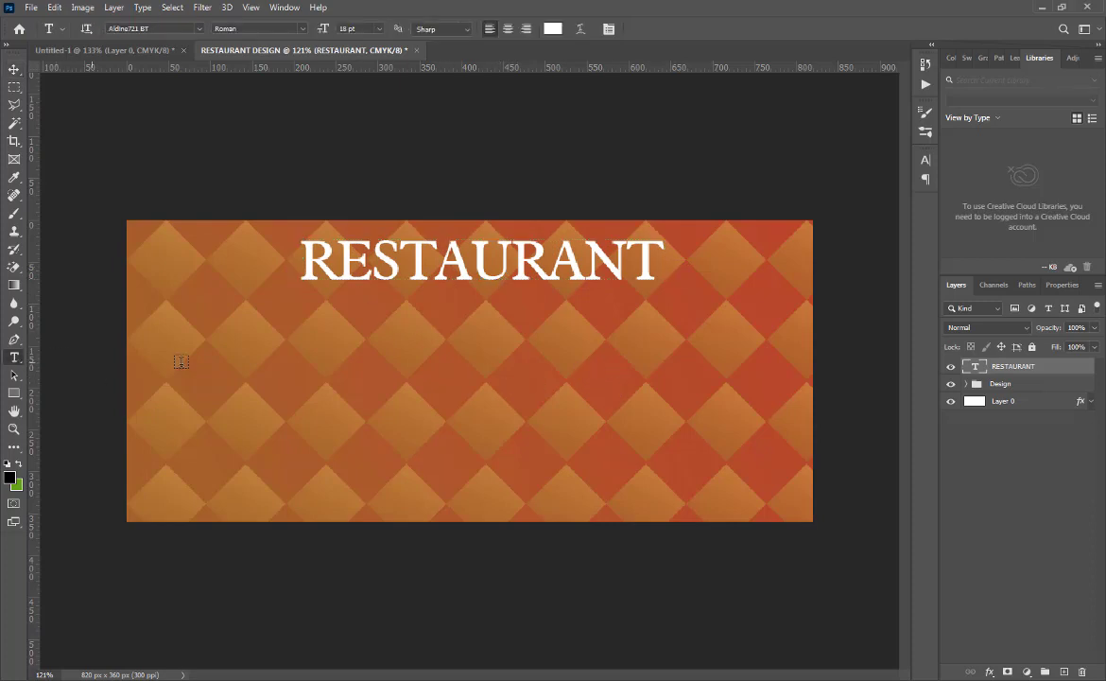
{"action": "left_click", "coordinate": [481, 295]}
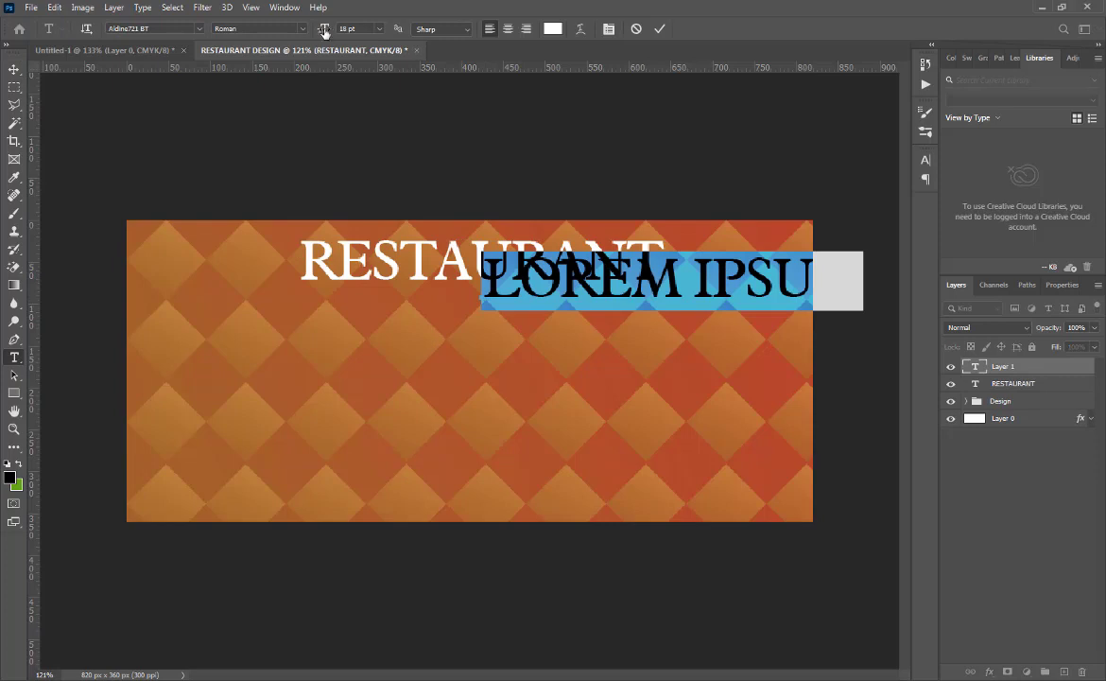
{"action": "left_click_drag", "start_coordinate": [324, 33], "coordinate": [318, 34]}
{"action": "left_click_drag", "start_coordinate": [534, 338], "coordinate": [464, 344]}
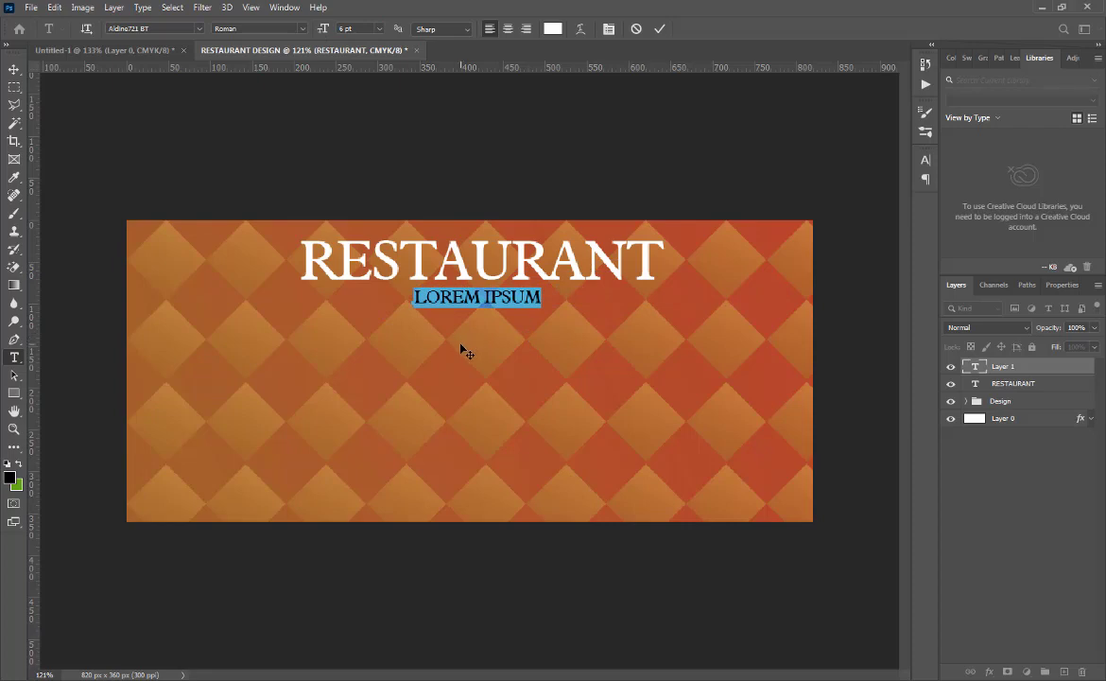
{"action": "key", "text": "BackSpace"}
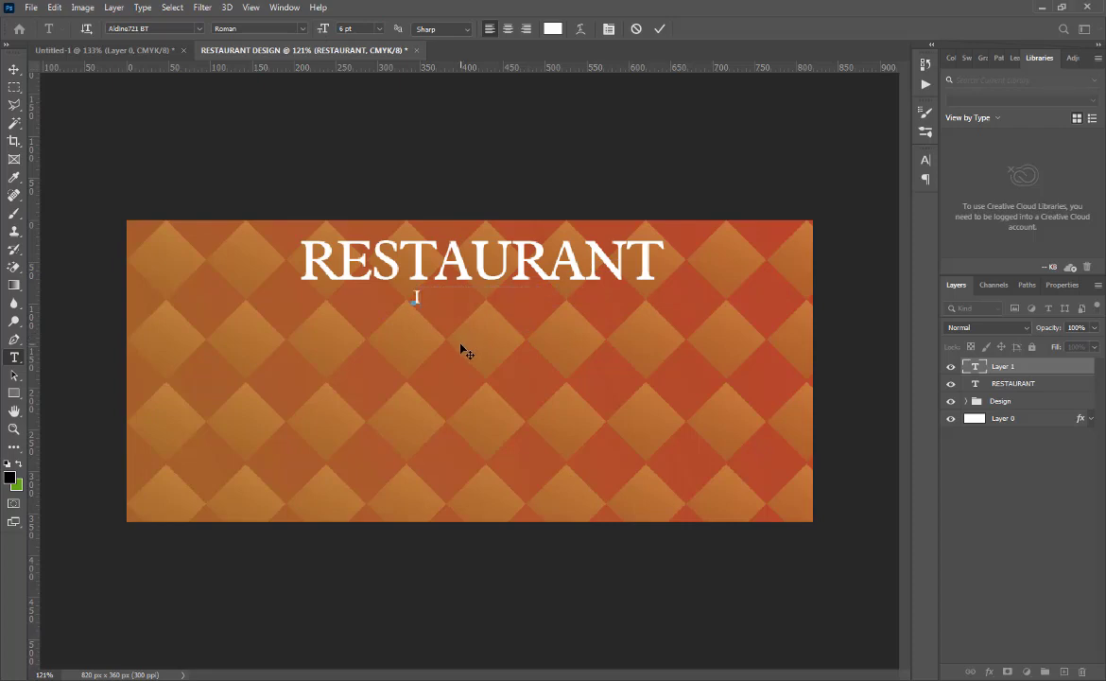
{"action": "type", "text": "INSERT SAM"}
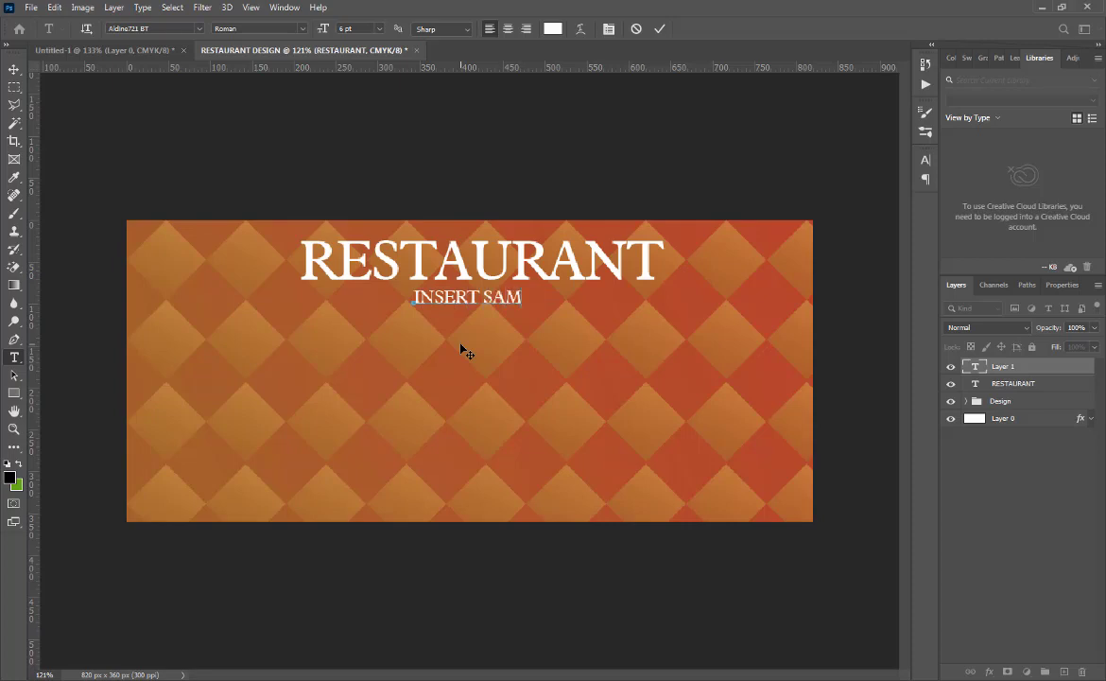
{"action": "type", "text": "PLE TEXT"}
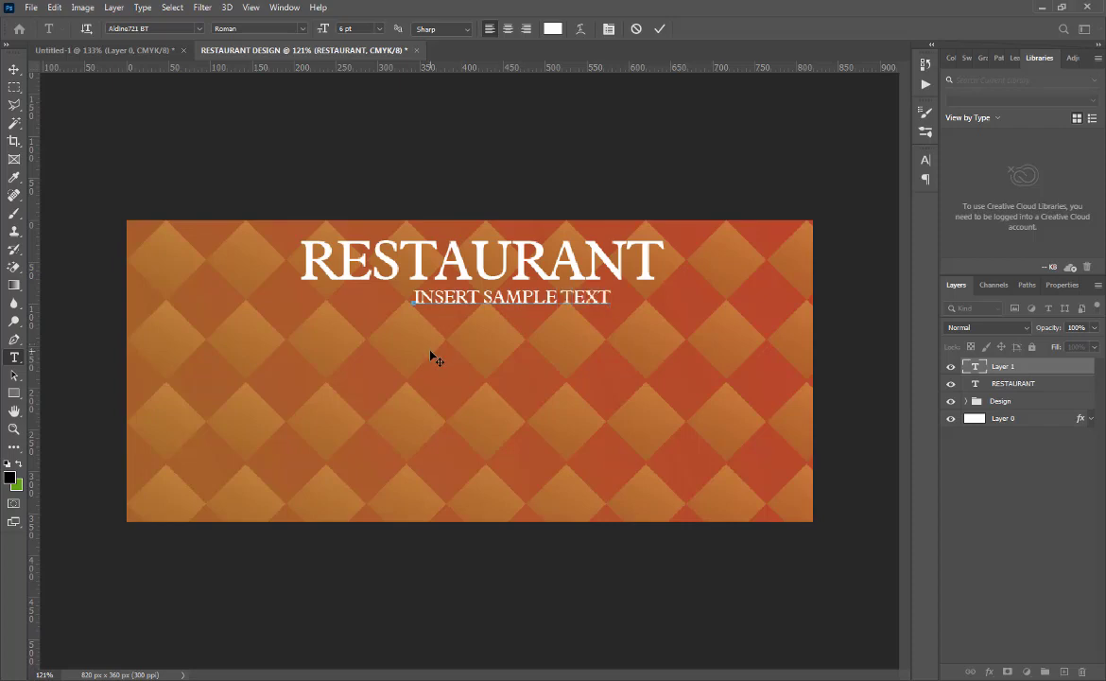
{"action": "left_click_drag", "start_coordinate": [480, 328], "coordinate": [457, 326]}
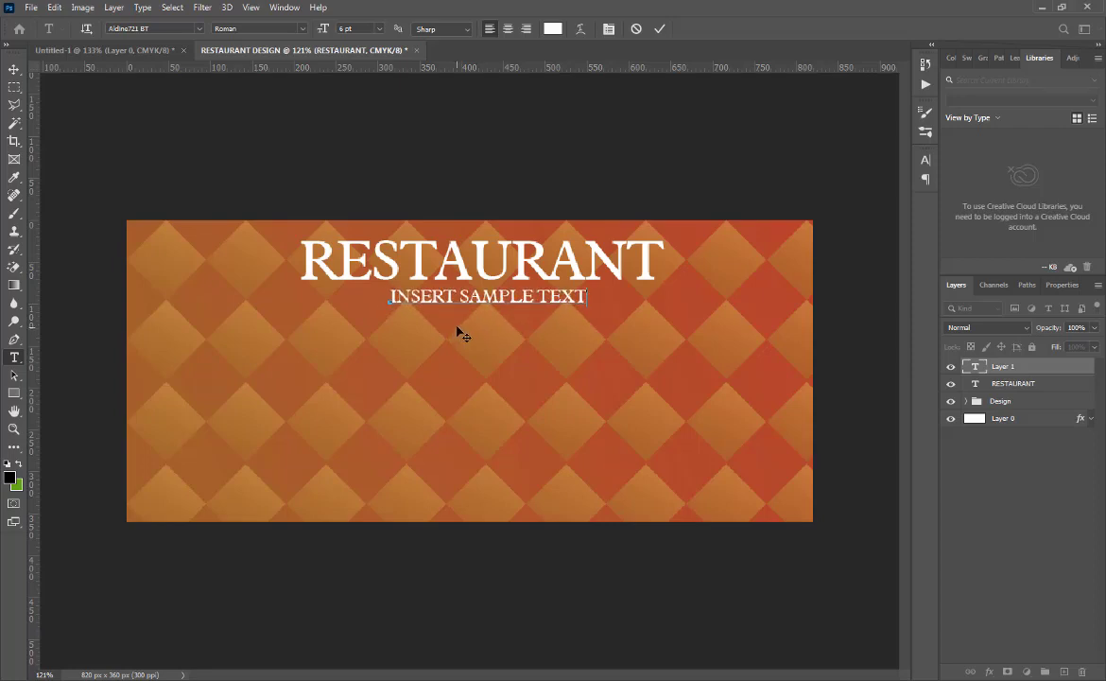
- Select the whole INSERT SAMPLE TEXT line and set its tracking to 190
{"action": "left_click", "coordinate": [925, 161]}
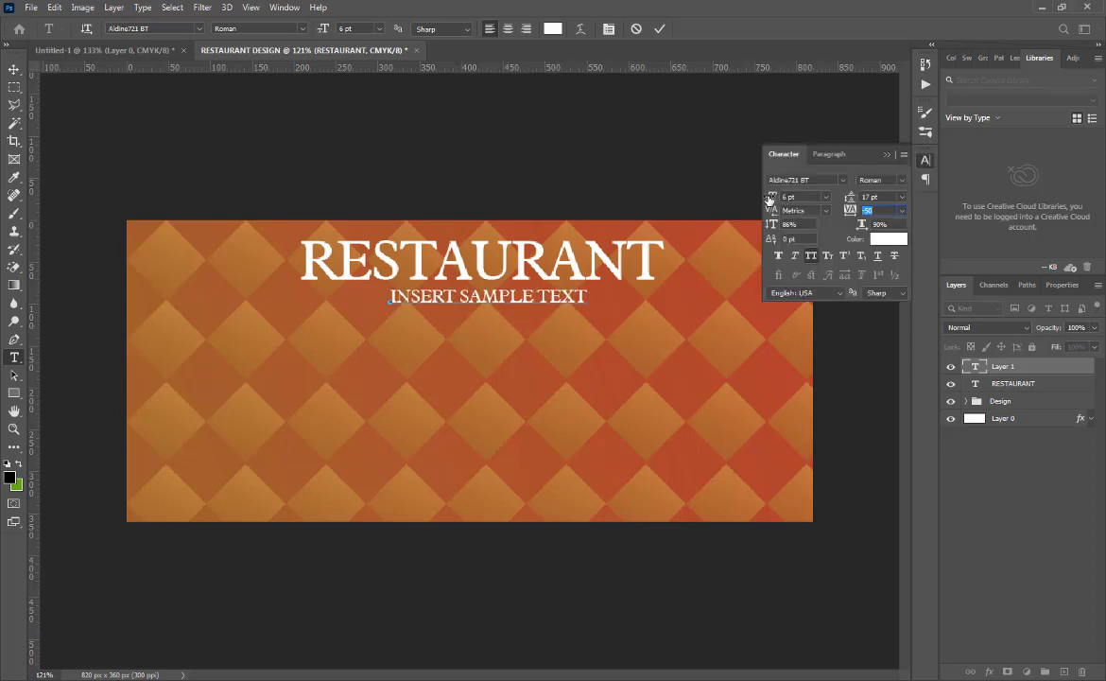
{"action": "left_click_drag", "start_coordinate": [768, 199], "coordinate": [771, 198]}
{"action": "left_click_drag", "start_coordinate": [459, 296], "coordinate": [532, 290]}
{"action": "triple_click", "coordinate": [531, 290]}
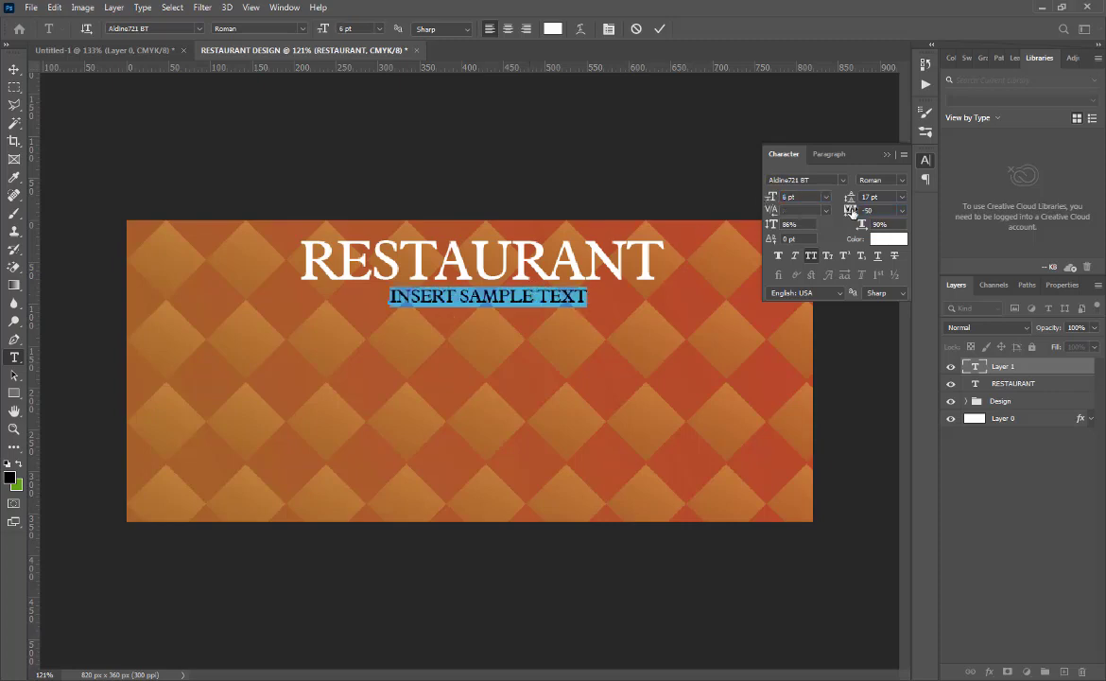
{"action": "left_click_drag", "start_coordinate": [850, 211], "coordinate": [853, 213]}
{"action": "left_click_drag", "start_coordinate": [851, 211], "coordinate": [861, 215]}
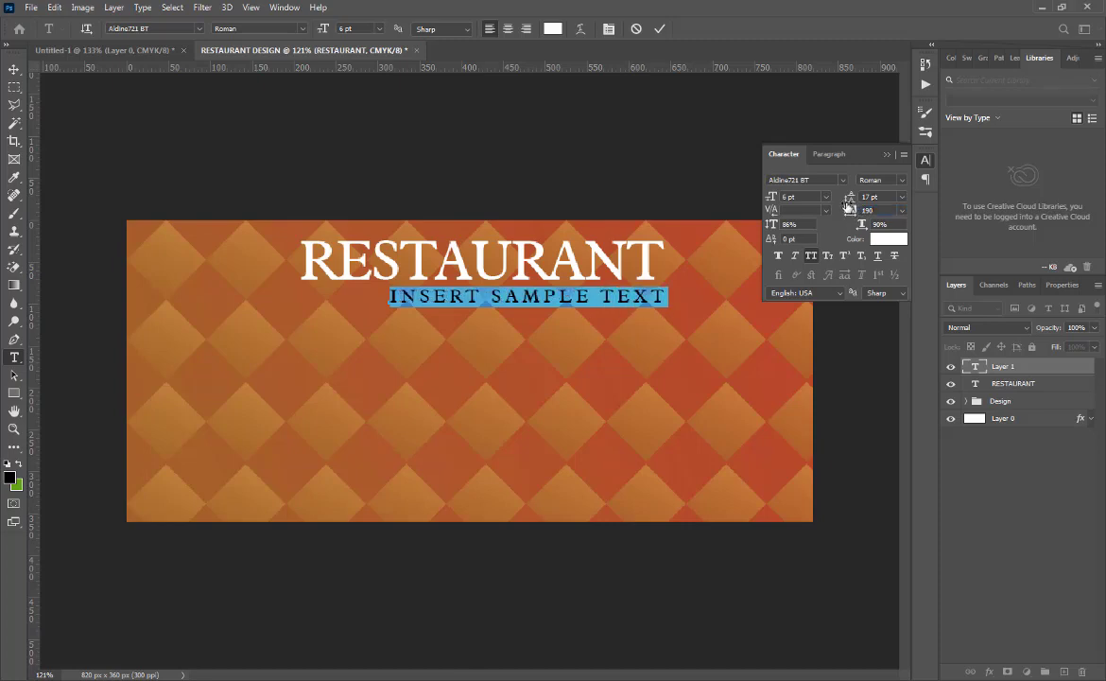
- Set the font style of the INSERT SAMPLE TEXT line to Bold
{"action": "left_click", "coordinate": [834, 157]}
{"action": "left_click", "coordinate": [794, 159]}
{"action": "left_click", "coordinate": [881, 180]}
{"action": "left_click", "coordinate": [914, 216]}
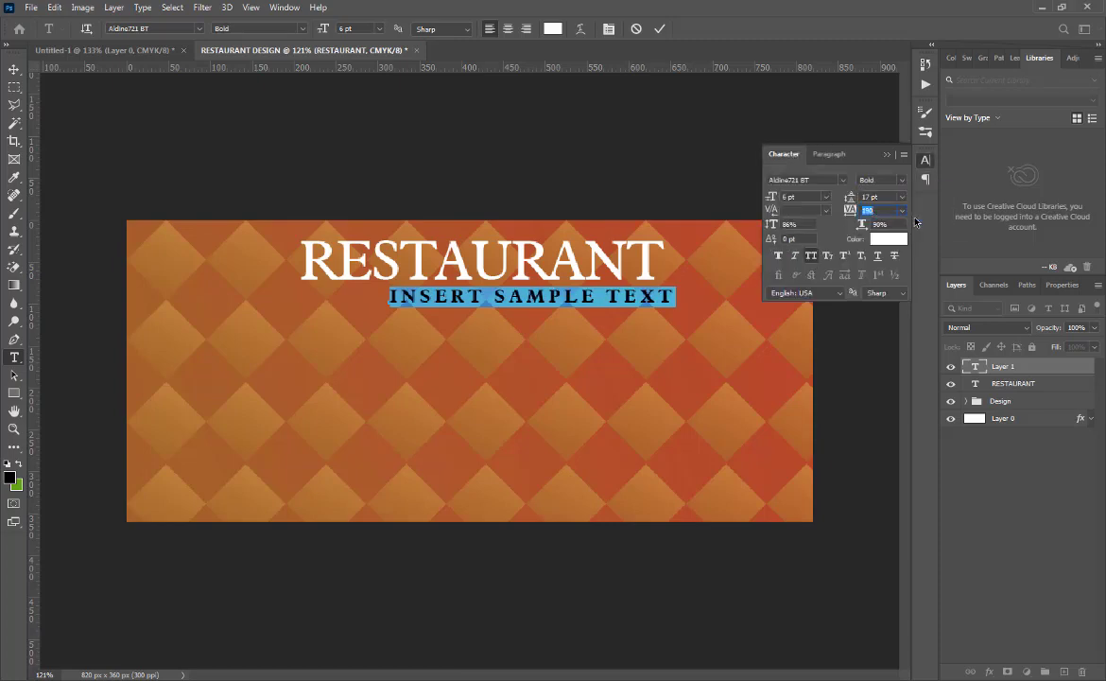
- Change the INSERT SAMPLE TEXT line's font to Bebas Neue Regular, set its tracking to 430 and commit the text
{"action": "left_click", "coordinate": [843, 181]}
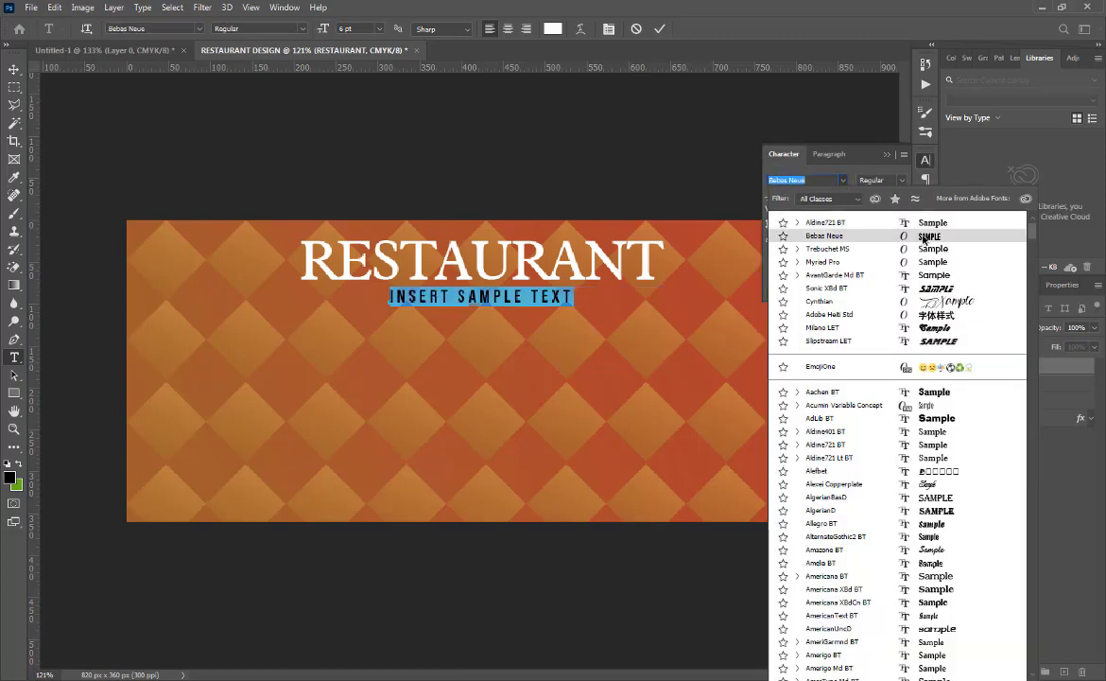
{"action": "left_click", "coordinate": [907, 236]}
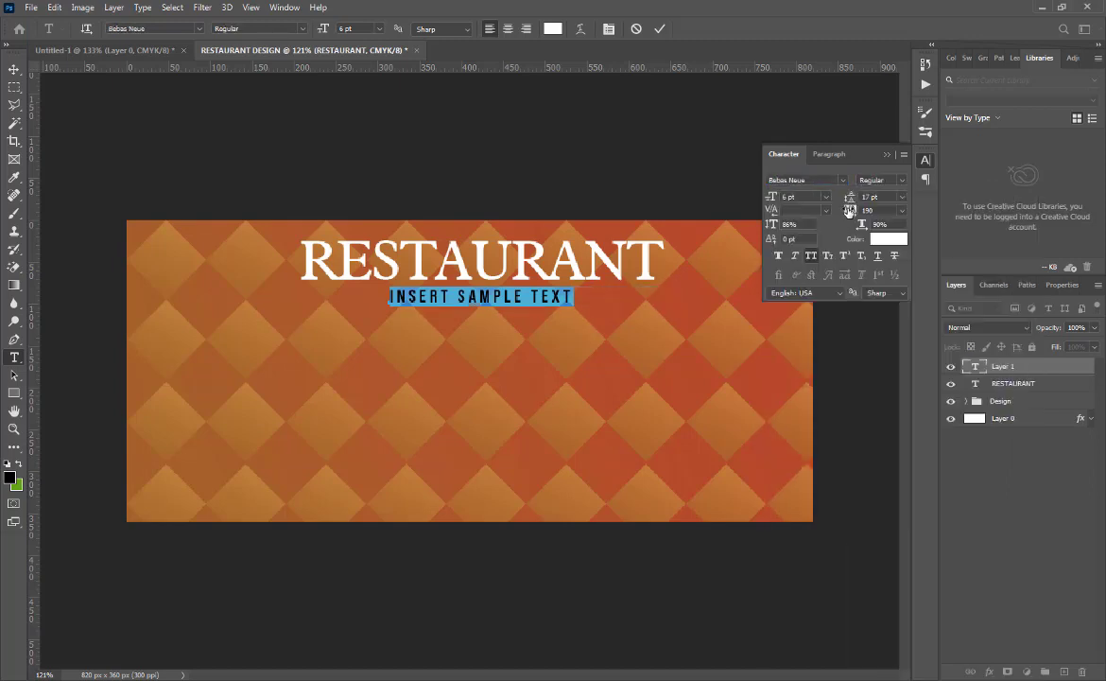
{"action": "left_click_drag", "start_coordinate": [849, 210], "coordinate": [855, 214]}
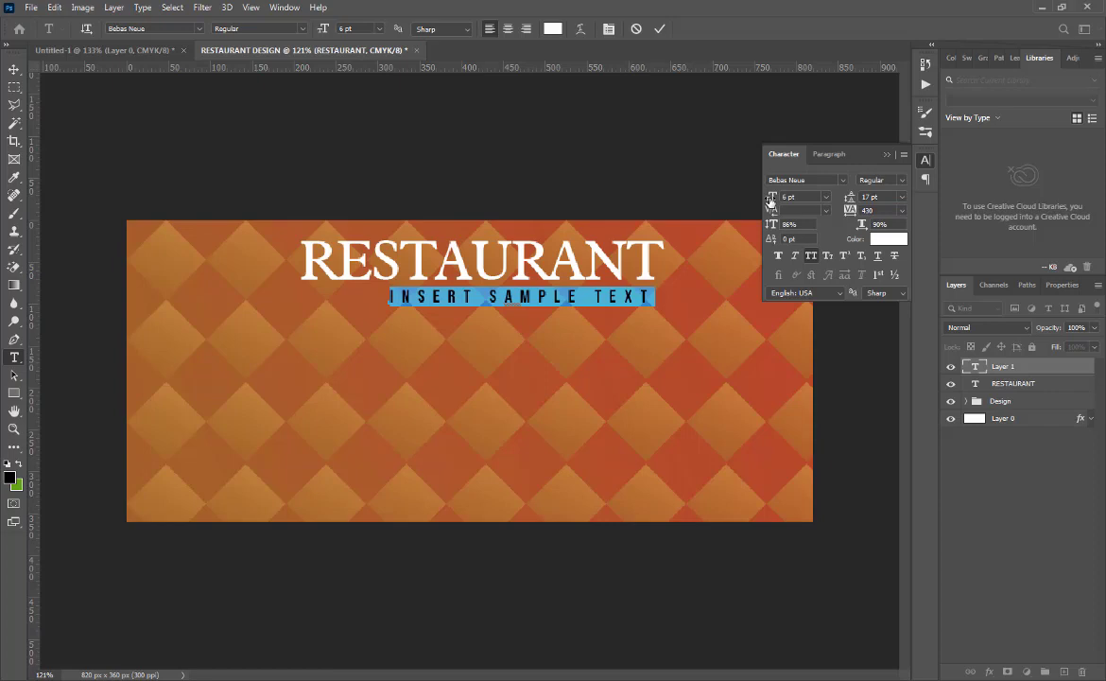
{"action": "left_click_drag", "start_coordinate": [771, 201], "coordinate": [770, 201]}
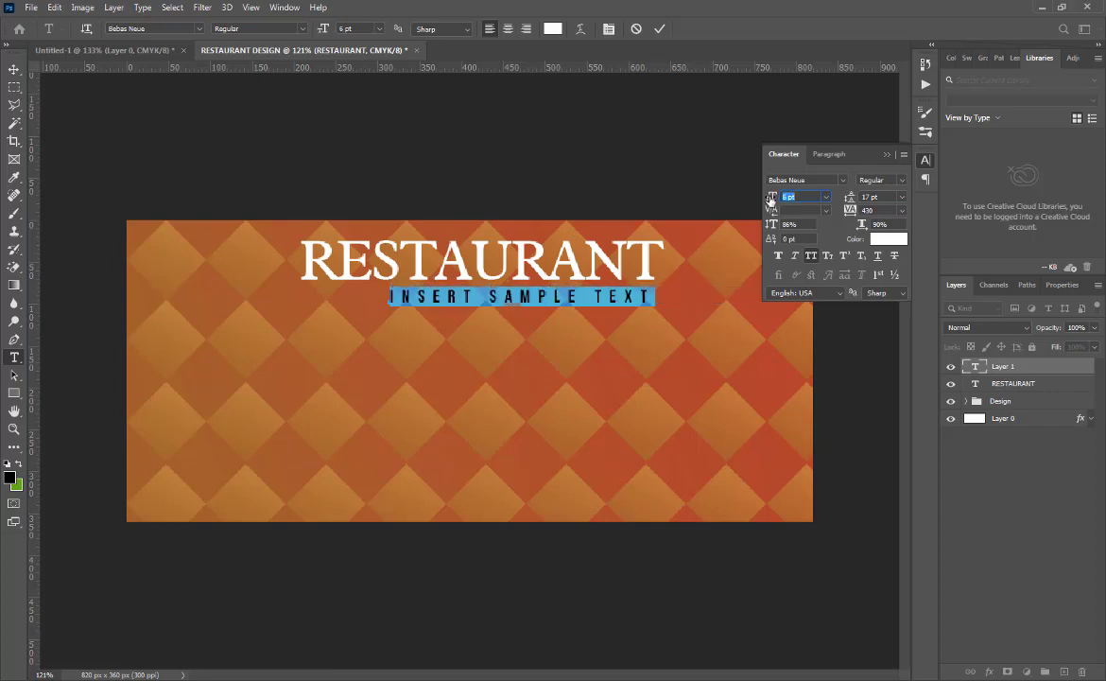
{"action": "left_click", "coordinate": [887, 153]}
{"action": "left_click", "coordinate": [659, 29]}
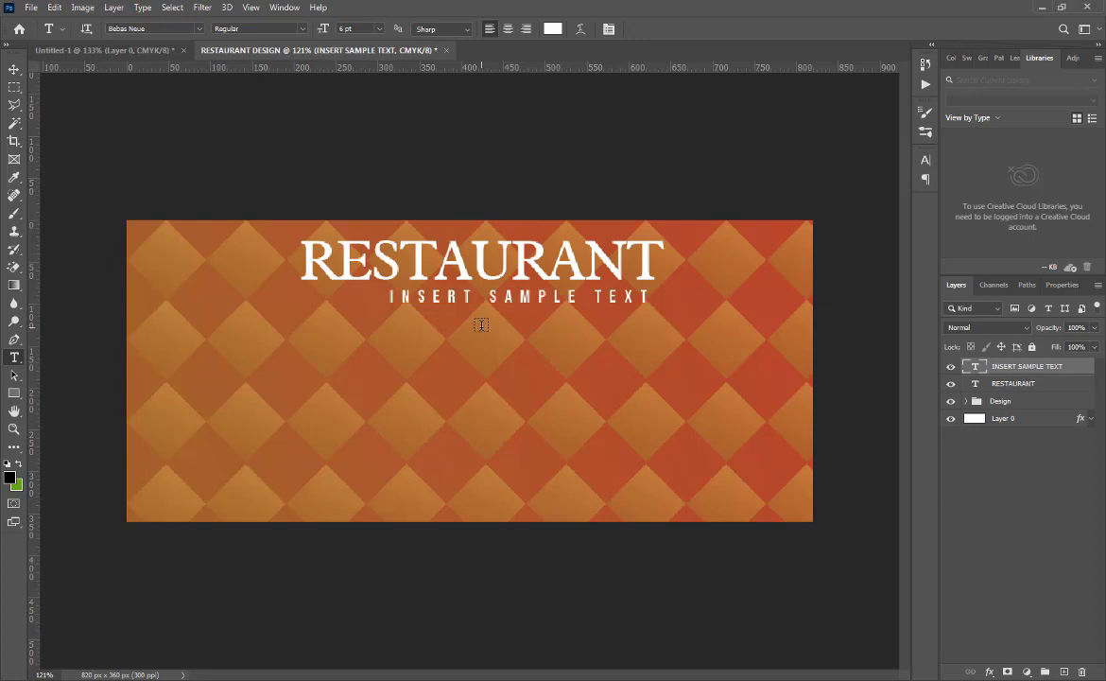
- Move the INSERT SAMPLE TEXT line so it sits centered directly beneath the RESTAURANT title, and deselect it
{"action": "key", "text": "v"}
{"action": "left_click_drag", "start_coordinate": [508, 297], "coordinate": [476, 302]}
{"action": "left_click", "coordinate": [541, 576]}
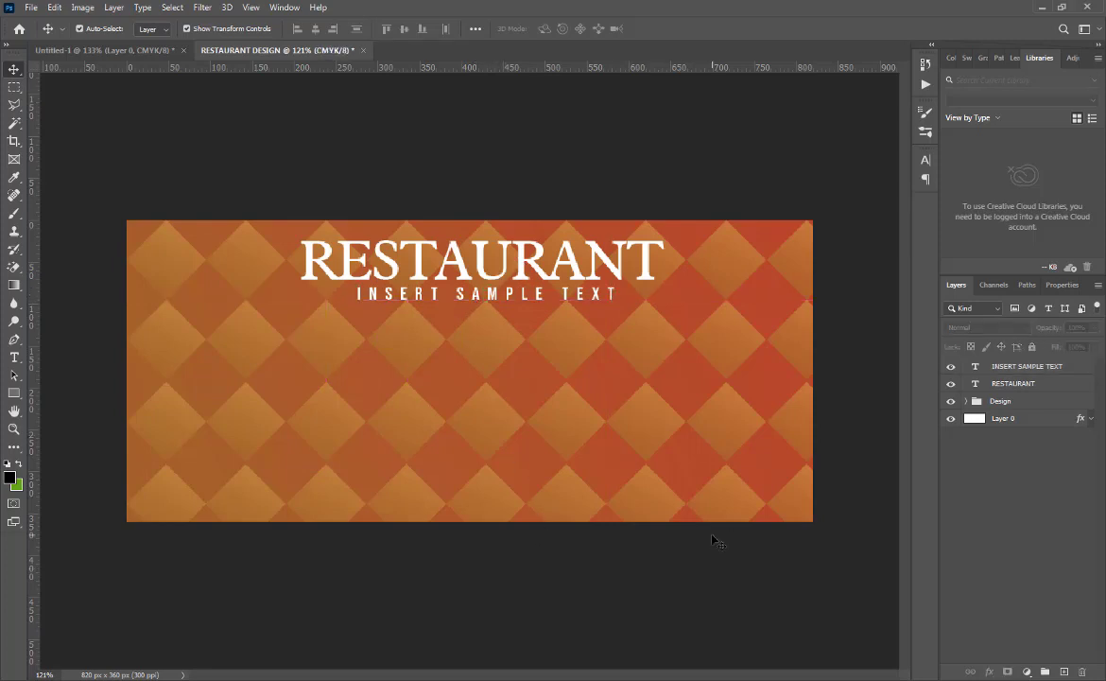
- Add the text ORDER near the banner's left edge, below the level of the subtitle, and commit it
{"action": "left_click", "coordinate": [15, 357]}
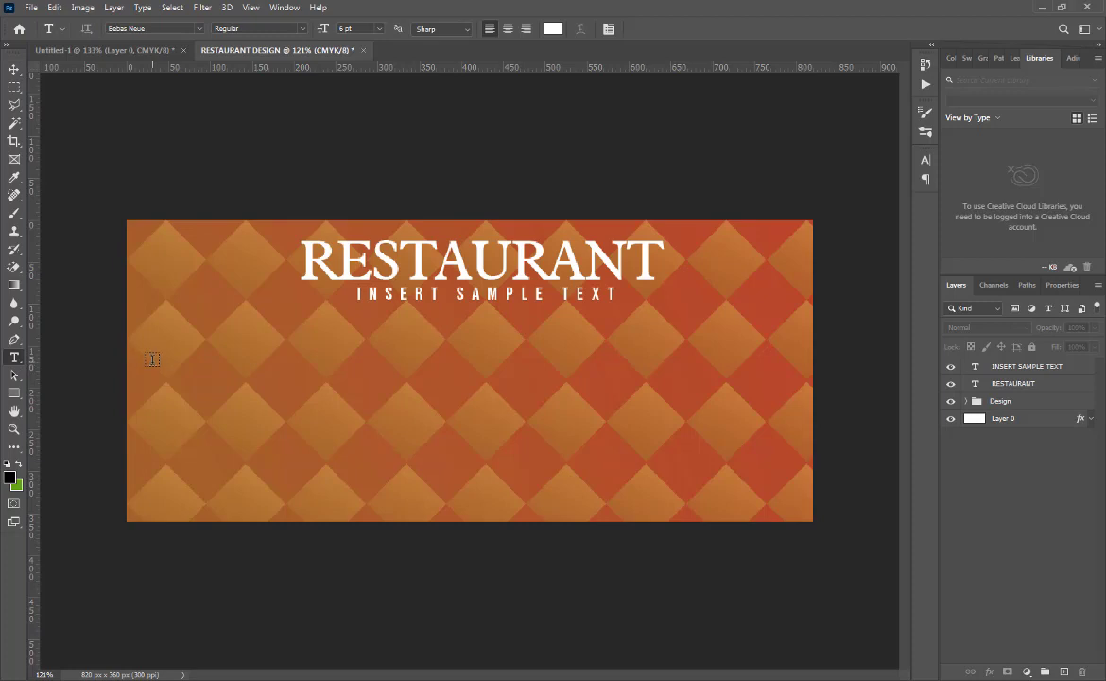
{"action": "left_click", "coordinate": [154, 346]}
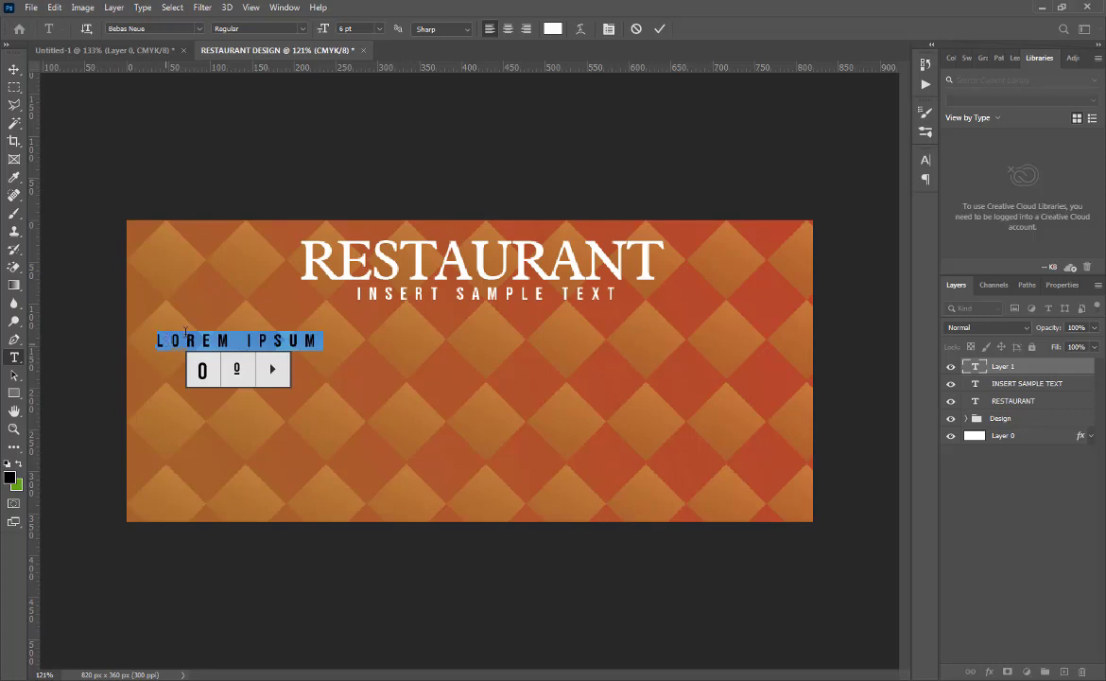
{"action": "left_click", "coordinate": [660, 30]}
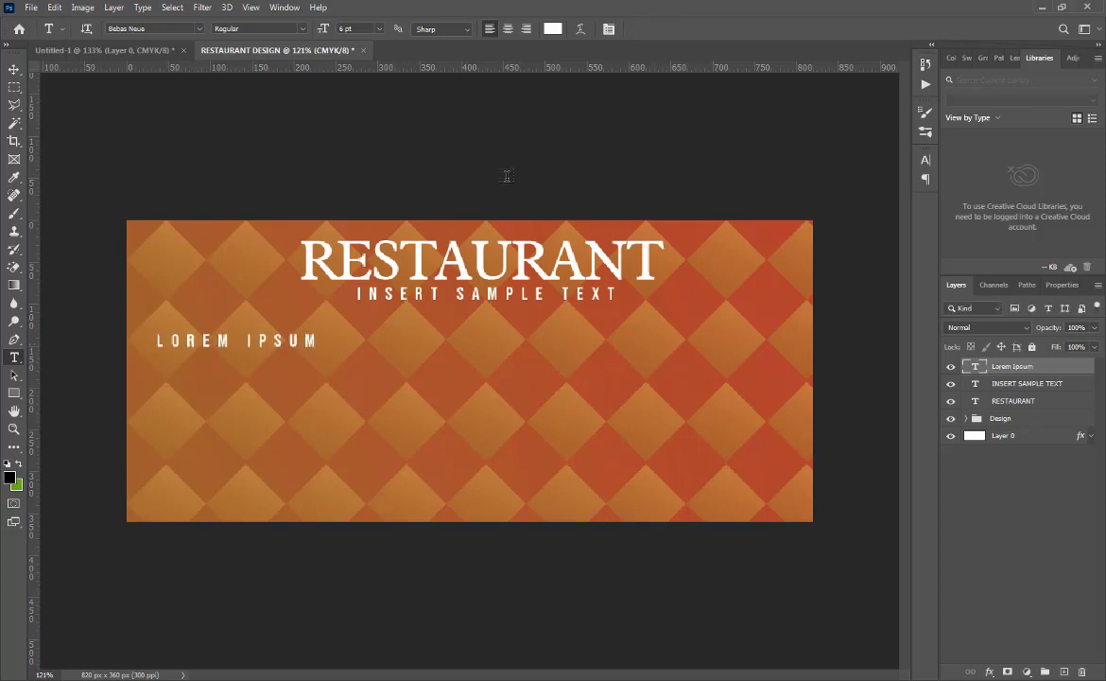
{"action": "triple_click", "coordinate": [263, 343]}
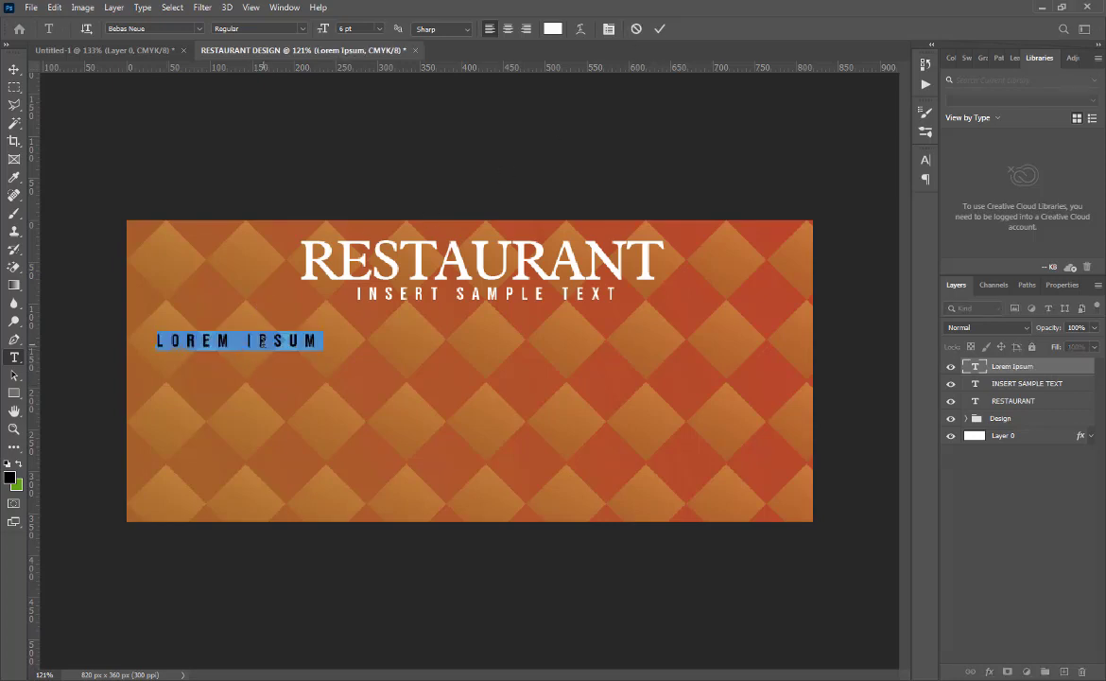
{"action": "type", "text": "ORDER"}
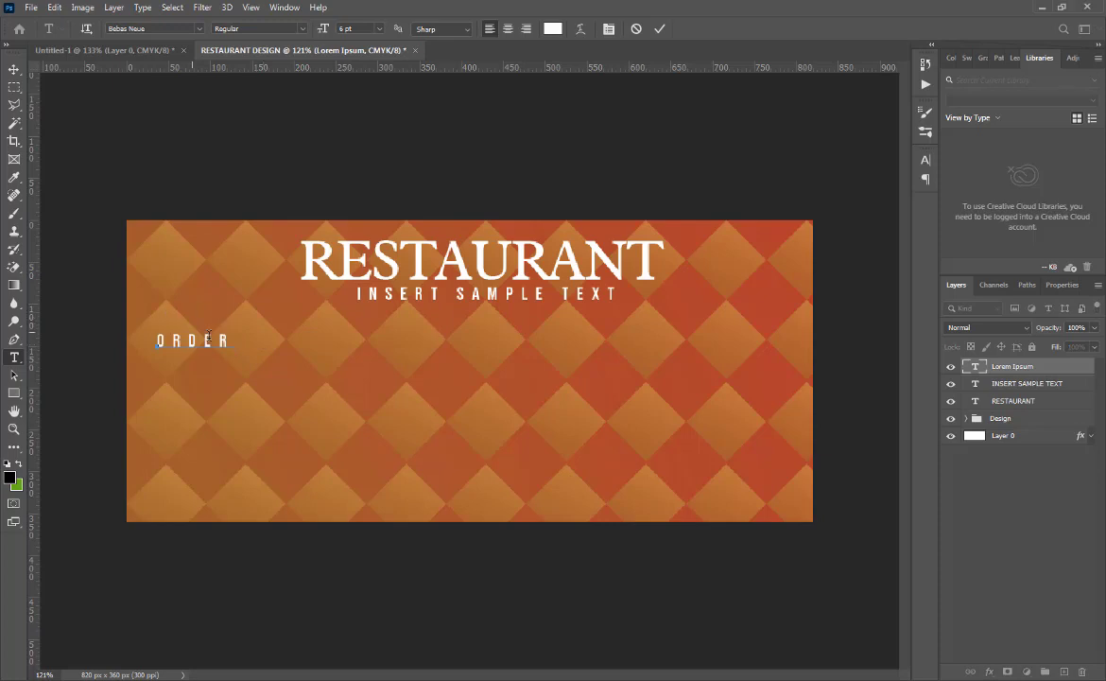
{"action": "double_click", "coordinate": [219, 338]}
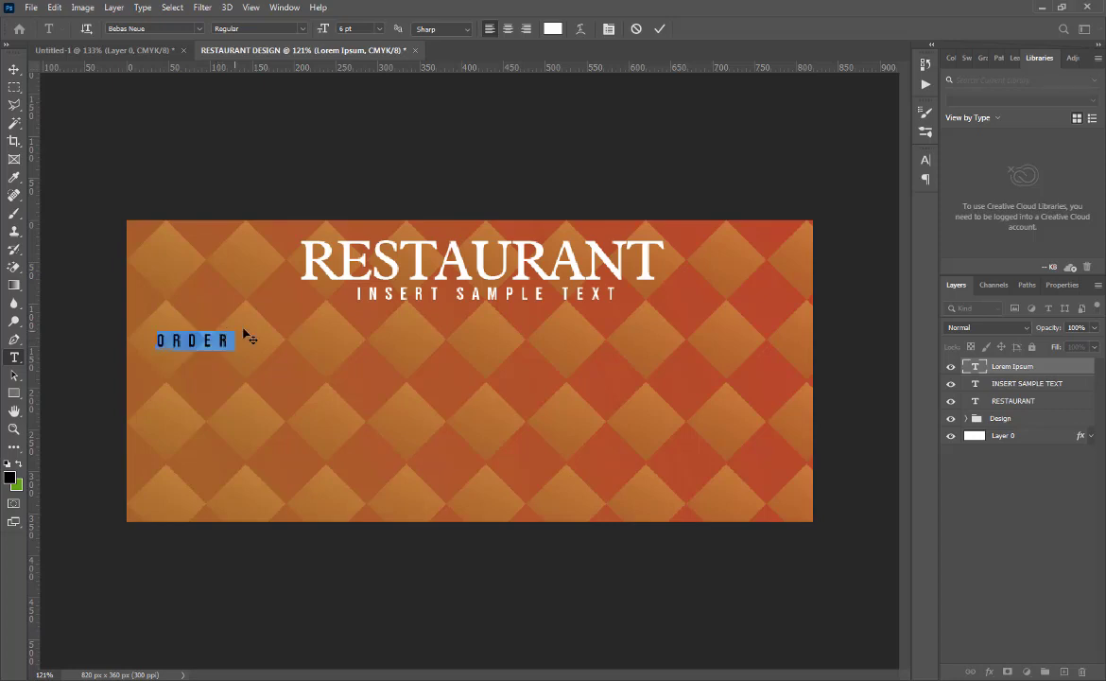
{"action": "left_click", "coordinate": [227, 340]}
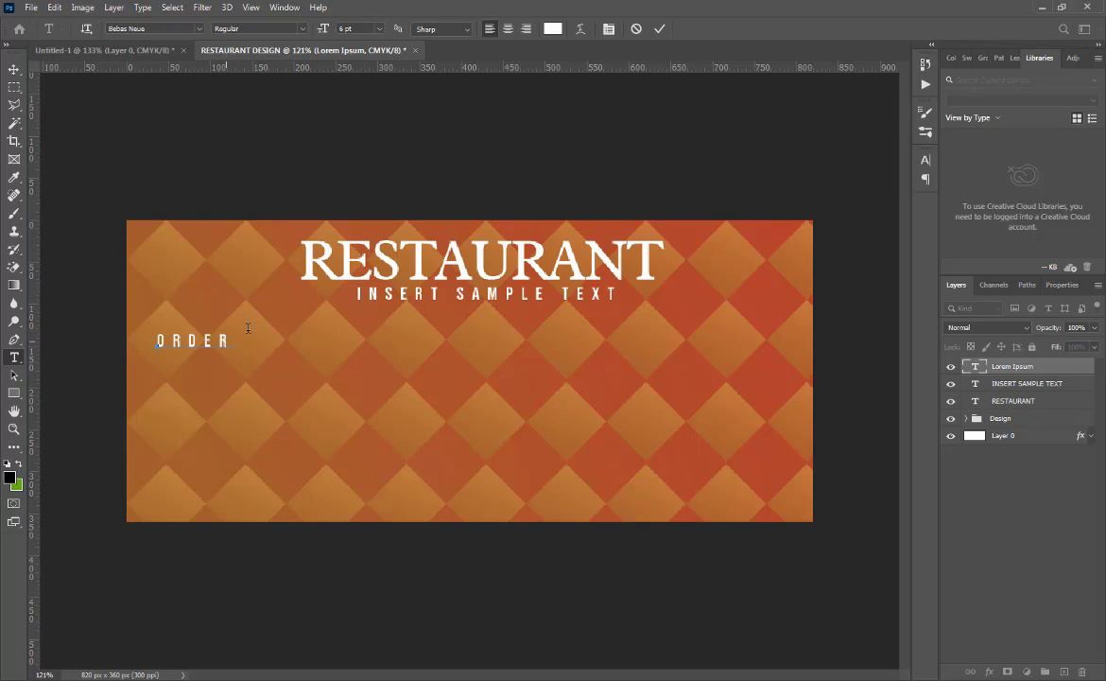
{"action": "left_click", "coordinate": [660, 29]}
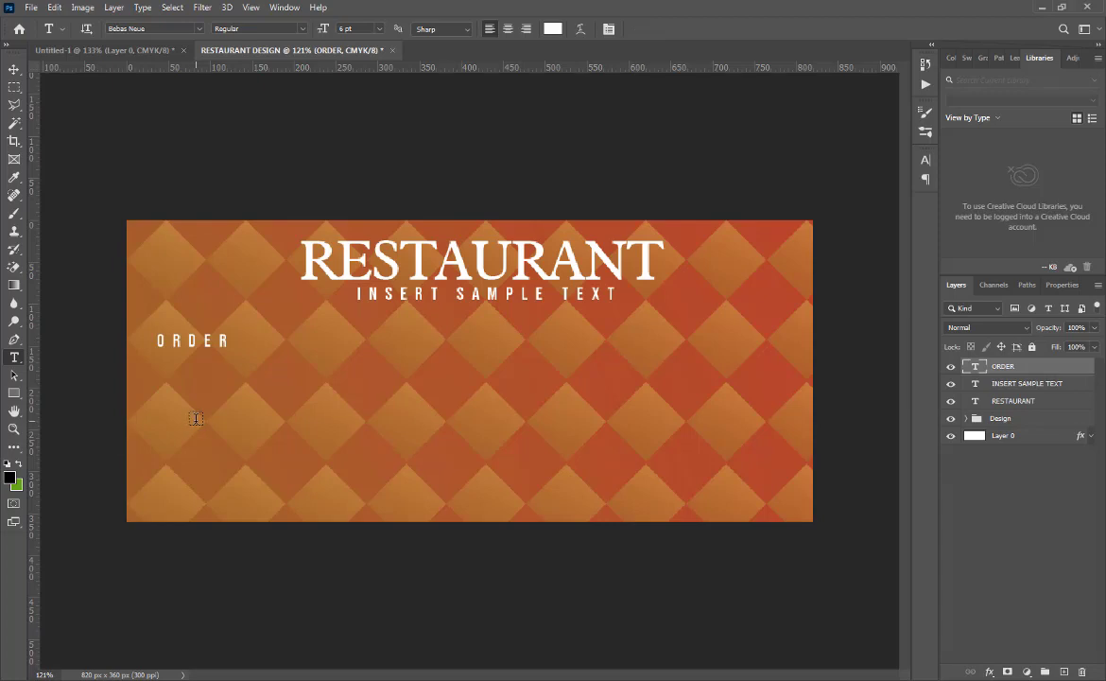
- Change the ORDER text's font to AvantGarde Md BT and set its tracking to 10
{"action": "key", "text": "v"}
{"action": "double_click", "coordinate": [220, 341]}
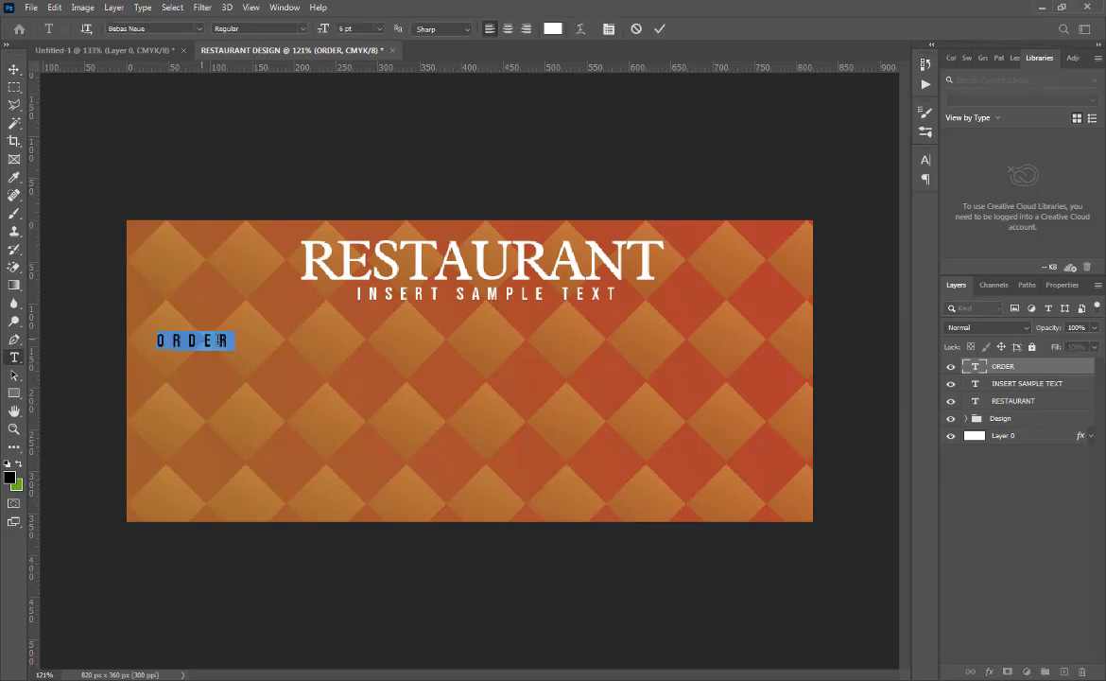
{"action": "left_click", "coordinate": [926, 164]}
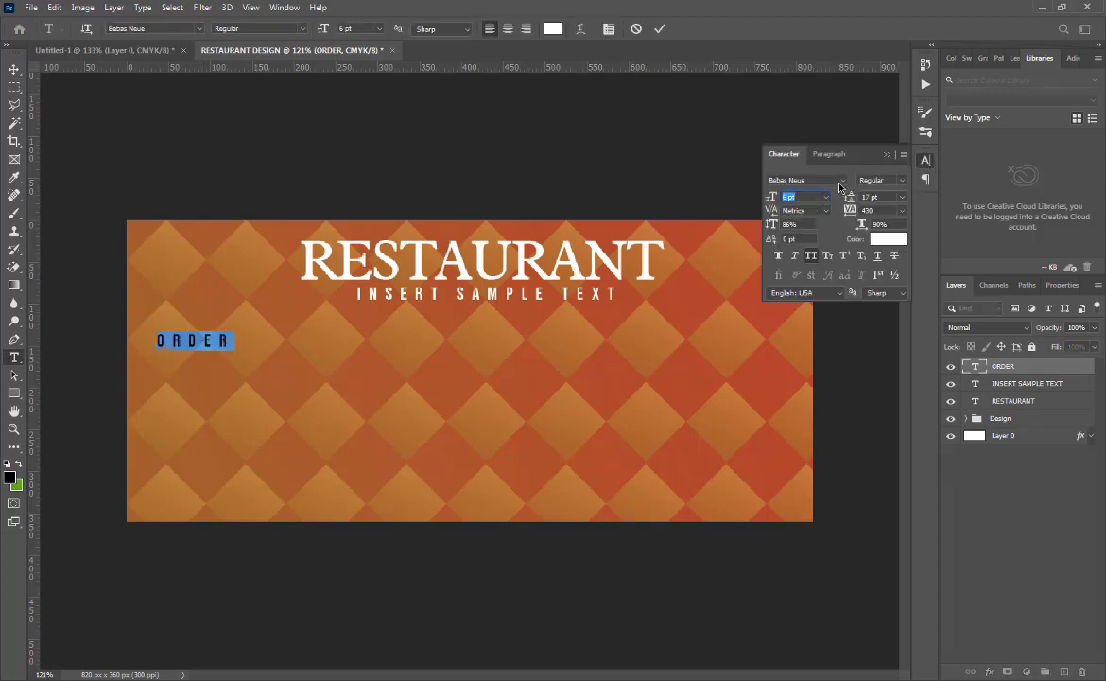
{"action": "left_click", "coordinate": [840, 181]}
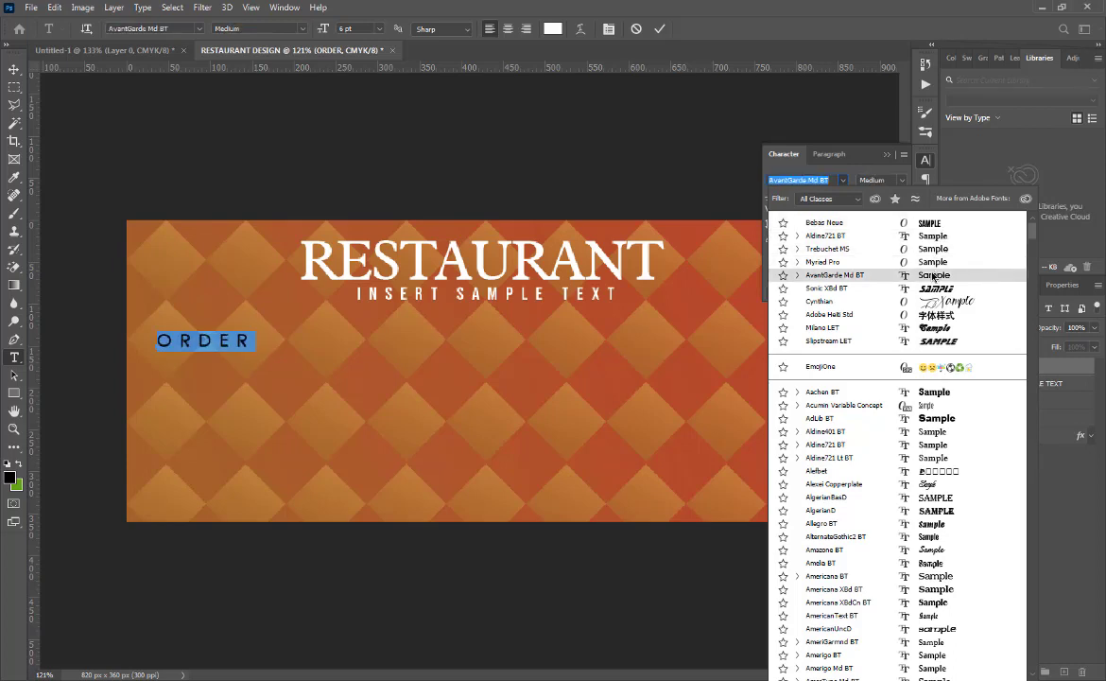
{"action": "left_click", "coordinate": [933, 275]}
{"action": "left_click_drag", "start_coordinate": [854, 212], "coordinate": [839, 221]}
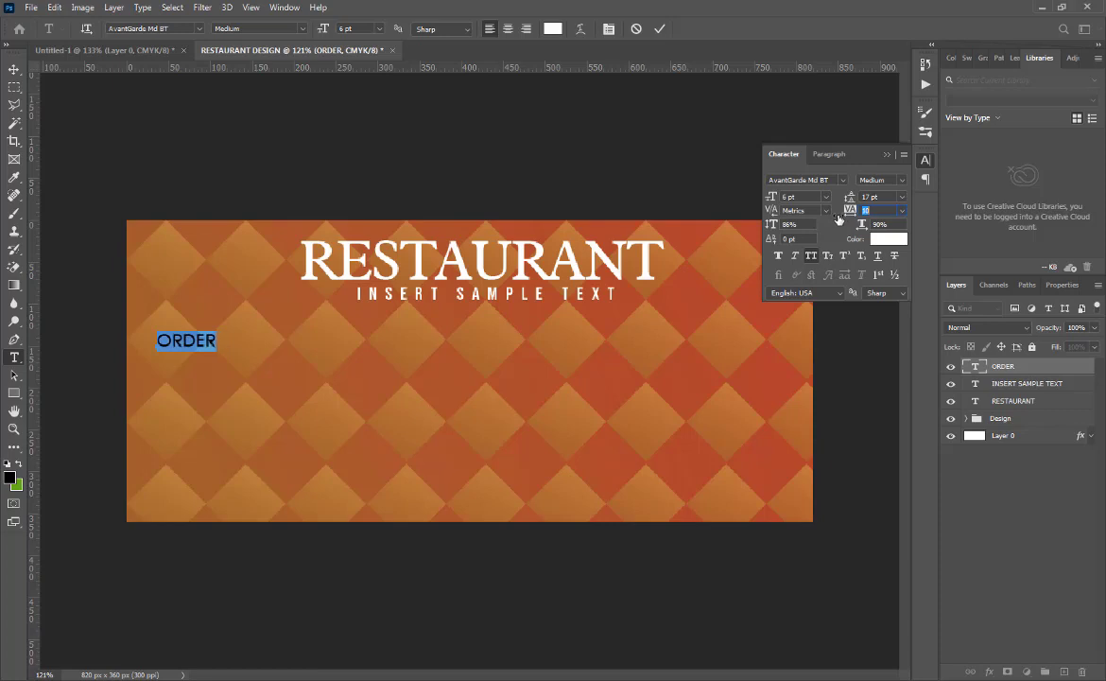
- Set the ORDER text's style to Medium and its font size to 9 pt, and commit the text
{"action": "left_click", "coordinate": [902, 180]}
{"action": "left_click", "coordinate": [916, 193]}
{"action": "left_click_drag", "start_coordinate": [772, 197], "coordinate": [773, 198]}
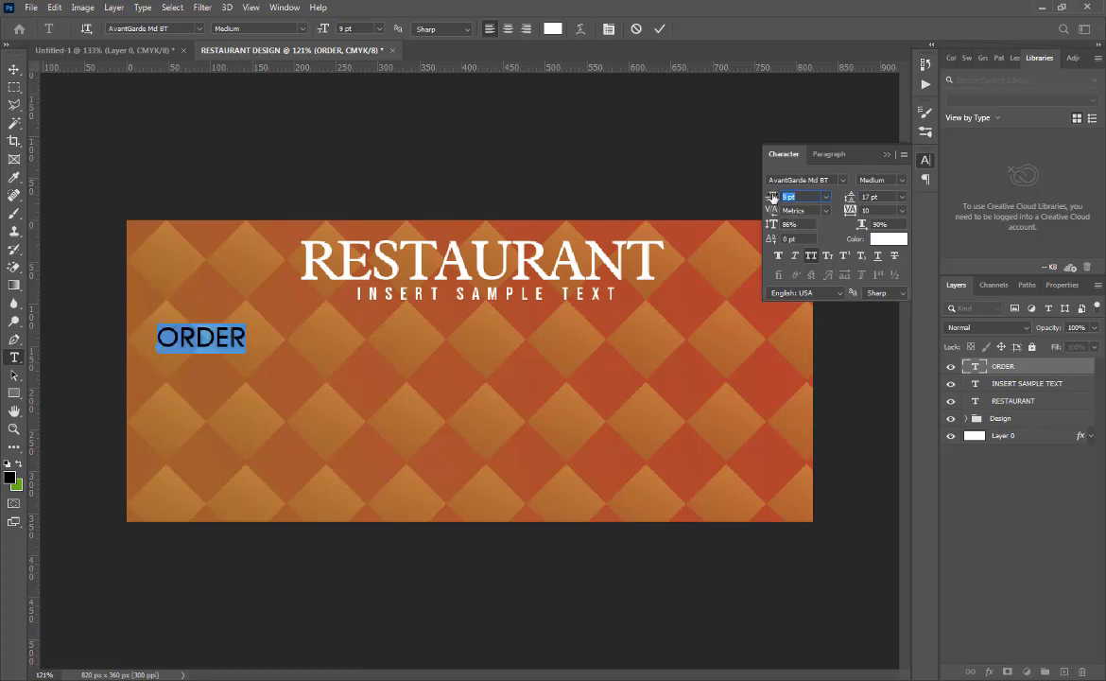
{"action": "left_click", "coordinate": [660, 30]}
- Move ORDER down toward the banner's left edge, duplicate it directly below, and change the copy's text to NOW
{"action": "key", "text": "v"}
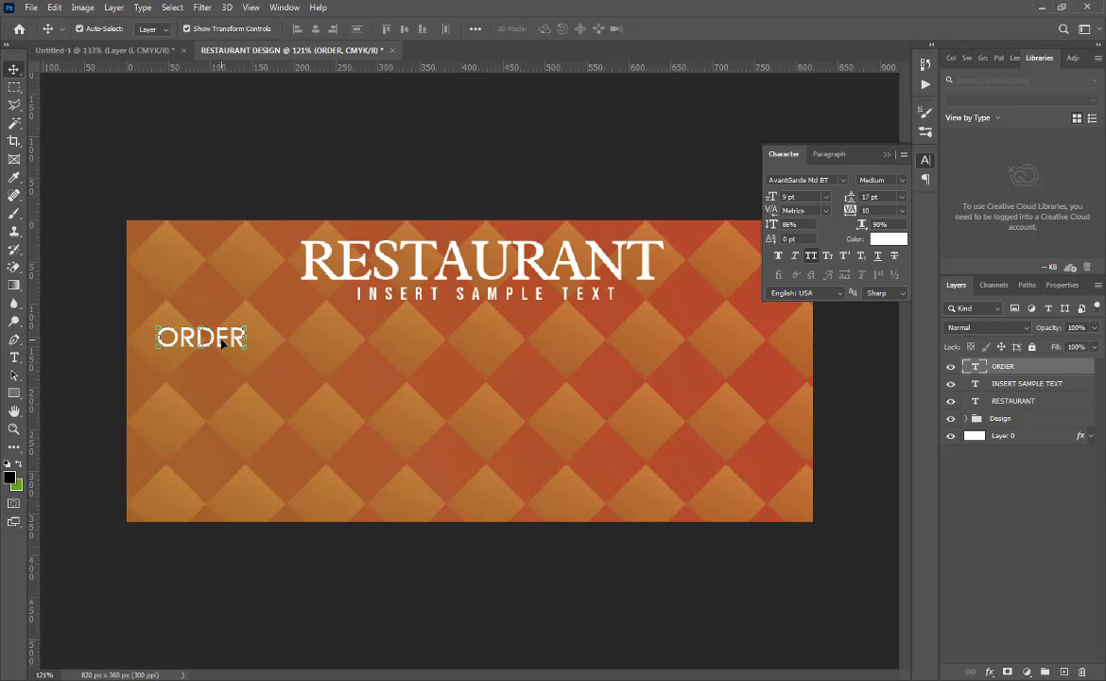
{"action": "left_click_drag", "start_coordinate": [221, 343], "coordinate": [199, 428]}
{"action": "double_click", "coordinate": [199, 428]}
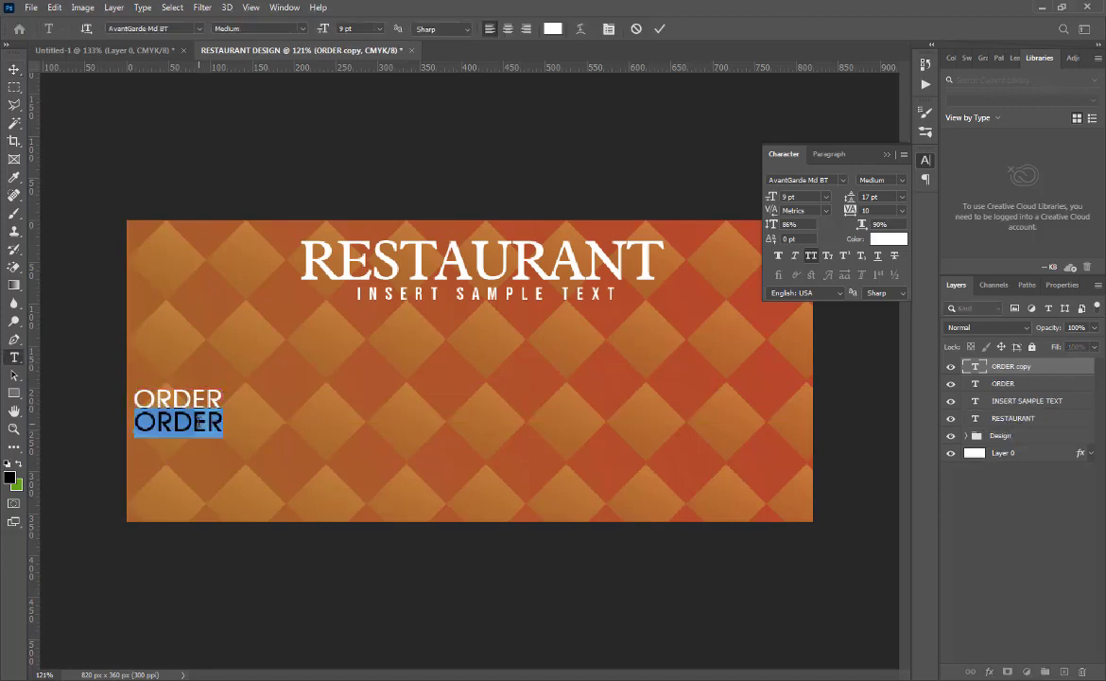
{"action": "type", "text": "NOW"}
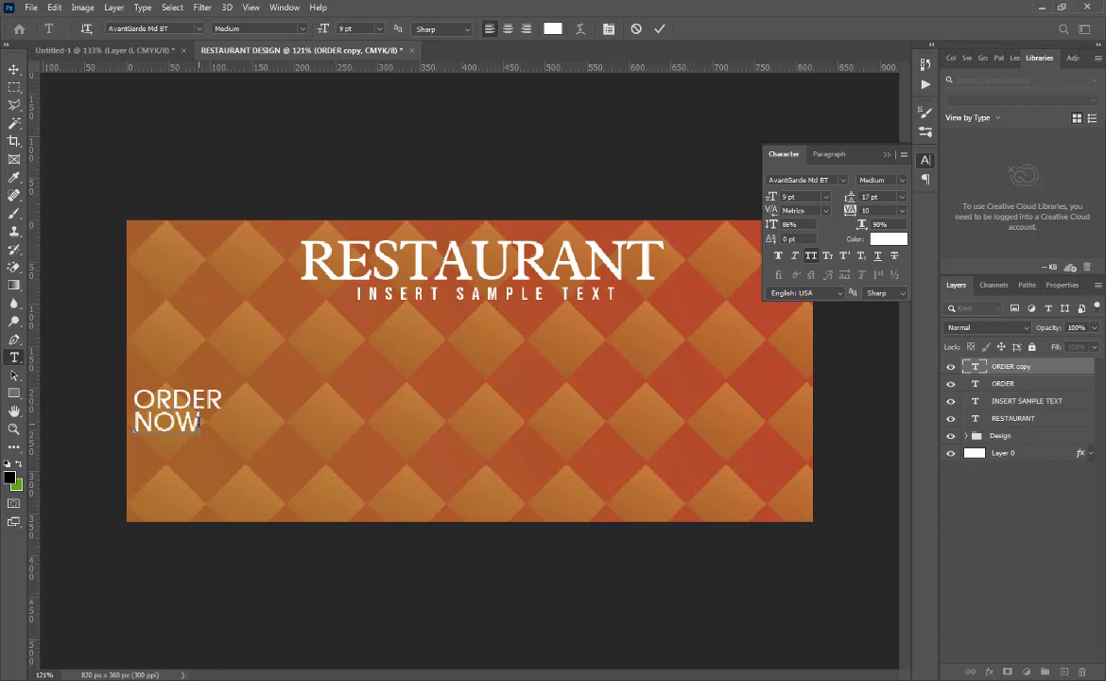
- Center-align the NOW text, move it centred beneath ORDER, and commit it
{"action": "left_click", "coordinate": [509, 29]}
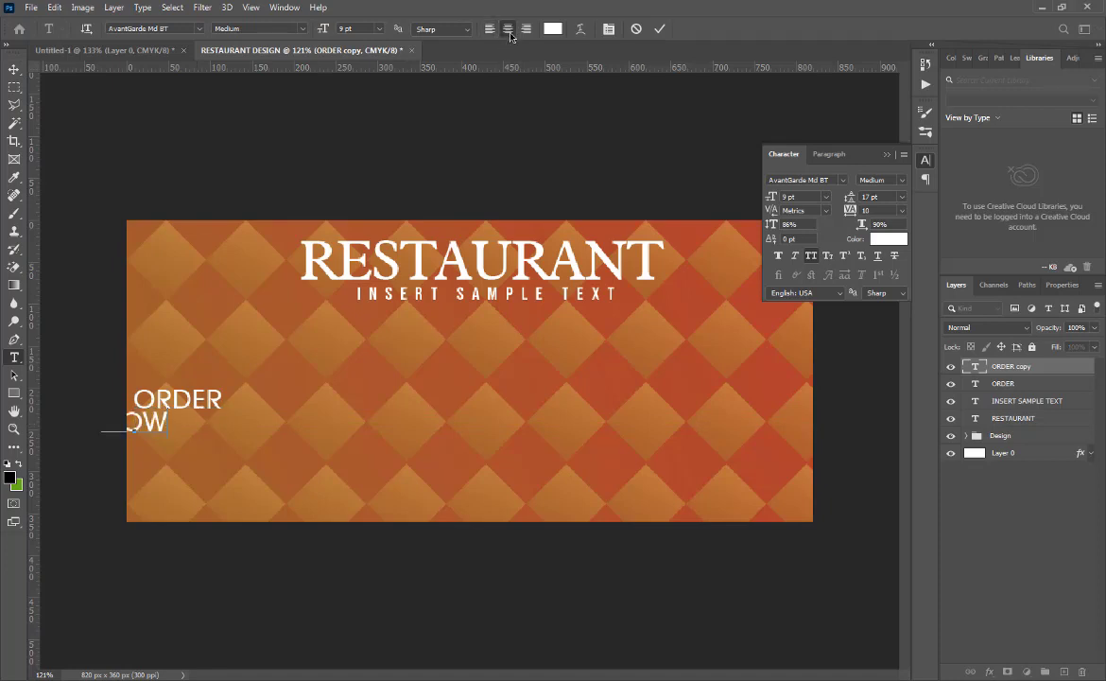
{"action": "left_click_drag", "start_coordinate": [164, 455], "coordinate": [207, 458]}
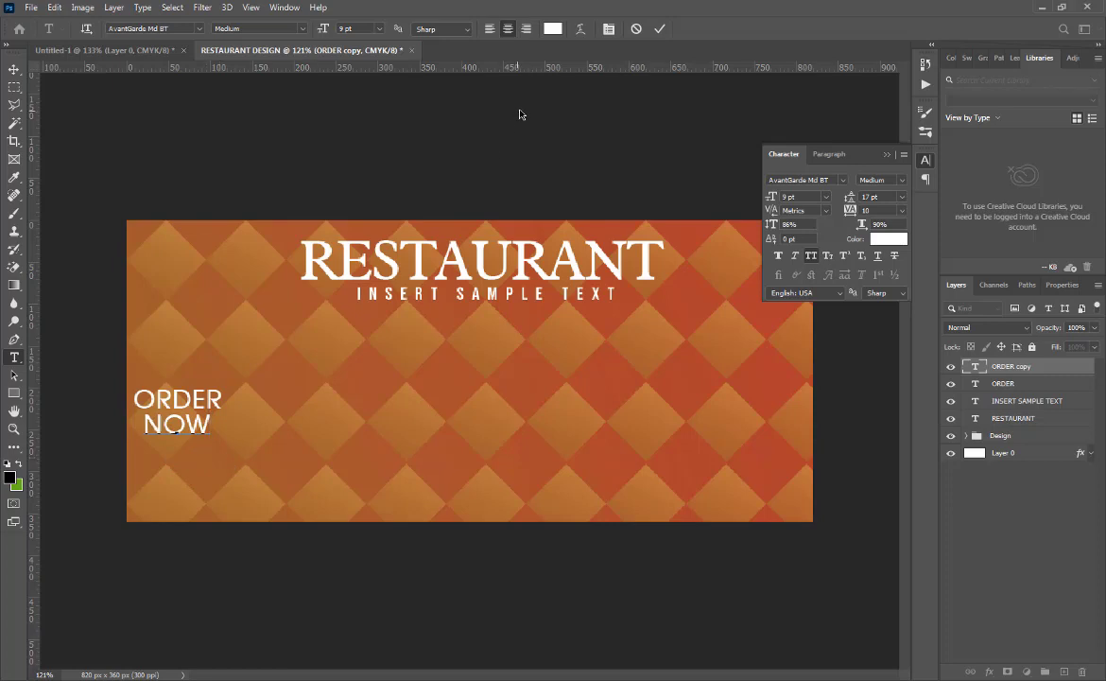
{"action": "left_click", "coordinate": [661, 30]}
{"action": "key", "text": "v"}
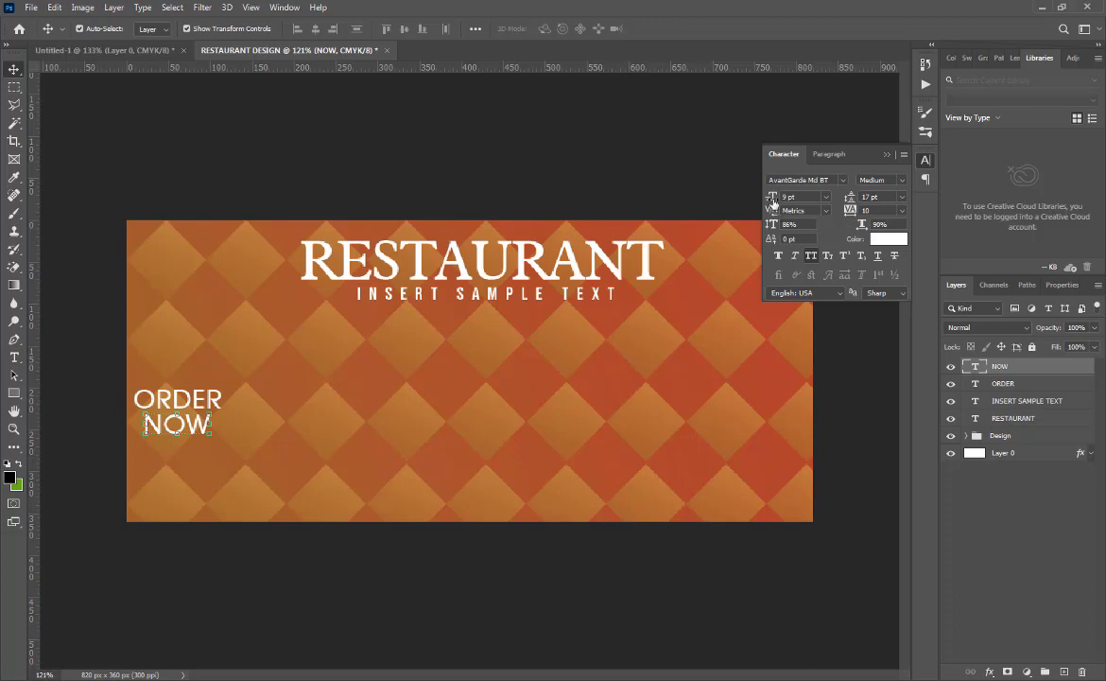
- Set the NOW text's font size to 8 pt and nudge it up and slightly left, closer beneath ORDER
{"action": "left_click", "coordinate": [826, 197]}
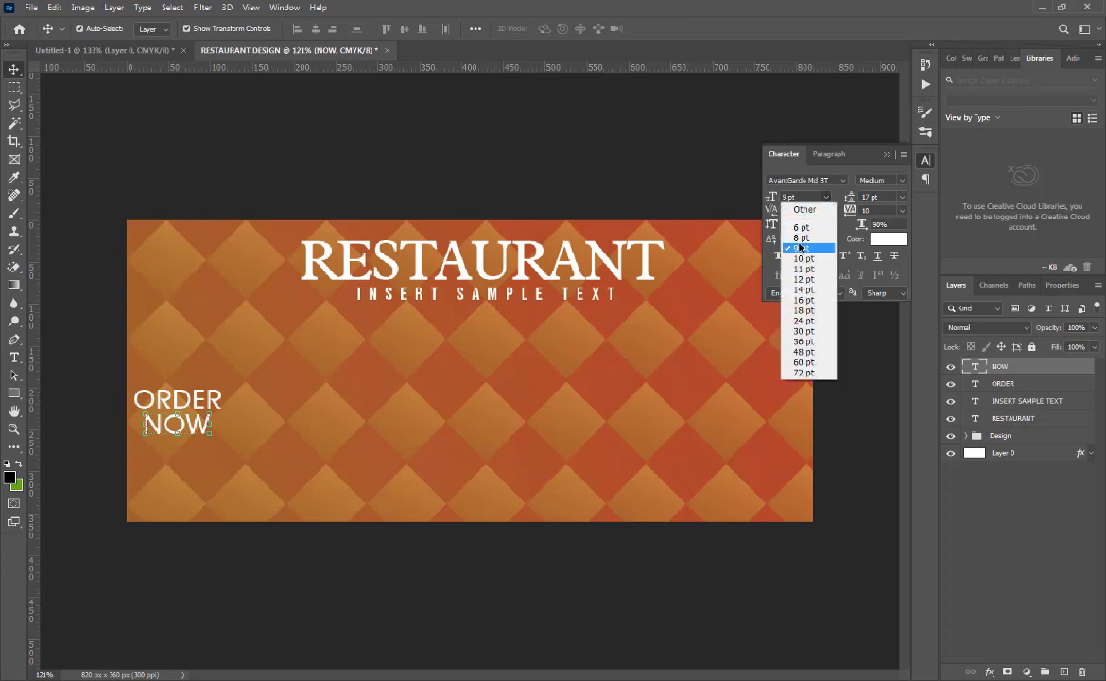
{"action": "left_click", "coordinate": [802, 237]}
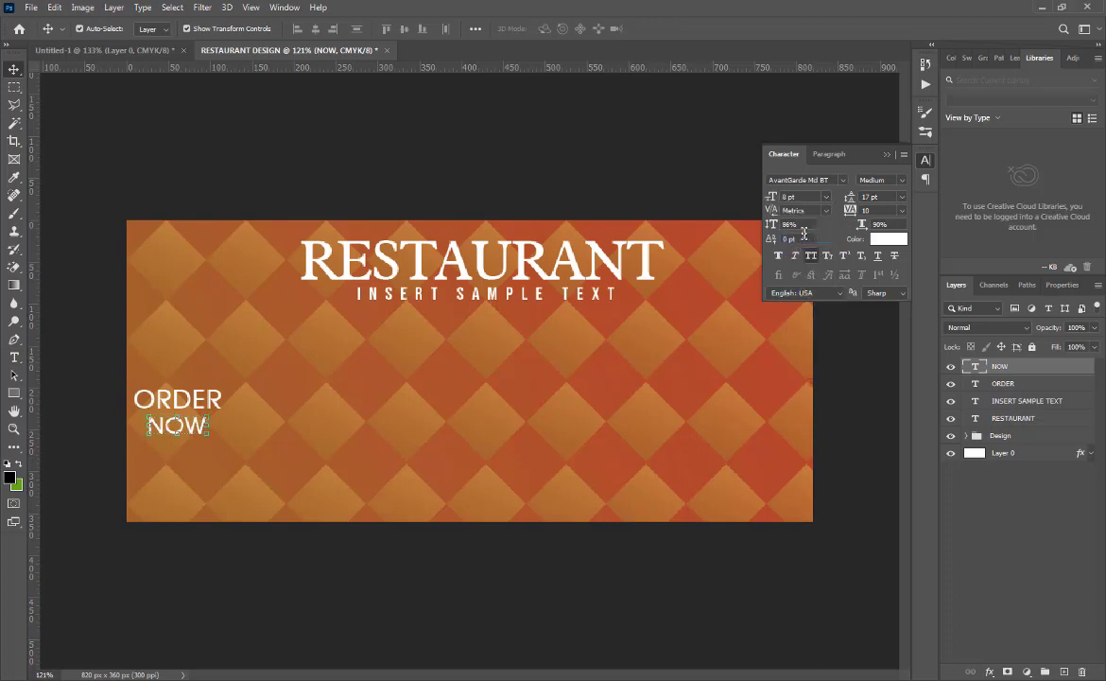
{"action": "key", "text": "Up"}
{"action": "key", "text": "Up"}
{"action": "key", "text": "Up"}
{"action": "key", "text": "Up"}
{"action": "key", "text": "Up"}
{"action": "key", "text": "Up"}
{"action": "key", "text": "Up"}
{"action": "key", "text": "Up"}
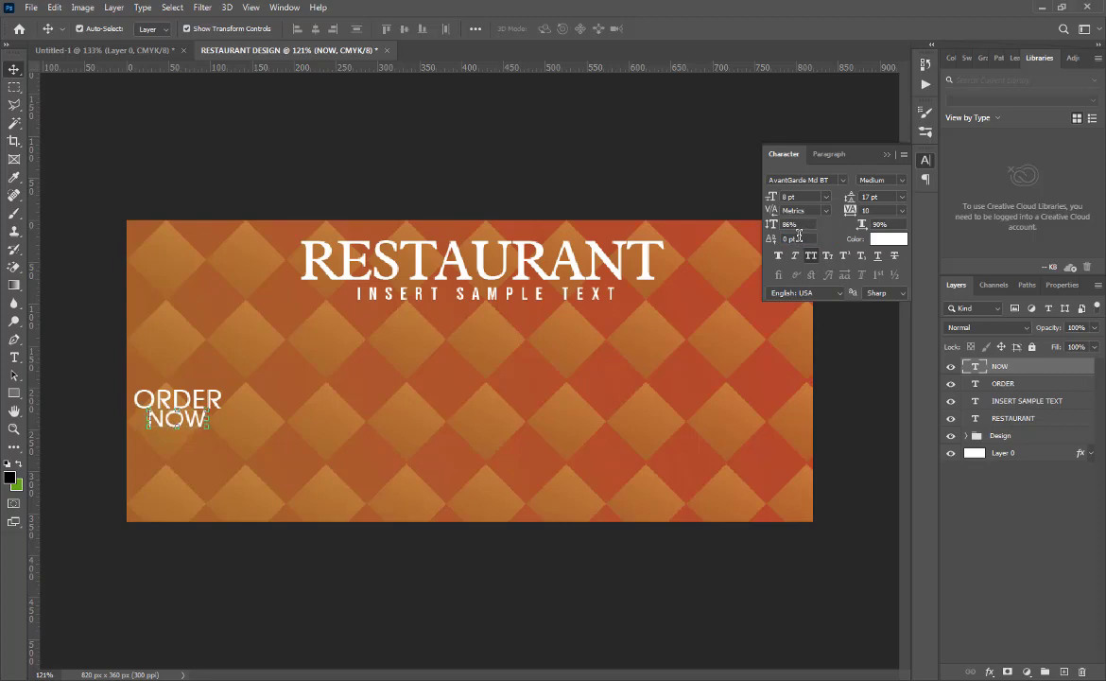
{"action": "key", "text": "Down"}
{"action": "key", "text": "Down"}
{"action": "key", "text": "Left"}
{"action": "key", "text": "Left"}
{"action": "key", "text": "Left"}
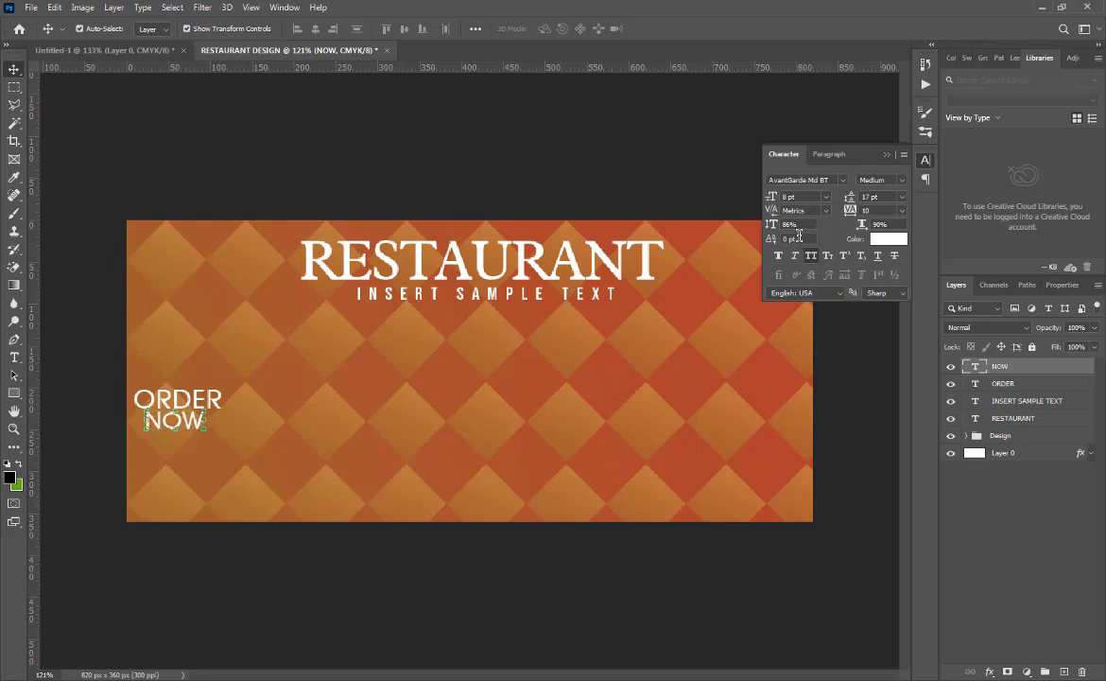
{"action": "left_click", "coordinate": [842, 452]}
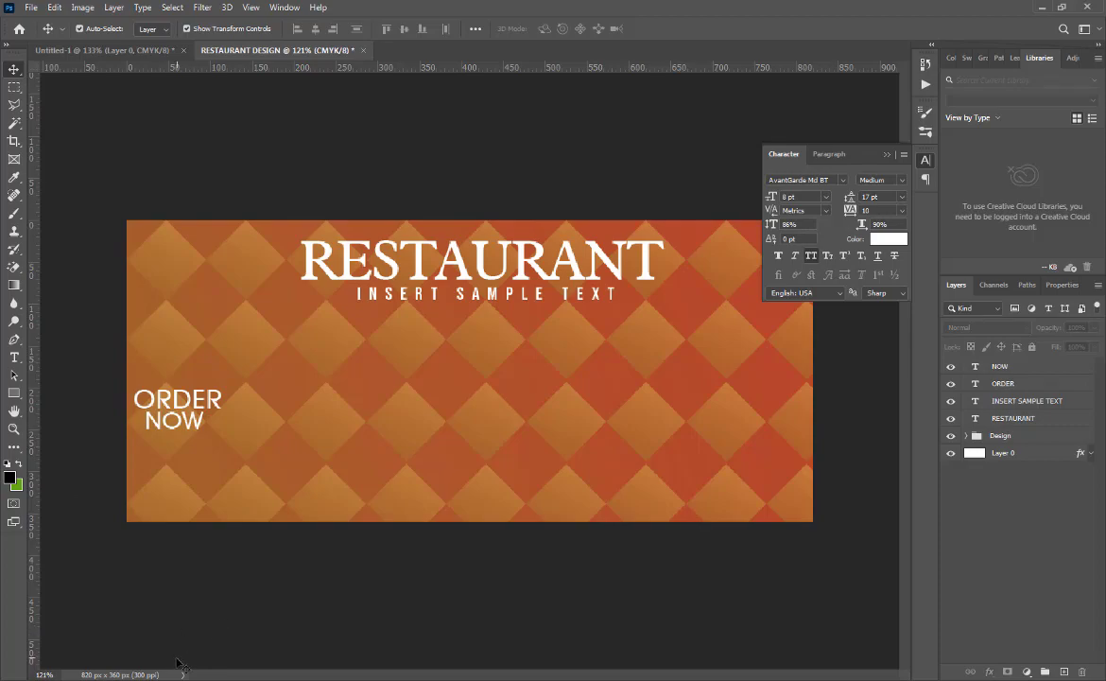
- Place the Call Icon Png image from the file browser, scaled to about 0.83%, below NOW near the banner's left edge
{"action": "key", "text": "alt+Tab"}
{"action": "left_click_drag", "start_coordinate": [341, 134], "coordinate": [209, 387]}
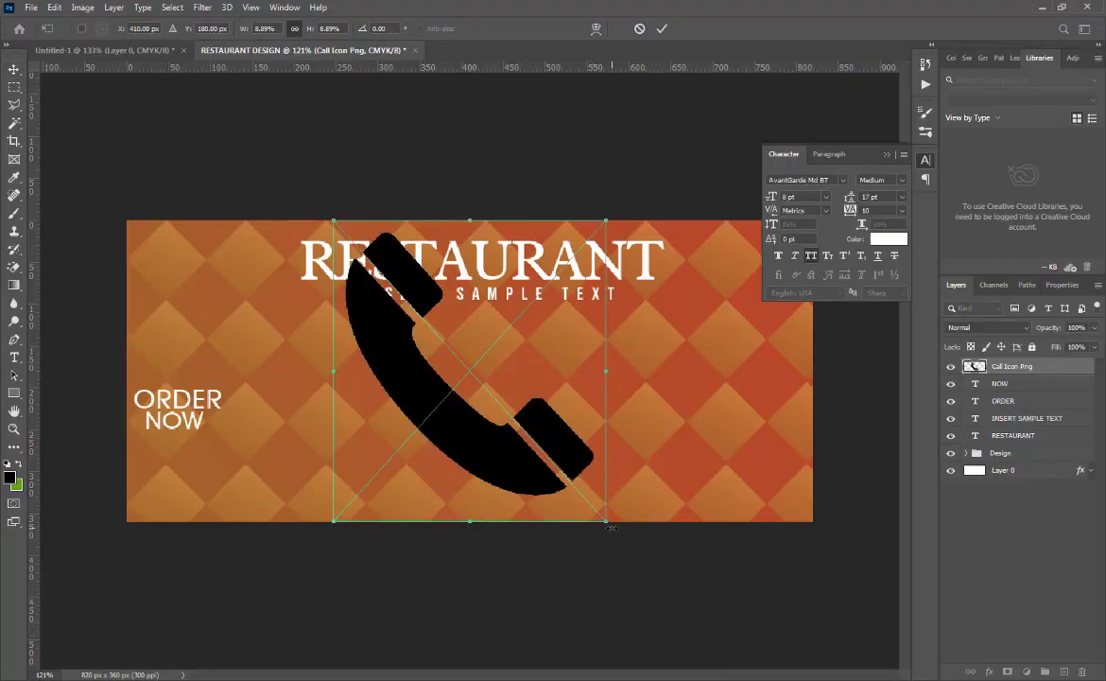
{"action": "left_click_drag", "start_coordinate": [606, 523], "coordinate": [144, 452]}
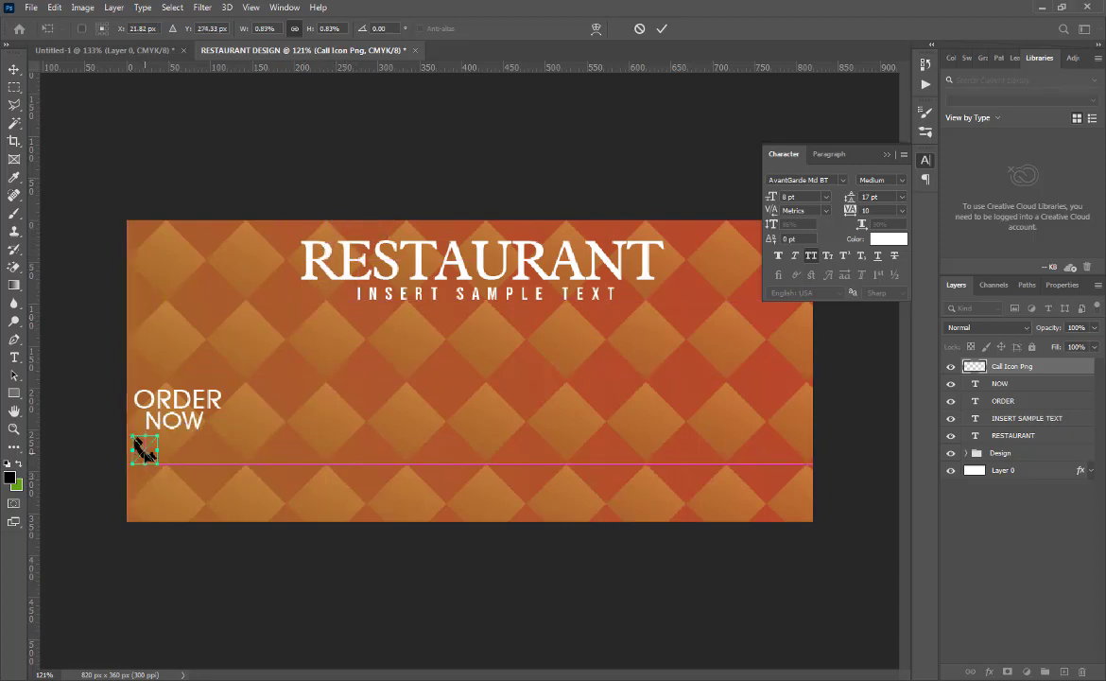
{"action": "left_click", "coordinate": [663, 32]}
{"action": "left_click", "coordinate": [887, 155]}
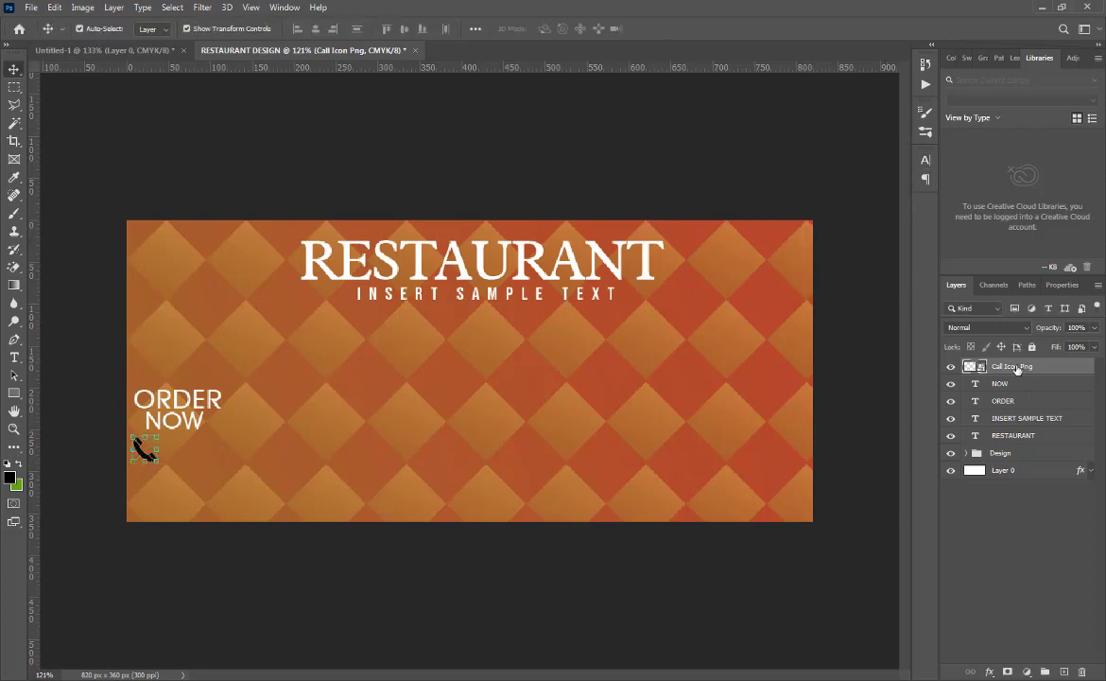
- Add a Color Overlay effect to the Call Icon Png layer
{"action": "right_click", "coordinate": [1017, 369]}
{"action": "left_click", "coordinate": [792, 94]}
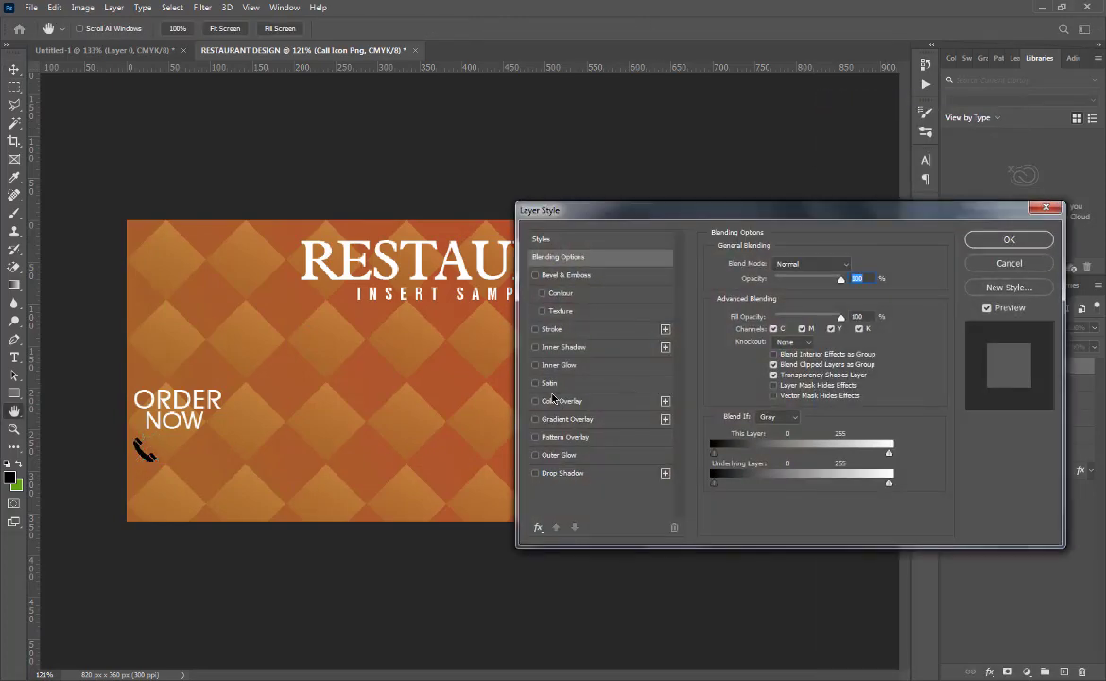
{"action": "left_click", "coordinate": [550, 402]}
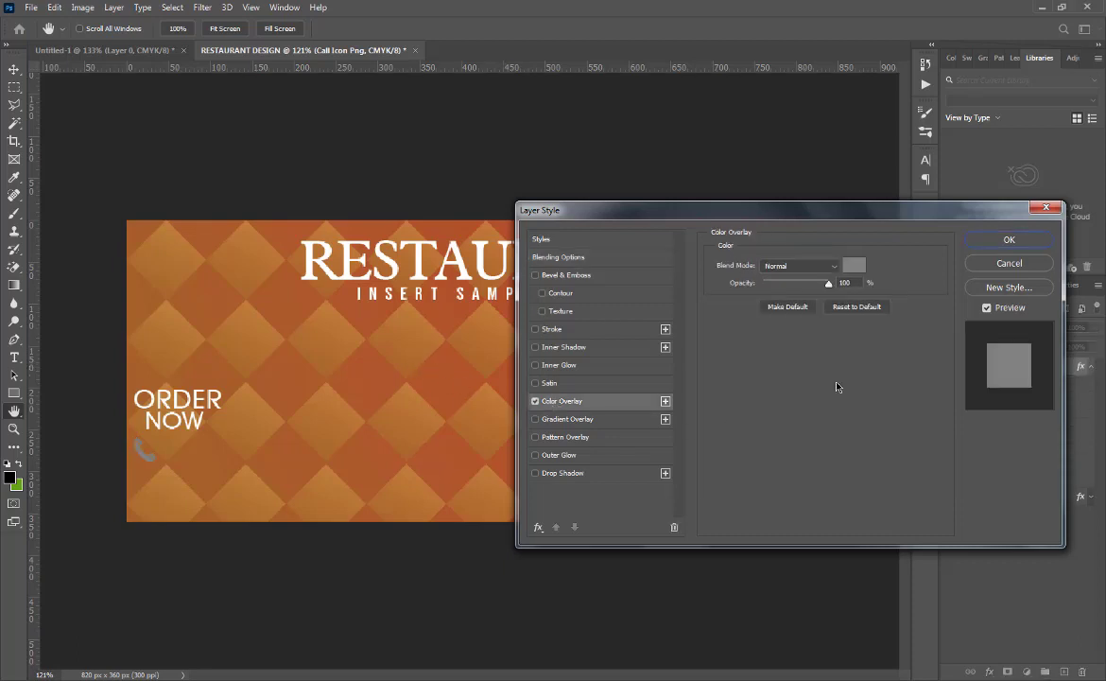
- Try the bright orange ff6500 as the call icon's overlay colour
{"action": "left_click", "coordinate": [854, 265]}
{"action": "left_click", "coordinate": [248, 281]}
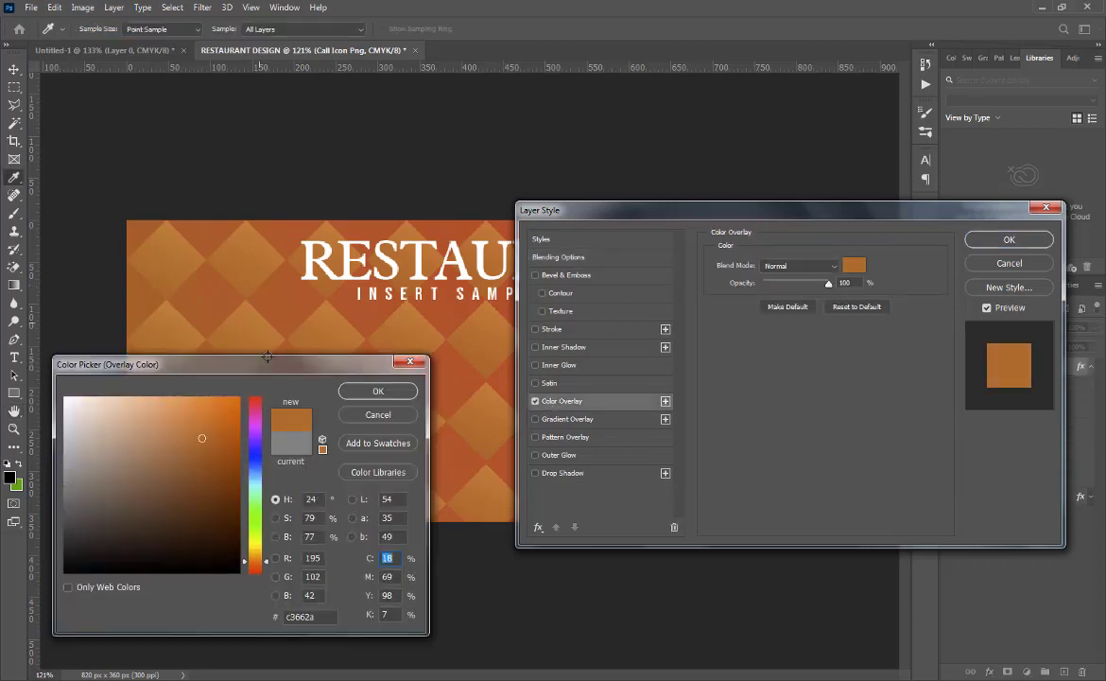
{"action": "left_click_drag", "start_coordinate": [220, 411], "coordinate": [242, 396]}
{"action": "left_click", "coordinate": [362, 394]}
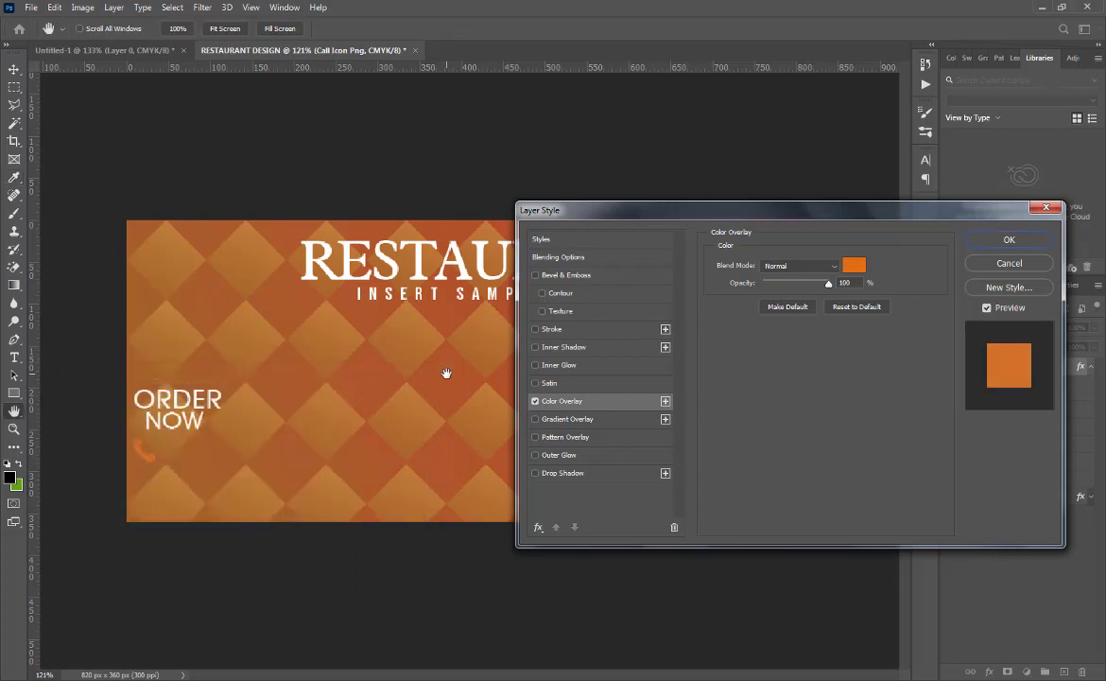
- Set the call icon's overlay colour to white (ffffff) and apply the layer style
{"action": "left_click", "coordinate": [853, 265]}
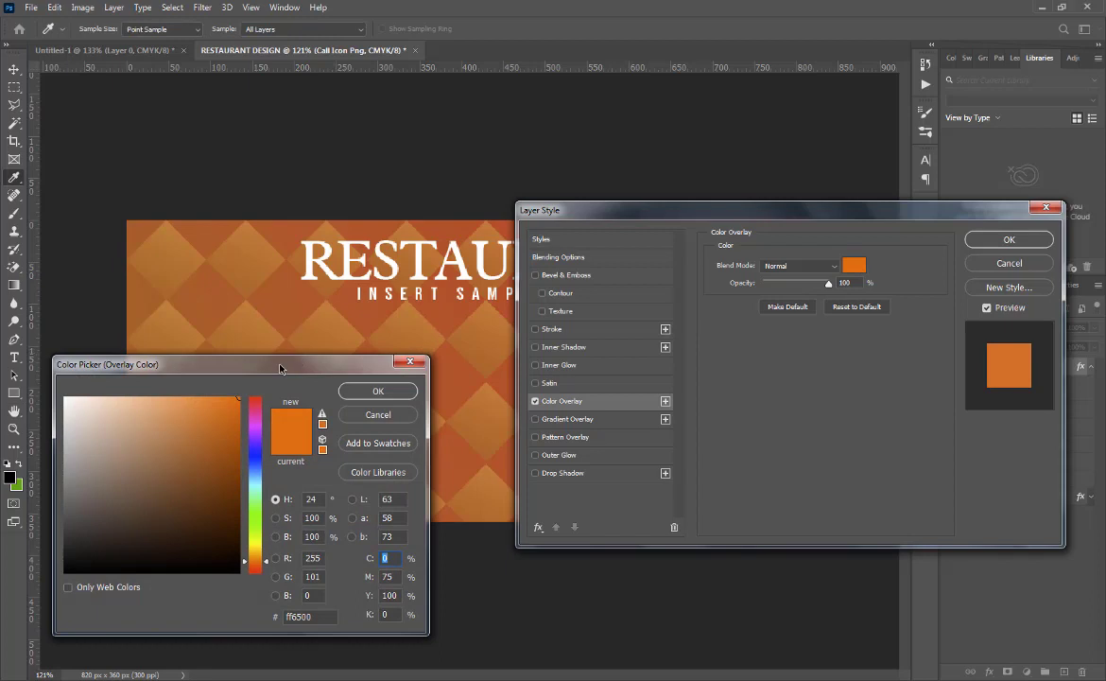
{"action": "left_click_drag", "start_coordinate": [280, 369], "coordinate": [640, 348]}
{"action": "left_click_drag", "start_coordinate": [572, 392], "coordinate": [359, 573]}
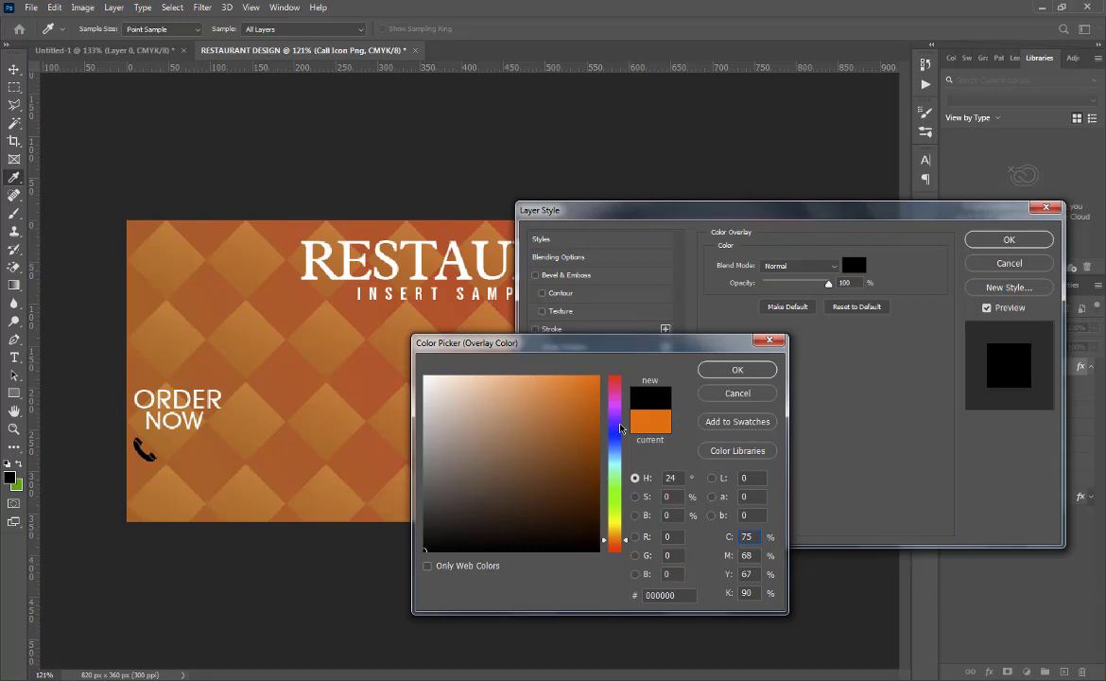
{"action": "left_click_drag", "start_coordinate": [568, 422], "coordinate": [583, 395]}
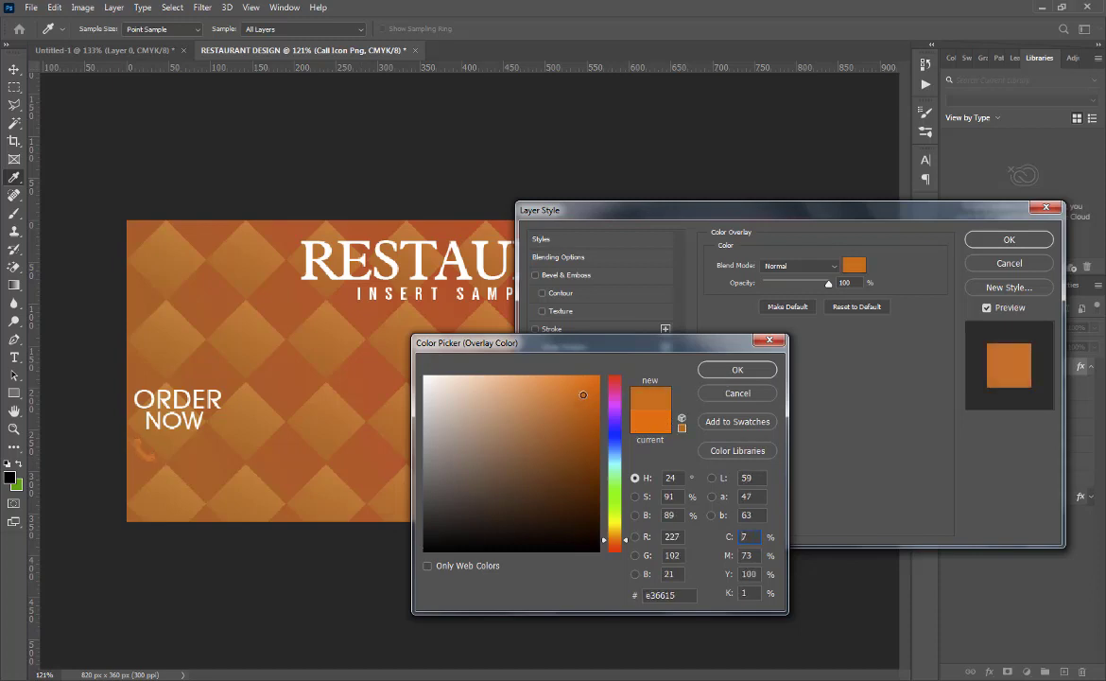
{"action": "left_click", "coordinate": [438, 317]}
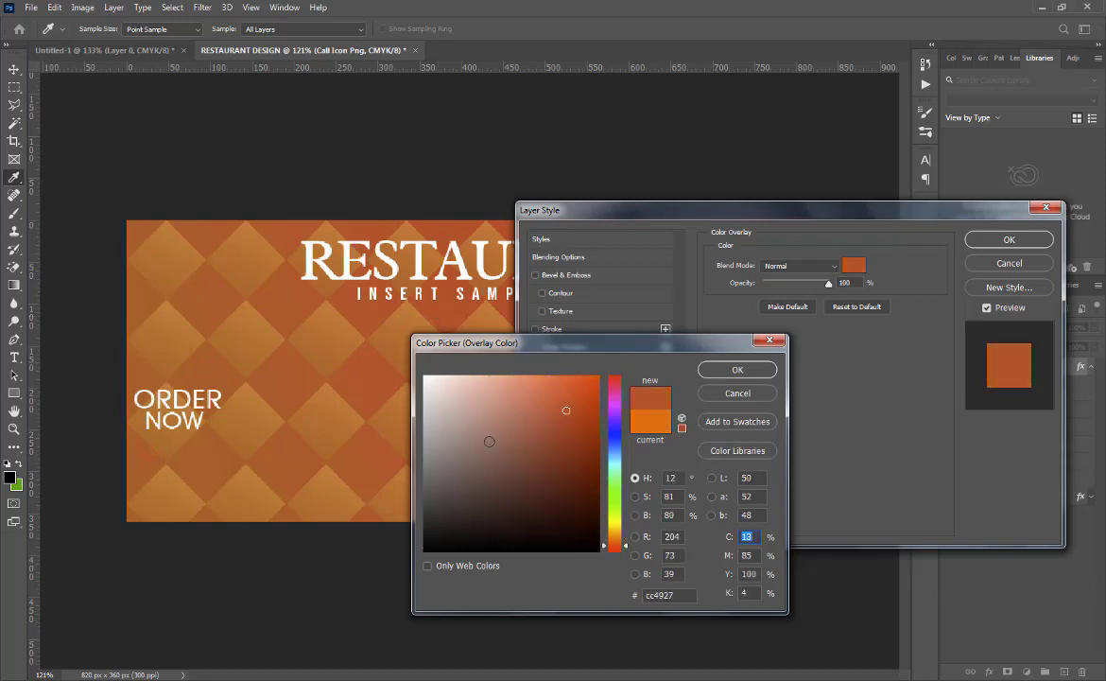
{"action": "left_click_drag", "start_coordinate": [476, 436], "coordinate": [422, 375]}
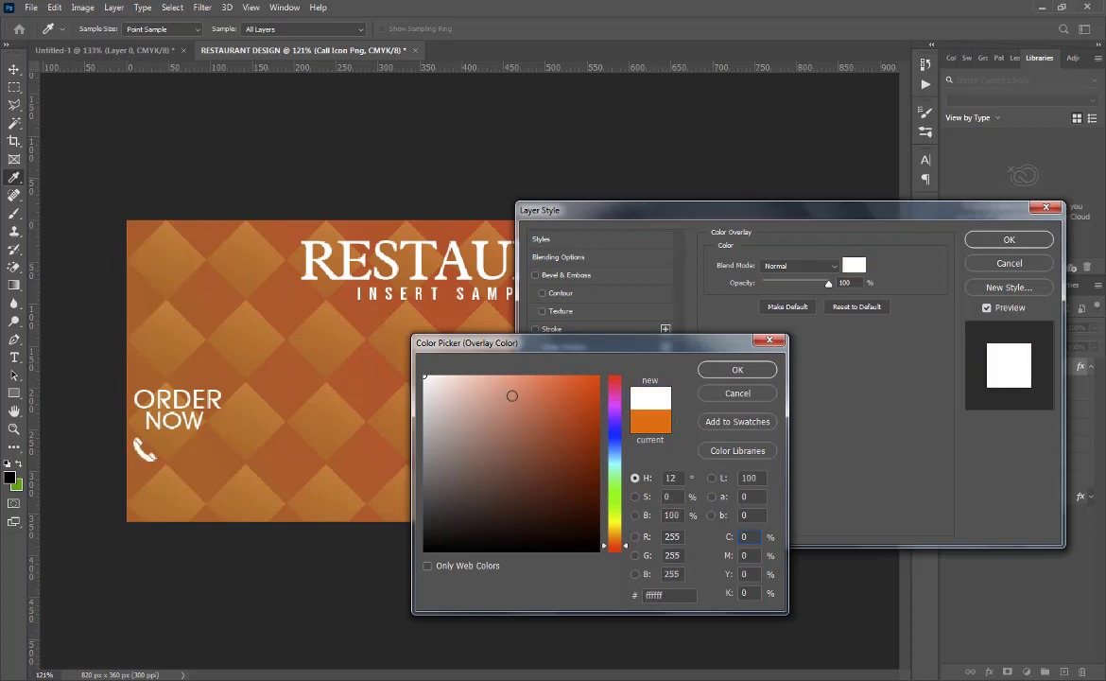
{"action": "left_click", "coordinate": [716, 372]}
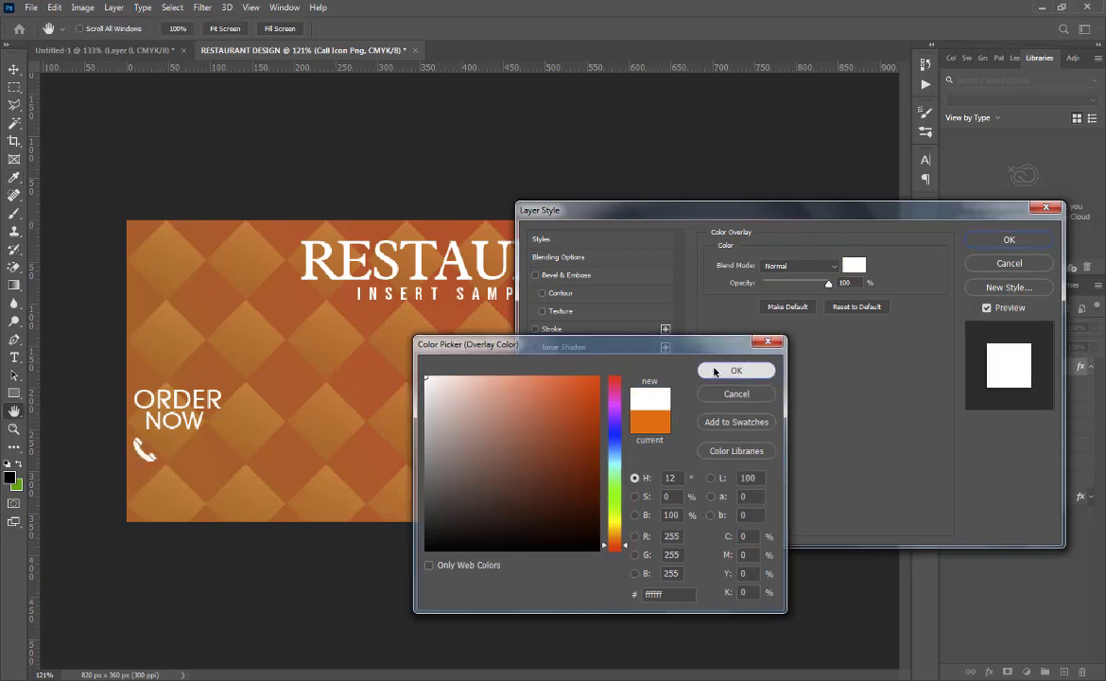
{"action": "left_click", "coordinate": [1000, 241]}
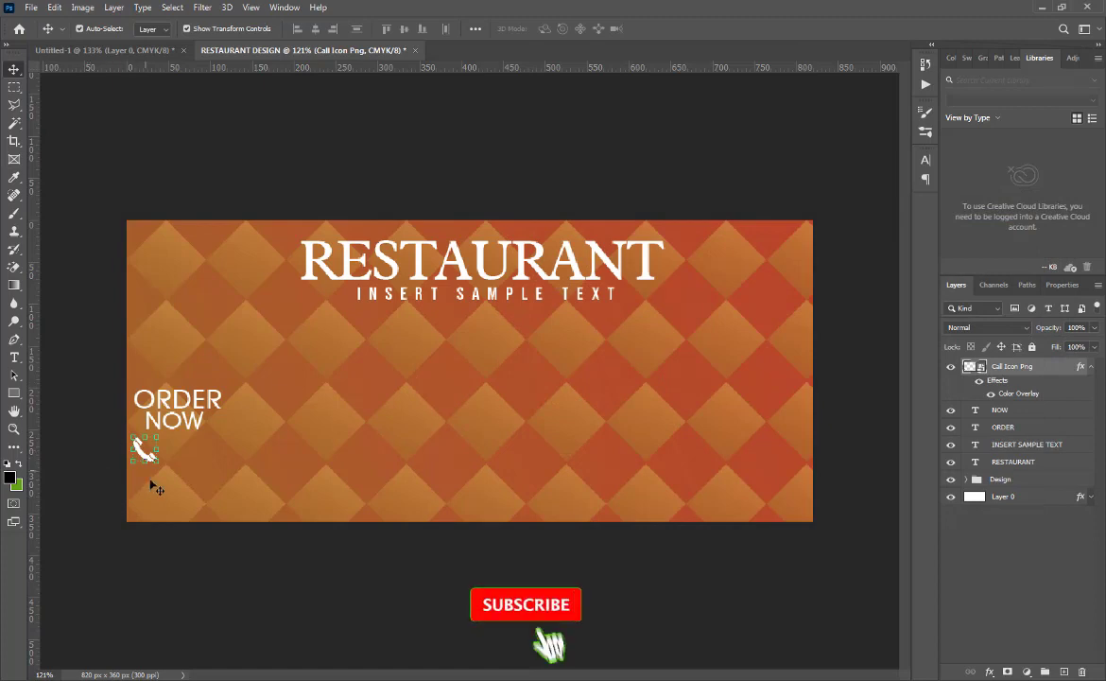
- Rotate the call icon clockwise until the handset stands nearly upright, and commit the transformation
{"action": "mouse_move", "coordinate": [166, 475]}
{"action": "left_mouse_down"}
{"action": "mouse_move", "coordinate": [144, 473]}
{"action": "mouse_move", "coordinate": [158, 474]}
{"action": "left_mouse_up"}
{"action": "left_click", "coordinate": [661, 33]}
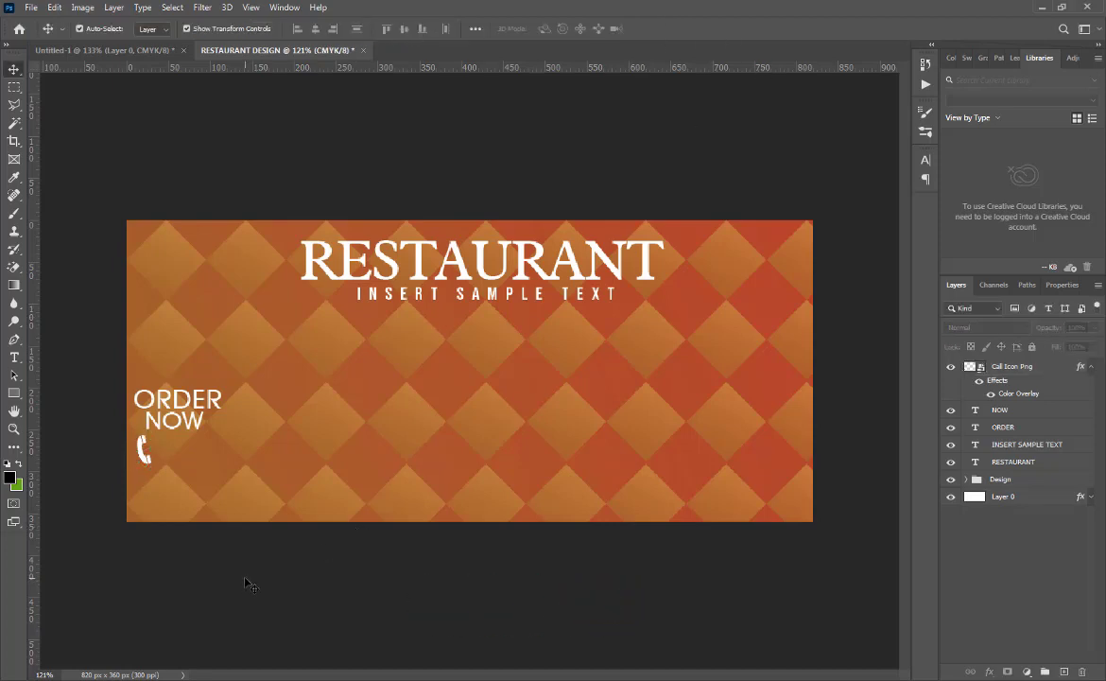
{"action": "left_click", "coordinate": [158, 460]}
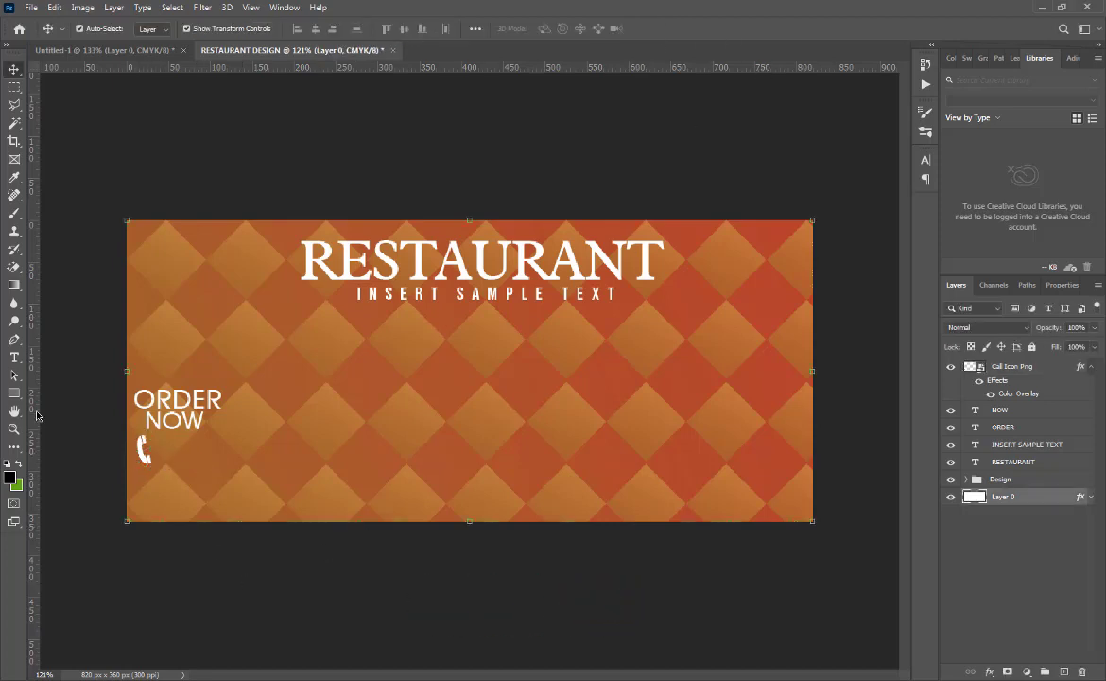
- Add the phone number as text beside the call icon, commit it, and move its layer to the top of the stack
{"action": "left_click", "coordinate": [14, 359]}
{"action": "left_click", "coordinate": [151, 454]}
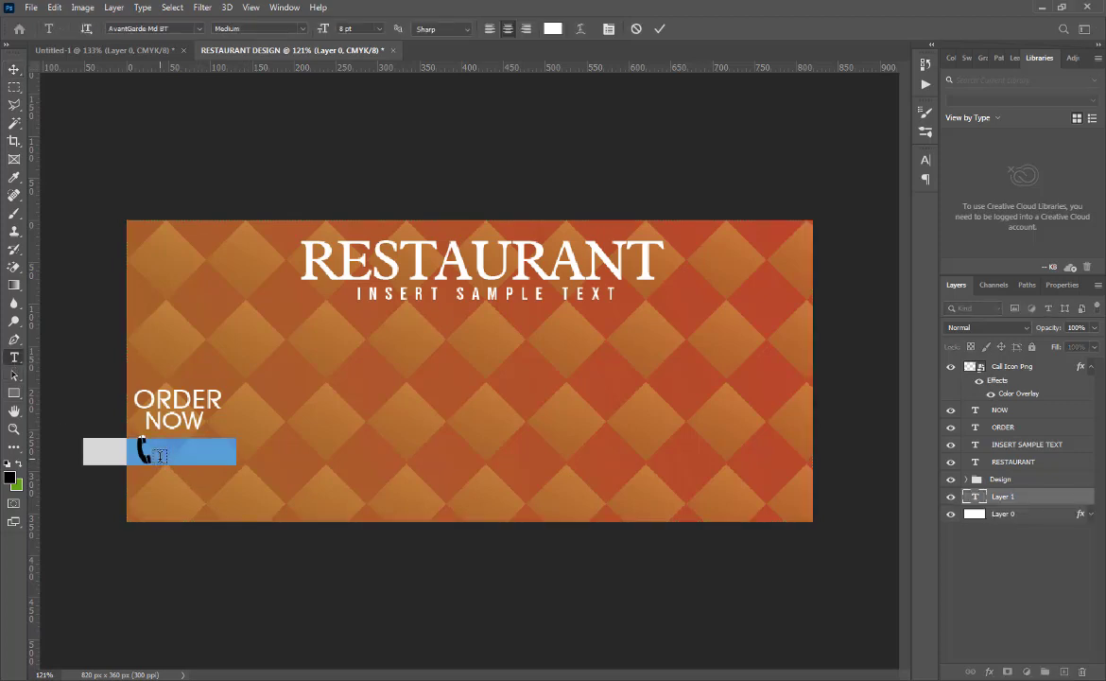
{"action": "left_click_drag", "start_coordinate": [242, 487], "coordinate": [249, 487]}
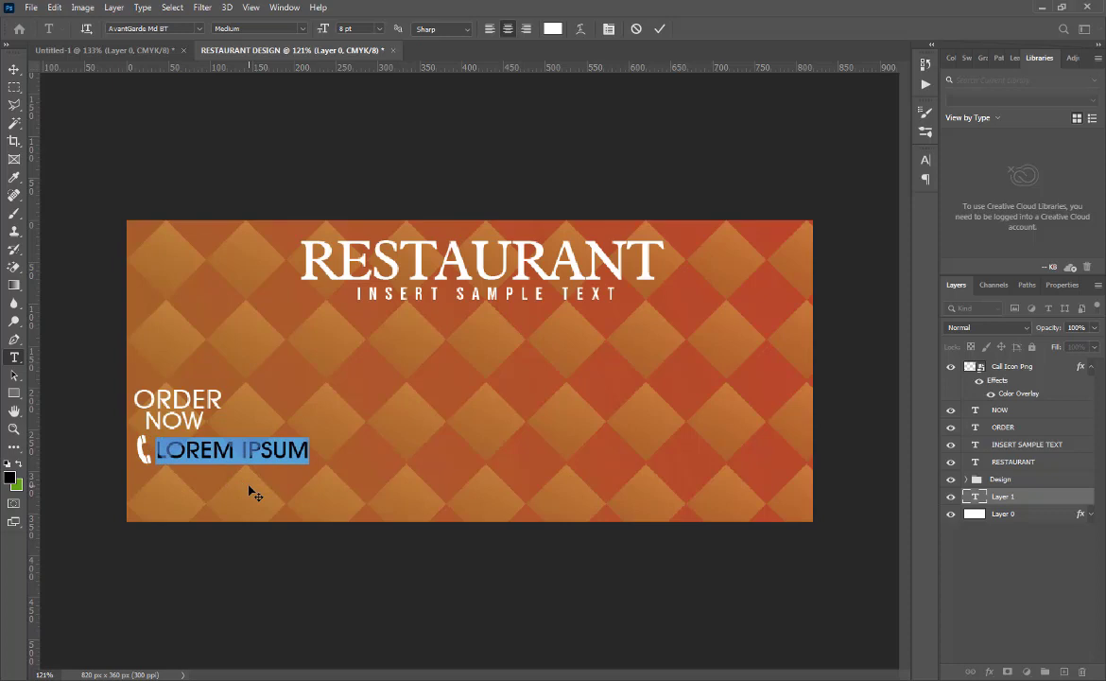
{"action": "key", "text": "BackSpace"}
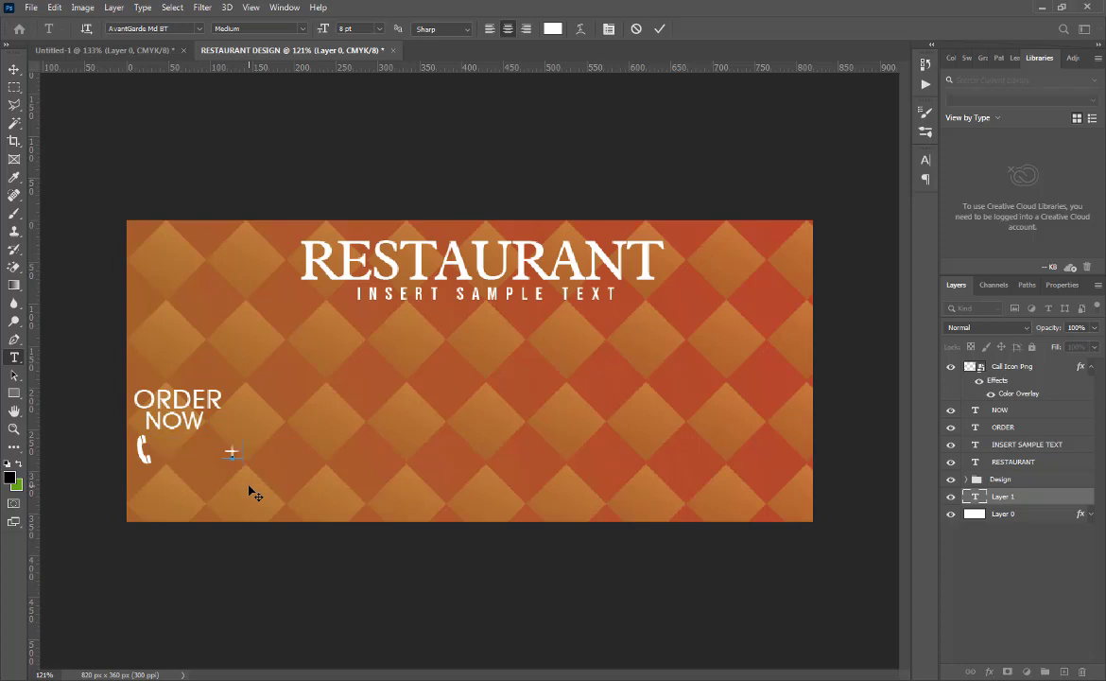
{"action": "type", "text": "+1 234"}
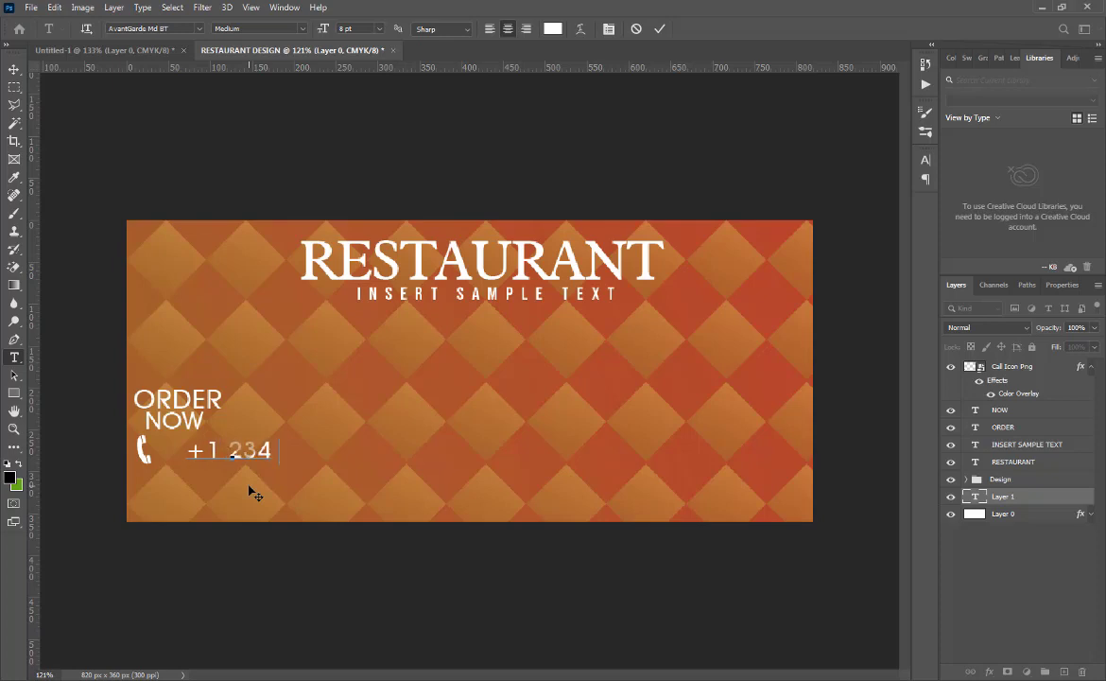
{"action": "type", "text": " 567"}
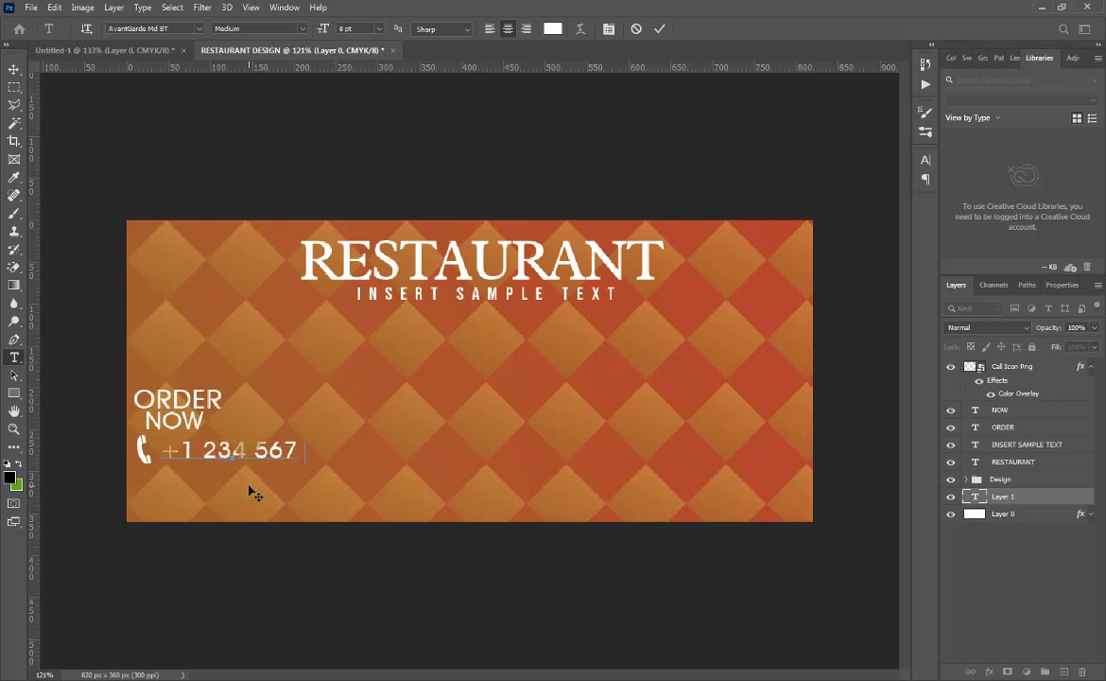
{"action": "type", "text": "890"}
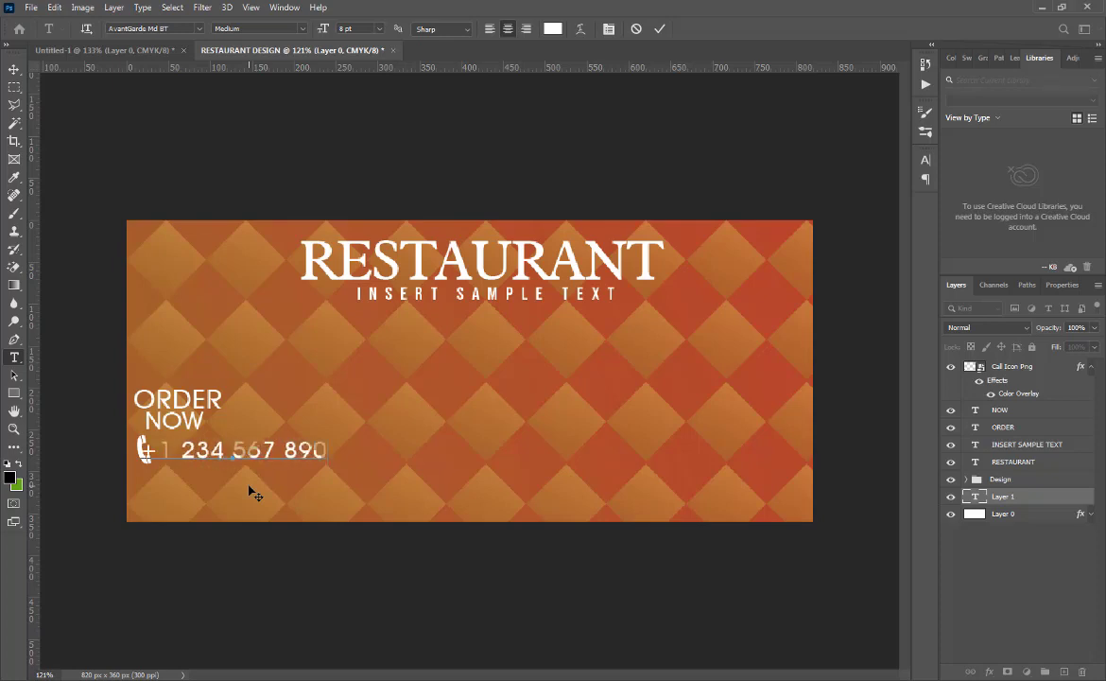
{"action": "triple_click", "coordinate": [240, 451]}
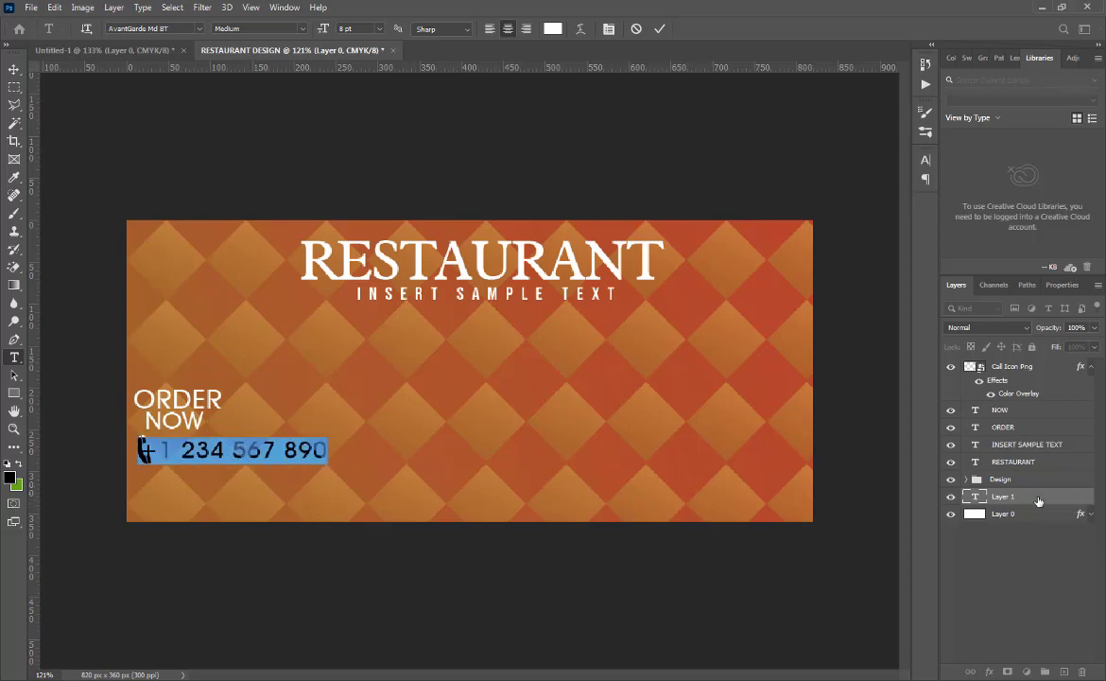
{"action": "left_click", "coordinate": [660, 30]}
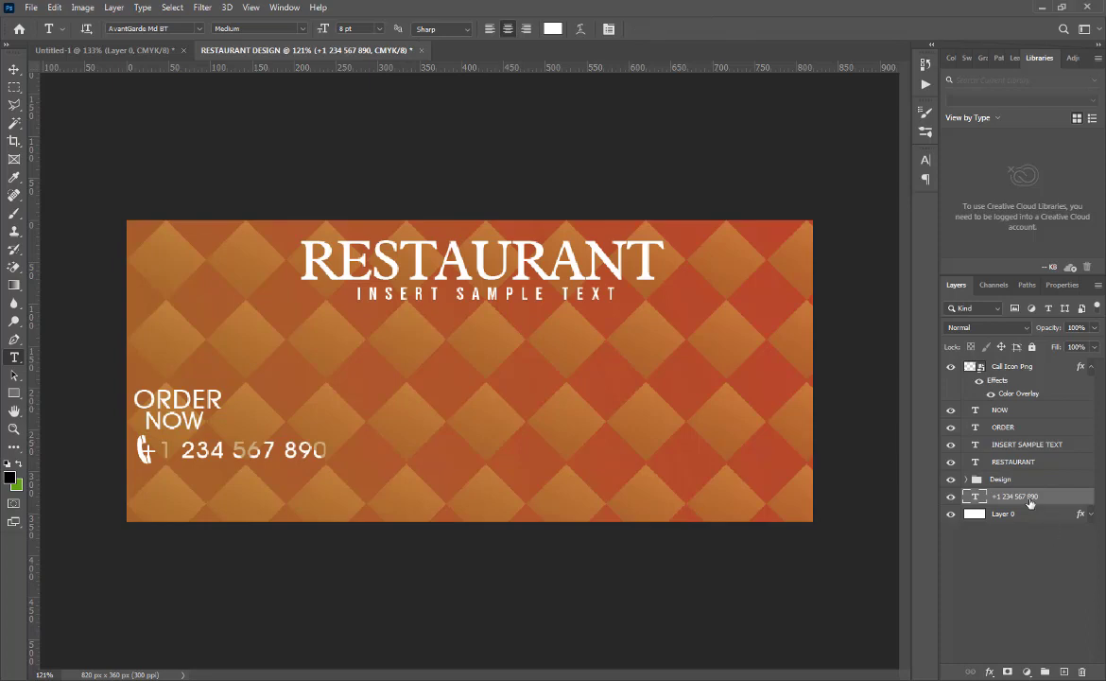
{"action": "left_click_drag", "start_coordinate": [1030, 503], "coordinate": [1015, 363]}
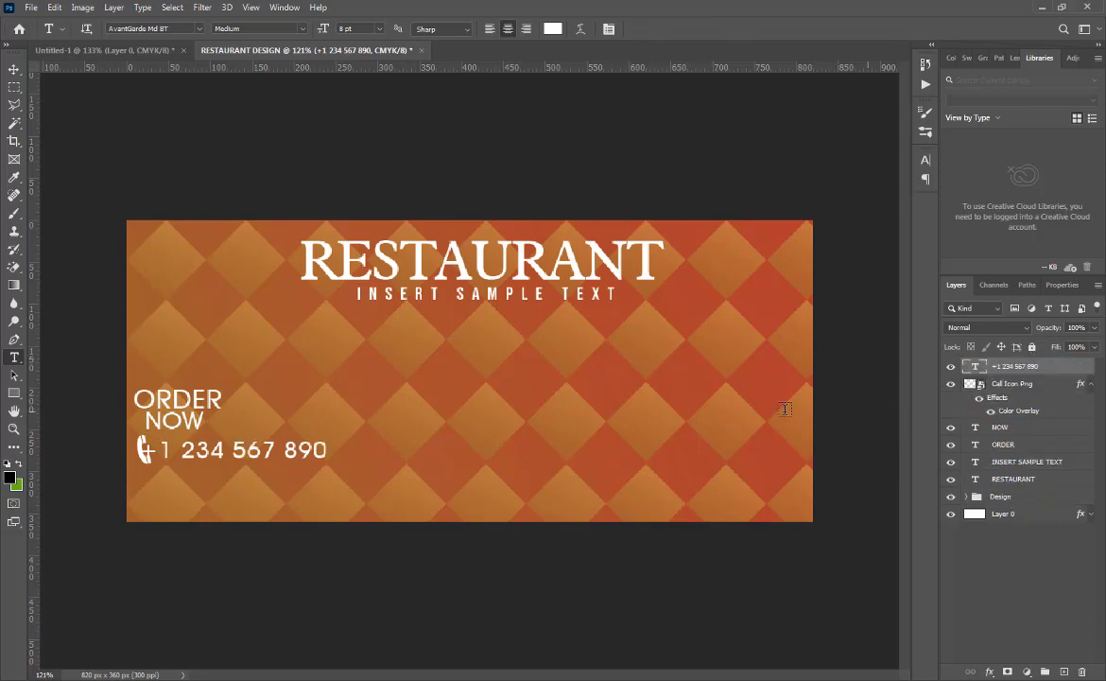
- Format the phone number text in Bebas Neue Regular at 6 pt with tracking 50, and commit the text edit
{"action": "triple_click", "coordinate": [253, 452]}
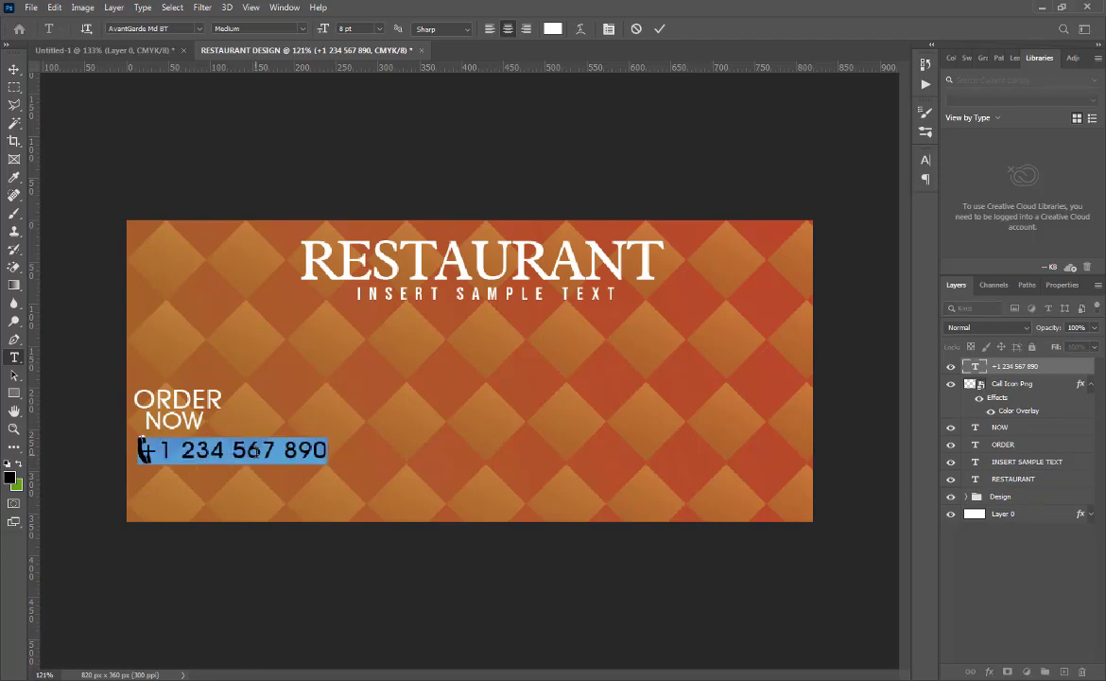
{"action": "key", "text": "ctrl+t"}
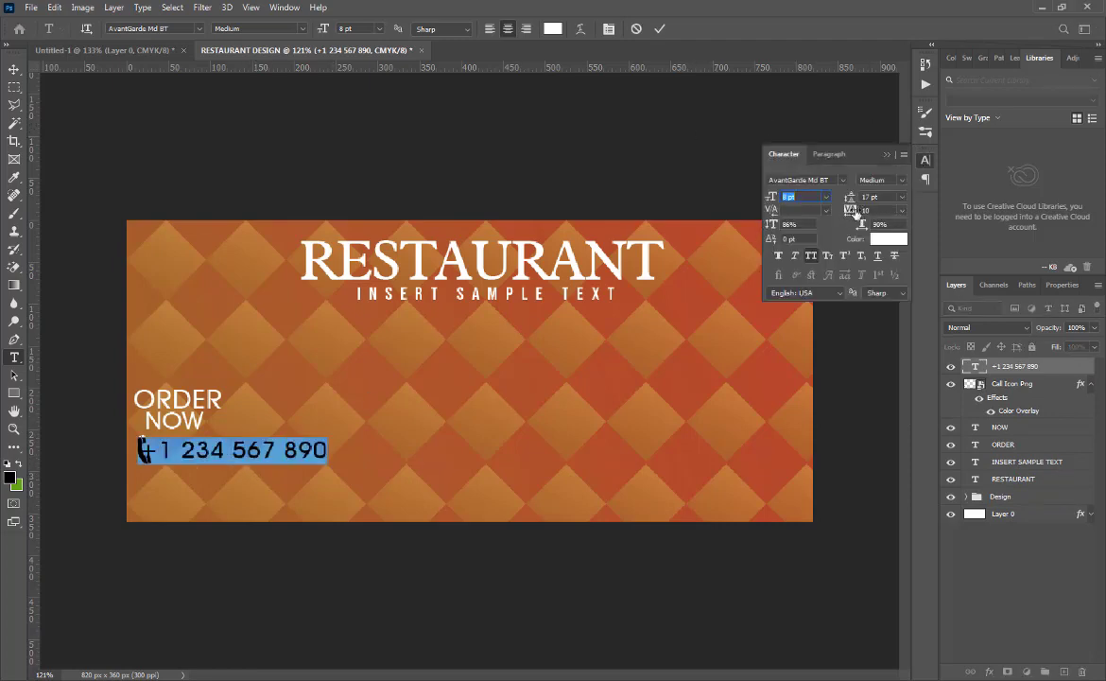
{"action": "left_click_drag", "start_coordinate": [858, 212], "coordinate": [852, 212]}
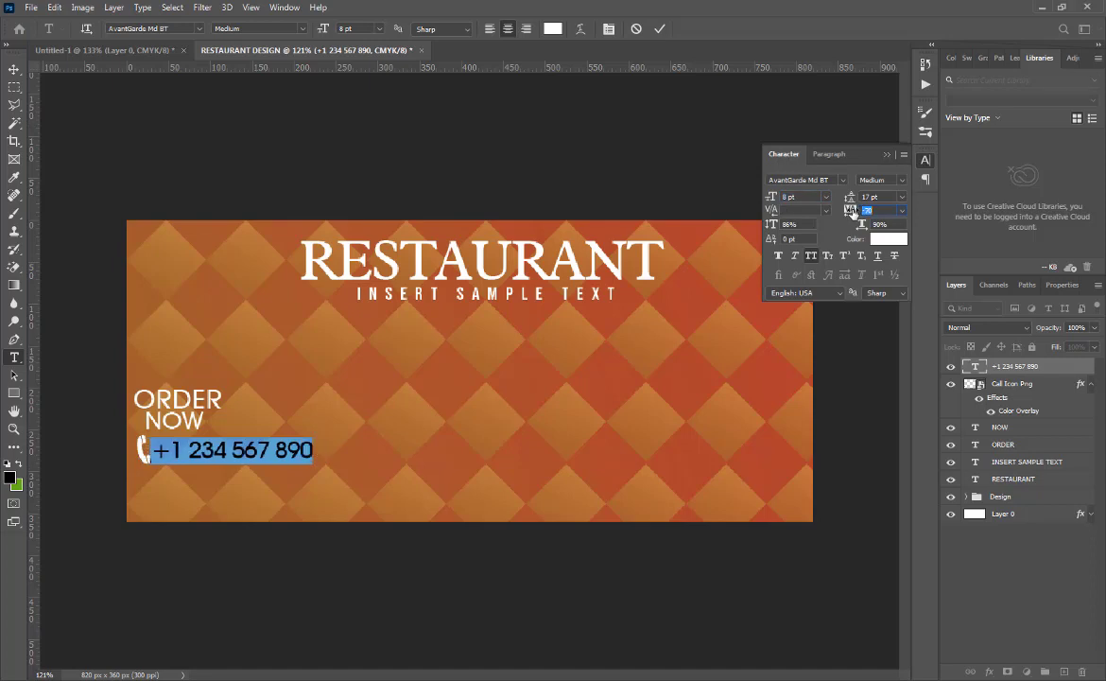
{"action": "left_click", "coordinate": [771, 179]}
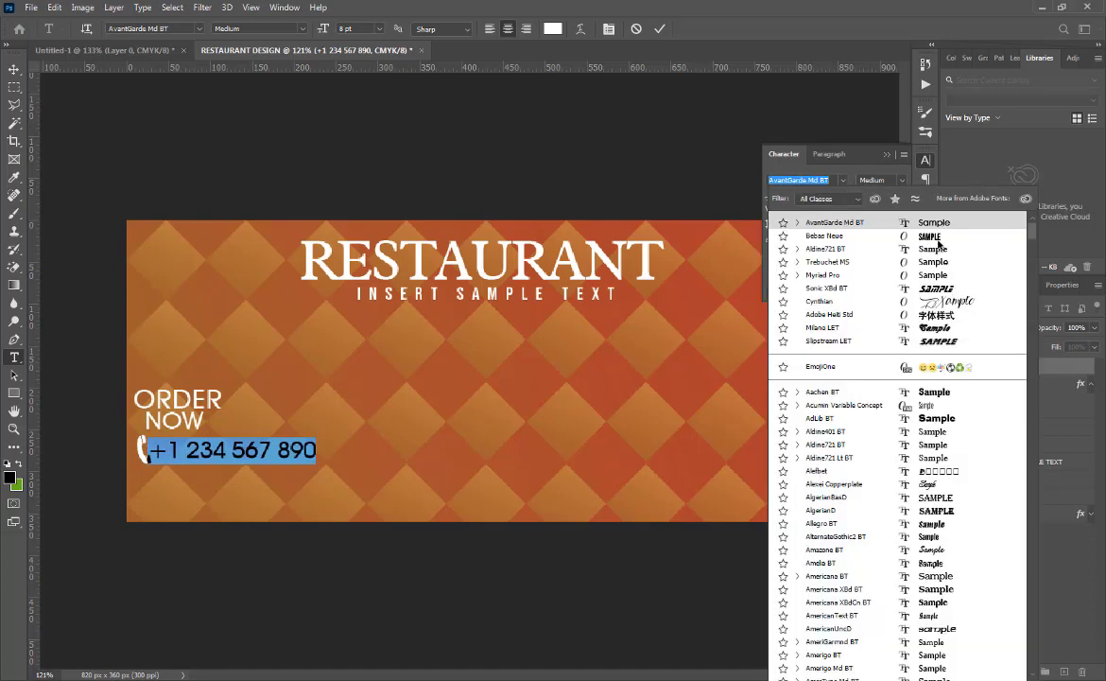
{"action": "left_click", "coordinate": [935, 238]}
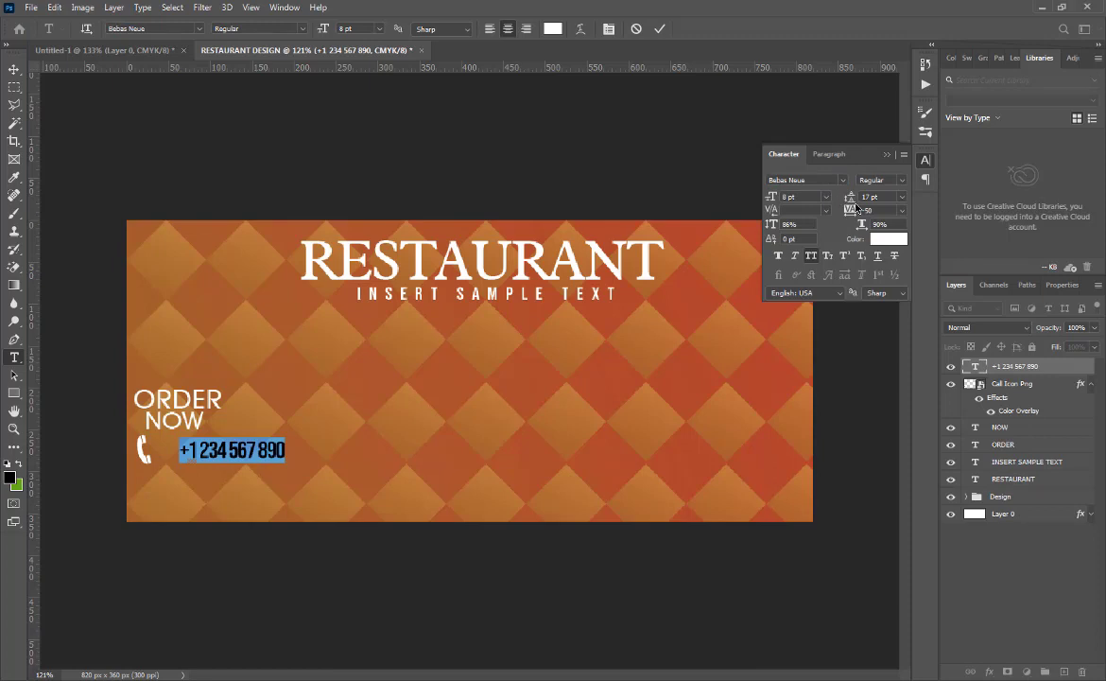
{"action": "left_click_drag", "start_coordinate": [850, 212], "coordinate": [854, 212]}
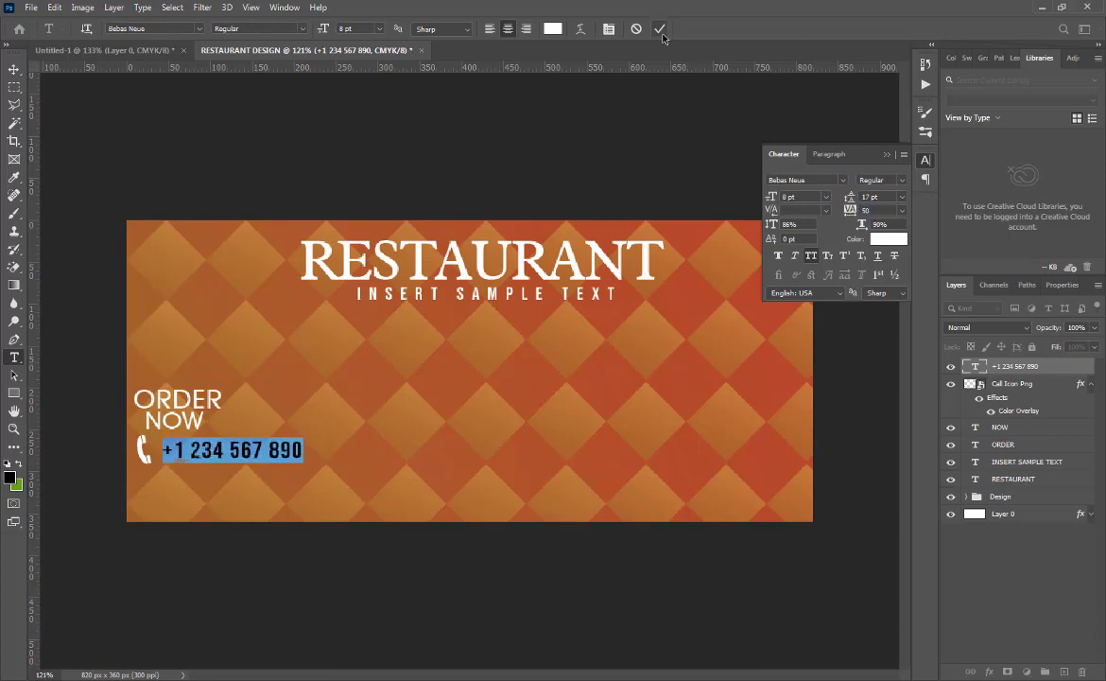
{"action": "left_click", "coordinate": [826, 196]}
{"action": "left_click", "coordinate": [803, 227]}
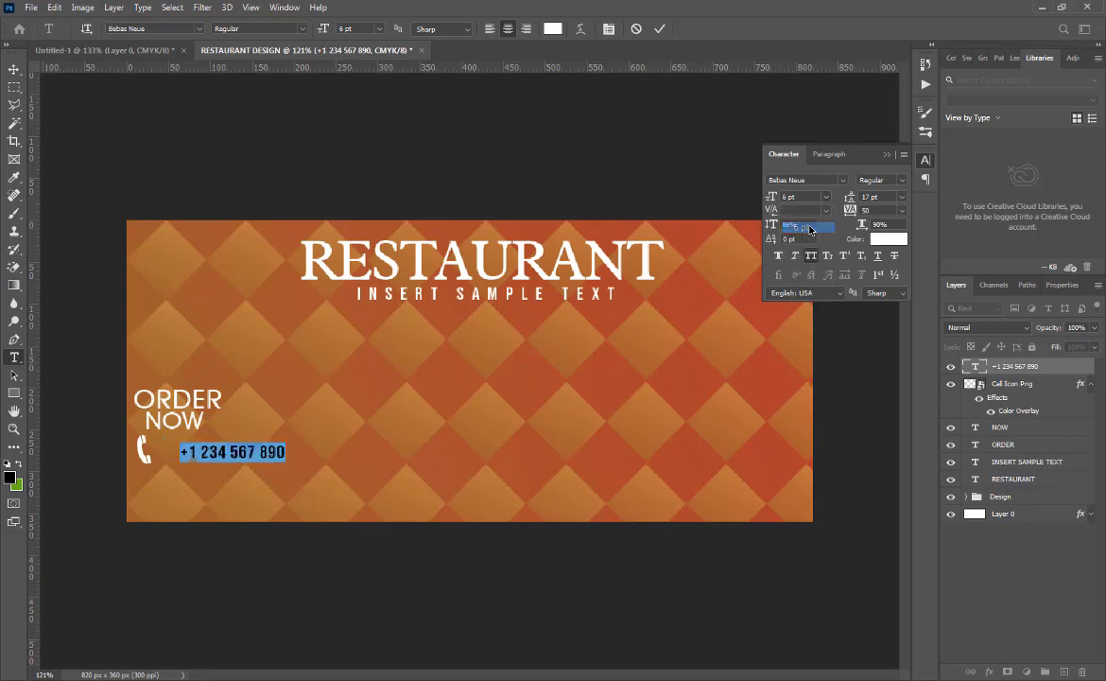
{"action": "left_click", "coordinate": [660, 28]}
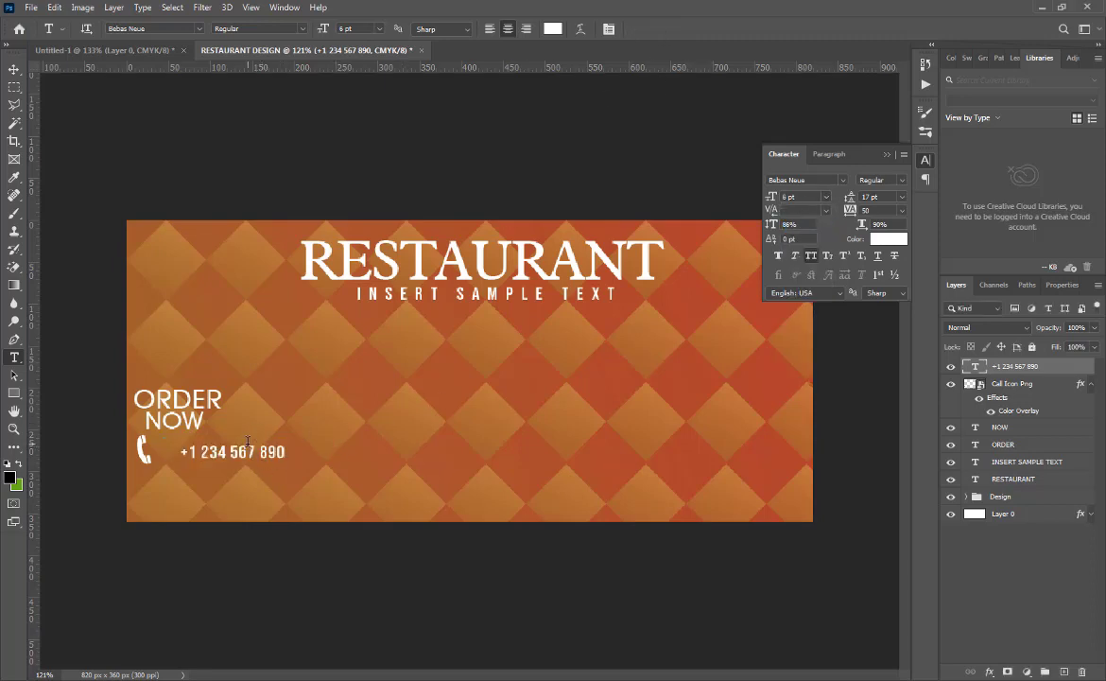
- Move the phone number directly beside the call icon under ORDER NOW, and deselect its layer
{"action": "key", "text": "v"}
{"action": "left_click_drag", "start_coordinate": [237, 461], "coordinate": [200, 457]}
{"action": "left_click", "coordinate": [242, 556]}
{"action": "left_click", "coordinate": [248, 587]}
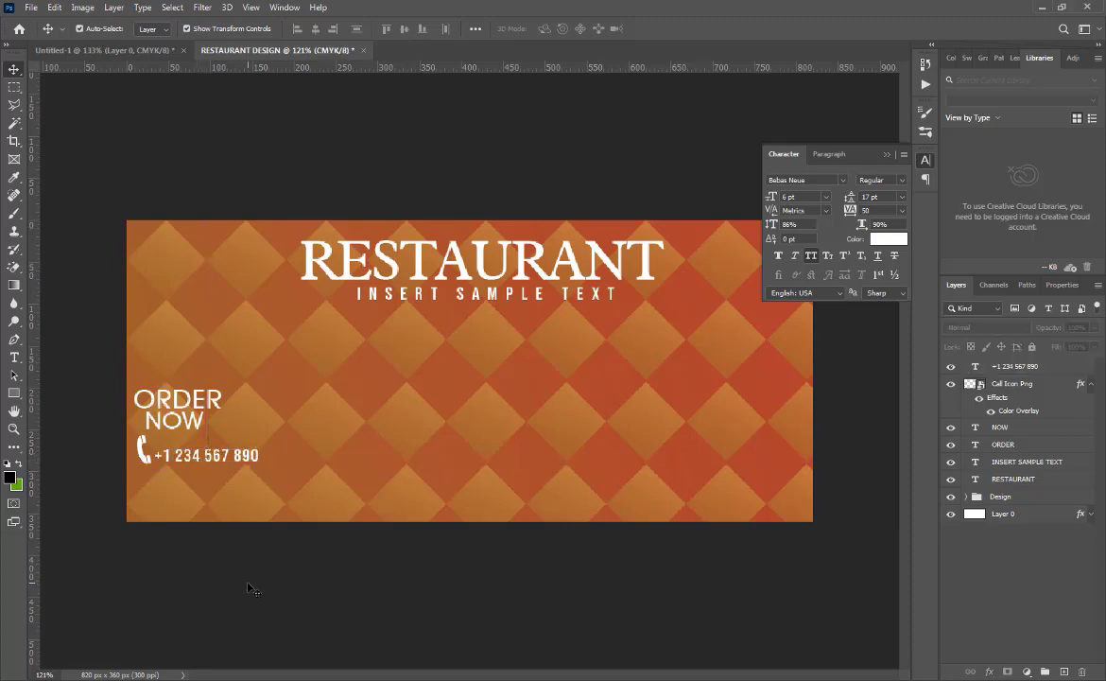
- Save the document as a layered Photoshop file named RESTAURANT DESIGN with Maximize Compatibility on, and collapse the character settings
{"action": "key", "text": "ctrl+s"}
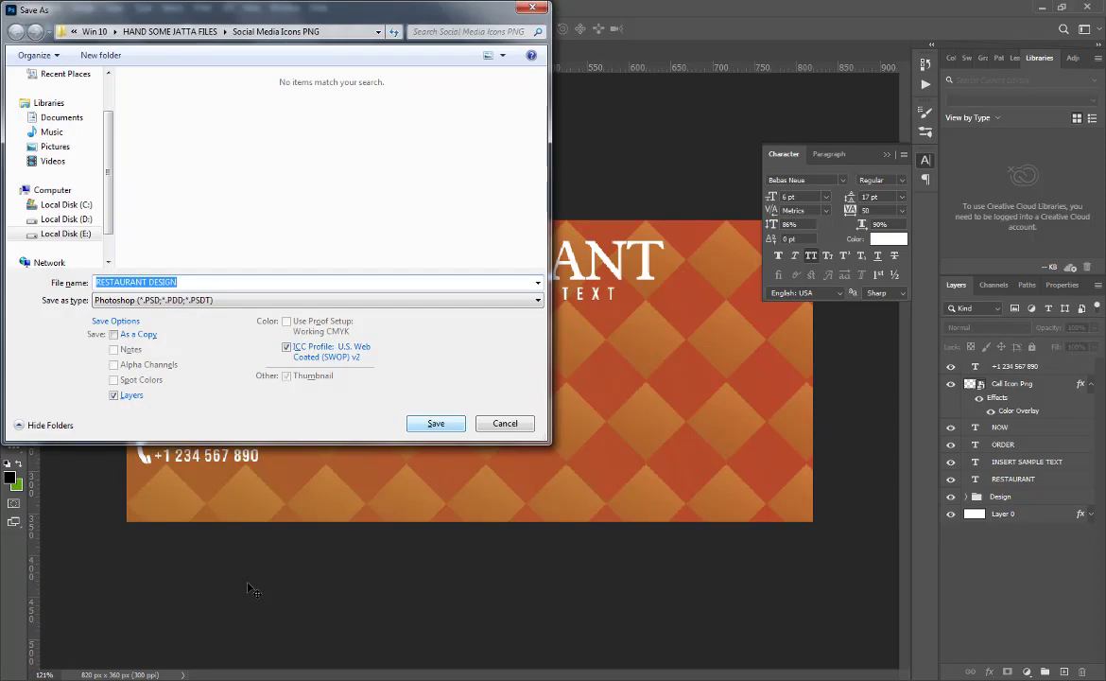
{"action": "key", "text": "Return"}
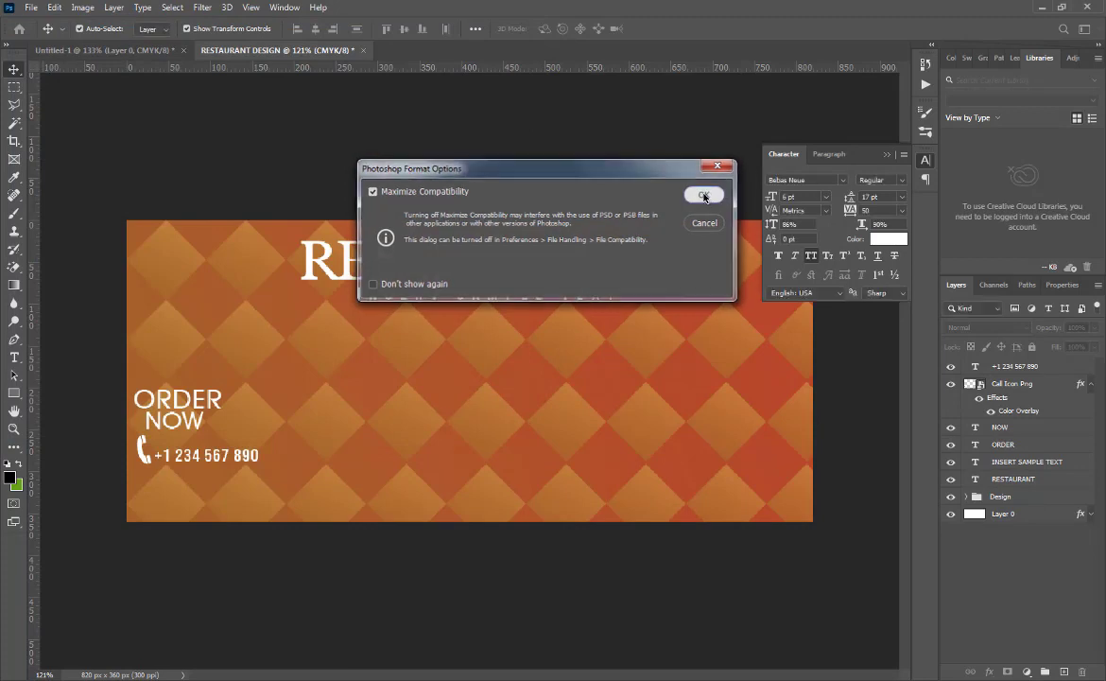
{"action": "left_click", "coordinate": [705, 194]}
{"action": "left_click", "coordinate": [885, 155]}
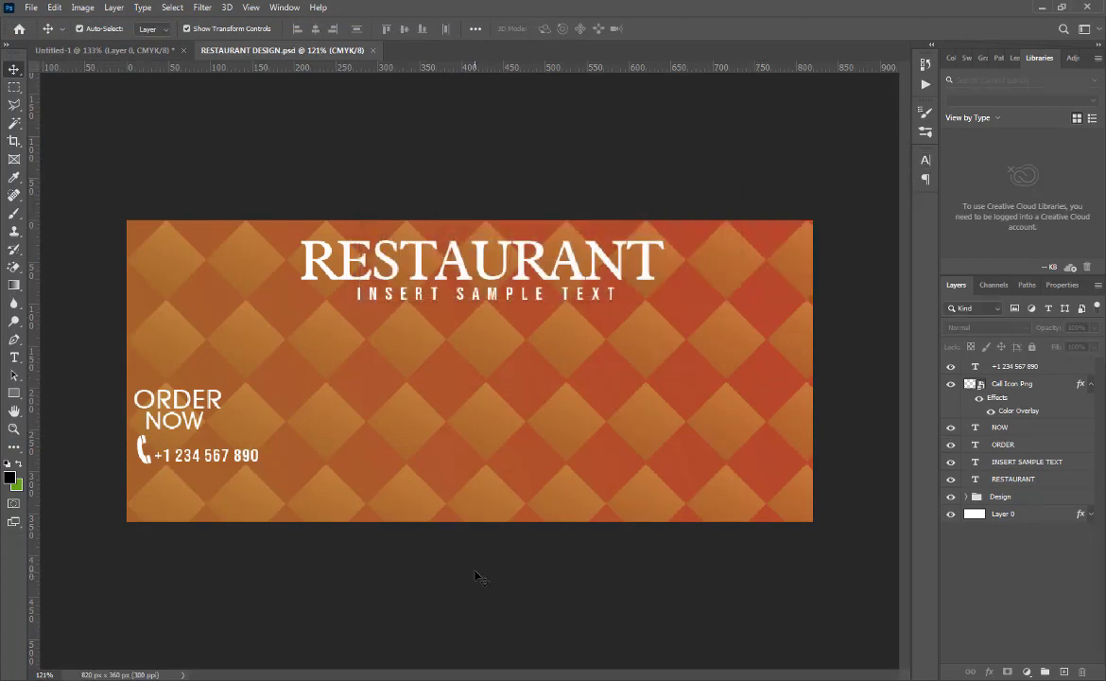
- Place the klipartz.com noodle dish image from the Social Media Icons PNG folder in the banner's lower centre, and commit the placement
{"action": "key", "text": "alt+Tab"}
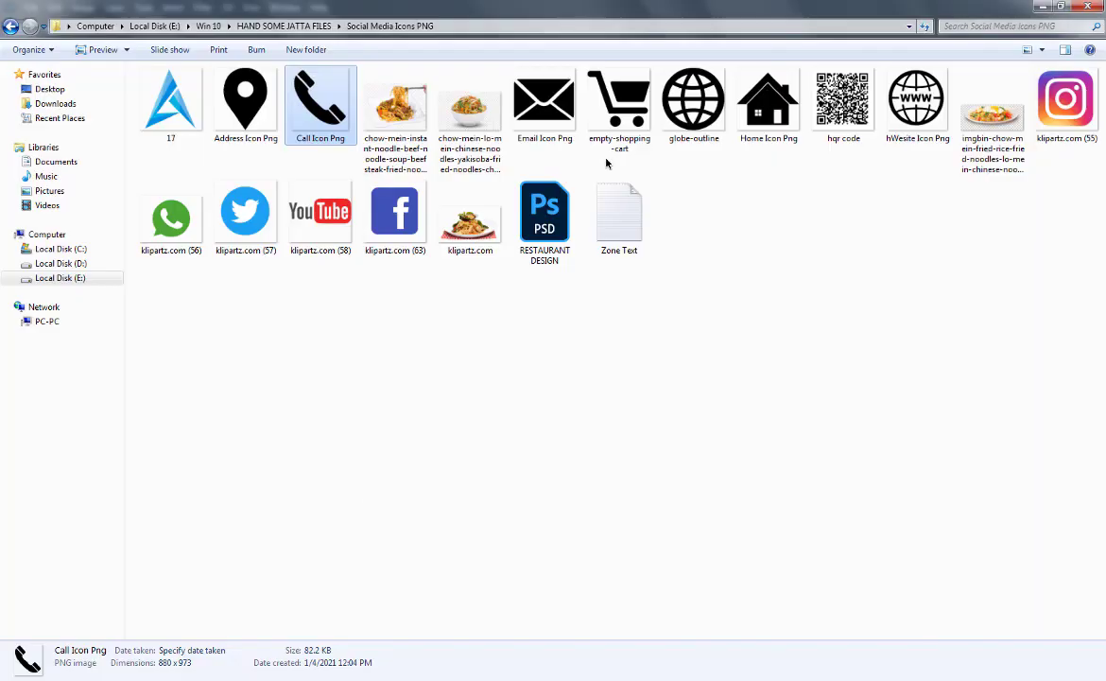
{"action": "left_click", "coordinate": [486, 344]}
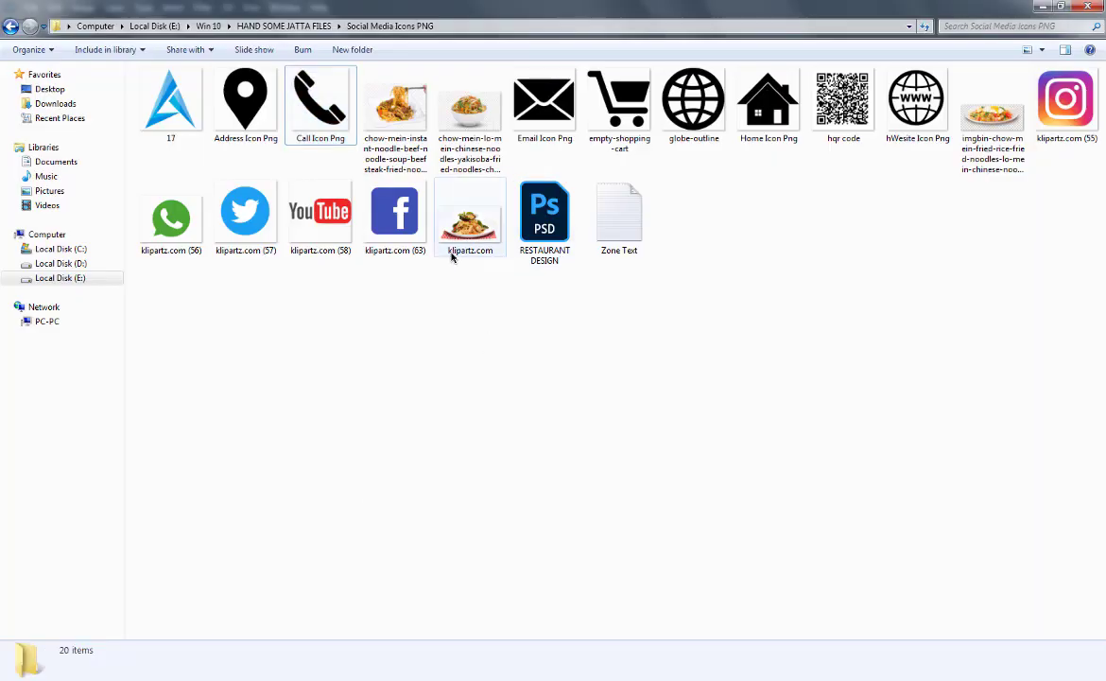
{"action": "left_click_drag", "start_coordinate": [452, 255], "coordinate": [472, 483]}
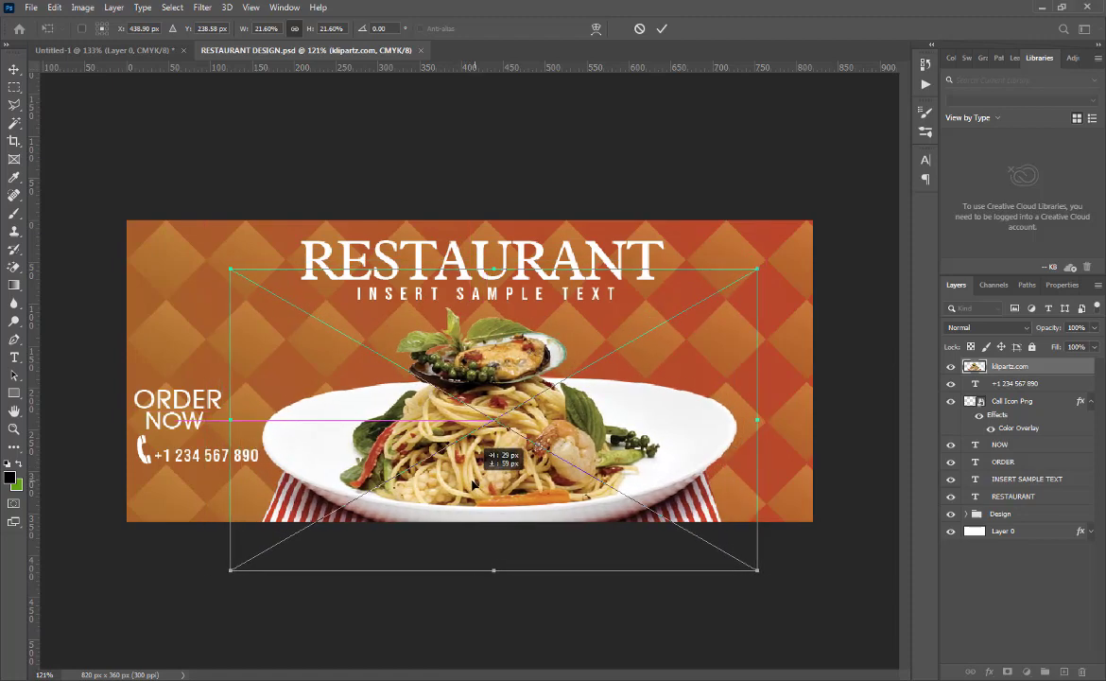
{"action": "left_click_drag", "start_coordinate": [473, 483], "coordinate": [472, 483]}
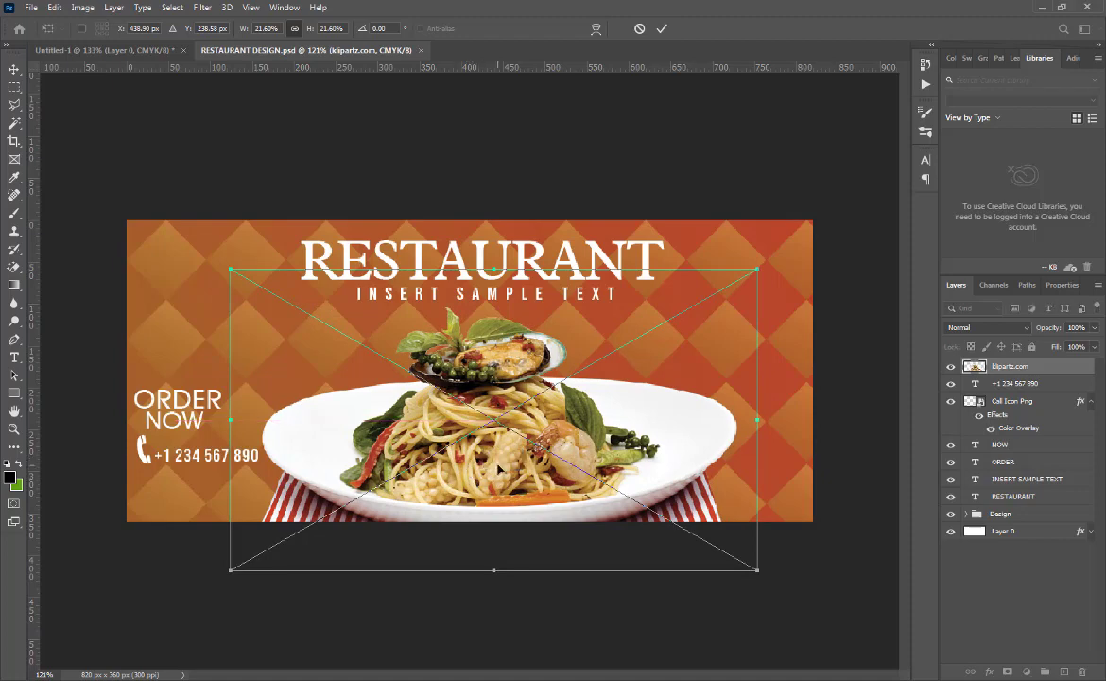
{"action": "left_click_drag", "start_coordinate": [498, 467], "coordinate": [498, 470]}
{"action": "left_click", "coordinate": [662, 28]}
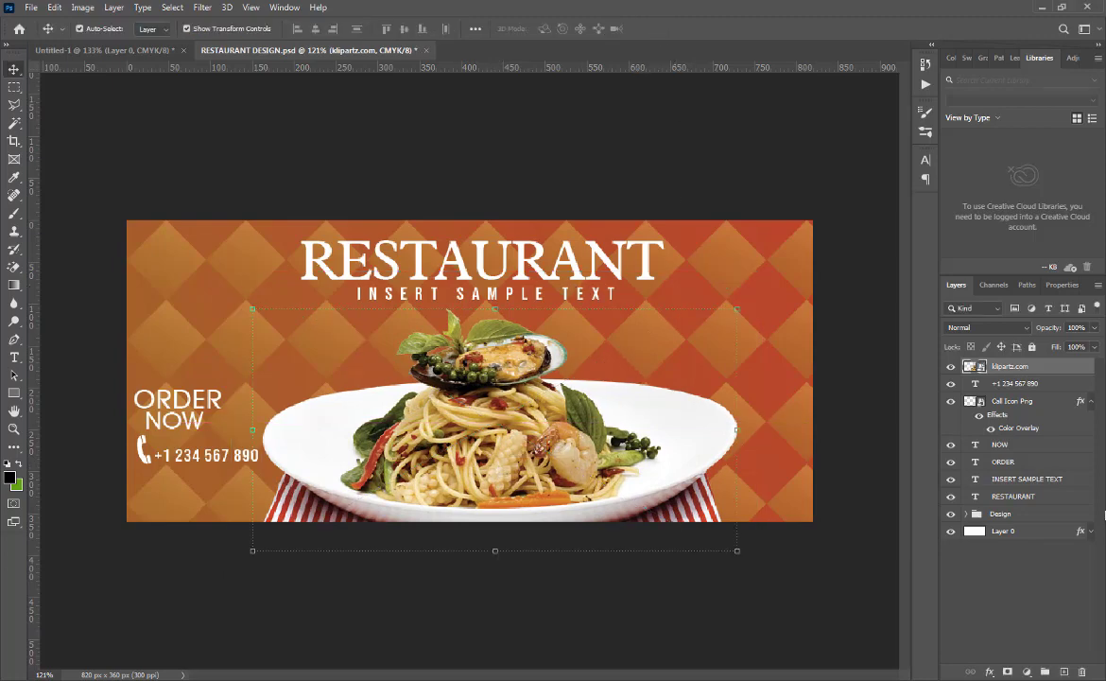
- Add a Brightness/Contrast adjustment layer above the dish image with brightness 33 and contrast 34, and deselect it
{"action": "right_click", "coordinate": [1031, 367]}
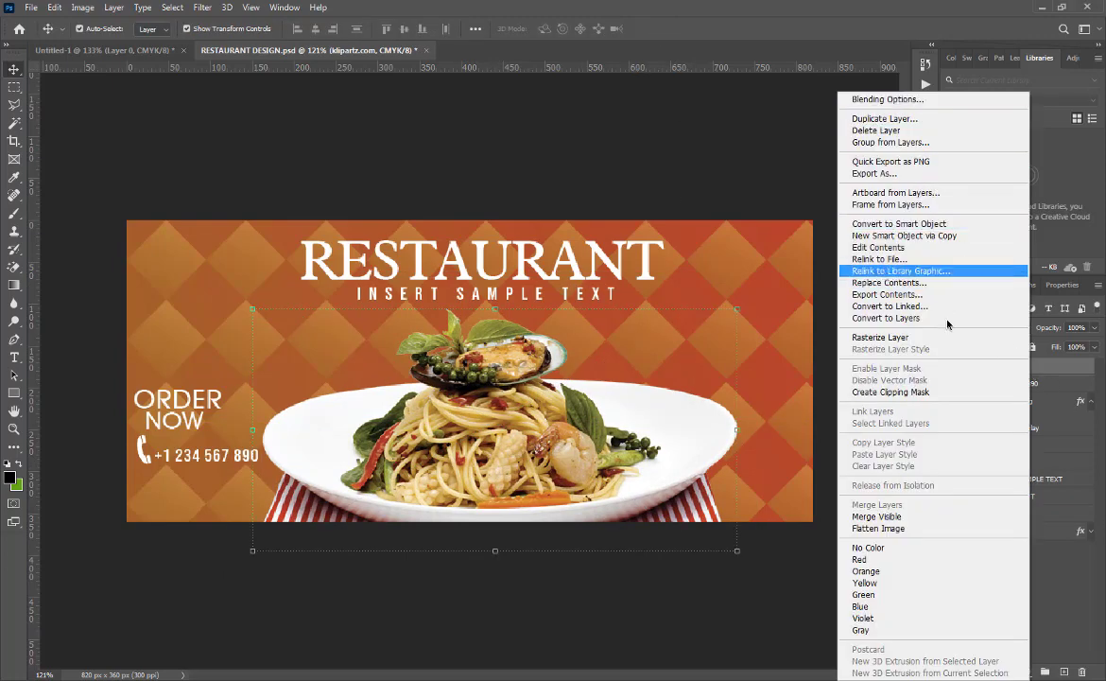
{"action": "left_click", "coordinate": [1075, 617]}
{"action": "left_click", "coordinate": [1026, 672]}
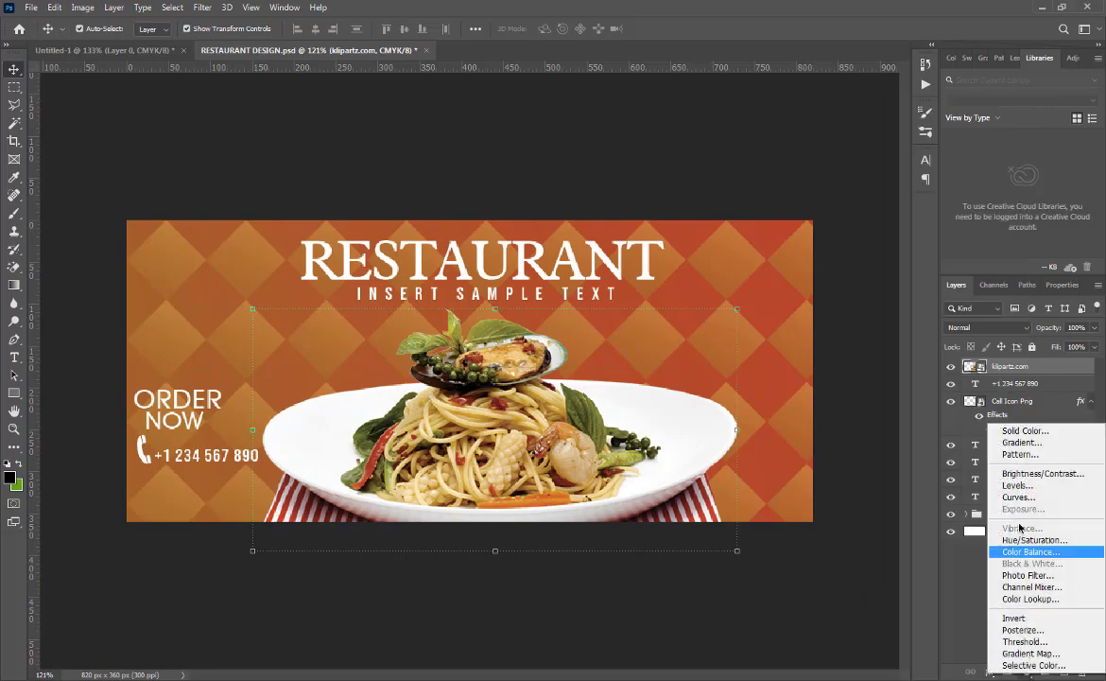
{"action": "left_click", "coordinate": [1017, 468]}
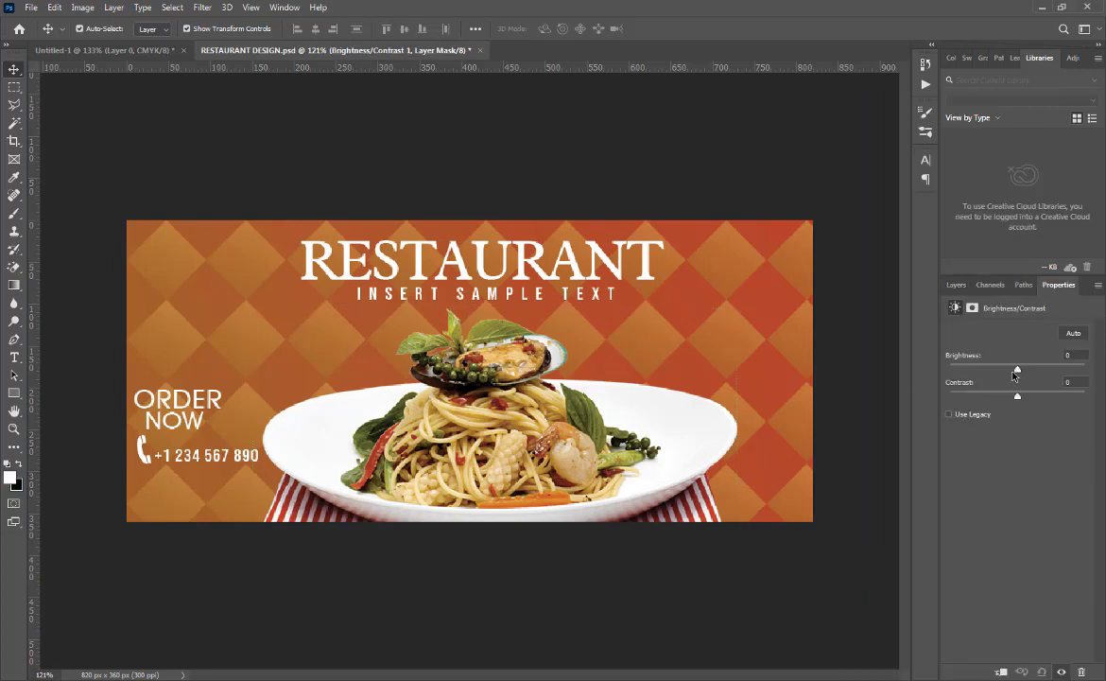
{"action": "left_click_drag", "start_coordinate": [1017, 371], "coordinate": [1041, 396]}
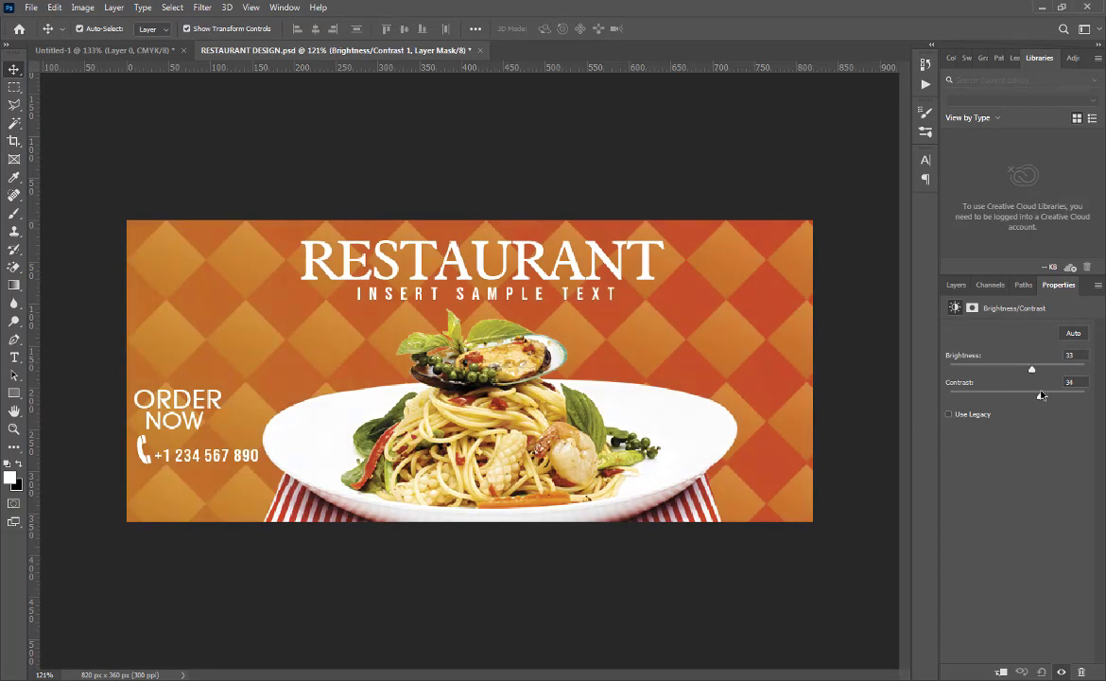
{"action": "left_click", "coordinate": [957, 285]}
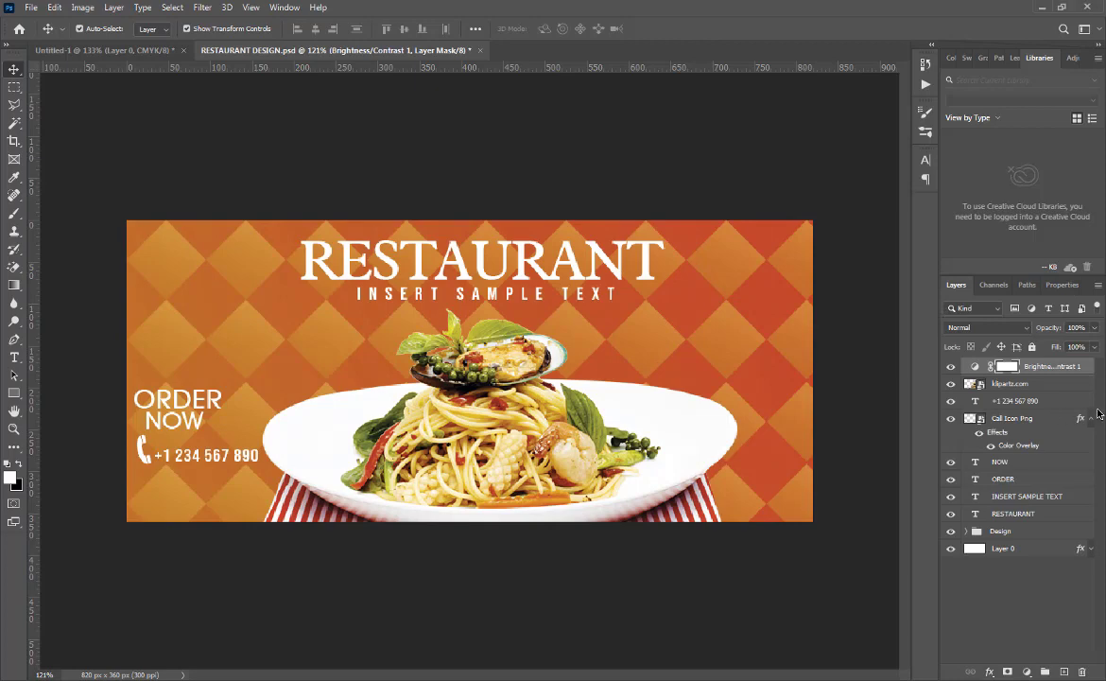
{"action": "left_click", "coordinate": [994, 611]}
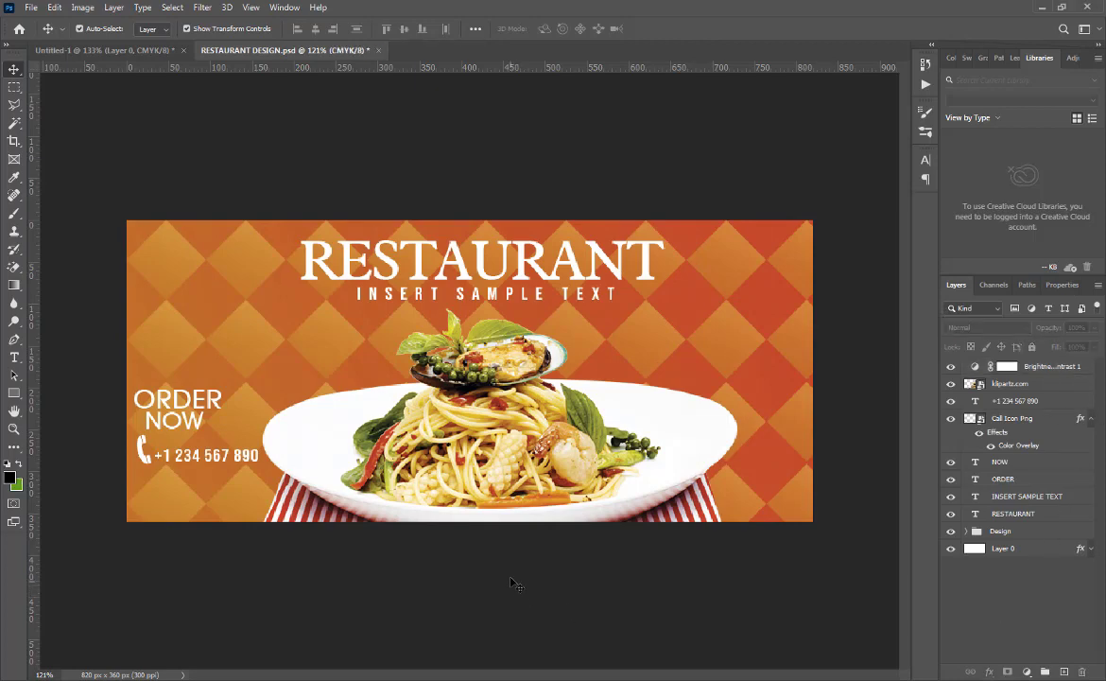
- Shift the dish image slightly down so the plate runs off the banner's lower edge, deselect it, and save the document
{"action": "left_click_drag", "start_coordinate": [482, 442], "coordinate": [479, 461]}
{"action": "left_click", "coordinate": [518, 605]}
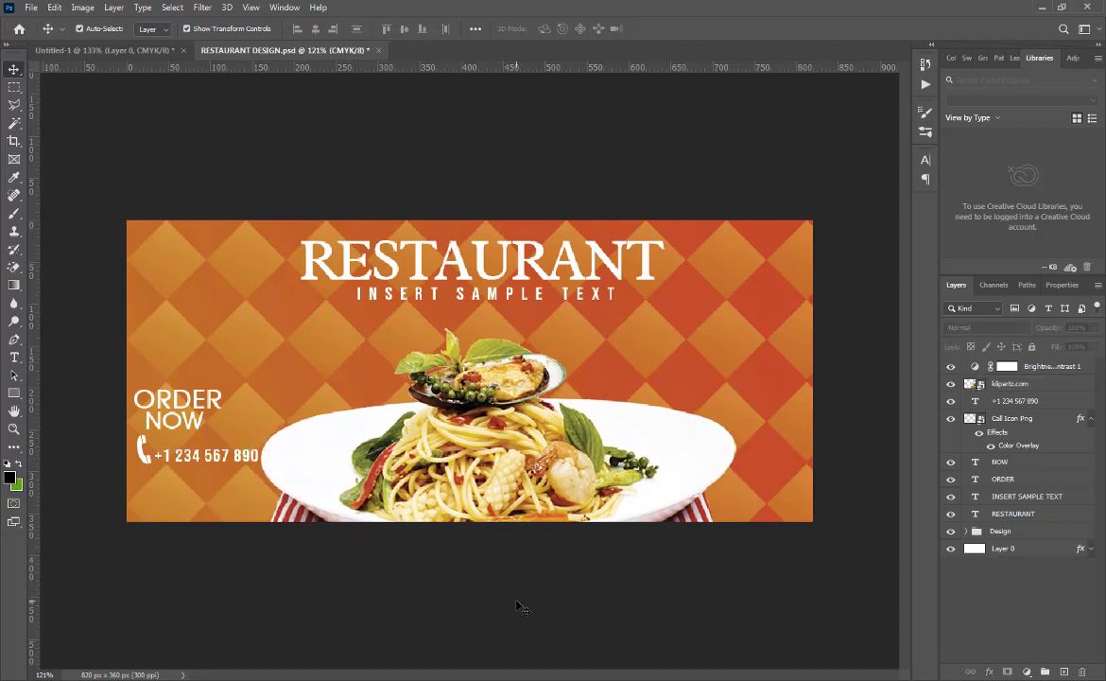
{"action": "key", "text": "ctrl+s"}
- Draw a white 80 x 80 px circle beside the plate's right edge with the Ellipse tool, and move it to X 717, Y 185 px
{"action": "left_click", "coordinate": [14, 392]}
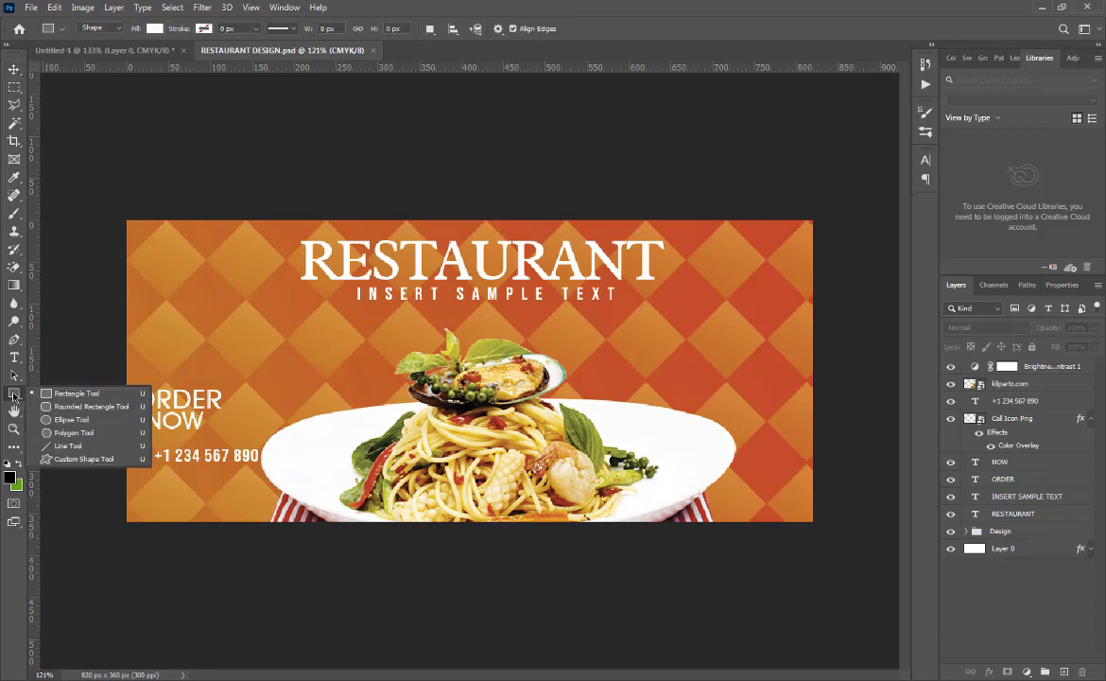
{"action": "left_click", "coordinate": [66, 419]}
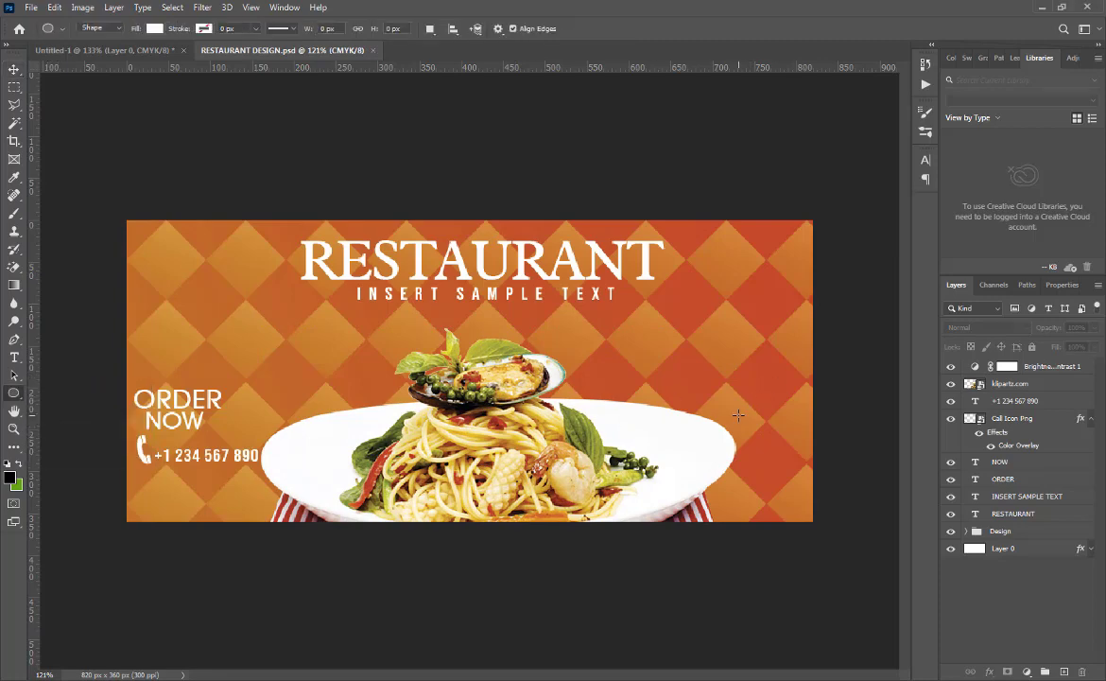
{"action": "left_click_drag", "start_coordinate": [730, 400], "coordinate": [800, 482]}
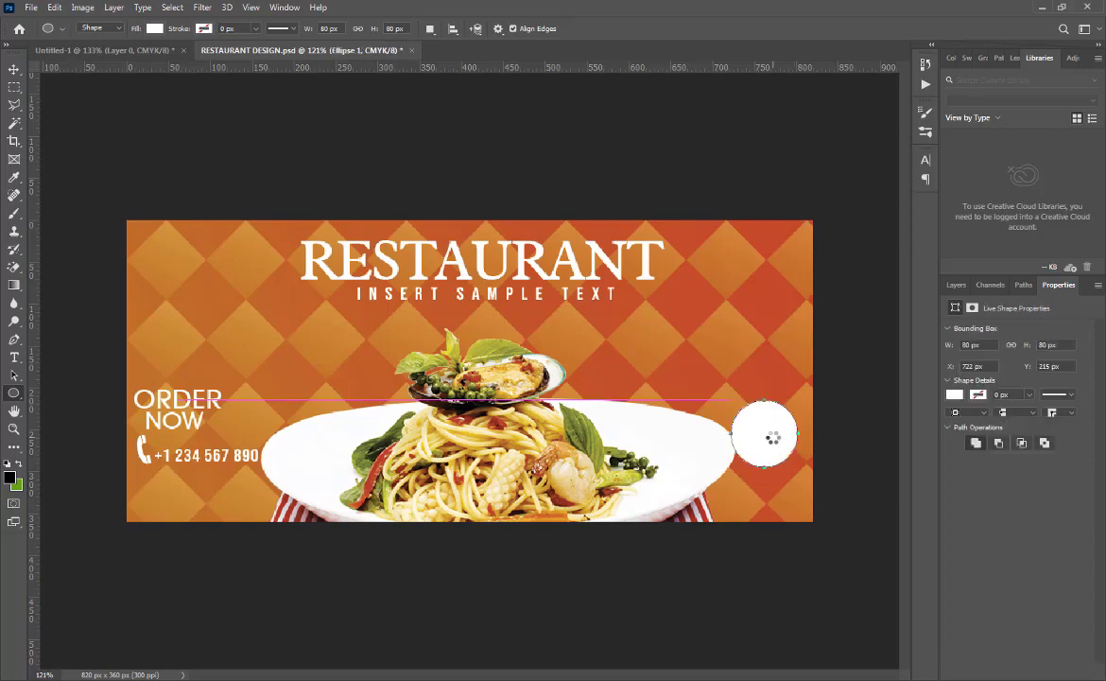
{"action": "key", "text": "v"}
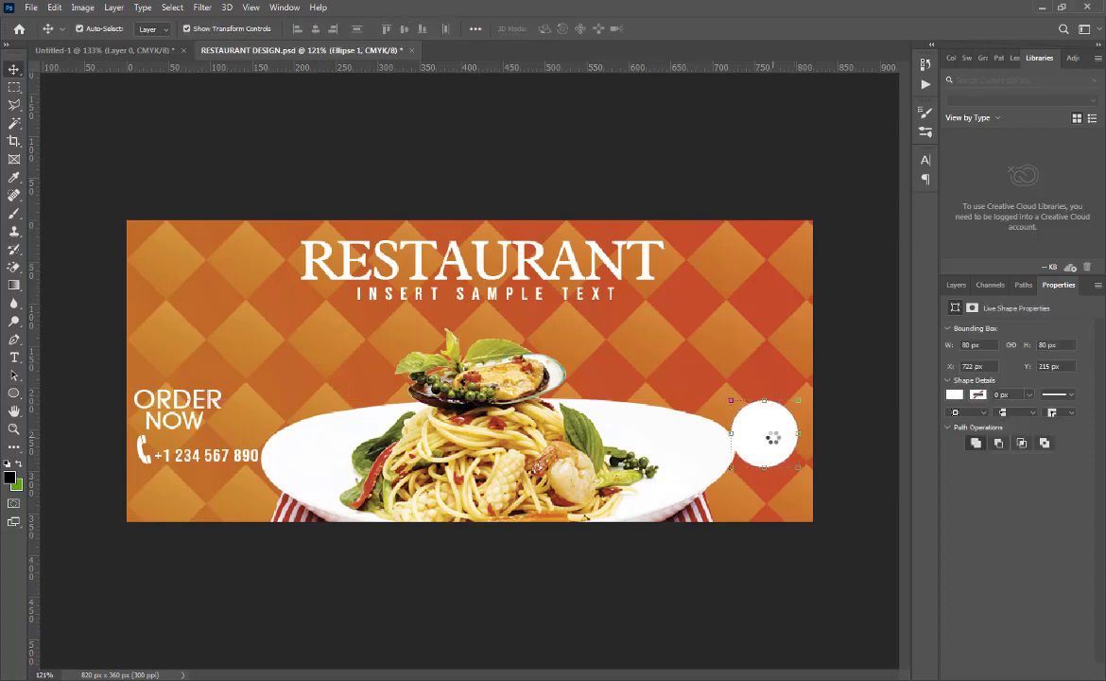
{"action": "mouse_move", "coordinate": [769, 424]}
{"action": "left_mouse_down"}
{"action": "mouse_move", "coordinate": [776, 449]}
{"action": "mouse_move", "coordinate": [768, 409]}
{"action": "left_mouse_up"}
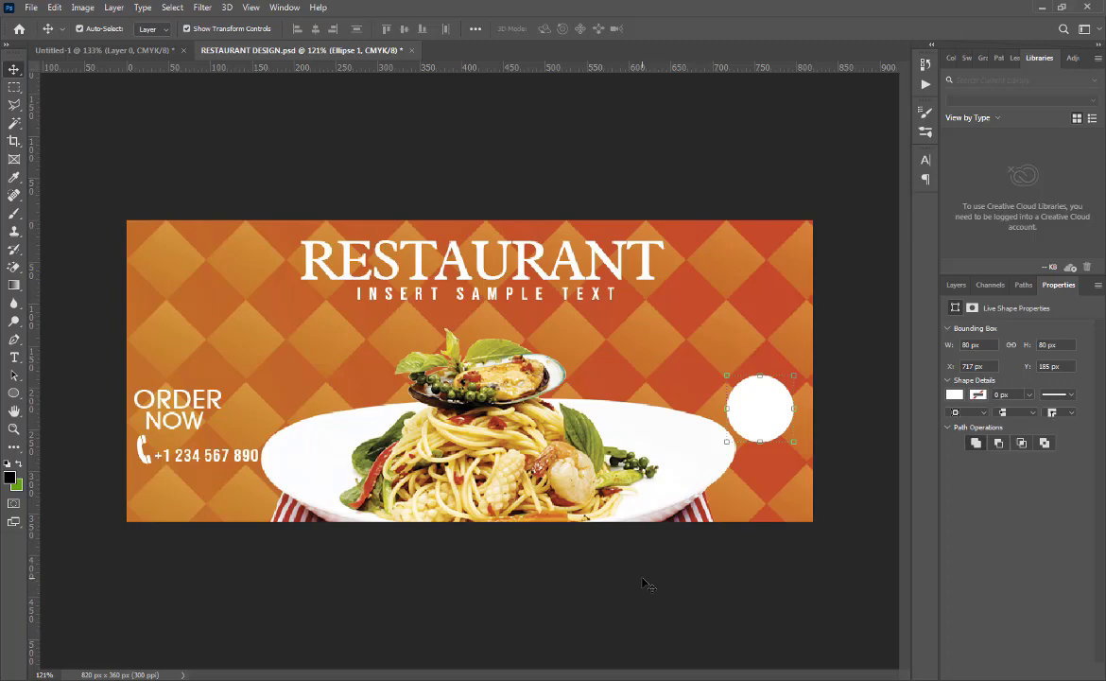
{"action": "scroll", "coordinate": [834, 435], "scroll_direction": "up", "scroll_amount": 4}
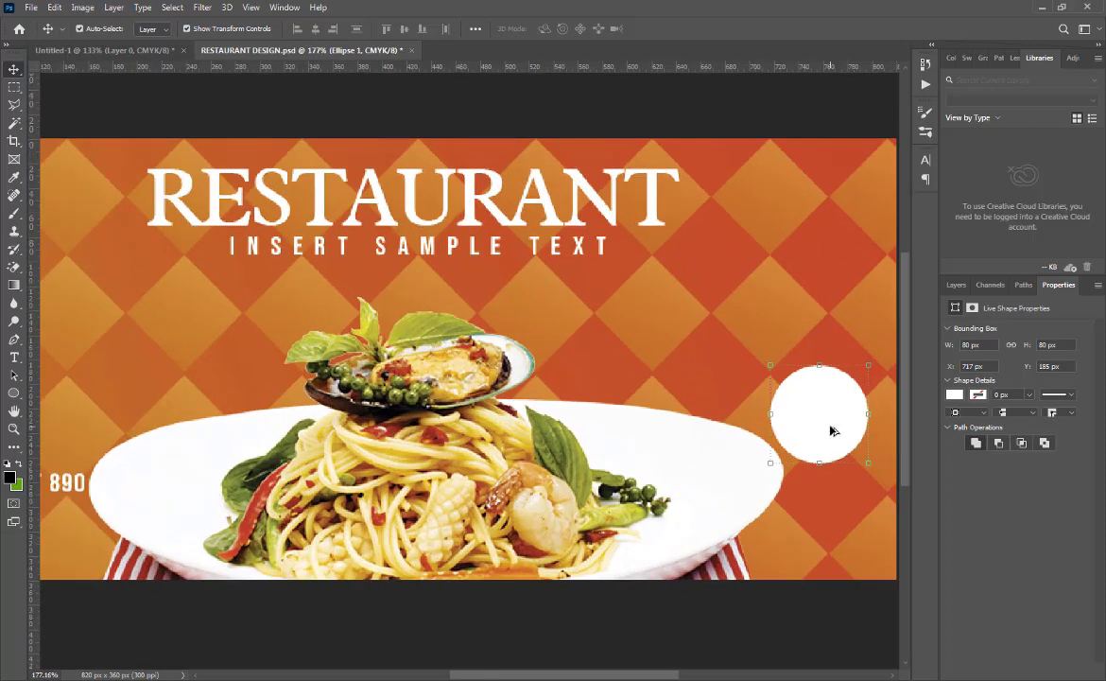
{"action": "scroll", "coordinate": [870, 432], "scroll_direction": "up", "scroll_amount": 3}
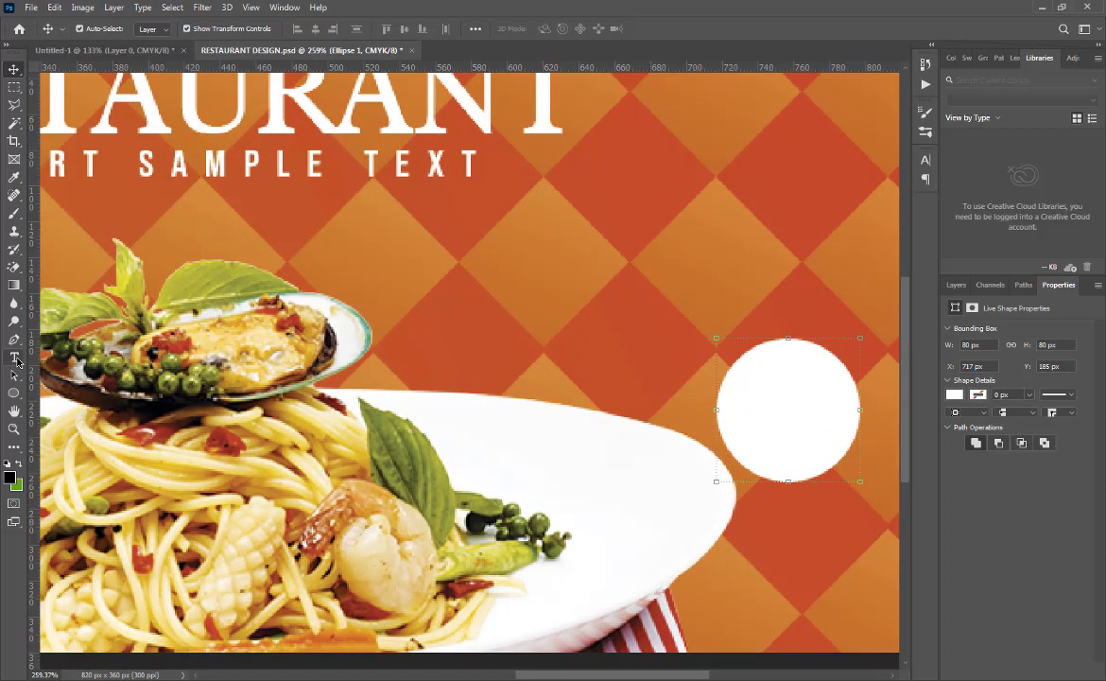
{"action": "key", "text": "t"}
{"action": "left_click", "coordinate": [735, 390]}
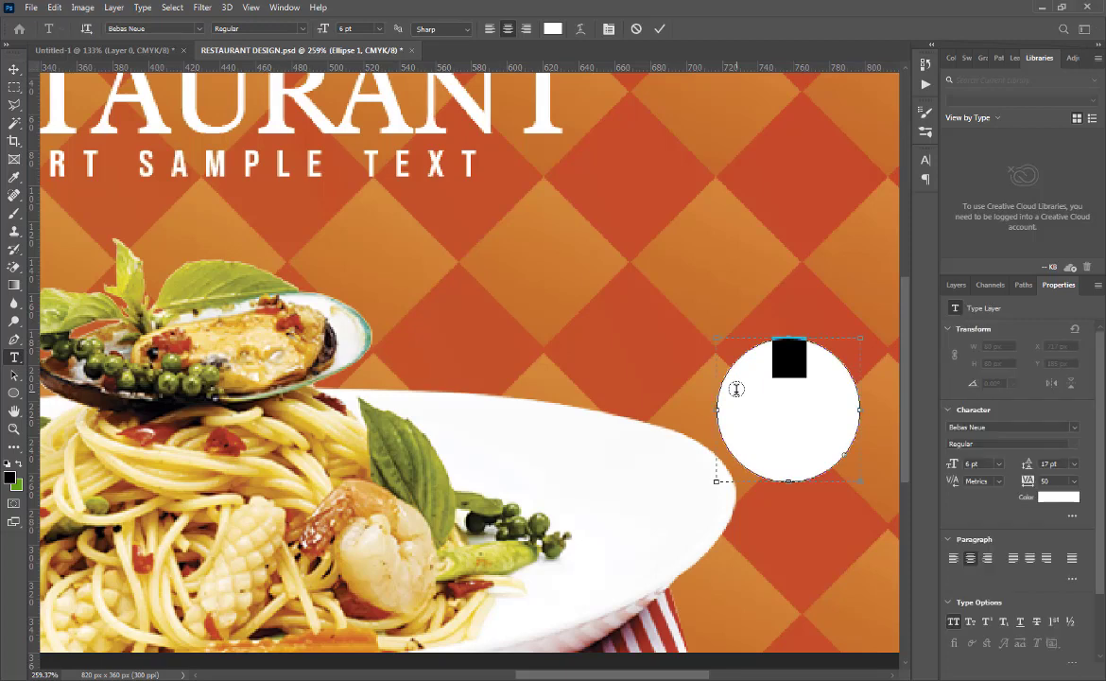
{"action": "left_click", "coordinate": [637, 29]}
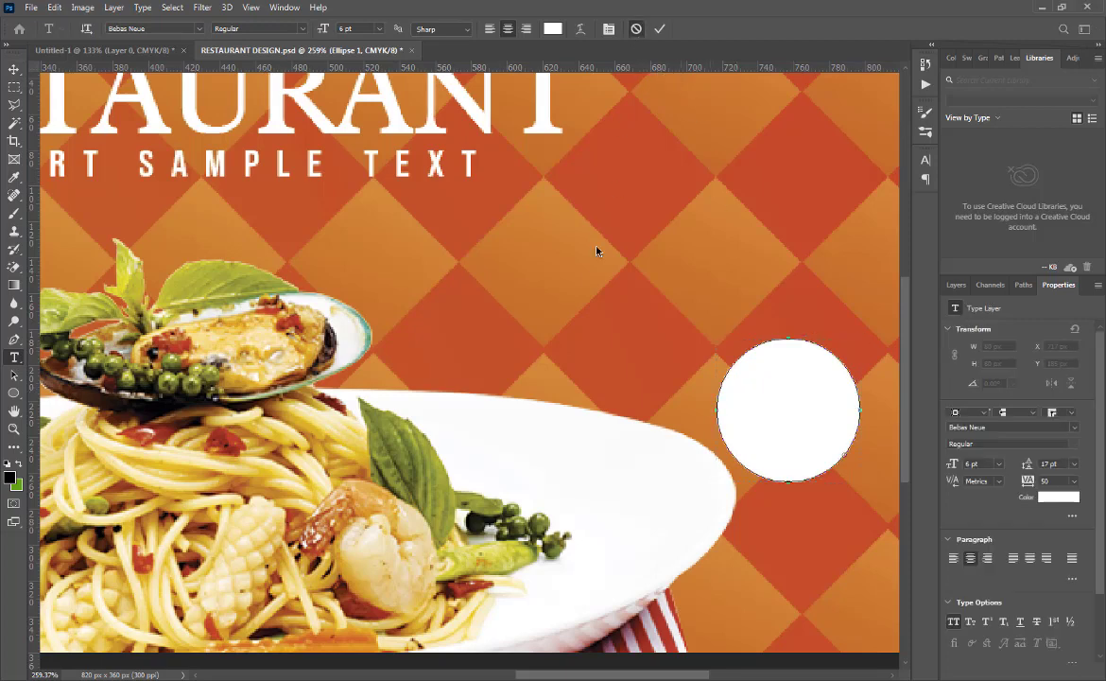
- Add the text "30" in red sampled from a background diamond, and place it in the upper part of the white circle
{"action": "left_click", "coordinate": [574, 277]}
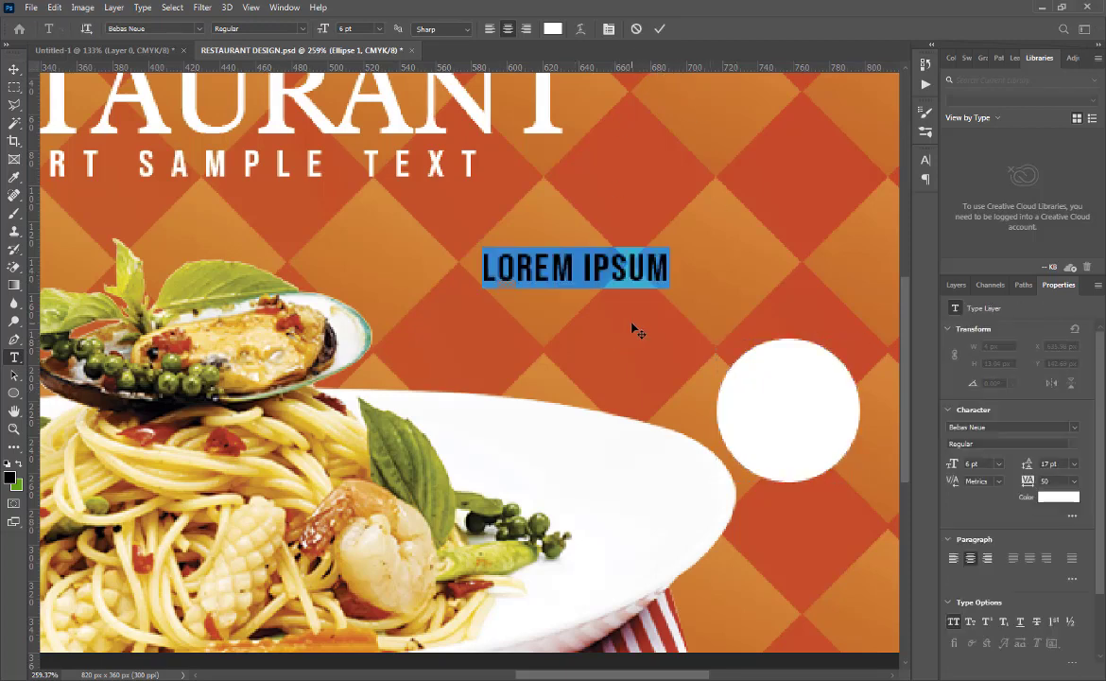
{"action": "type", "text": "30"}
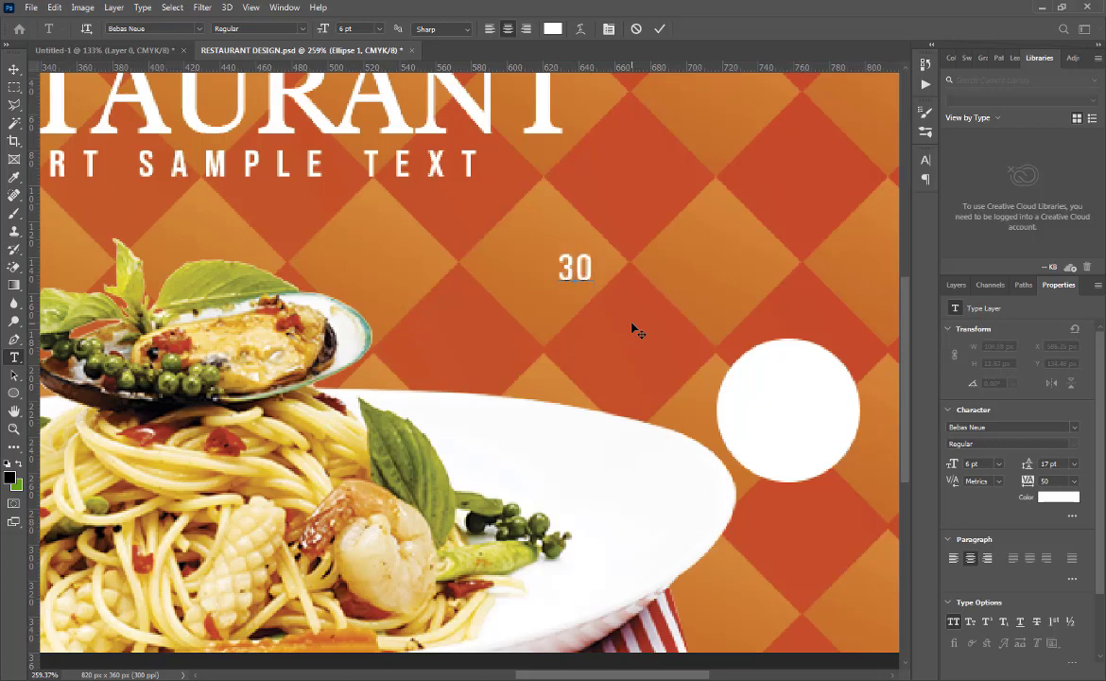
{"action": "double_click", "coordinate": [580, 269]}
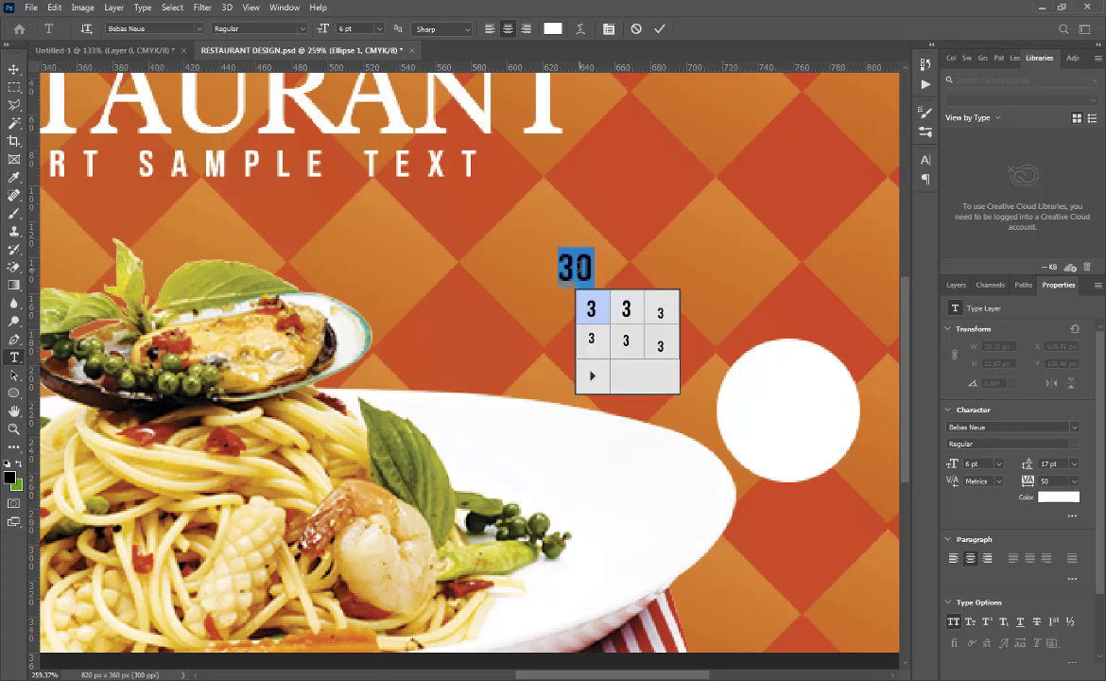
{"action": "left_click", "coordinate": [553, 28]}
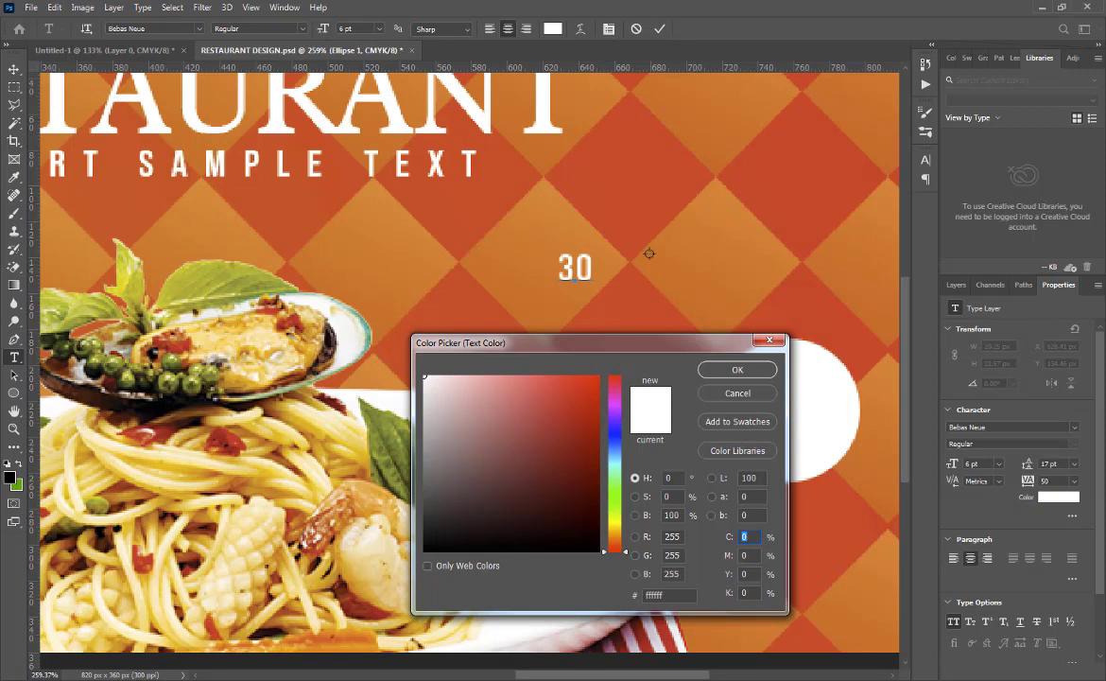
{"action": "left_click", "coordinate": [662, 200]}
{"action": "left_click", "coordinate": [735, 371]}
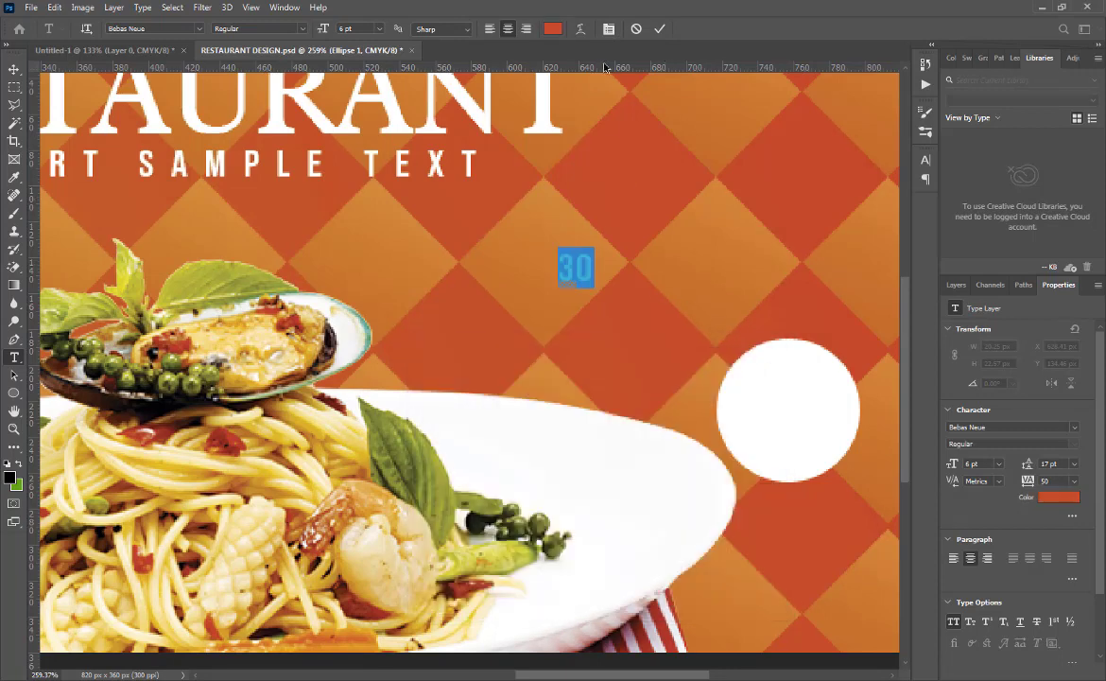
{"action": "left_click", "coordinate": [658, 30]}
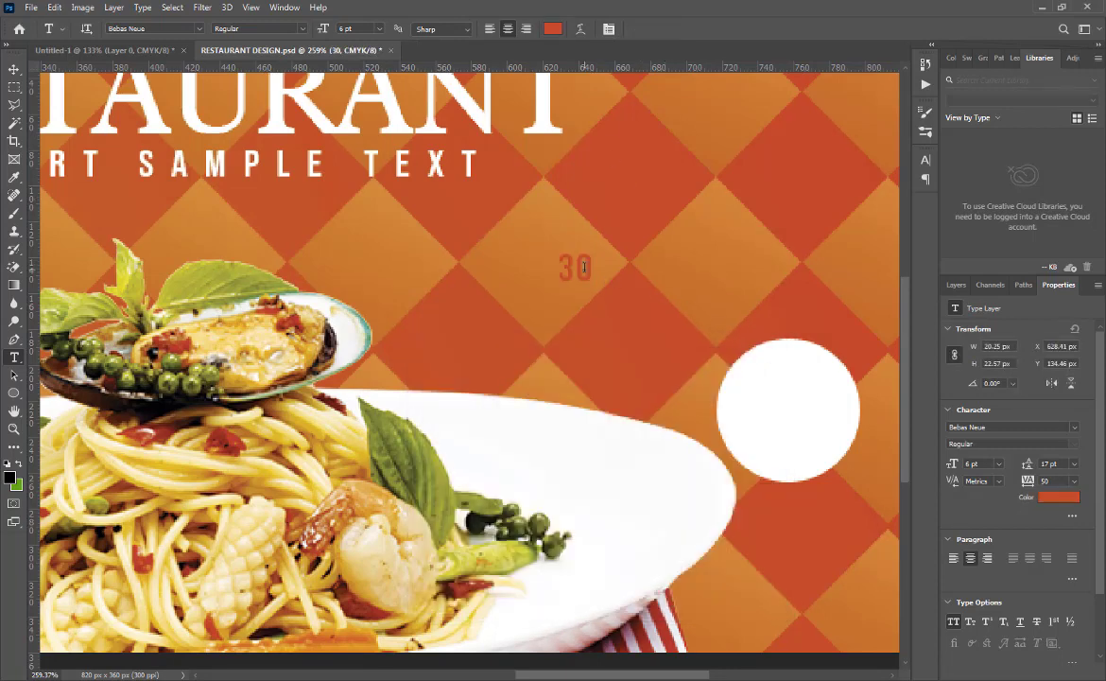
{"action": "key", "text": "v"}
{"action": "left_click_drag", "start_coordinate": [579, 265], "coordinate": [796, 367]}
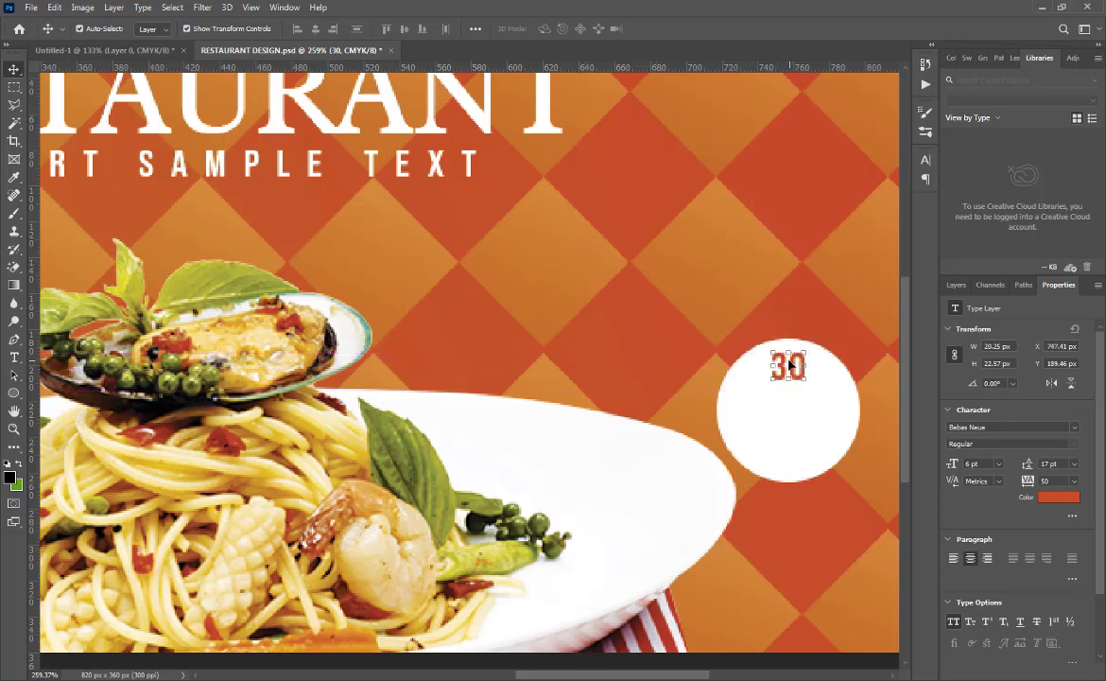
- Change the font of the "30" text to Myriad Pro
{"action": "left_click", "coordinate": [957, 285]}
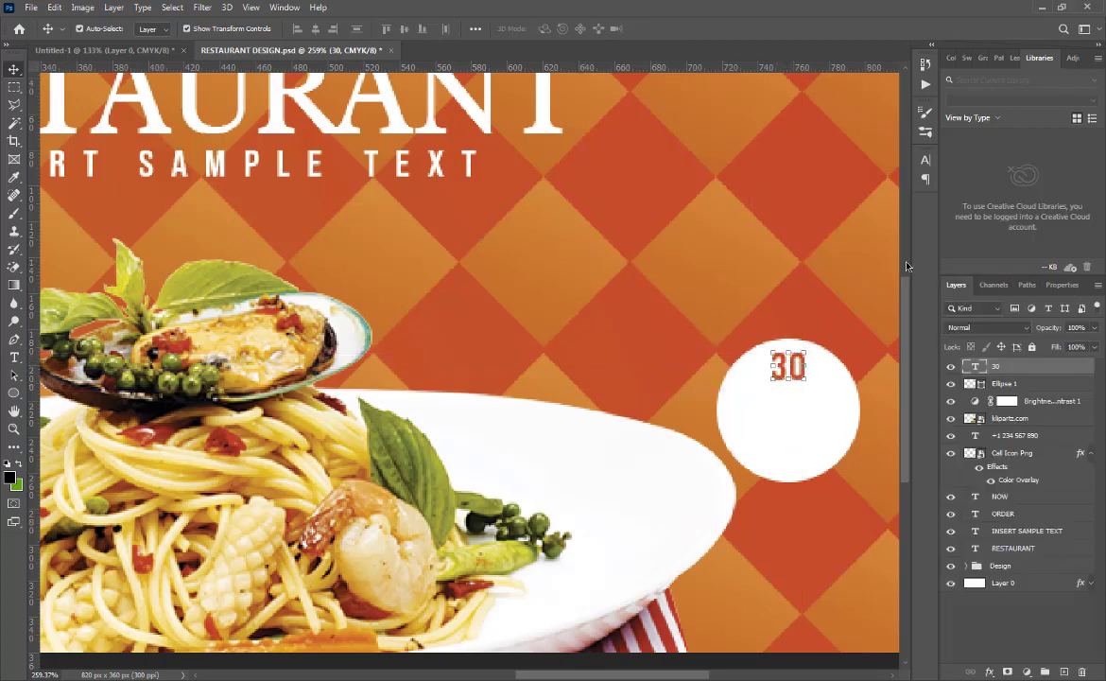
{"action": "left_click", "coordinate": [925, 162]}
{"action": "left_click", "coordinate": [844, 180]}
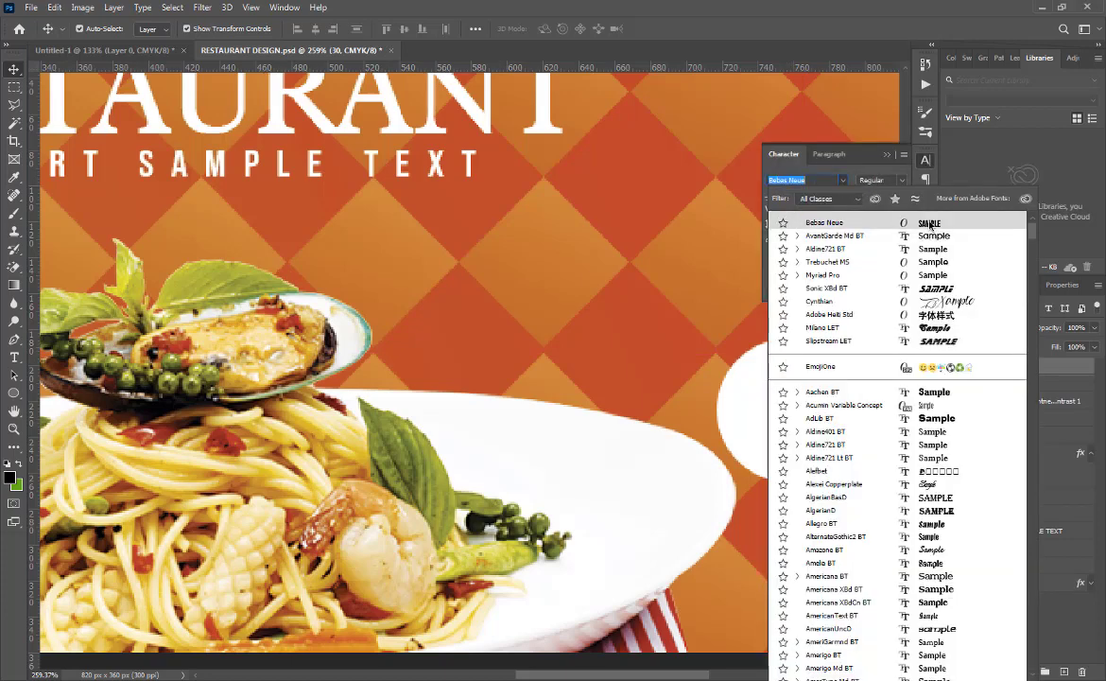
{"action": "left_click", "coordinate": [931, 224]}
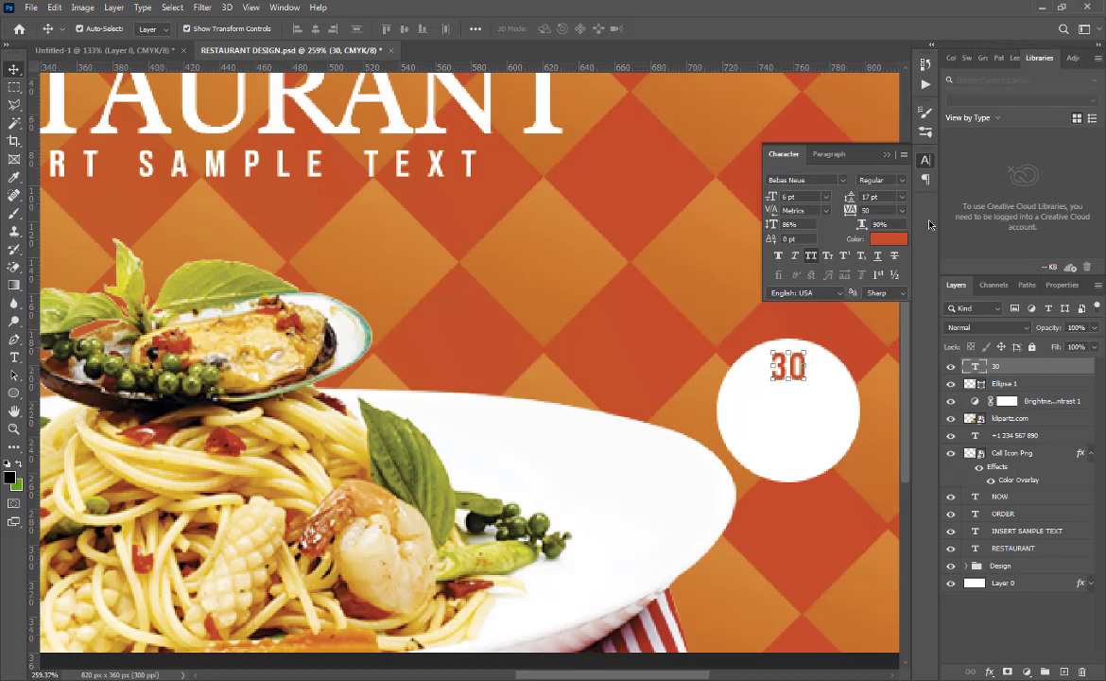
{"action": "left_click", "coordinate": [844, 181]}
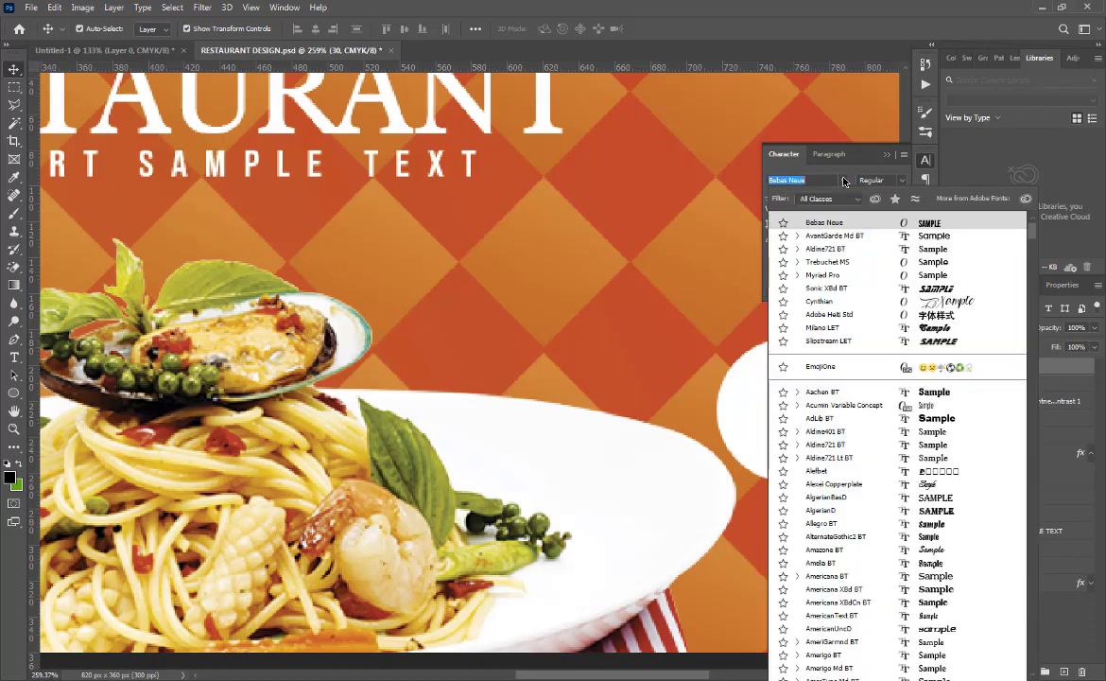
{"action": "left_click", "coordinate": [946, 275]}
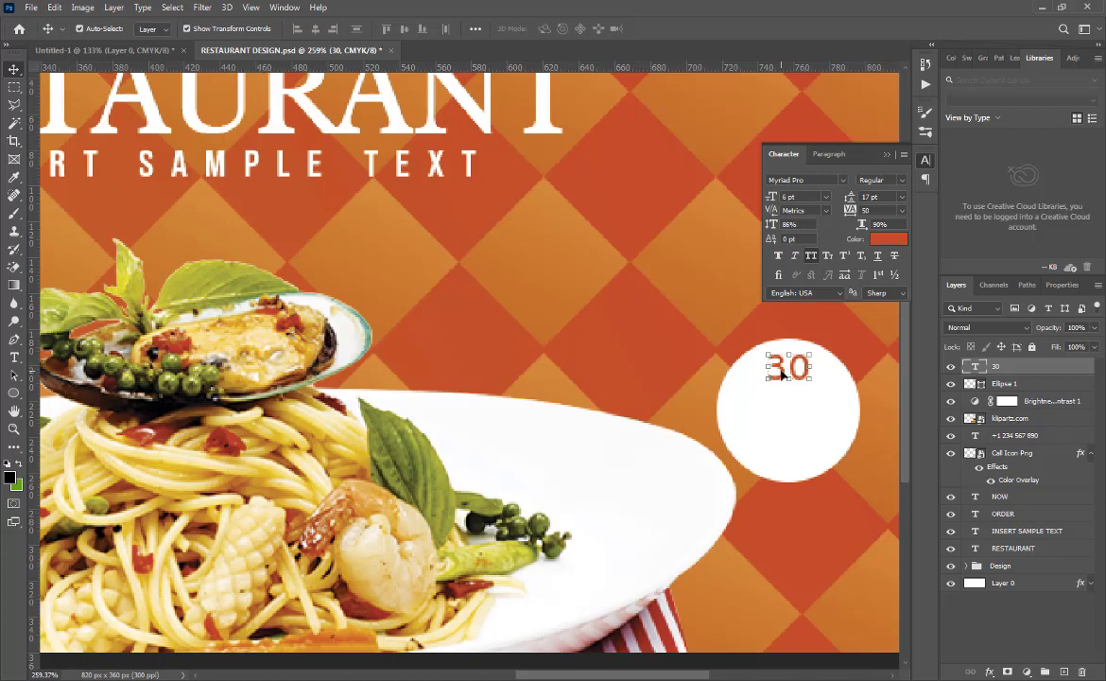
- Enlarge the "30" text to about 127% inside the circle and commit the transform
{"action": "mouse_move", "coordinate": [768, 381]}
{"action": "left_mouse_down"}
{"action": "mouse_move", "coordinate": [754, 395]}
{"action": "mouse_move", "coordinate": [780, 386]}
{"action": "left_mouse_up"}
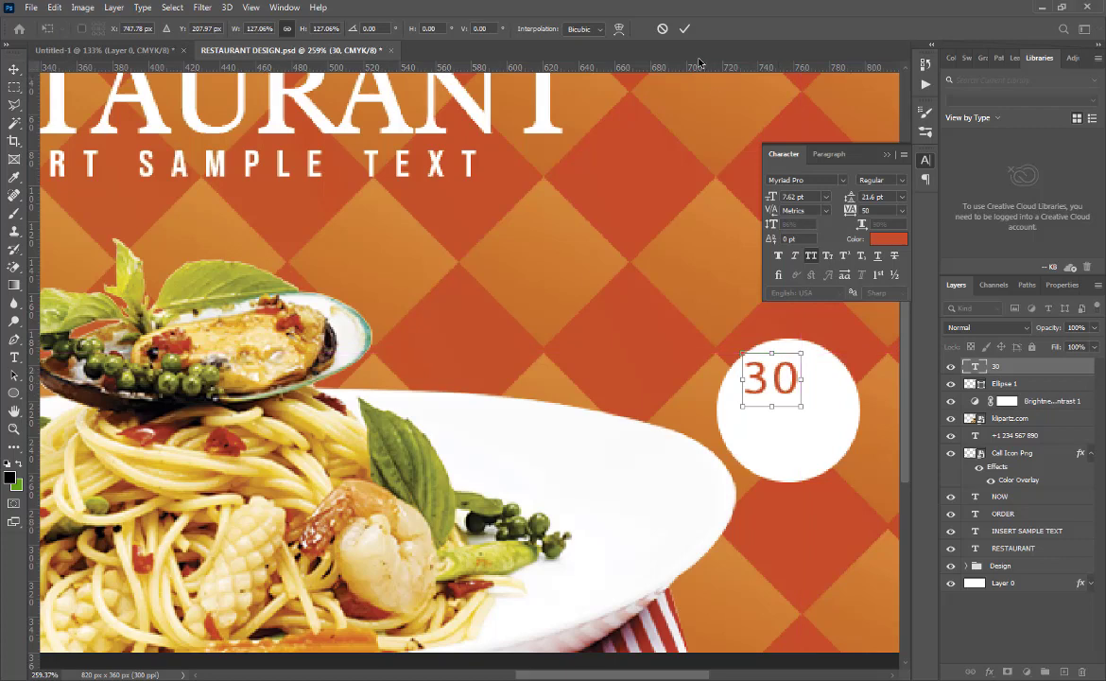
{"action": "left_click", "coordinate": [685, 29]}
{"action": "left_click", "coordinate": [779, 426]}
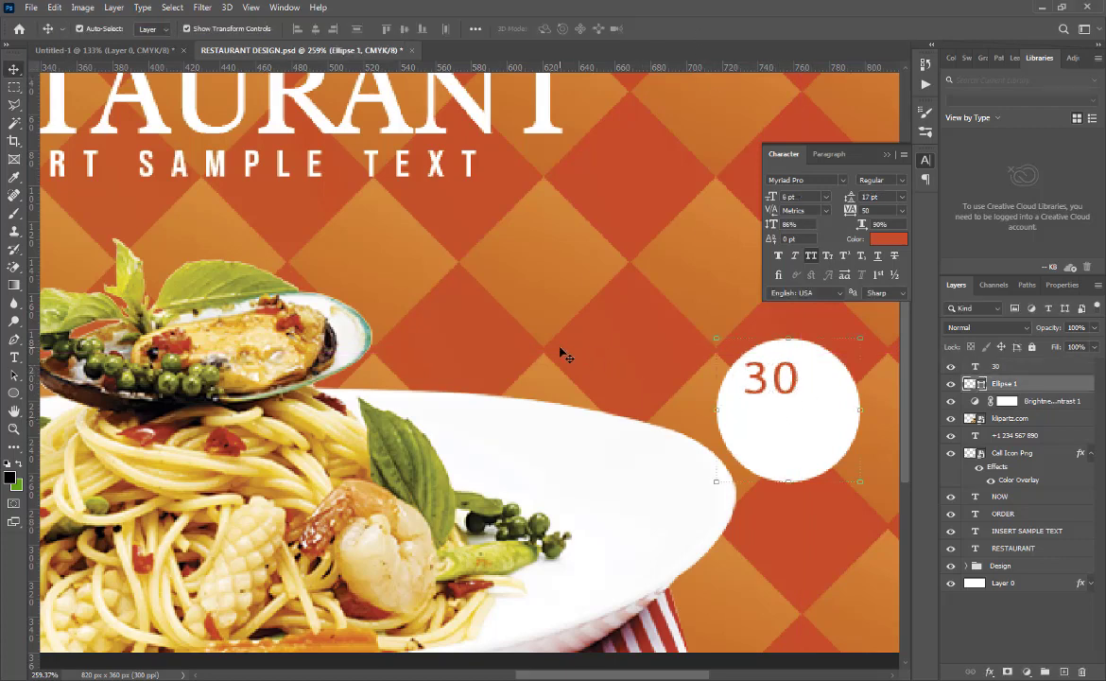
- Append a percent sign to the "30" text in the circle
{"action": "key", "text": "t"}
{"action": "left_click", "coordinate": [801, 378]}
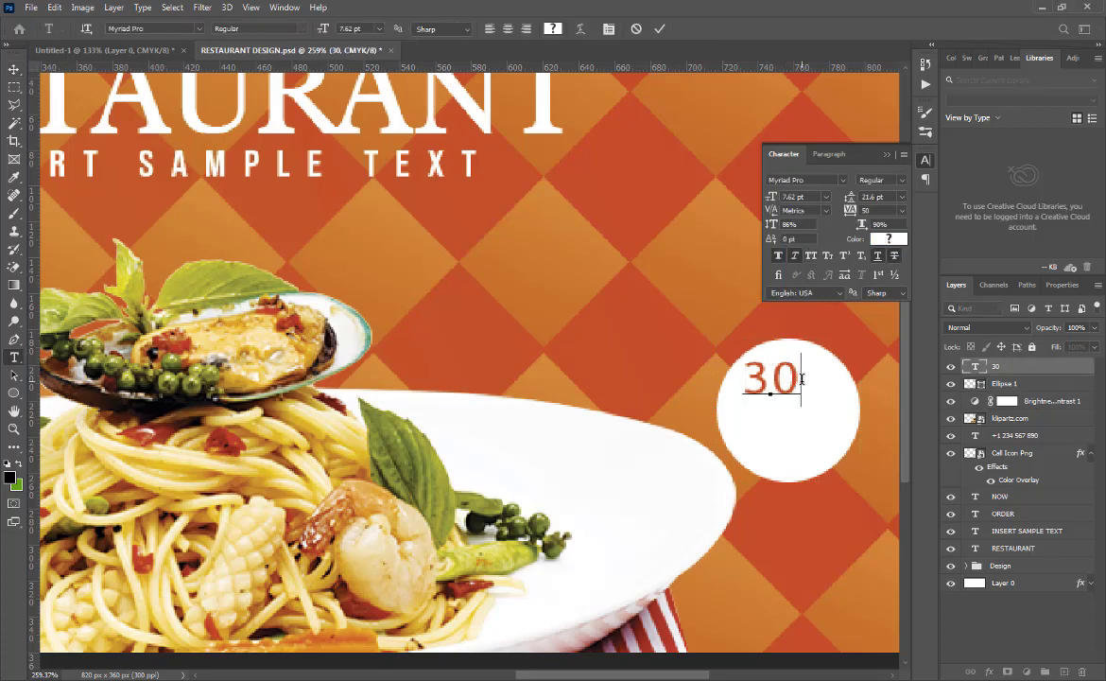
{"action": "type", "text": "%"}
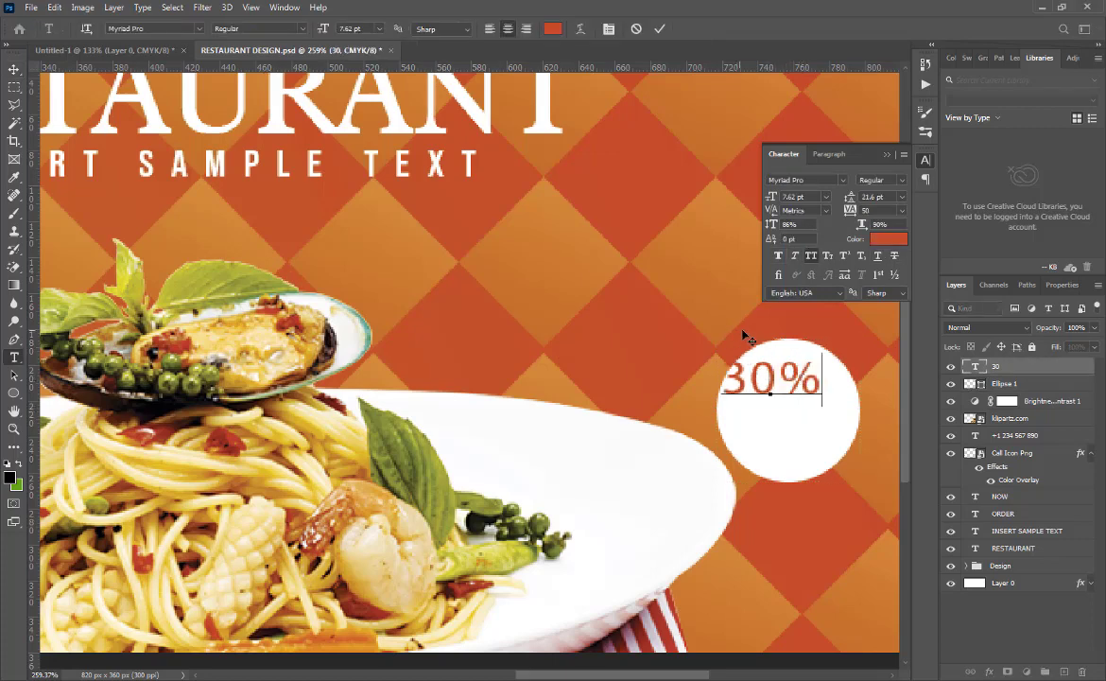
- Recolour the whole "30%" text to black (000000) and commit the text edit
{"action": "double_click", "coordinate": [795, 374]}
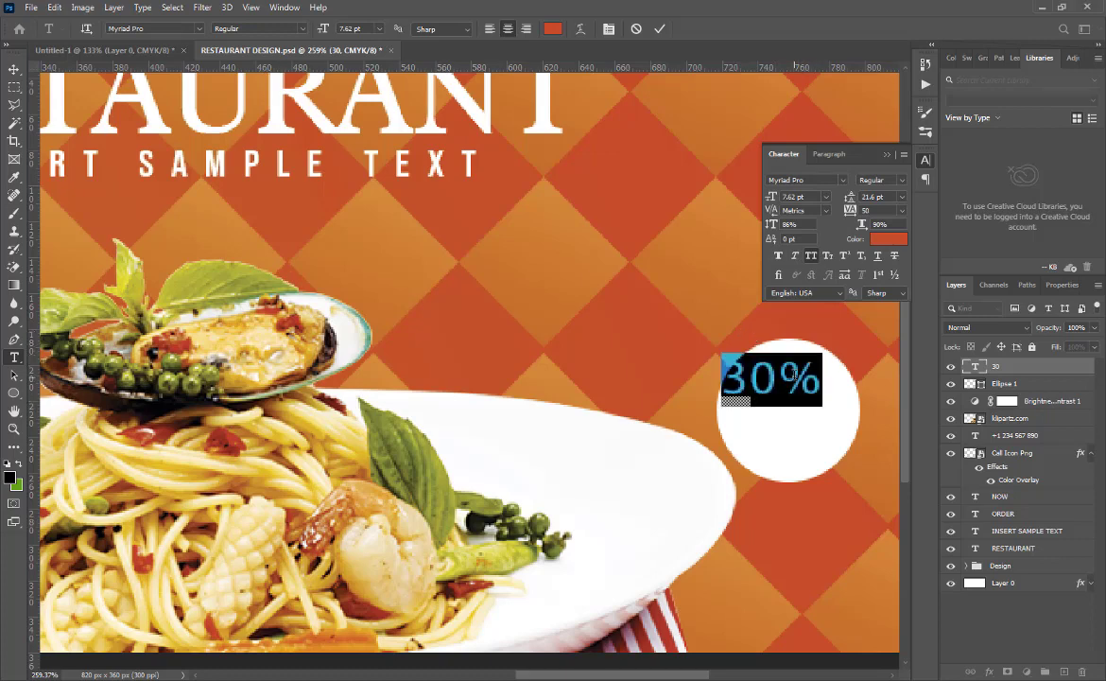
{"action": "left_click", "coordinate": [889, 238]}
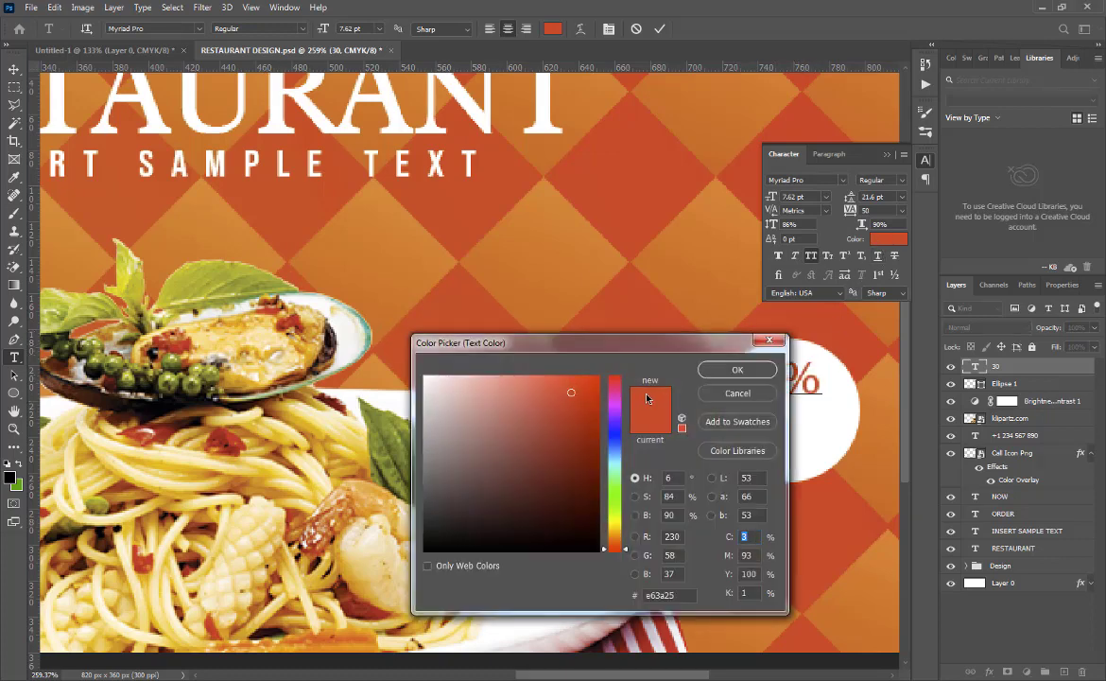
{"action": "left_click_drag", "start_coordinate": [655, 348], "coordinate": [426, 255]}
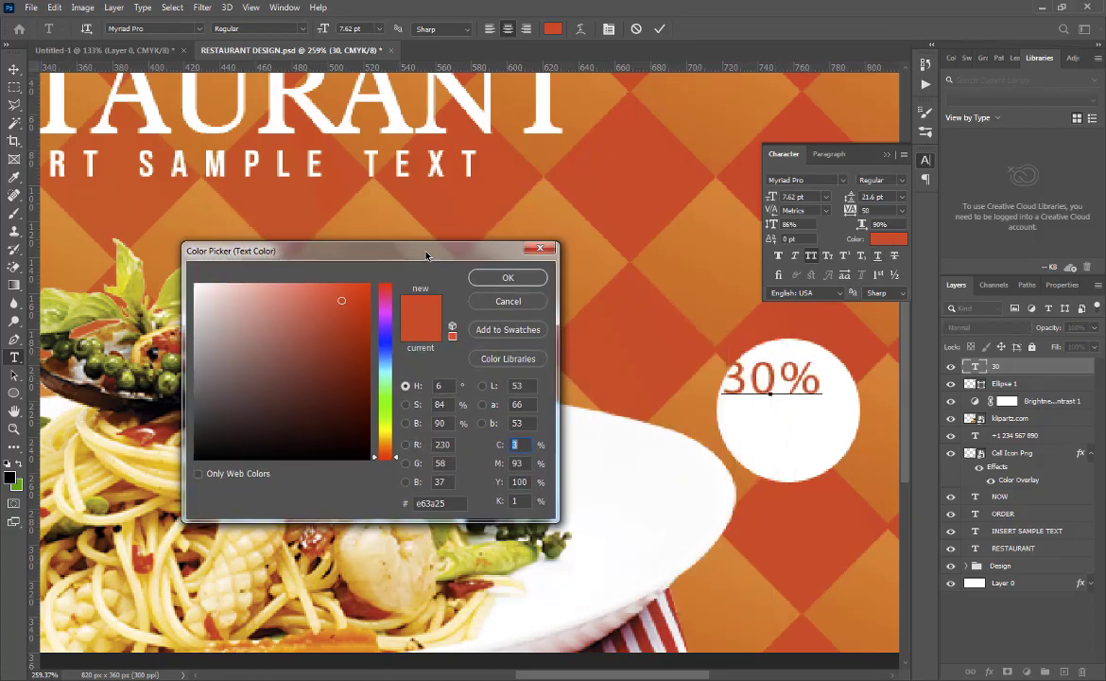
{"action": "left_click", "coordinate": [385, 436]}
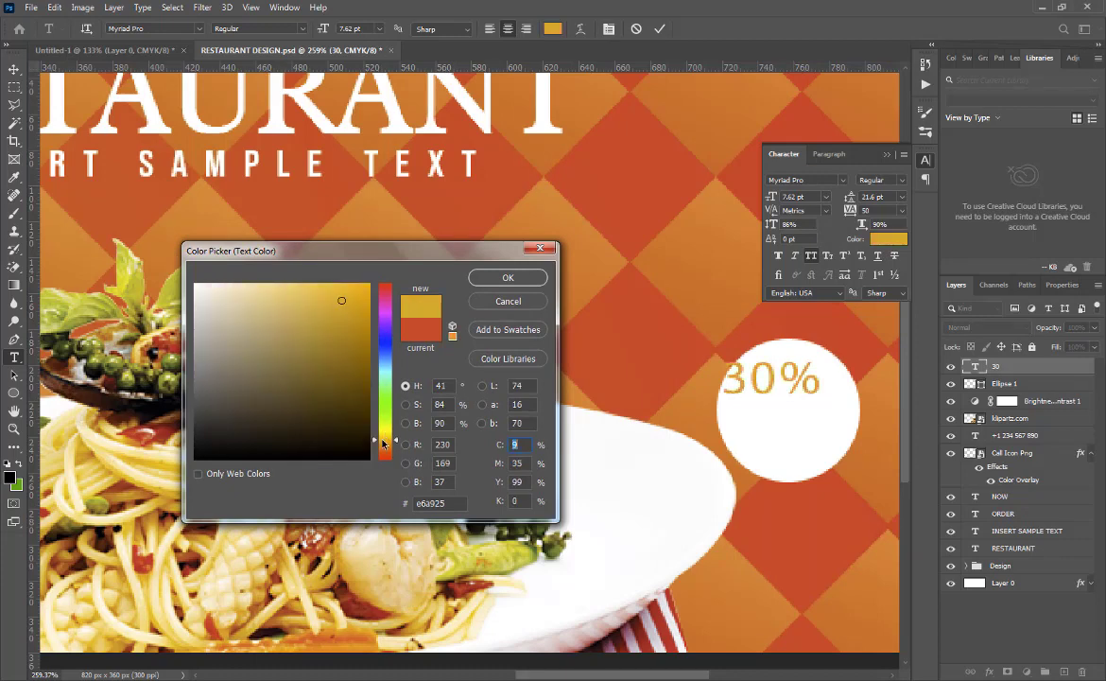
{"action": "left_click_drag", "start_coordinate": [382, 441], "coordinate": [381, 440]}
{"action": "mouse_move", "coordinate": [334, 316]}
{"action": "left_mouse_down"}
{"action": "mouse_move", "coordinate": [371, 315]}
{"action": "mouse_move", "coordinate": [380, 279]}
{"action": "left_mouse_up"}
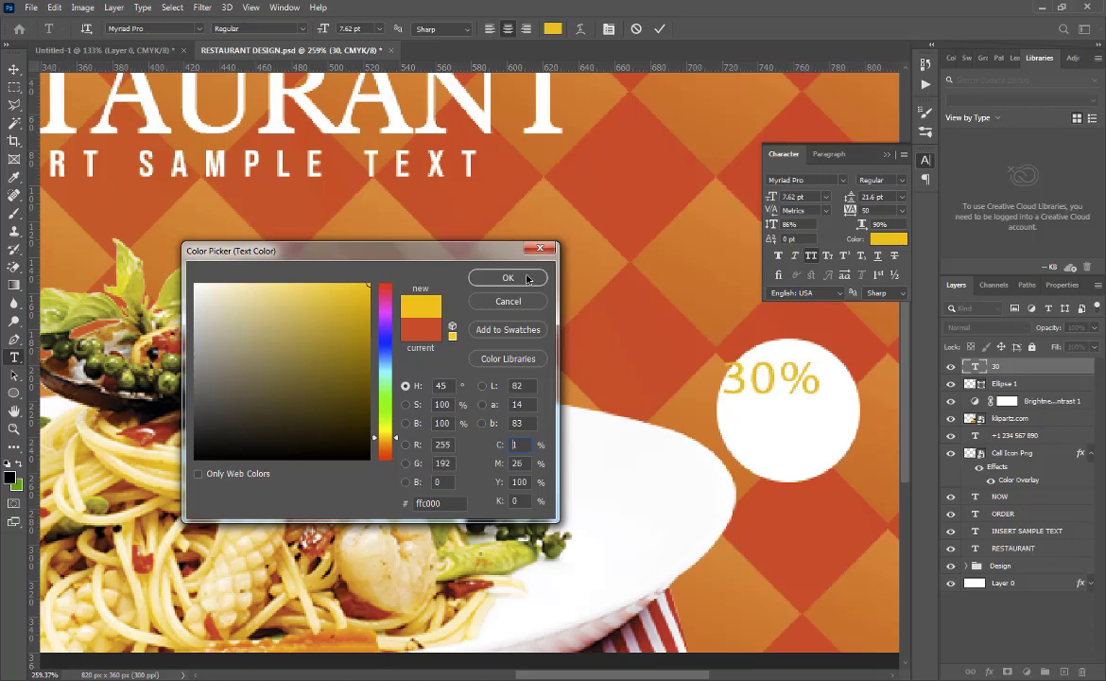
{"action": "left_click_drag", "start_coordinate": [260, 386], "coordinate": [168, 457]}
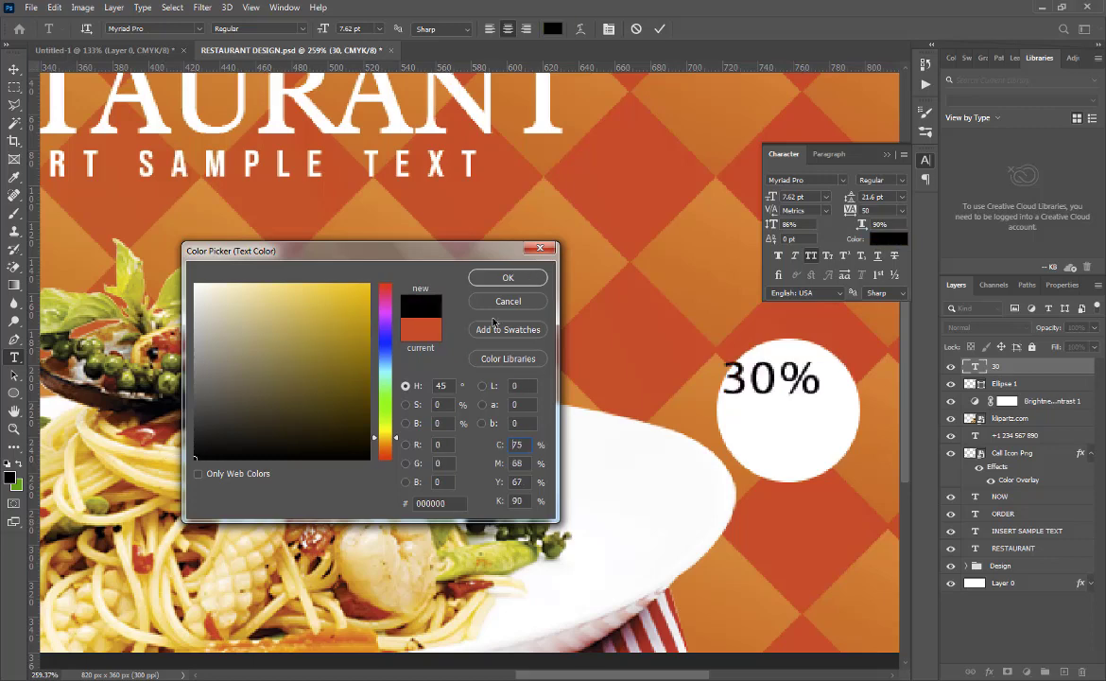
{"action": "left_click", "coordinate": [506, 278]}
{"action": "key", "text": "ctrl+Return"}
- Scale the "30%" text down to about 76%, centred near the top of the circle, and save the document
{"action": "key", "text": "v"}
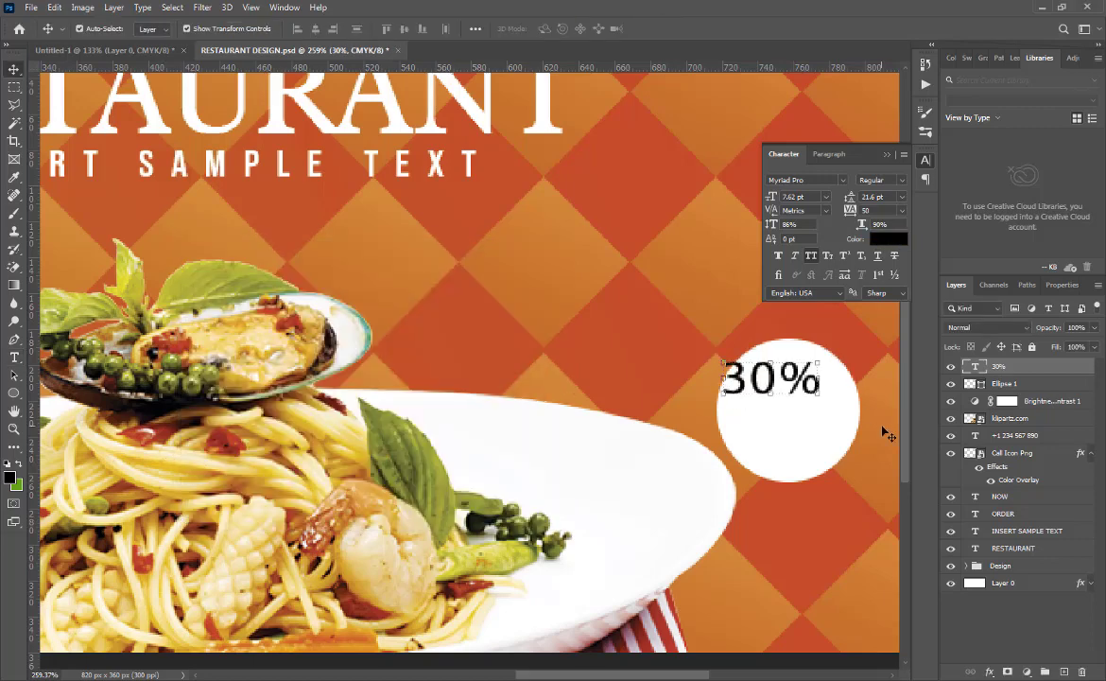
{"action": "key", "text": "ctrl+t"}
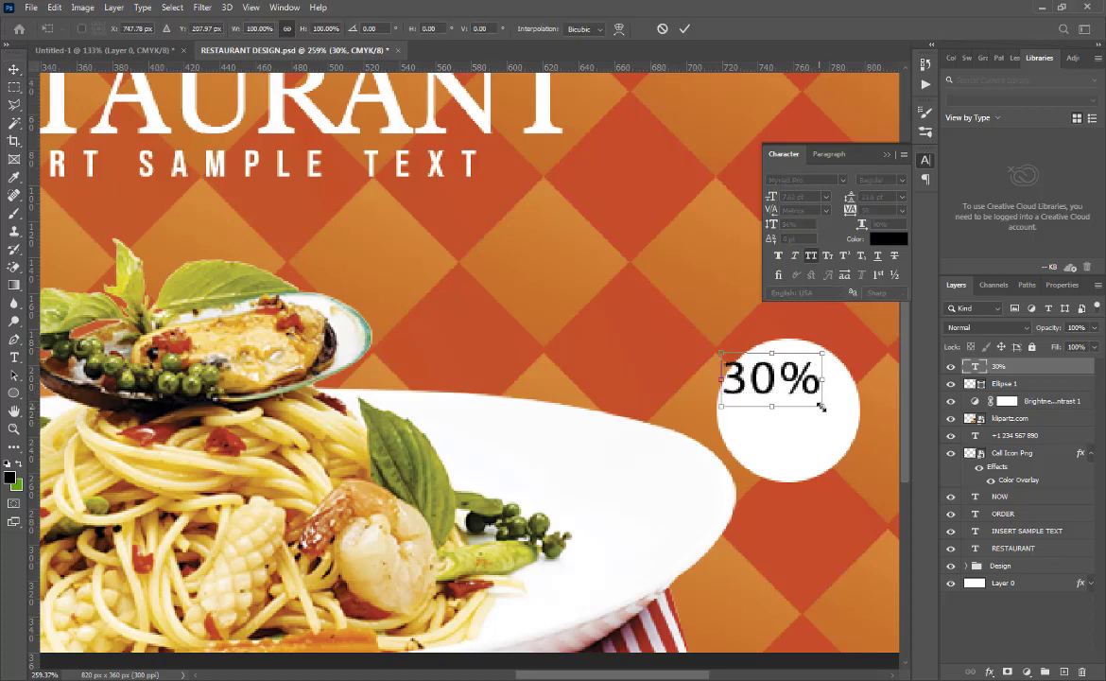
{"action": "left_click_drag", "start_coordinate": [819, 395], "coordinate": [801, 377]}
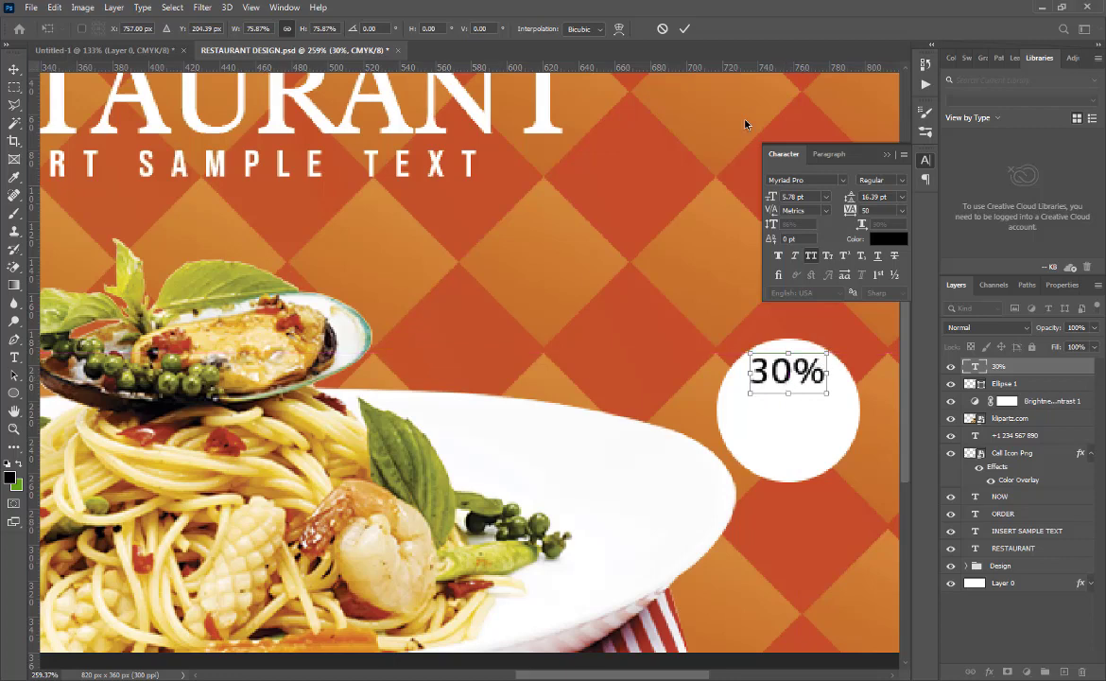
{"action": "left_click", "coordinate": [684, 29]}
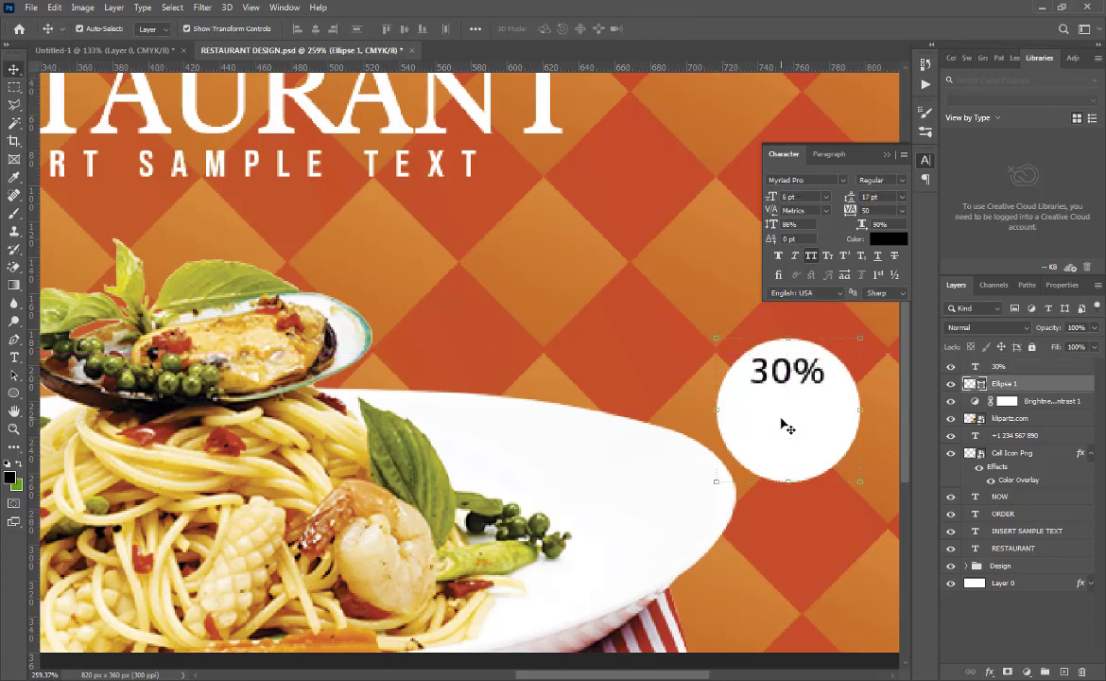
{"action": "left_click", "coordinate": [591, 350]}
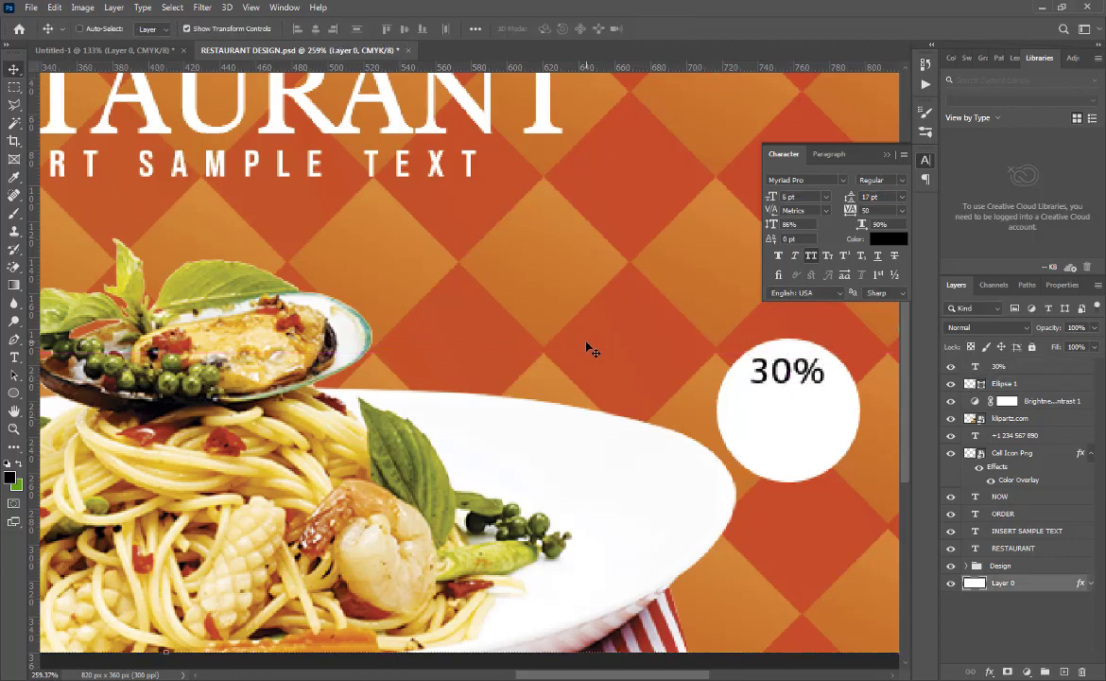
{"action": "key", "text": "ctrl+s"}
- Add the text "OF" on the background between the dish and the circle, and commit it
{"action": "left_click", "coordinate": [15, 358]}
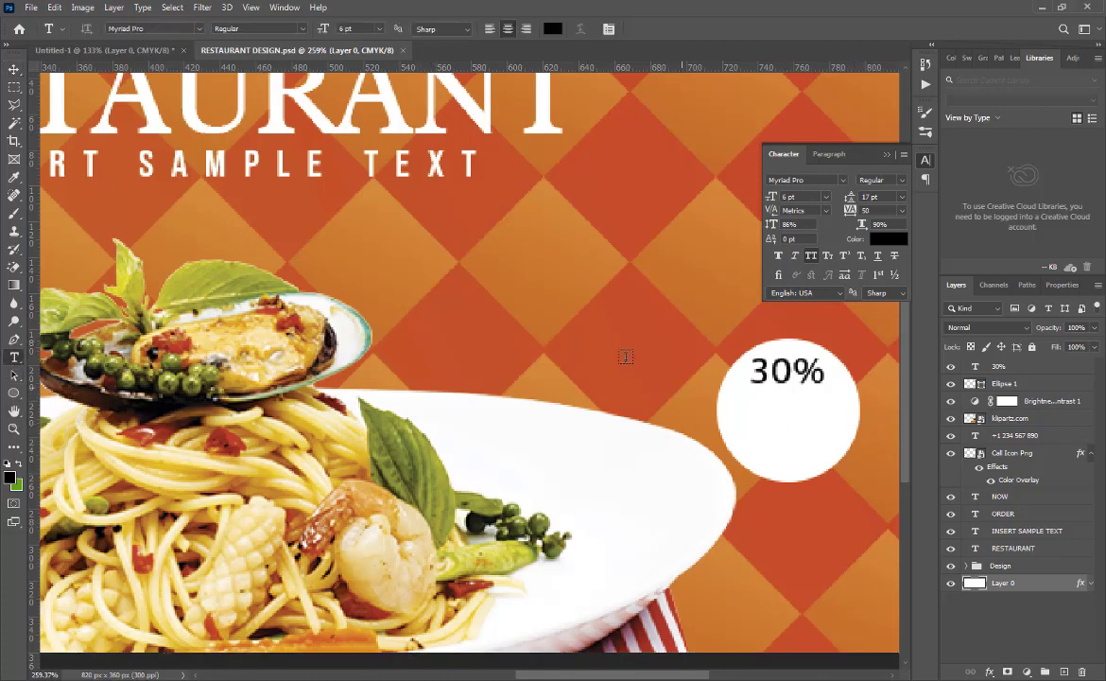
{"action": "left_click", "coordinate": [551, 321]}
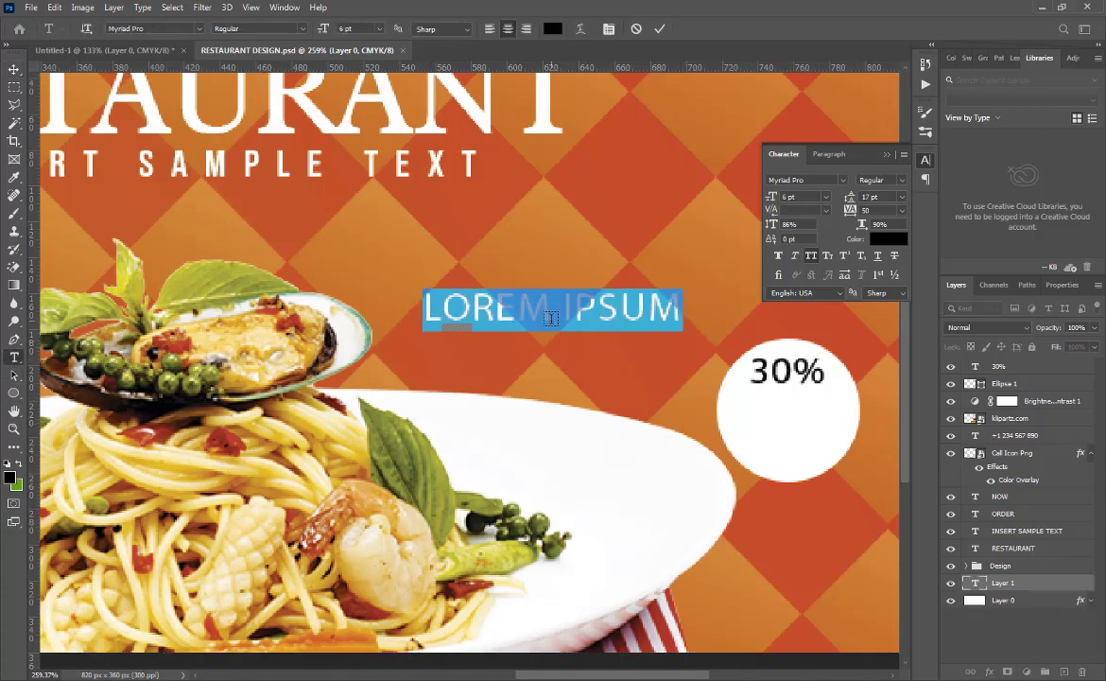
{"action": "type", "text": "OF"}
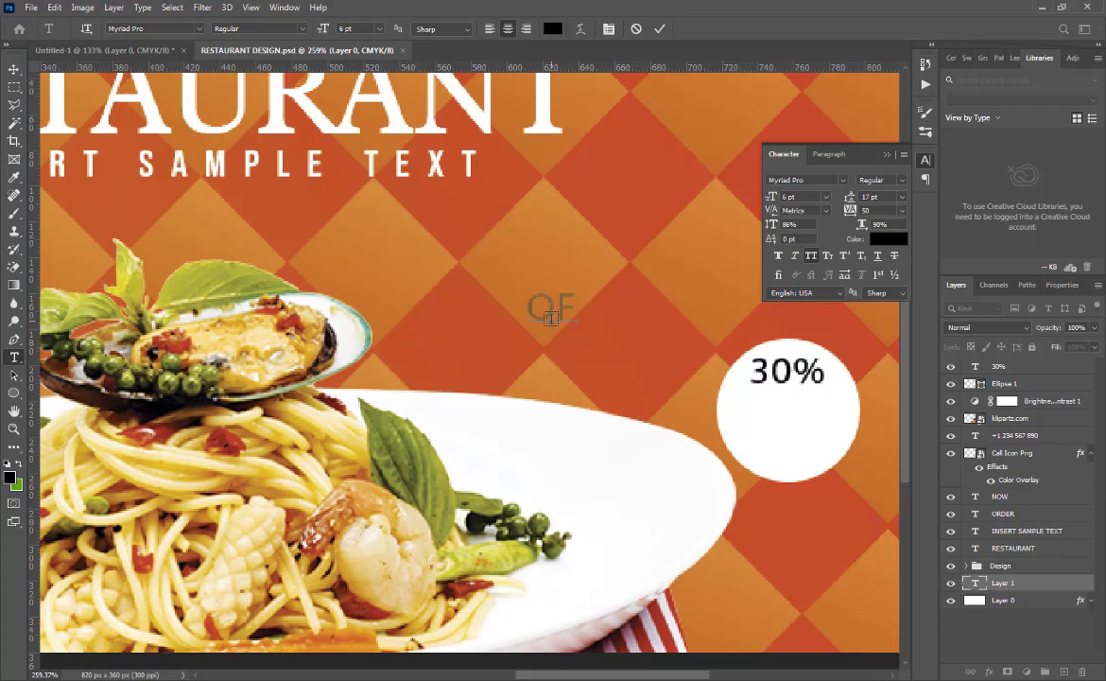
{"action": "key", "text": "ctrl+a"}
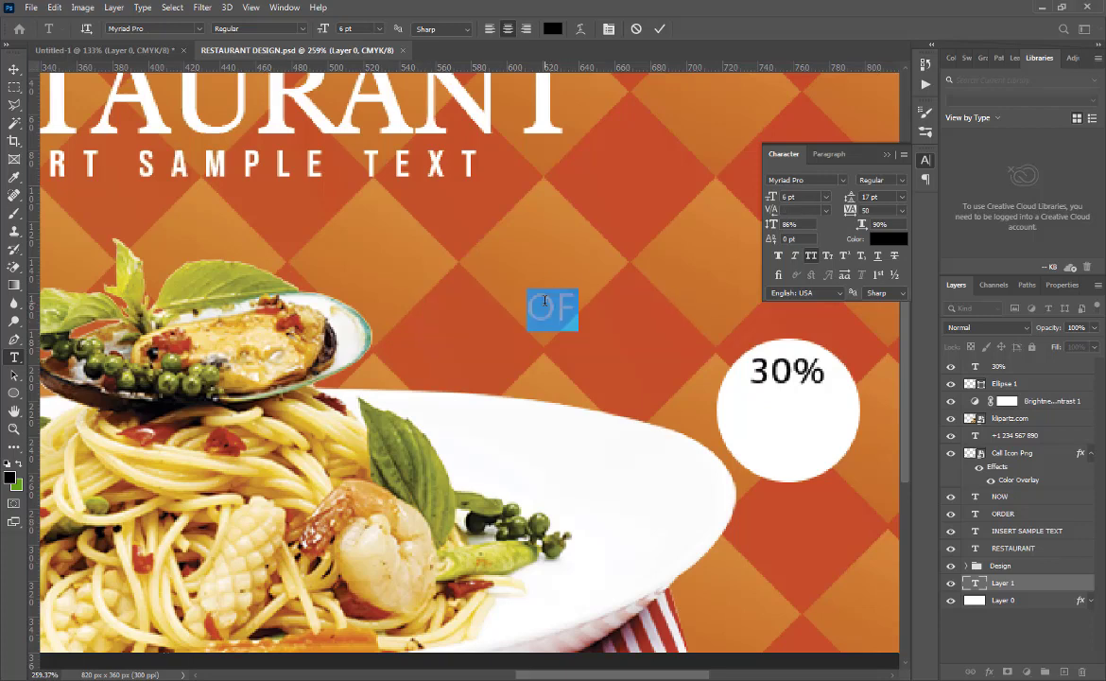
{"action": "left_click", "coordinate": [659, 29]}
{"action": "key", "text": "v"}
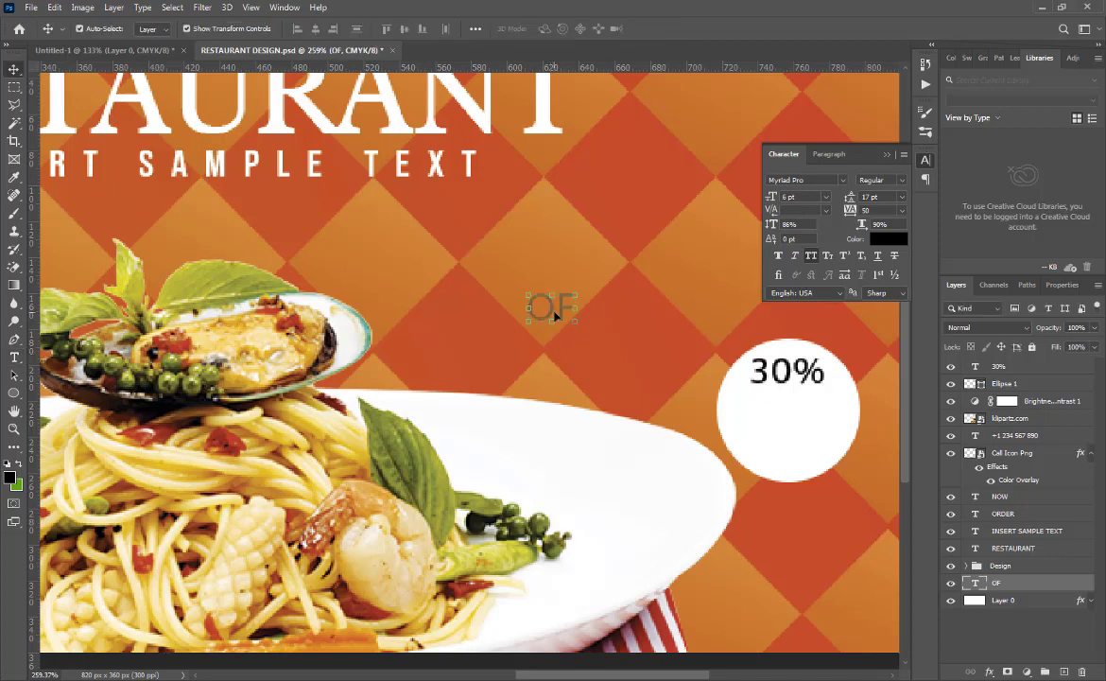
- Bring the "OF" text layer to the top of the layer stack, undoing the accidental move of a background diamond
{"action": "left_click_drag", "start_coordinate": [550, 311], "coordinate": [806, 410]}
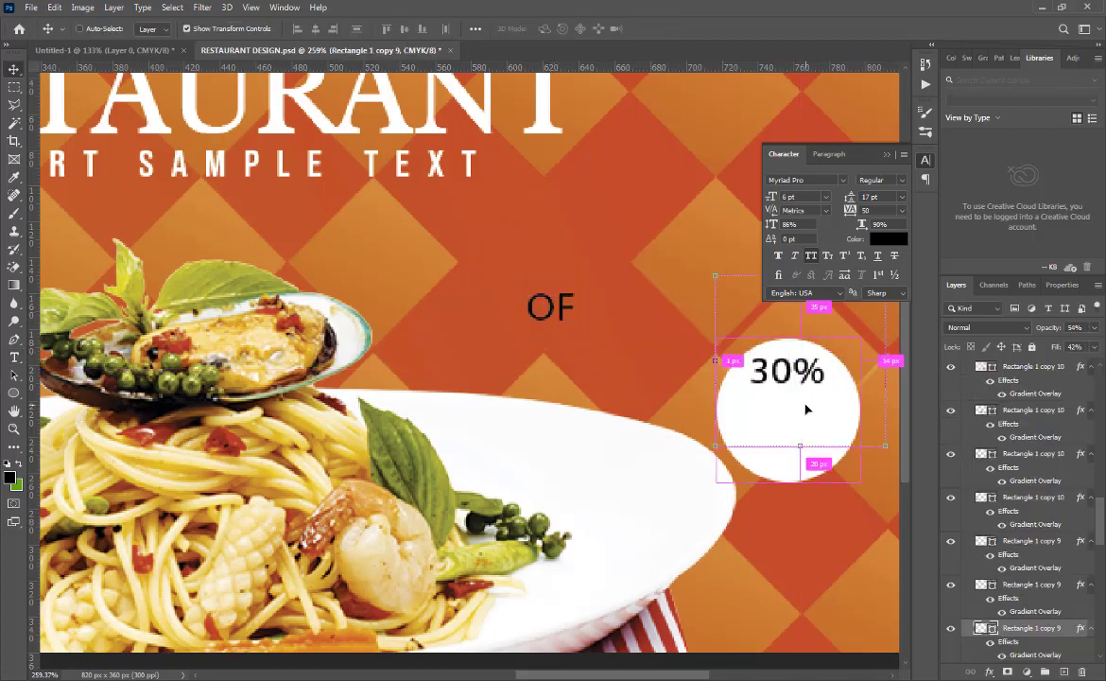
{"action": "key", "text": "ctrl+z"}
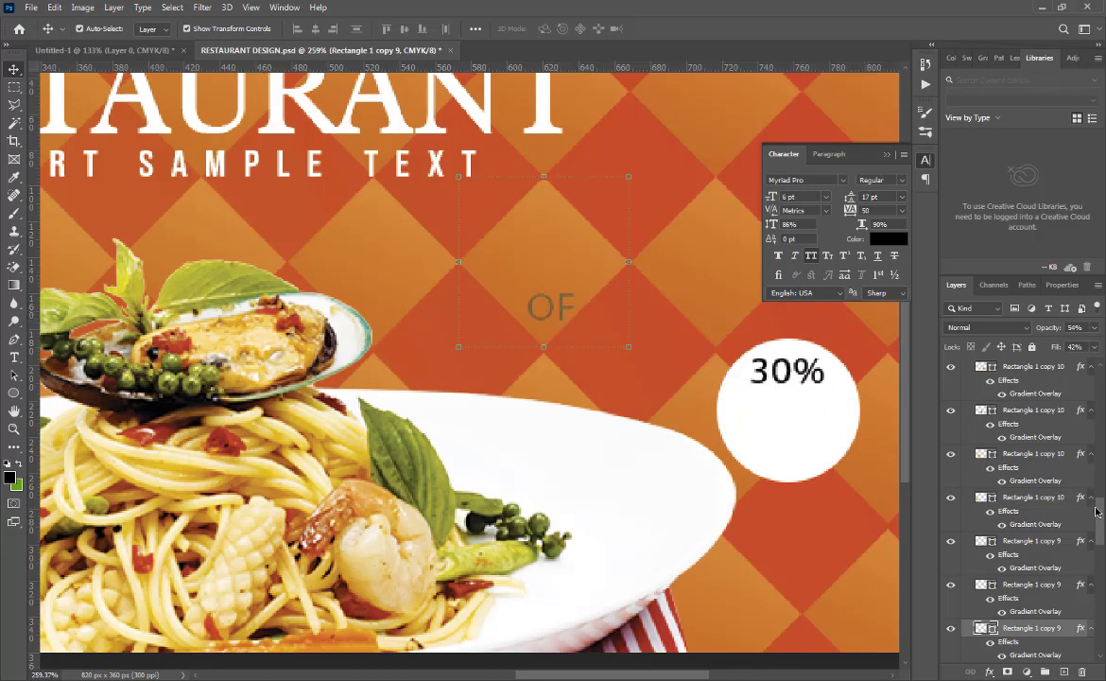
{"action": "left_click_drag", "start_coordinate": [1102, 515], "coordinate": [1100, 622]}
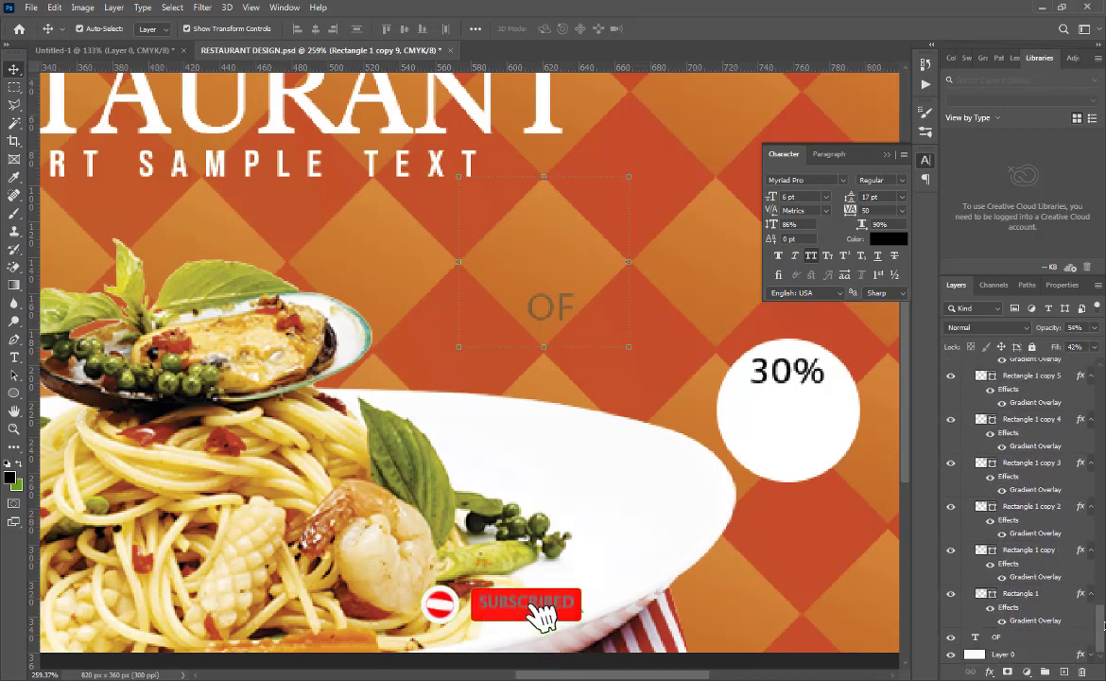
{"action": "left_click_drag", "start_coordinate": [999, 638], "coordinate": [1021, 363]}
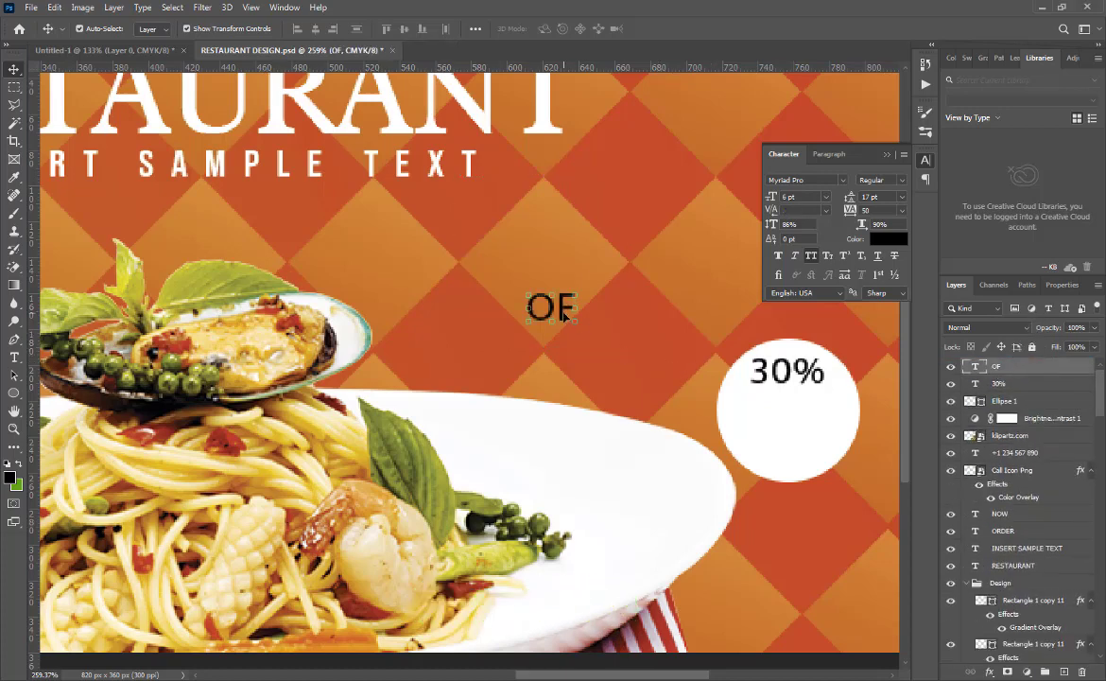
- Move the "OF" text into the circle beneath "30%" and enlarge it to about 127%
{"action": "left_click_drag", "start_coordinate": [558, 314], "coordinate": [802, 414]}
{"action": "key", "text": "ctrl+t"}
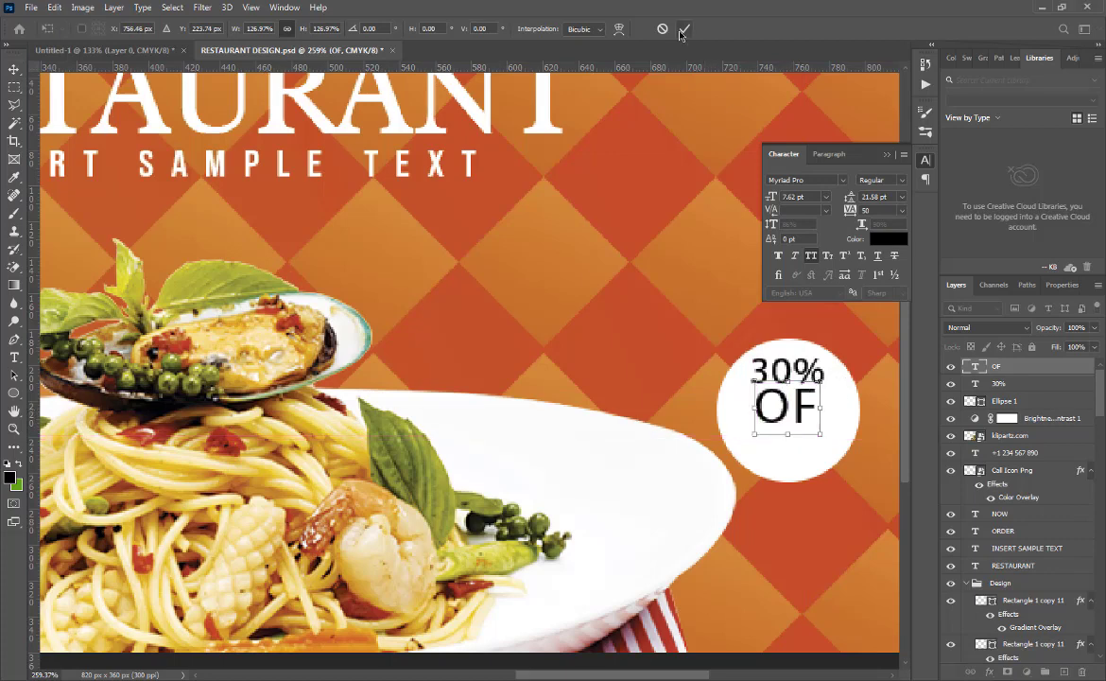
{"action": "left_click", "coordinate": [682, 31]}
- Collapse the Design layer group and clear the layer selection
{"action": "left_click", "coordinate": [794, 450]}
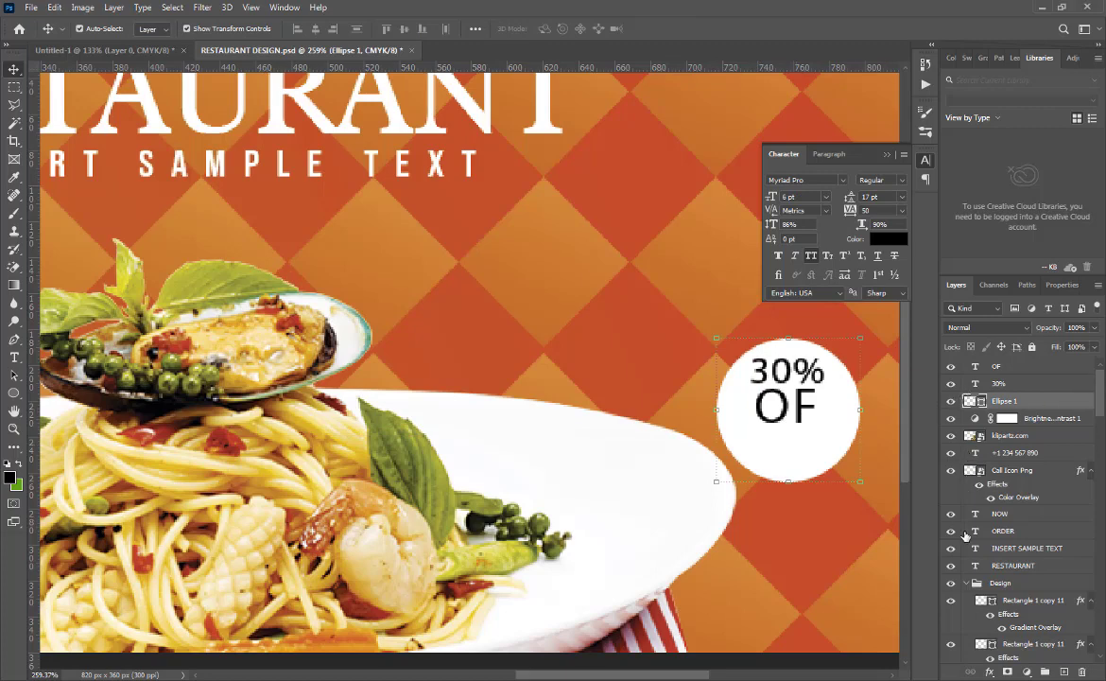
{"action": "left_click", "coordinate": [966, 583]}
{"action": "left_click", "coordinate": [1006, 624]}
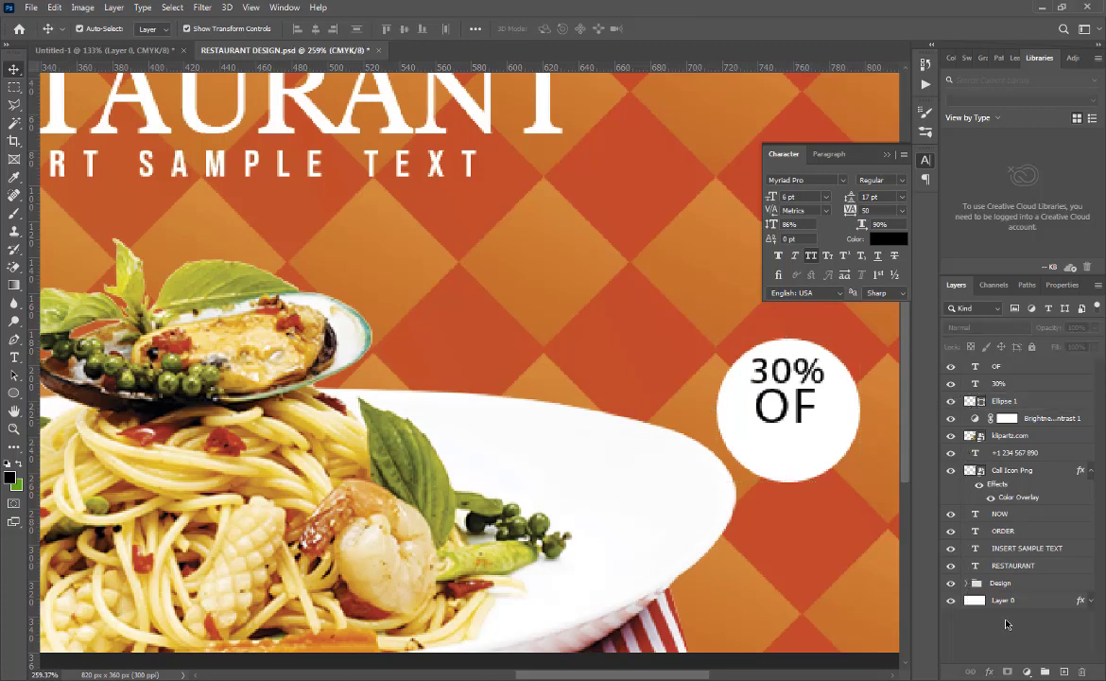
- Duplicate the "OF" text directly below itself in the circle and change the copy's wording to "ONLY $5.00"
{"action": "left_click", "coordinate": [997, 367]}
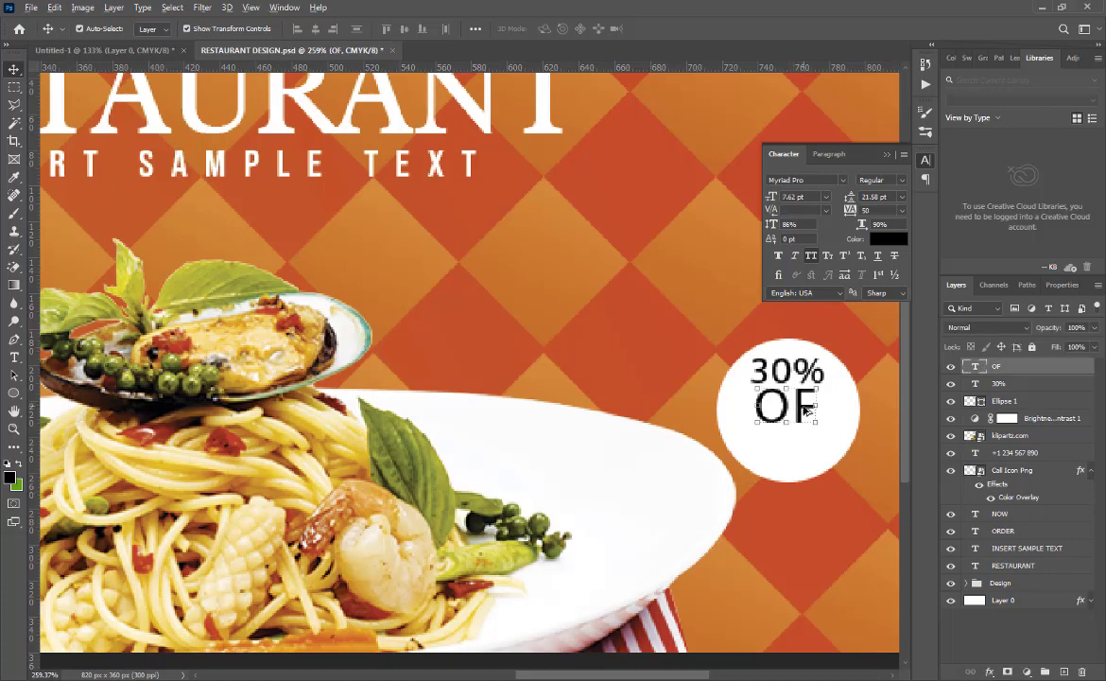
{"action": "left_click_drag", "start_coordinate": [806, 409], "coordinate": [801, 457]}
{"action": "double_click", "coordinate": [801, 455]}
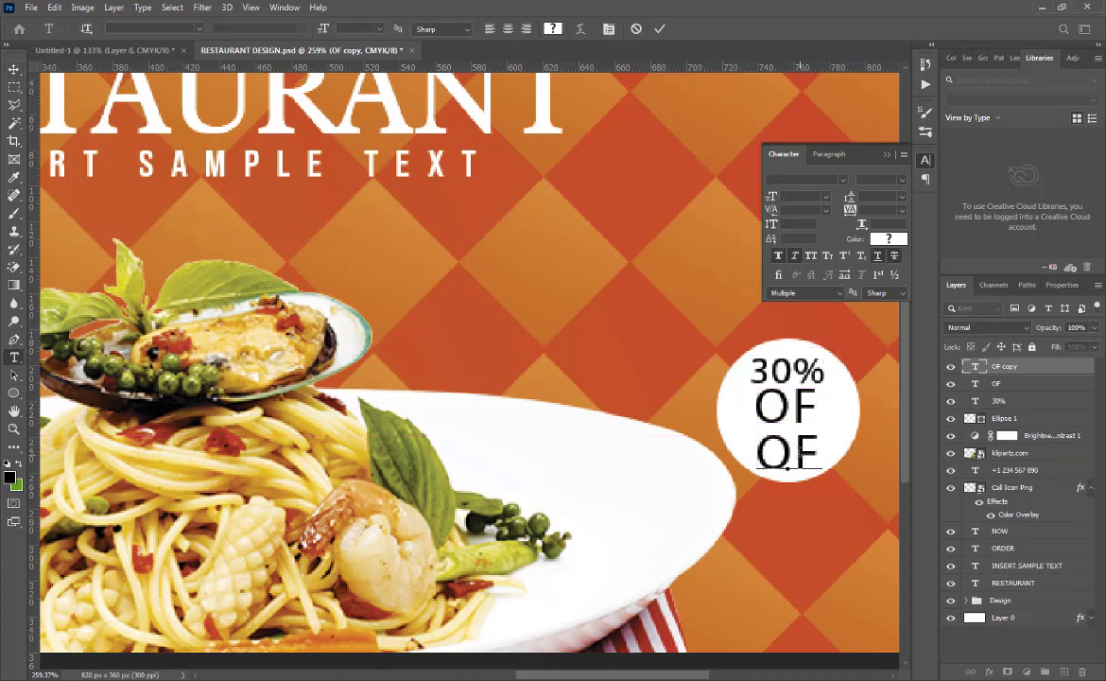
{"action": "double_click", "coordinate": [800, 453]}
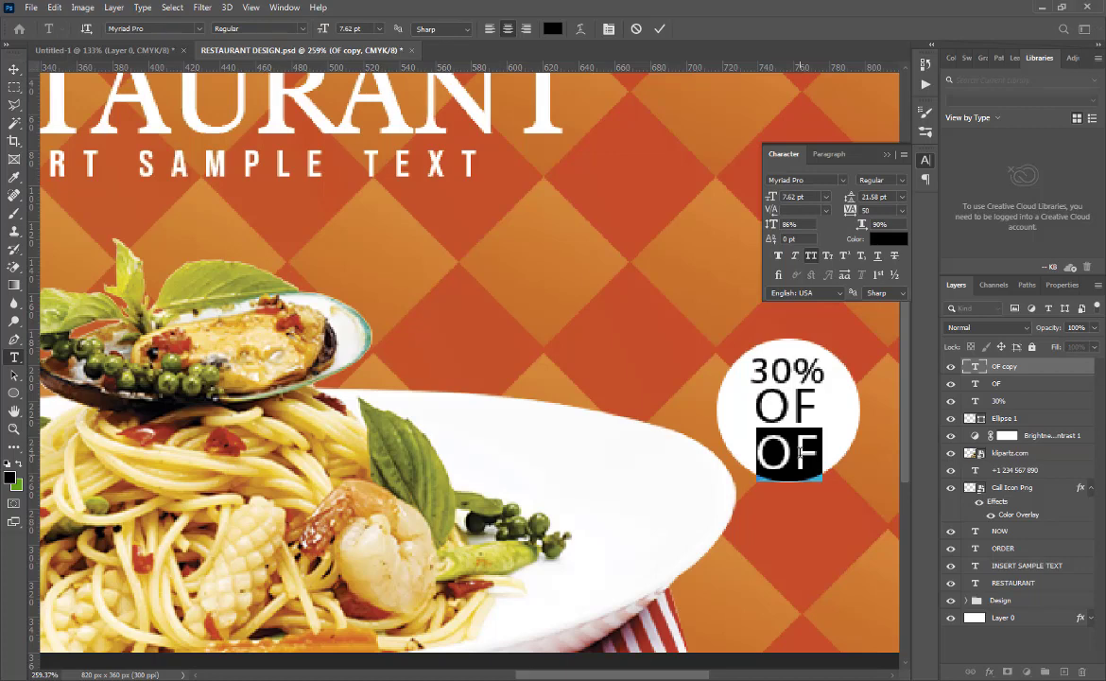
{"action": "type", "text": "ONL"}
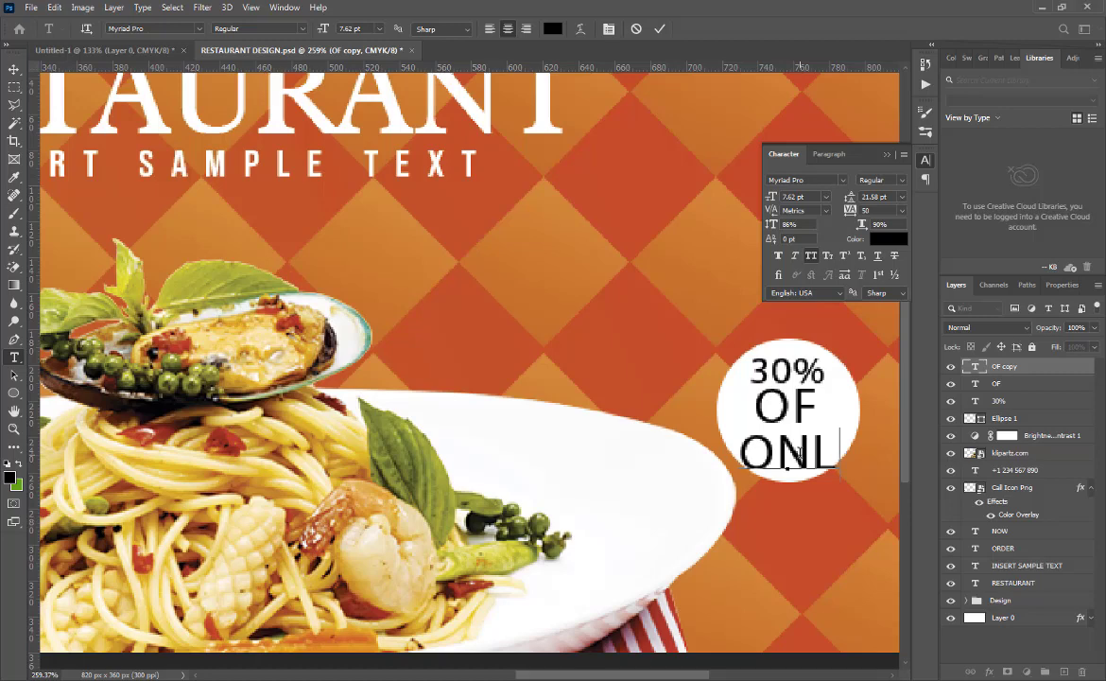
{"action": "type", "text": "Y"}
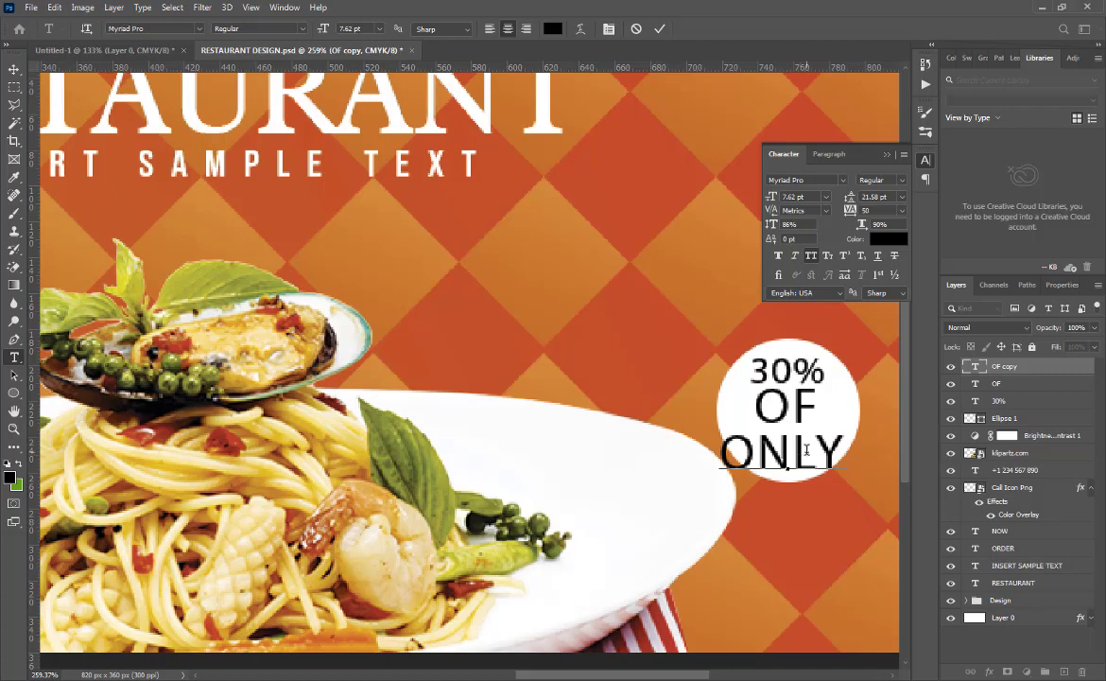
{"action": "type", "text": " 5"}
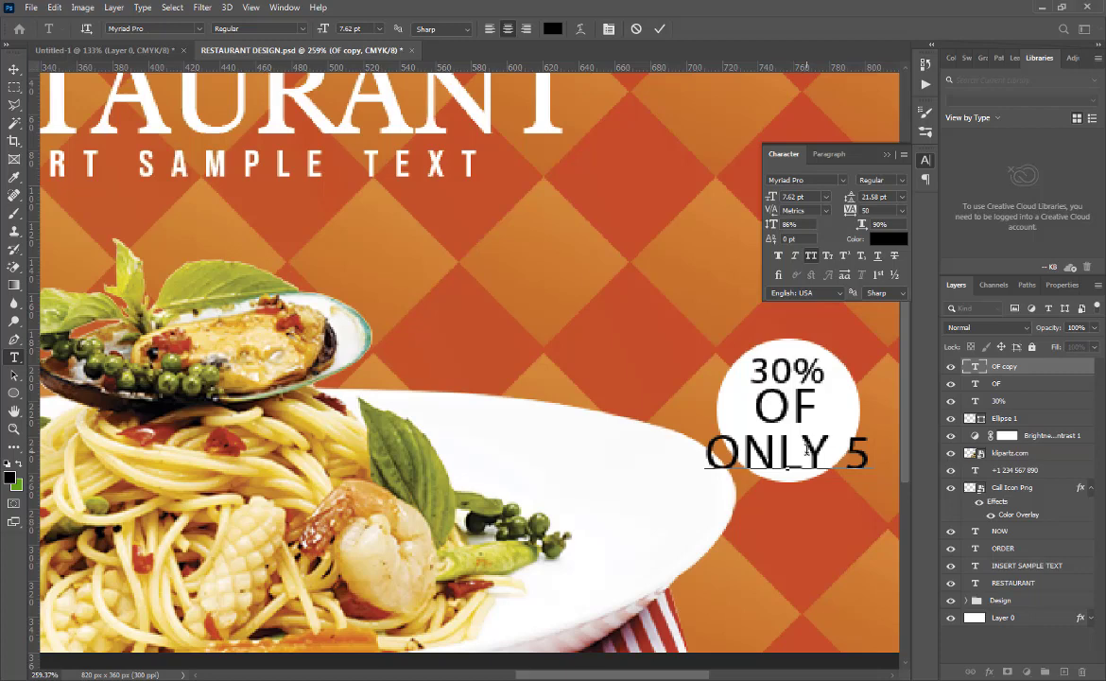
{"action": "key", "text": "BackSpace"}
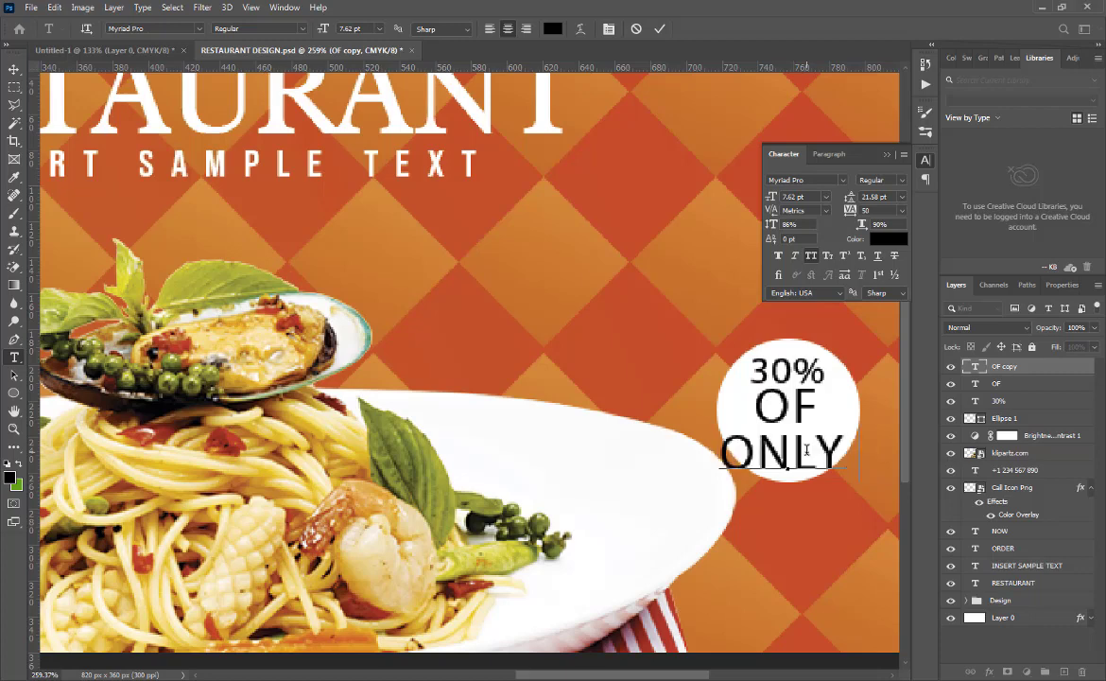
{"action": "type", "text": "$"}
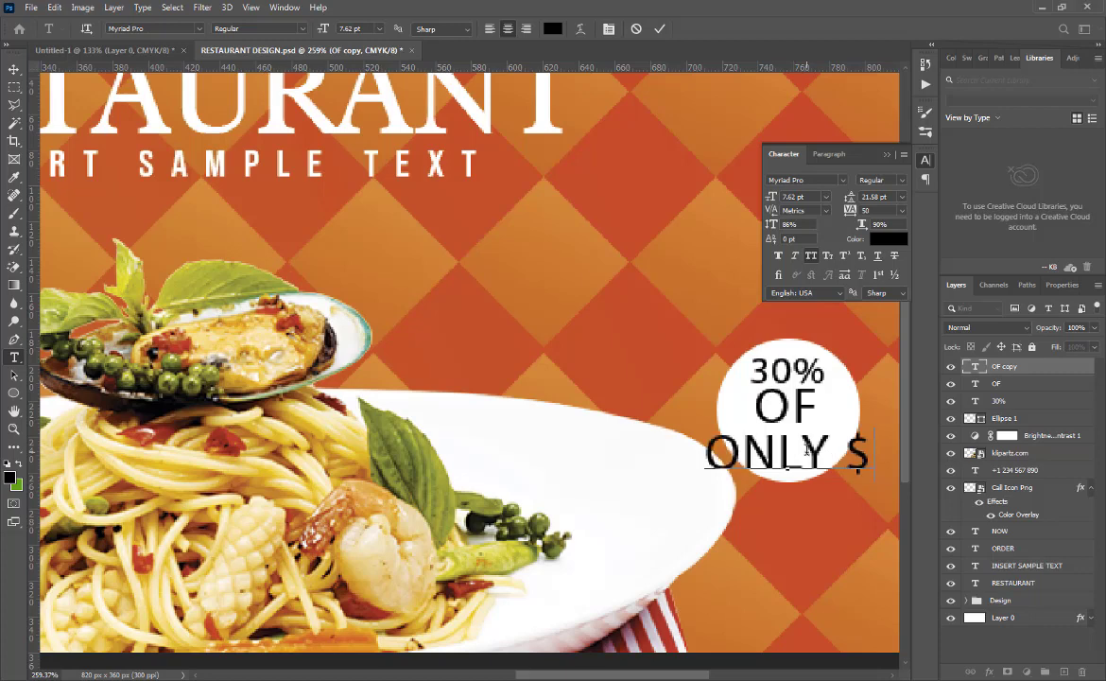
{"action": "type", "text": "5."}
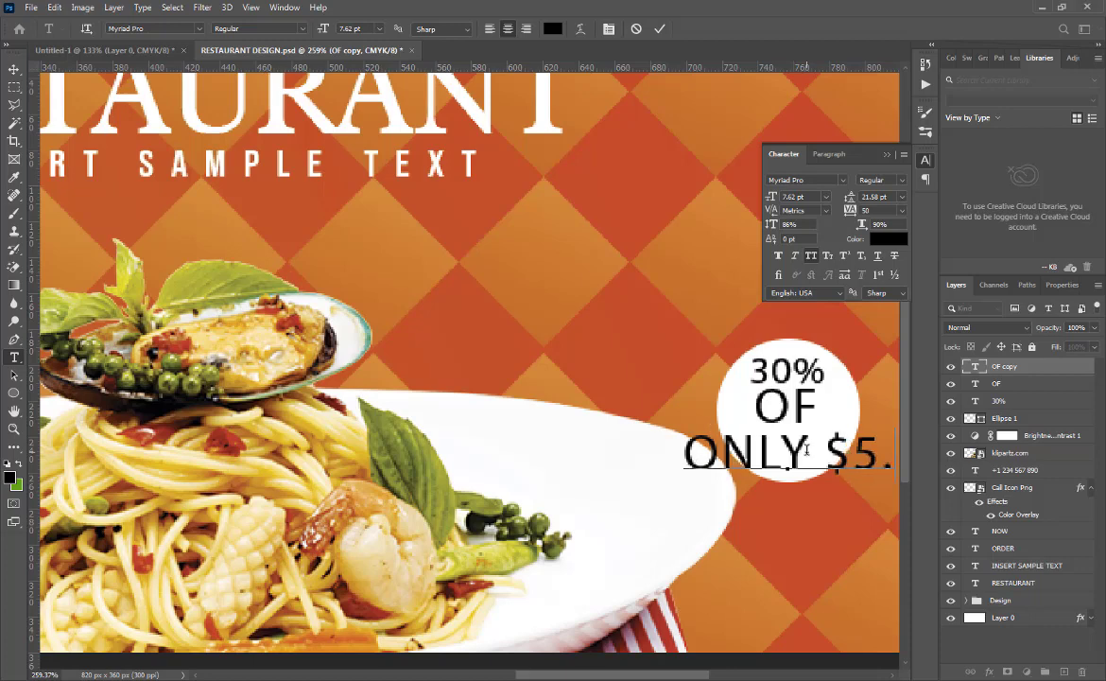
{"action": "type", "text": "00"}
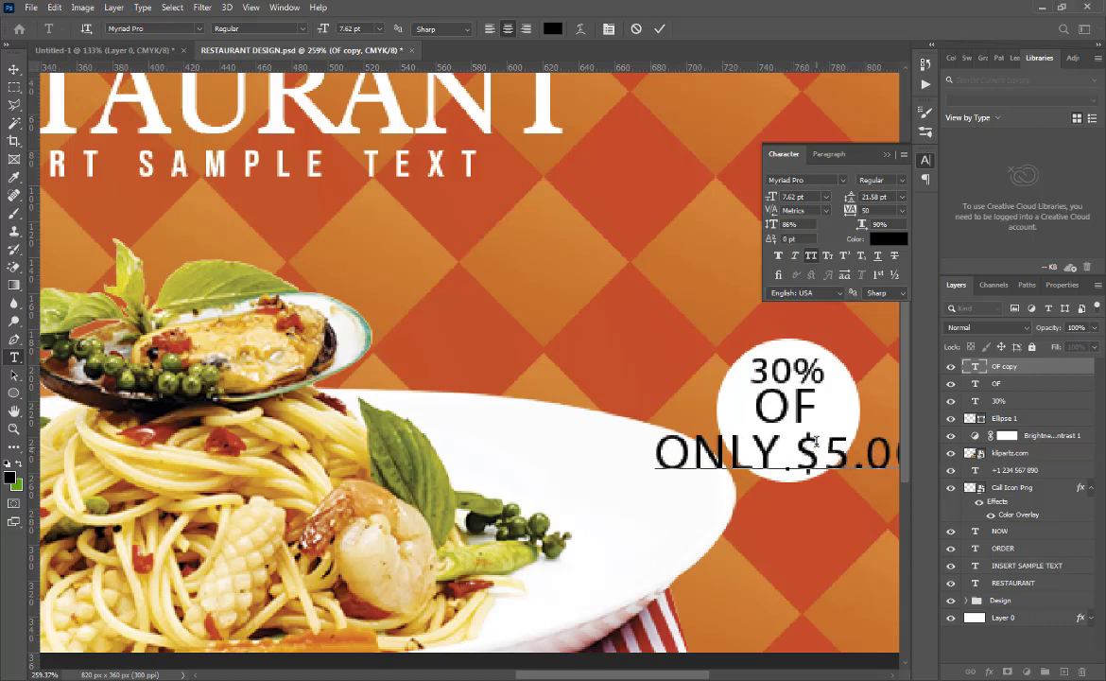
- Set the whole "ONLY $5.00" text to 5 pt and commit the text edit
{"action": "double_click", "coordinate": [811, 439]}
{"action": "triple_click", "coordinate": [741, 456]}
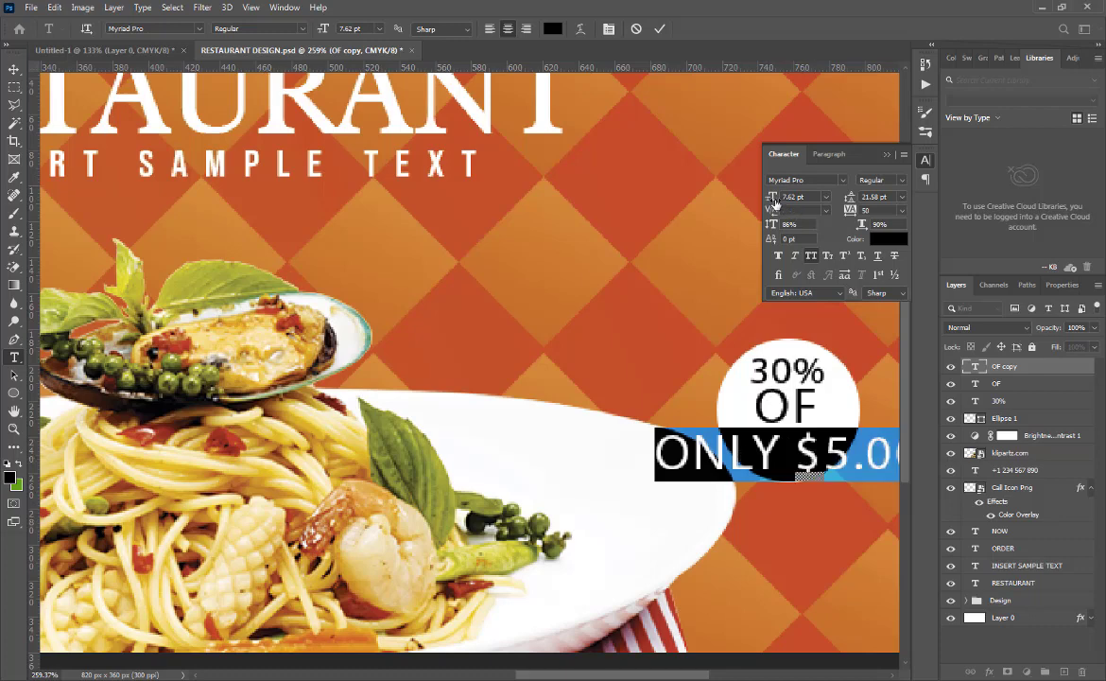
{"action": "left_click_drag", "start_coordinate": [774, 203], "coordinate": [773, 204]}
{"action": "left_click", "coordinate": [826, 197]}
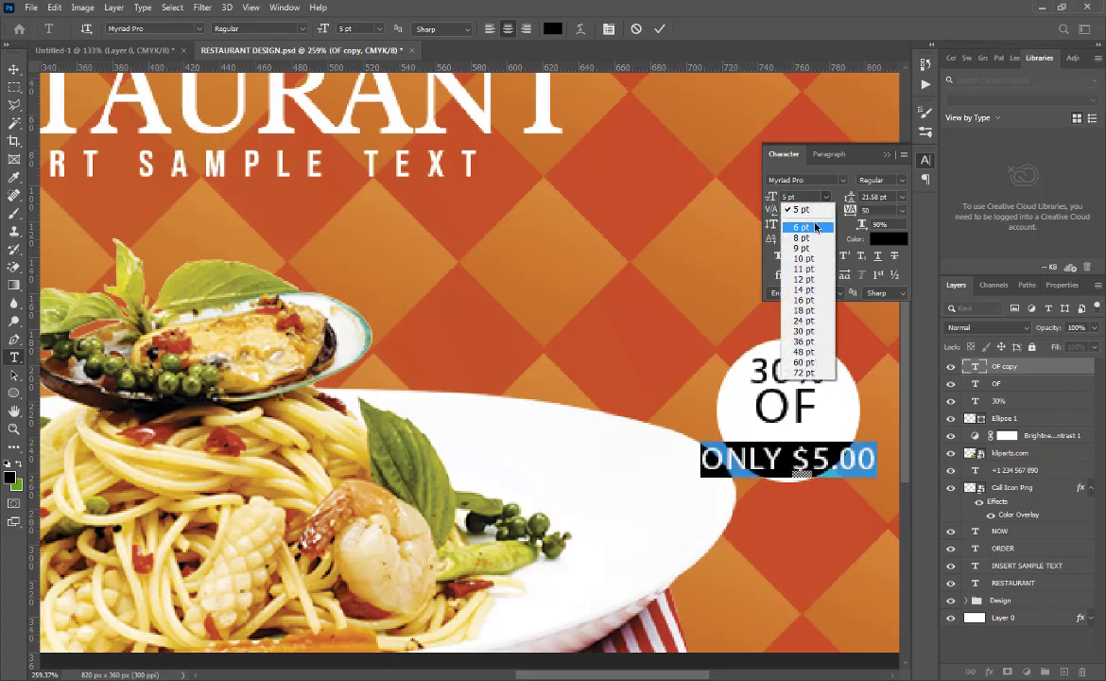
{"action": "left_click", "coordinate": [821, 209]}
{"action": "left_click", "coordinate": [826, 198]}
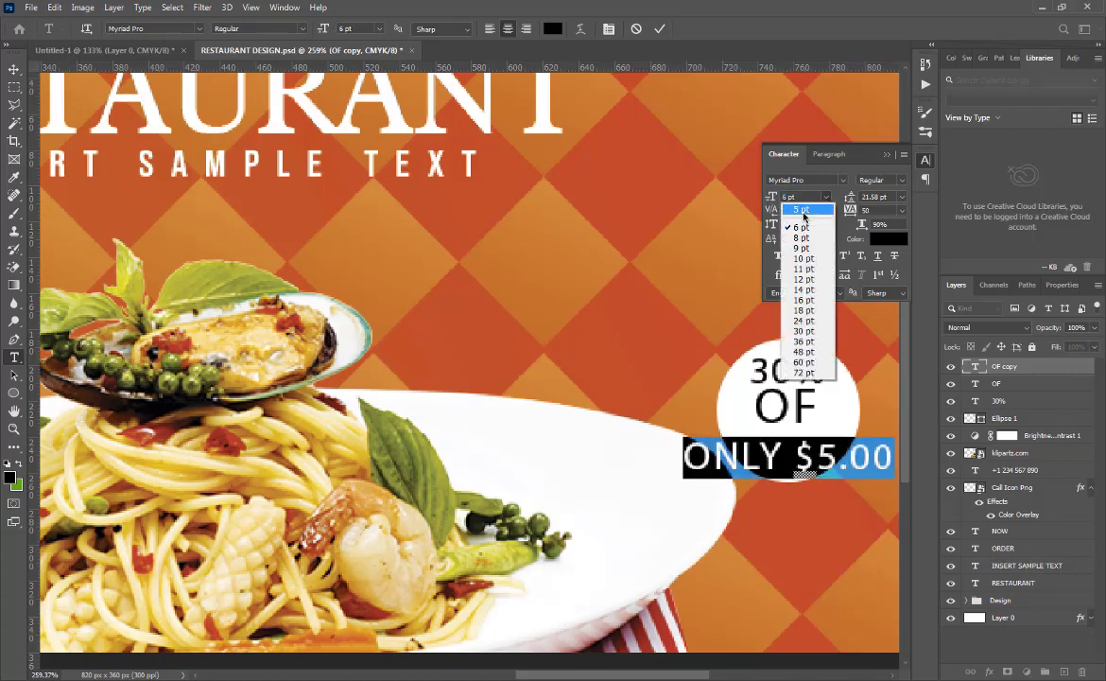
{"action": "left_click", "coordinate": [804, 212]}
{"action": "left_click", "coordinate": [886, 157]}
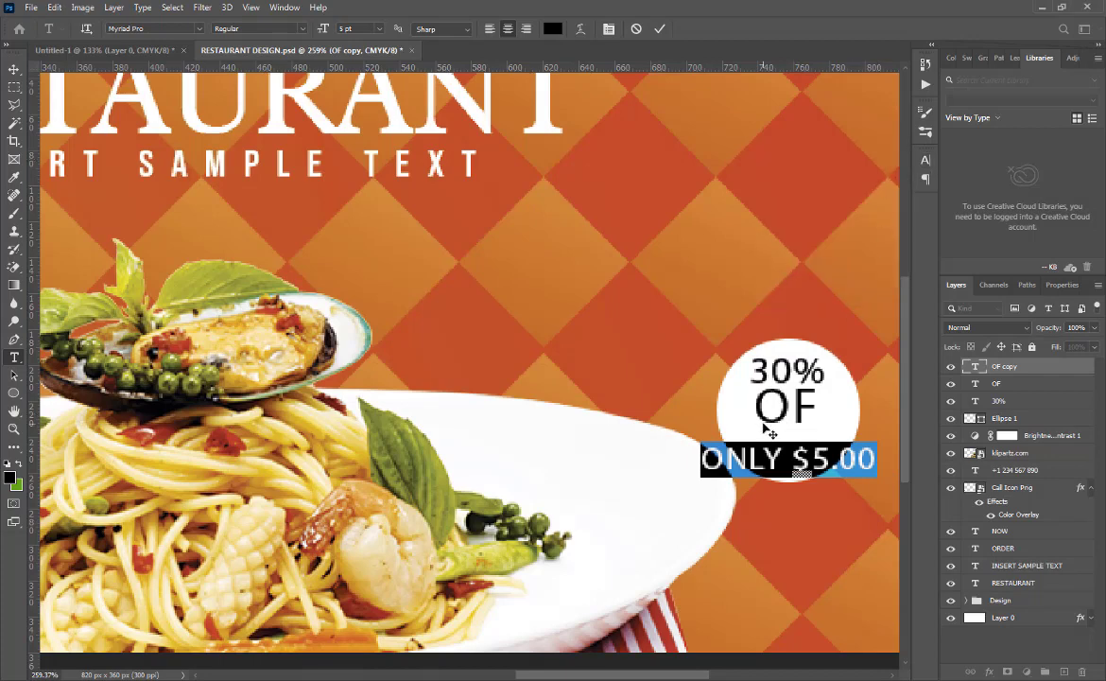
{"action": "type", "text": "V"}
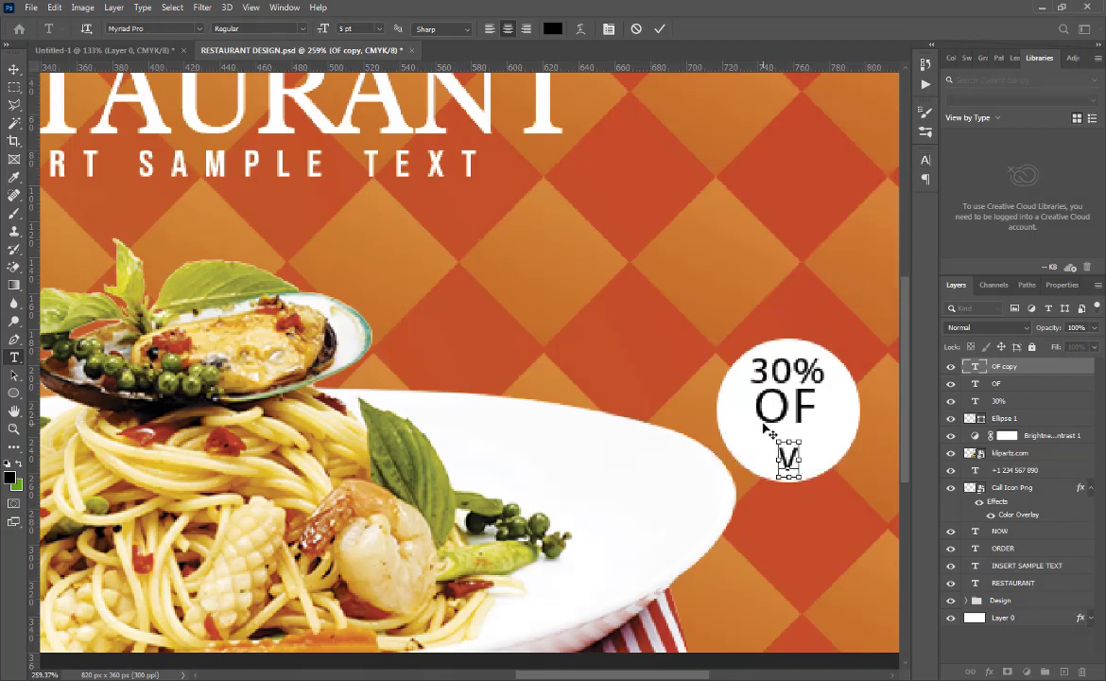
{"action": "key", "text": "ctrl+z"}
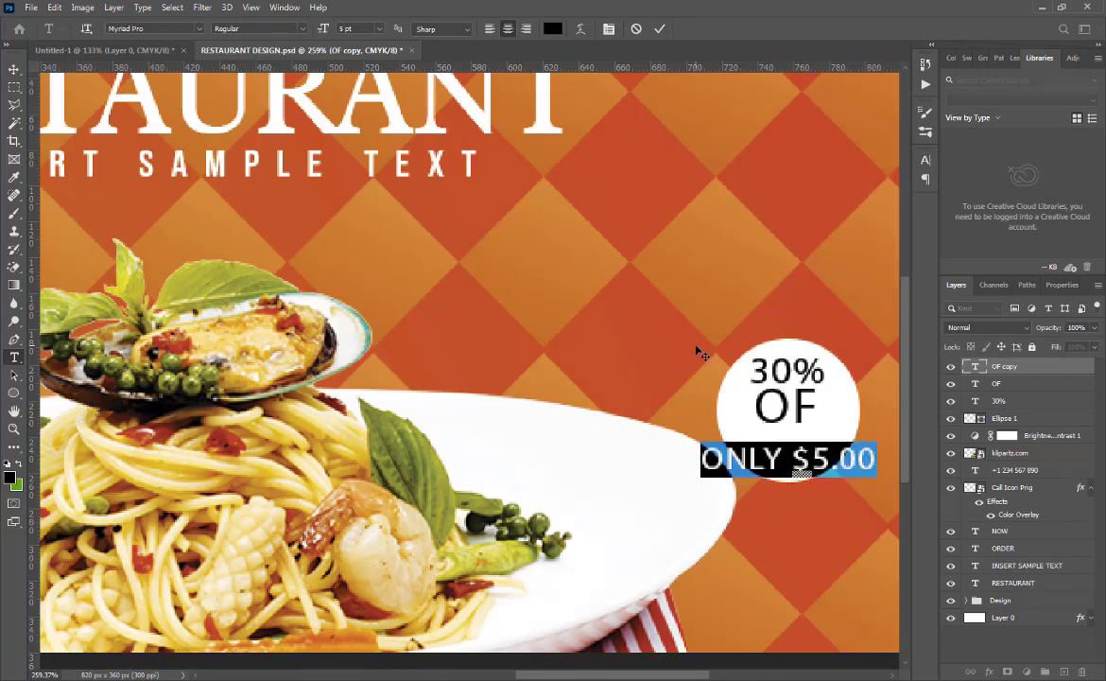
{"action": "left_click", "coordinate": [660, 30]}
- Scale the "ONLY $5.00" text down to about 55%, place it beneath "OF" inside the circle, and save the document
{"action": "key", "text": "v"}
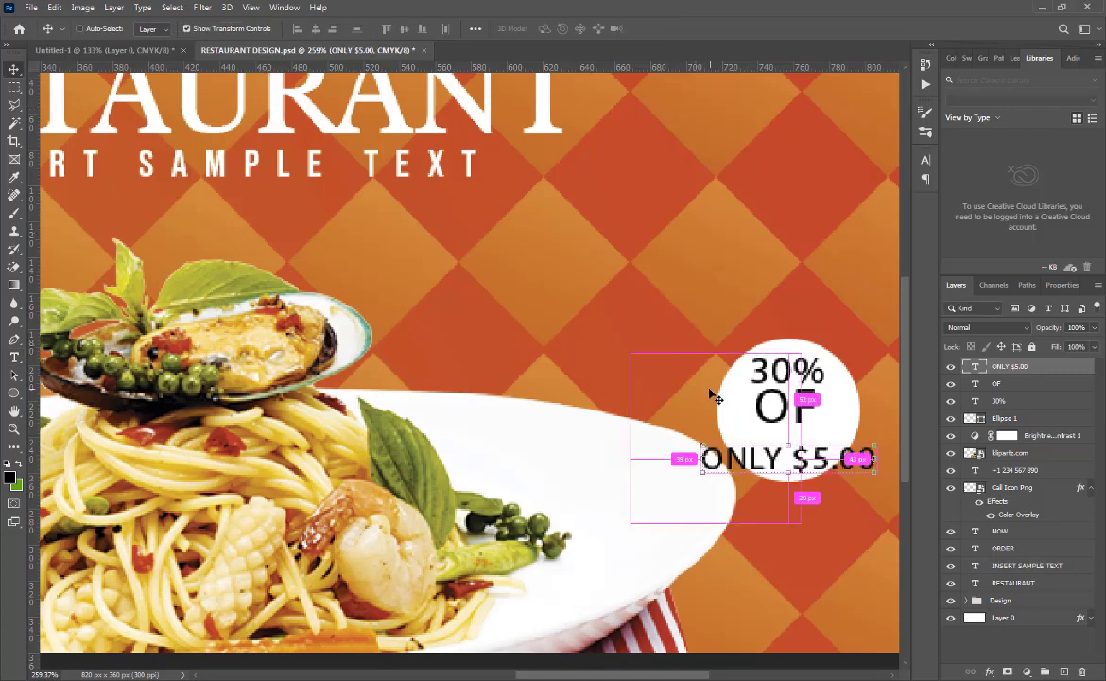
{"action": "key", "text": "ctrl+t"}
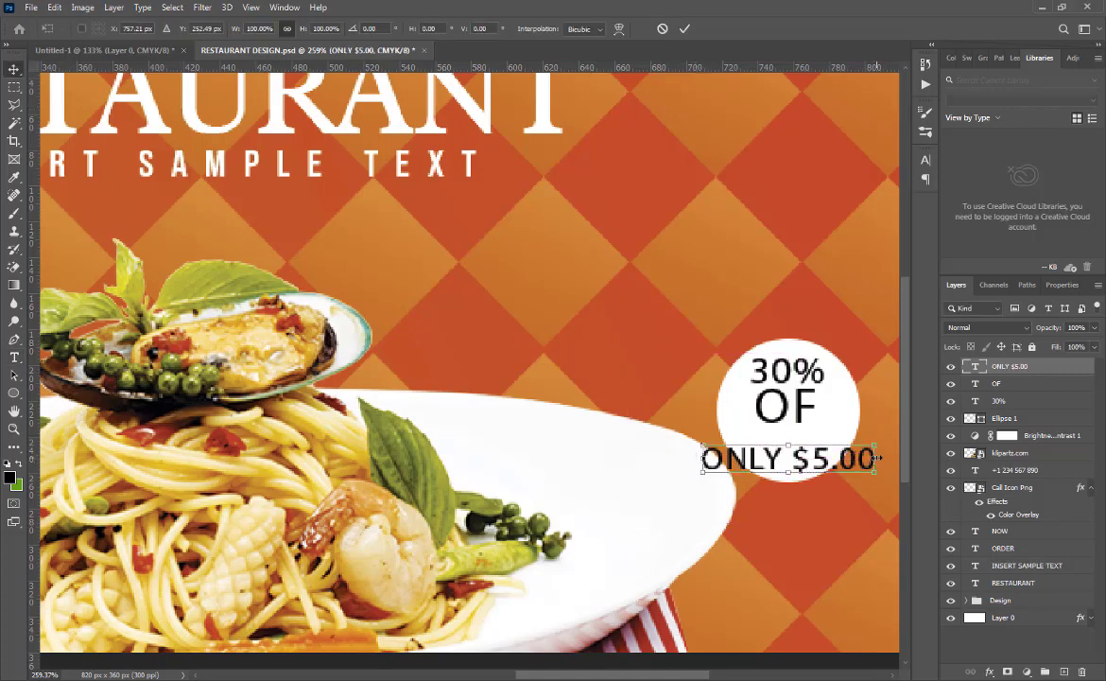
{"action": "left_click_drag", "start_coordinate": [878, 446], "coordinate": [804, 443]}
{"action": "left_click", "coordinate": [684, 30]}
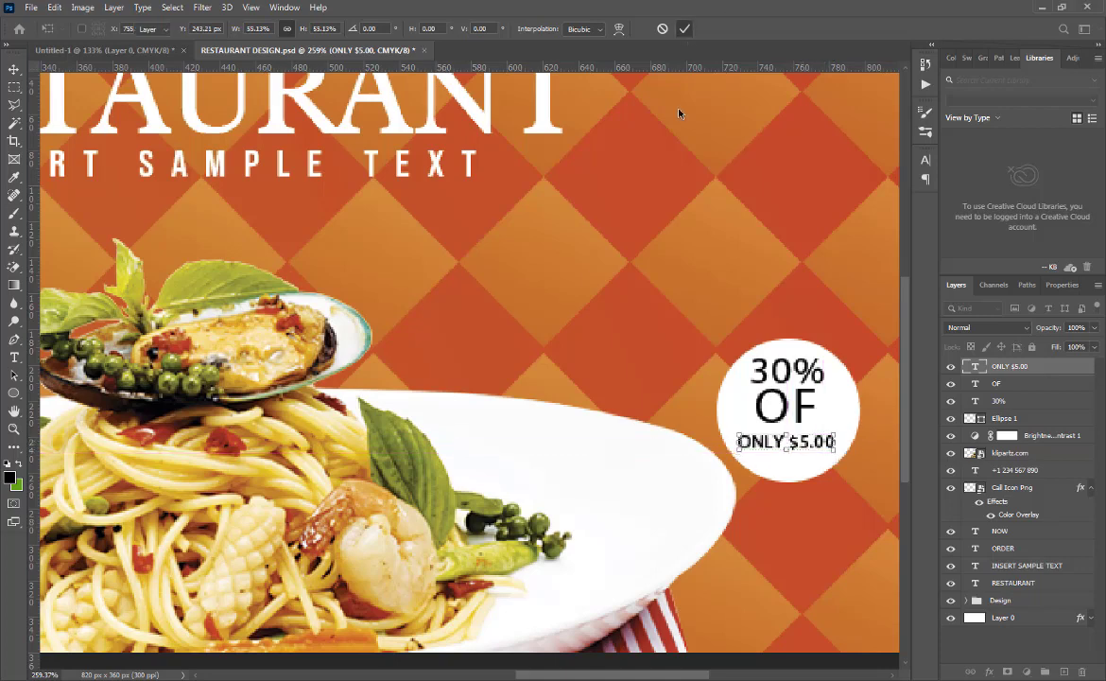
{"action": "key", "text": "ctrl+s"}
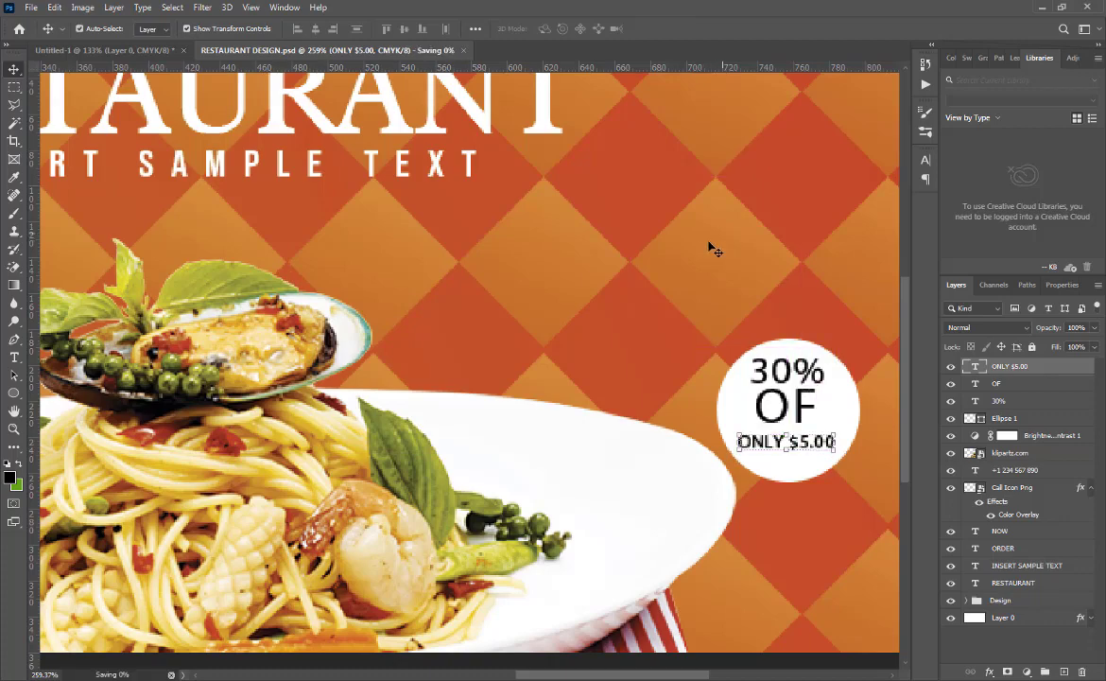
- Shift the noodle dish image slightly upward on the banner
{"action": "scroll", "coordinate": [645, 360], "scroll_direction": "down", "scroll_amount": 7}
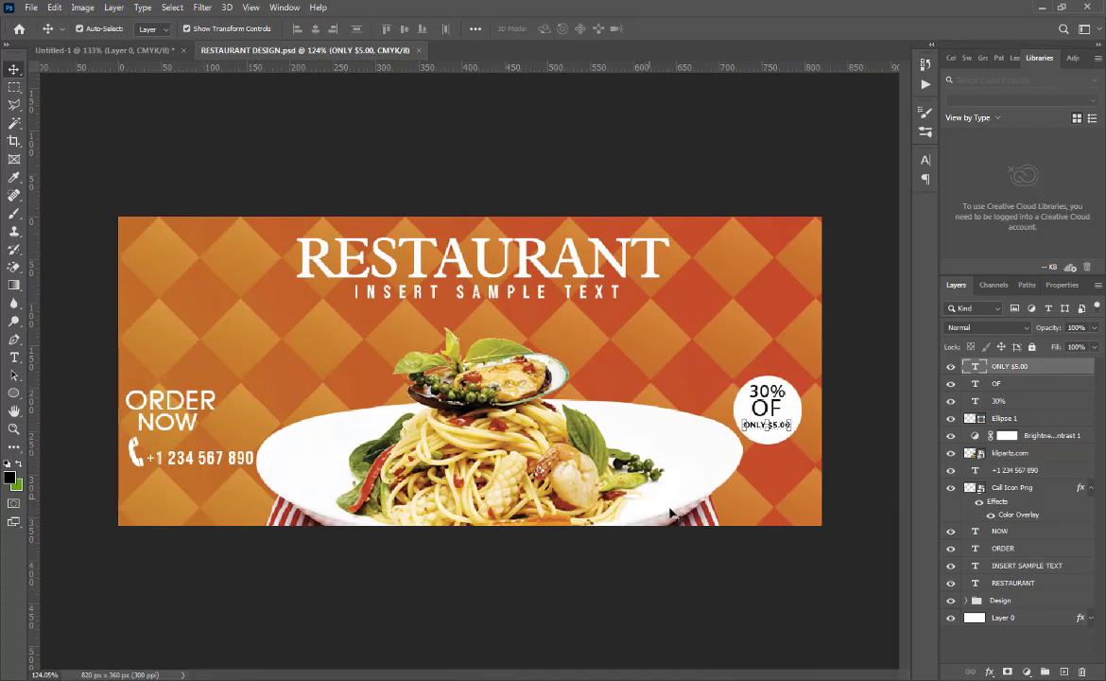
{"action": "left_click", "coordinate": [492, 567]}
{"action": "left_click_drag", "start_coordinate": [515, 454], "coordinate": [516, 448]}
- Draw a white rectangle about 828 x 59 px along the banner's lower edge and shift it slightly down to Y 318 px
{"action": "right_click", "coordinate": [11, 394]}
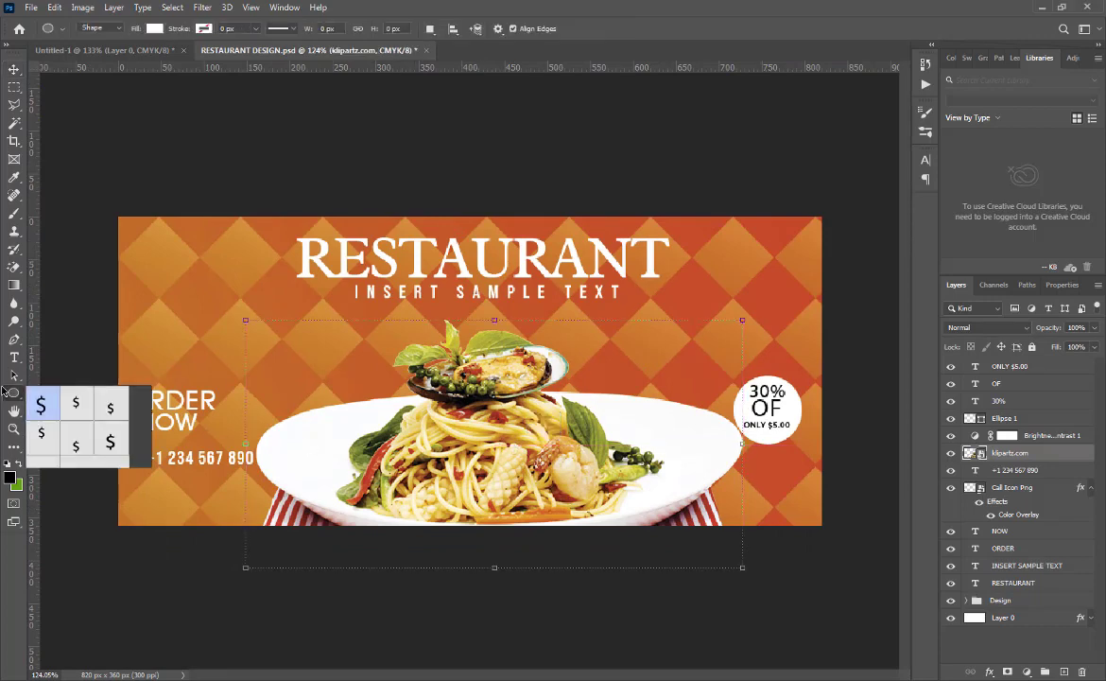
{"action": "left_click", "coordinate": [76, 394]}
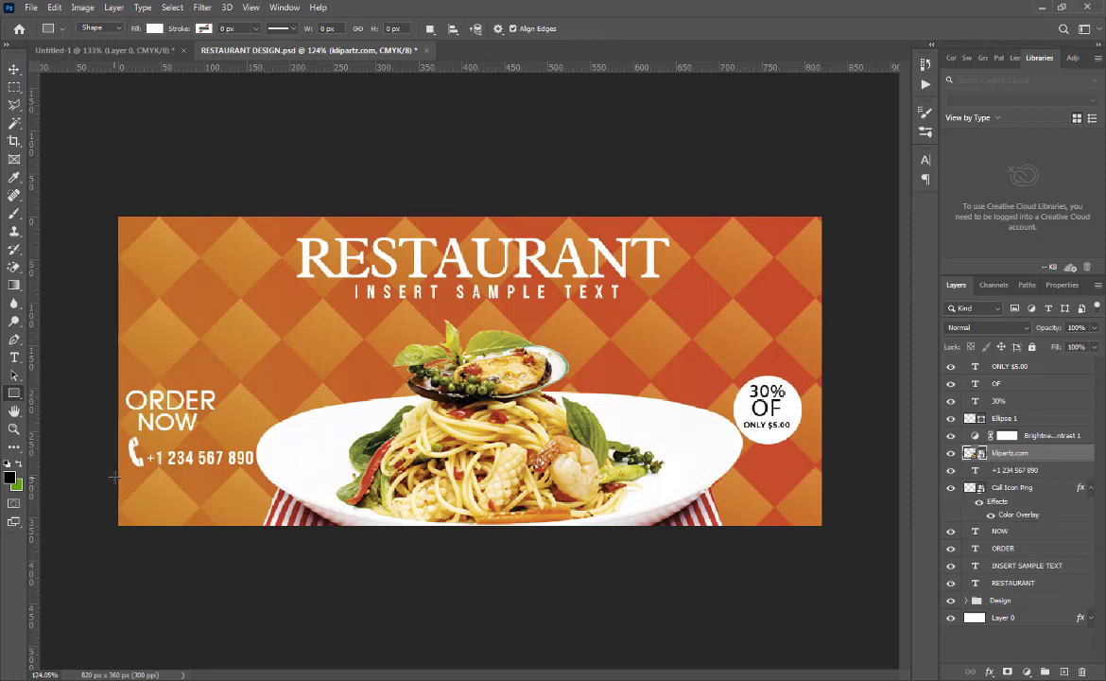
{"action": "left_click_drag", "start_coordinate": [117, 478], "coordinate": [826, 527]}
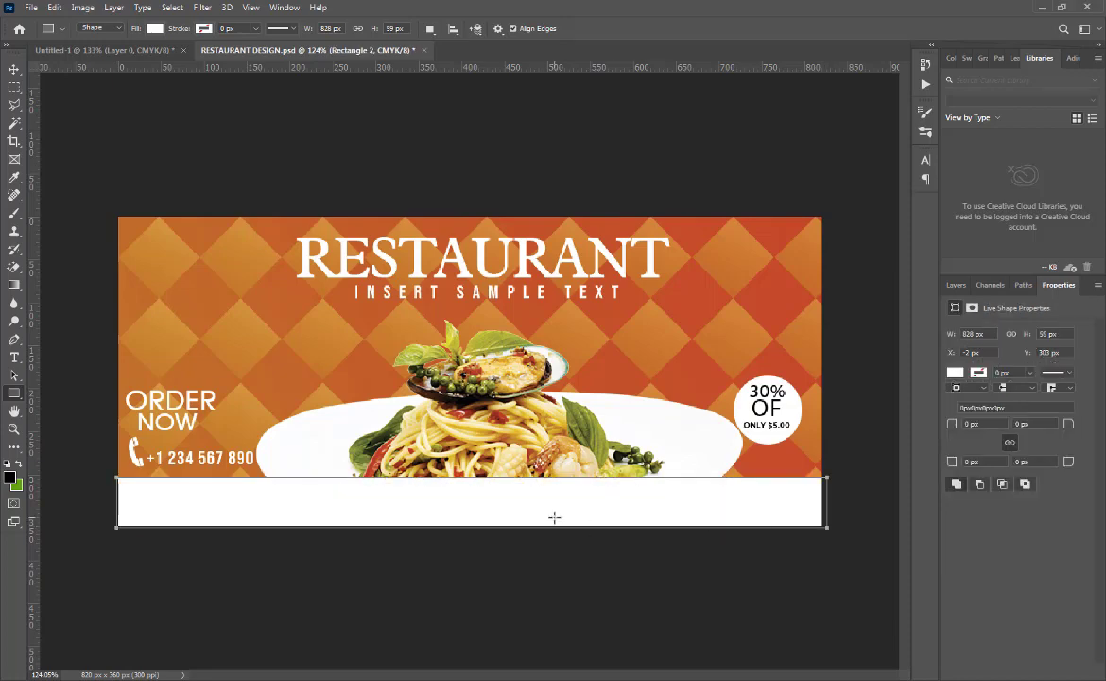
{"action": "key", "text": "v"}
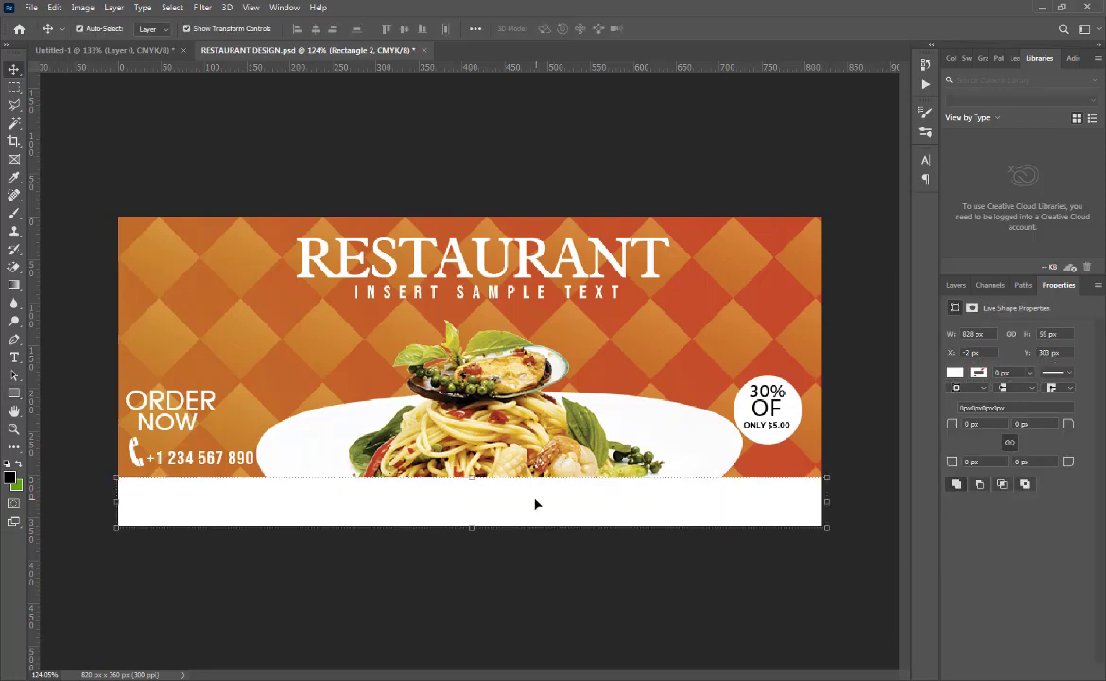
{"action": "left_click_drag", "start_coordinate": [536, 503], "coordinate": [541, 517]}
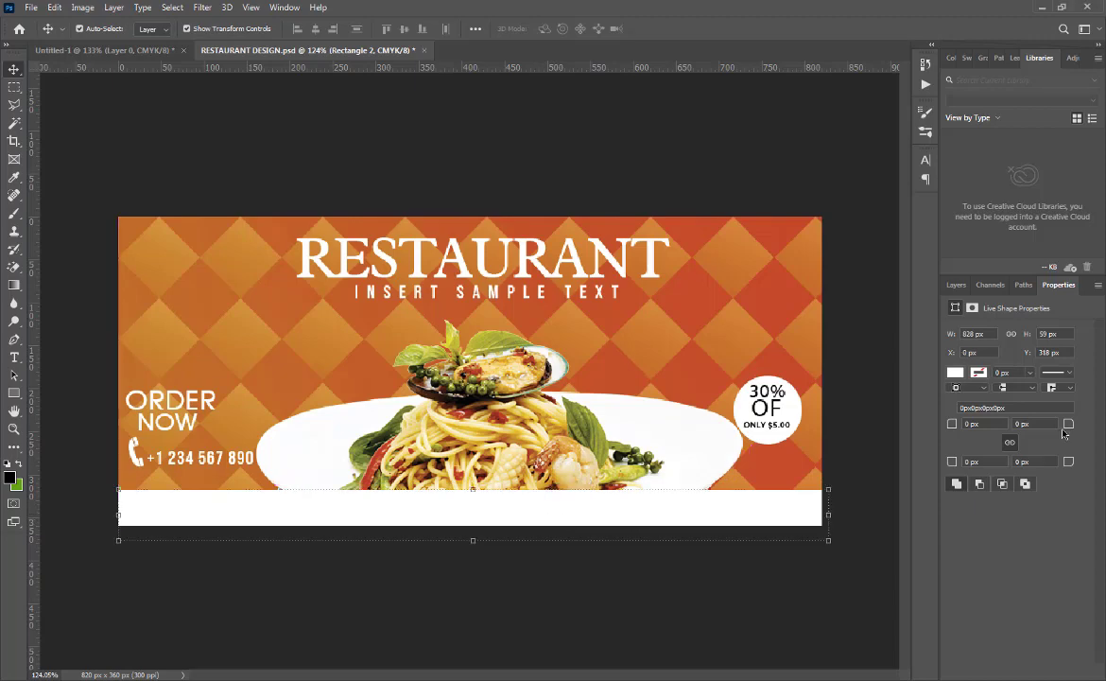
{"action": "left_click", "coordinate": [957, 286]}
{"action": "left_click", "coordinate": [1027, 671]}
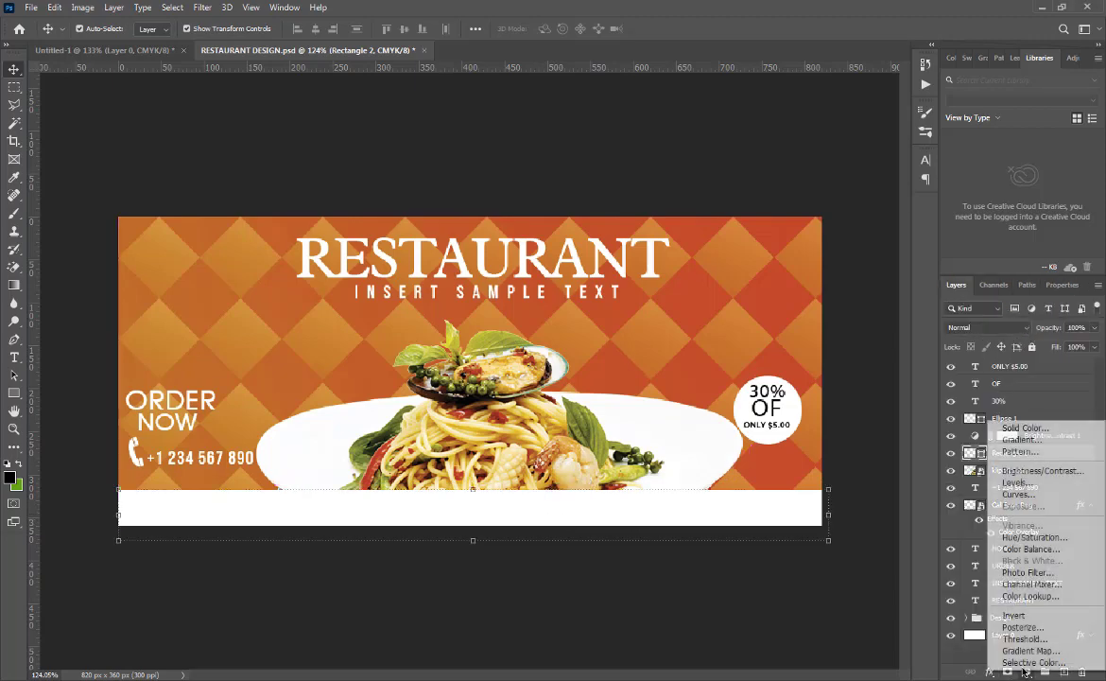
{"action": "left_click", "coordinate": [1020, 440]}
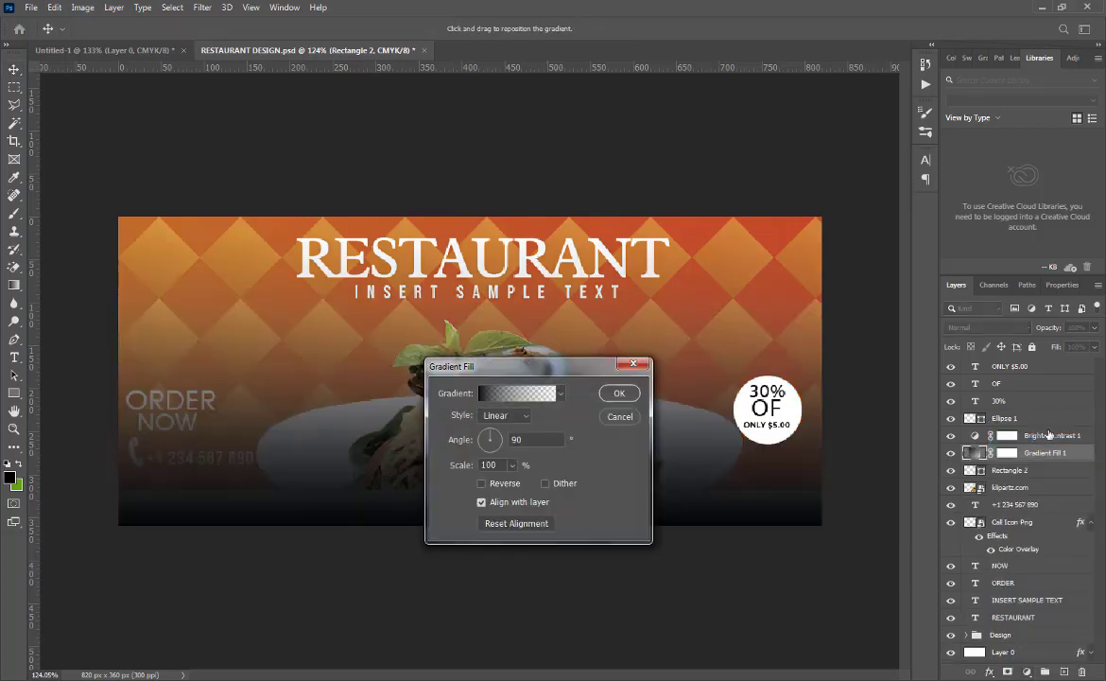
{"action": "left_click_drag", "start_coordinate": [500, 377], "coordinate": [537, 98]}
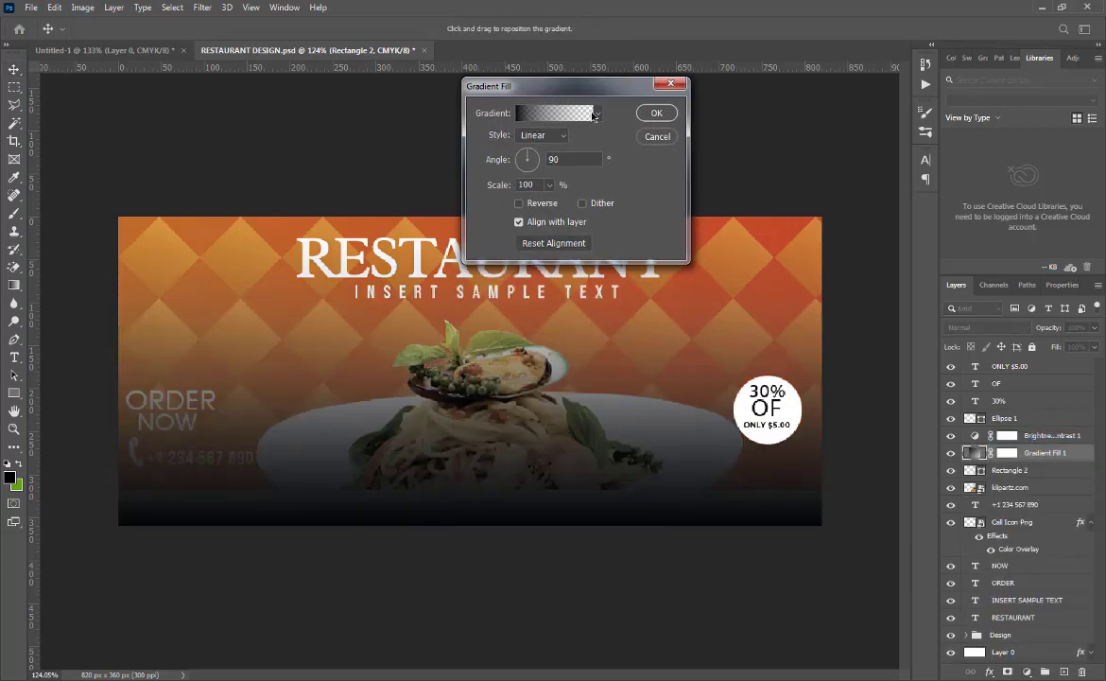
{"action": "left_click", "coordinate": [595, 114]}
{"action": "left_click", "coordinate": [594, 114]}
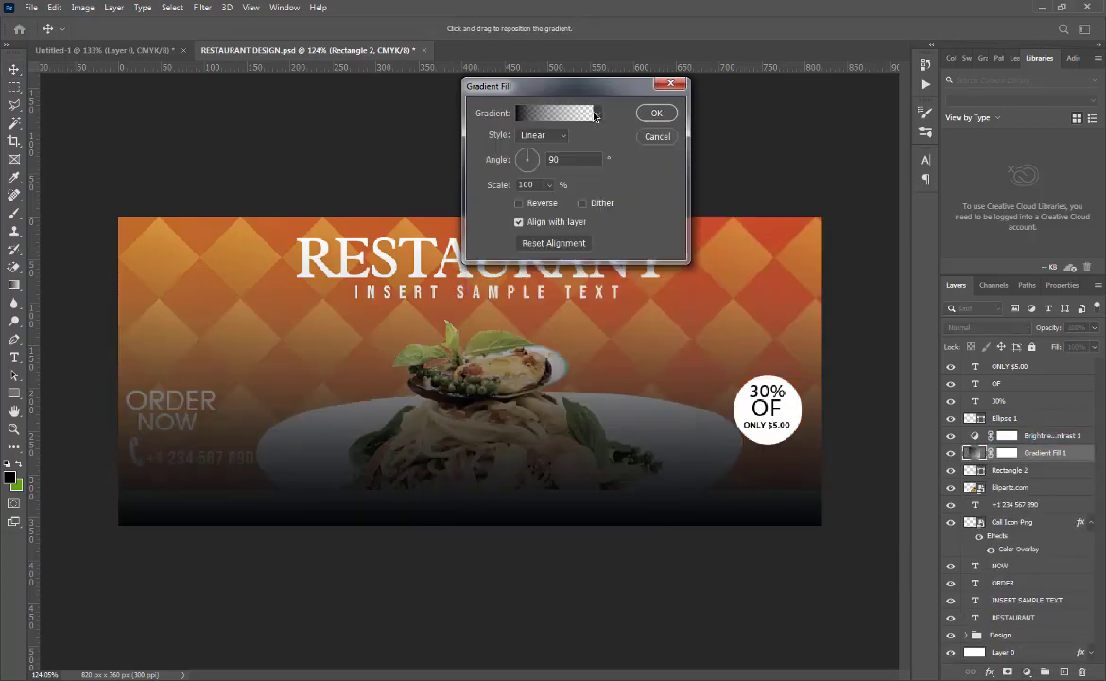
{"action": "left_click", "coordinate": [658, 136]}
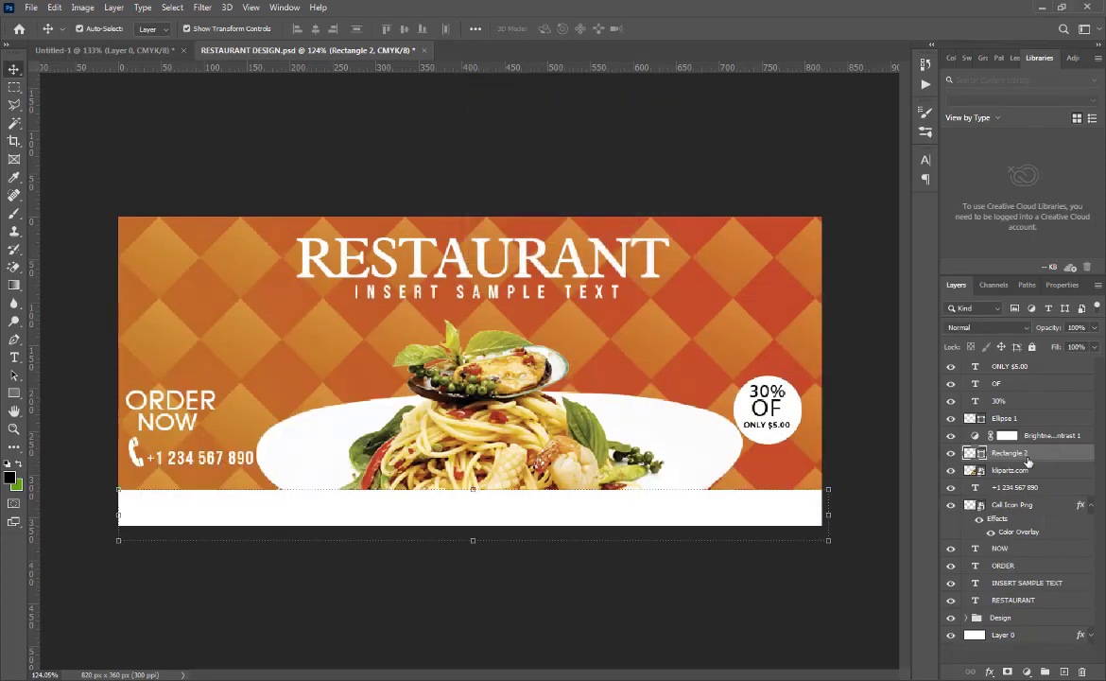
- Add a reversed Gradient Overlay layer style to the white rectangle along the banner's lower edge
{"action": "right_click", "coordinate": [1029, 461]}
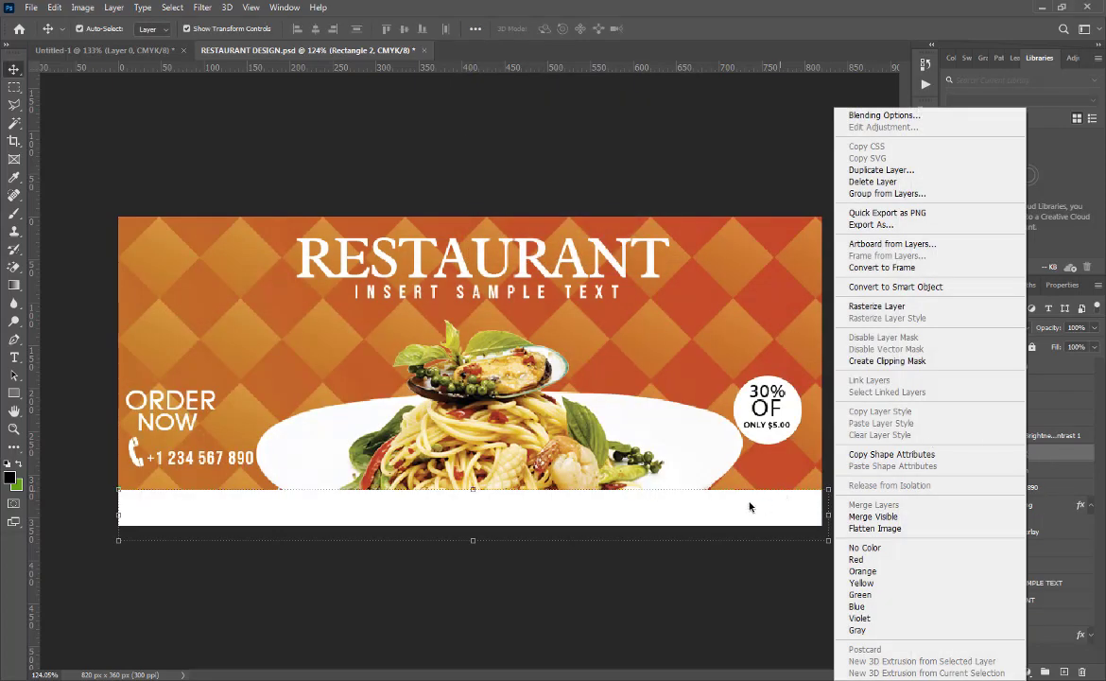
{"action": "left_click", "coordinate": [884, 115]}
{"action": "left_click_drag", "start_coordinate": [653, 207], "coordinate": [445, 46]}
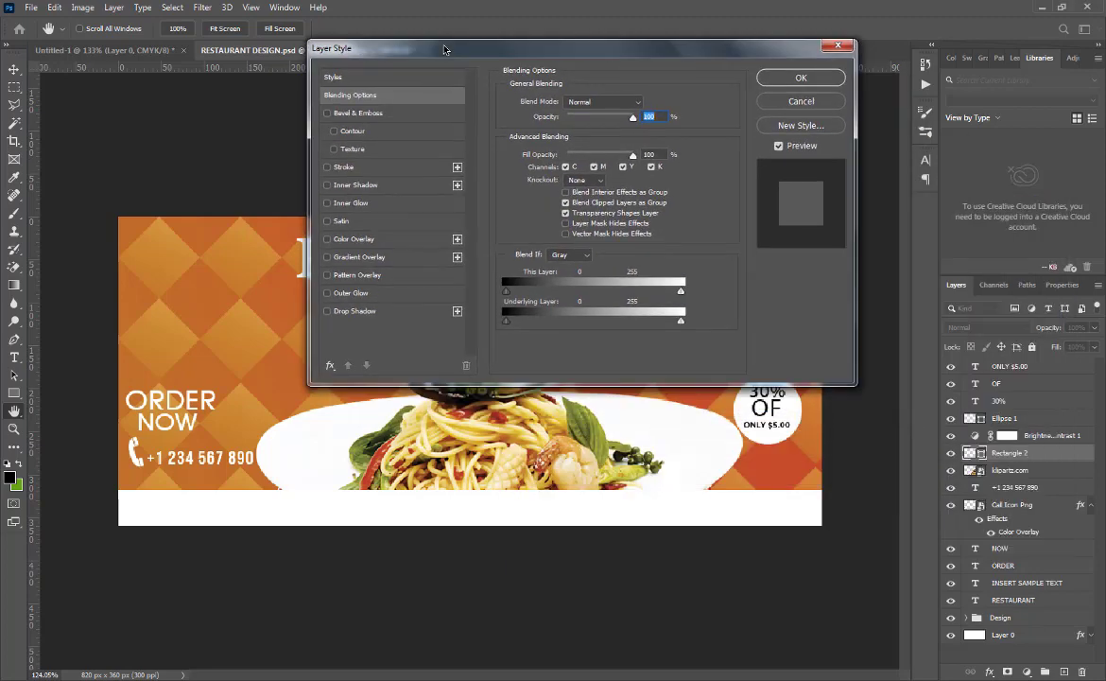
{"action": "left_click", "coordinate": [342, 259]}
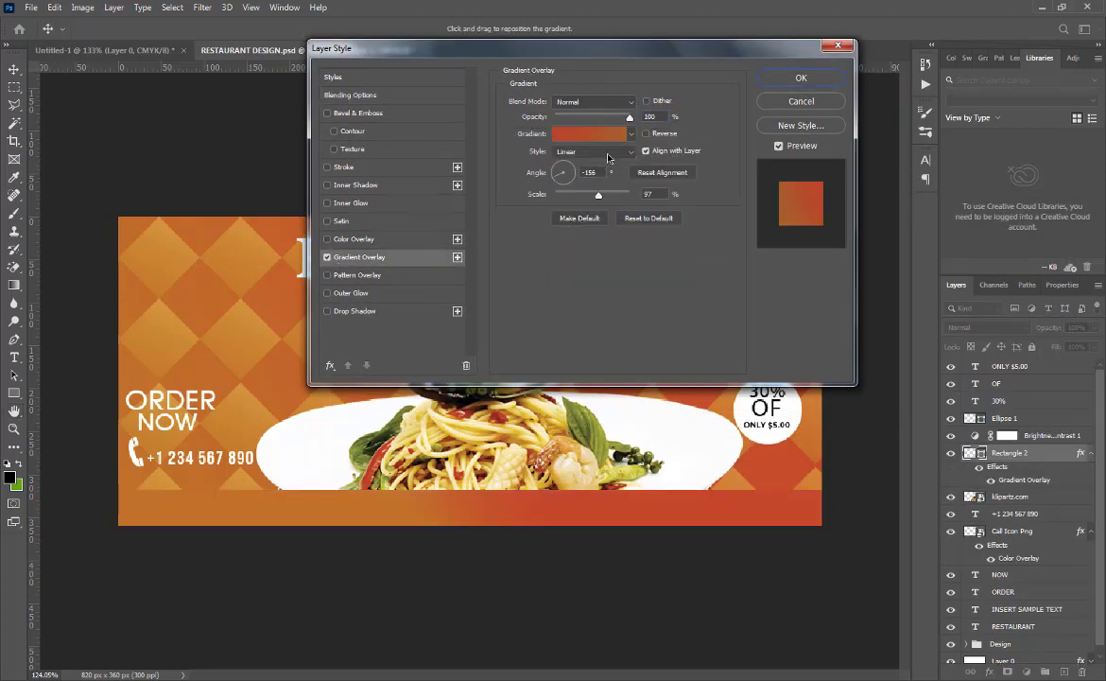
{"action": "left_click", "coordinate": [572, 134]}
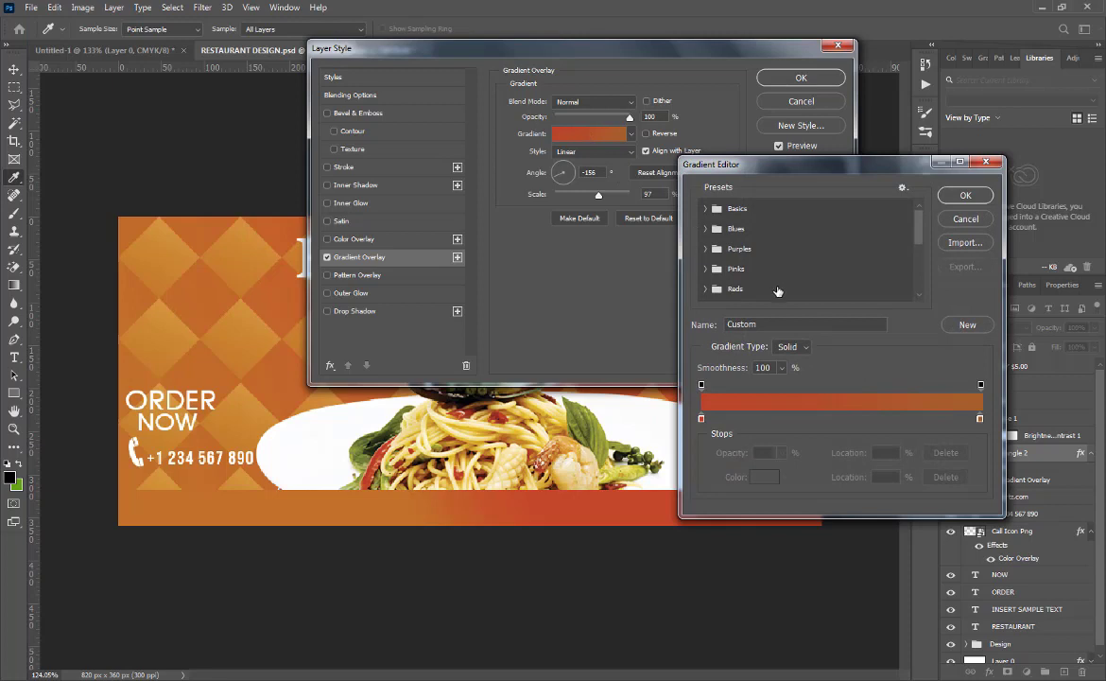
{"action": "key", "text": "Escape"}
{"action": "left_click", "coordinate": [646, 134]}
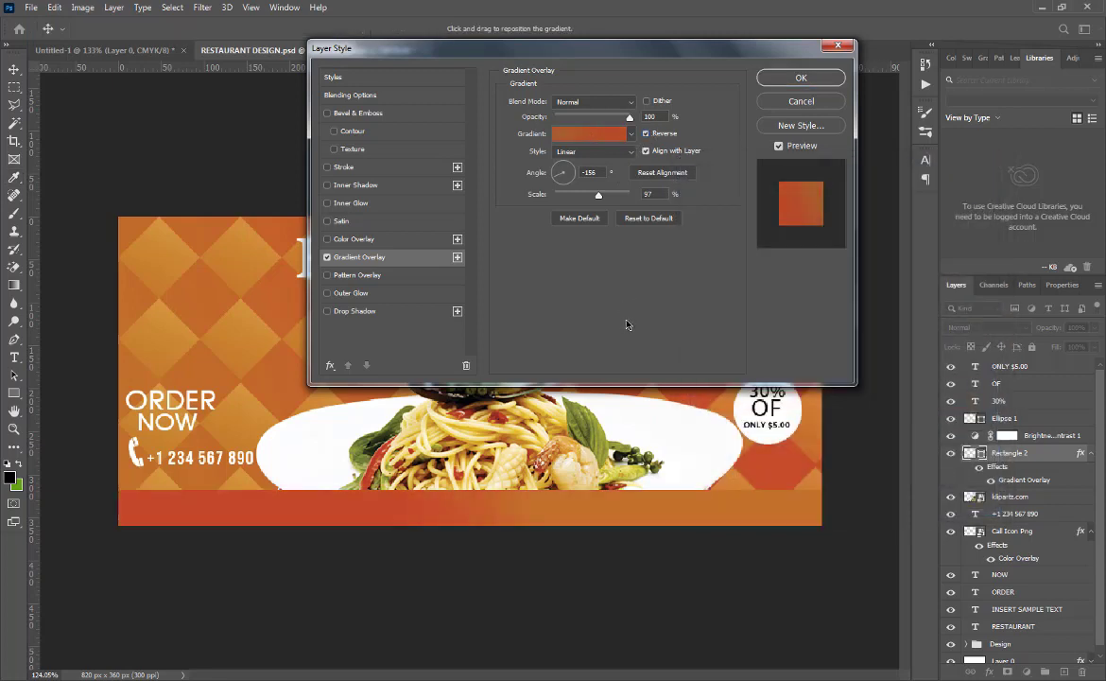
- Change the gradient overlay's end colour stop at location 100% to light orange f88e54
{"action": "left_click", "coordinate": [572, 133]}
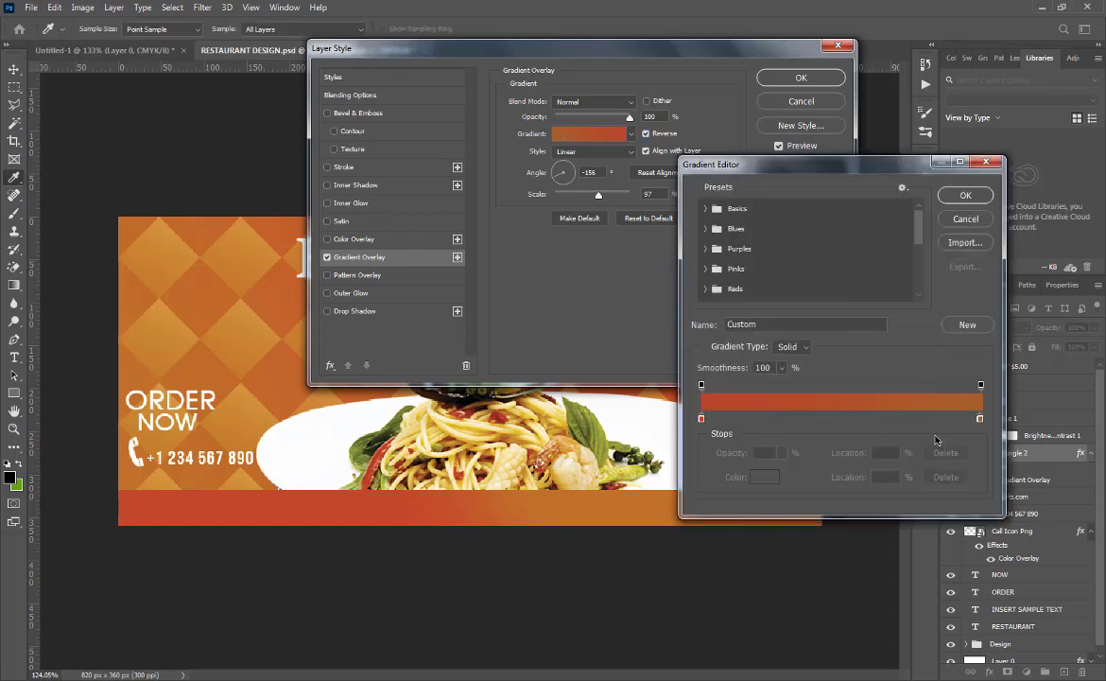
{"action": "left_click", "coordinate": [980, 418]}
{"action": "left_click", "coordinate": [764, 477]}
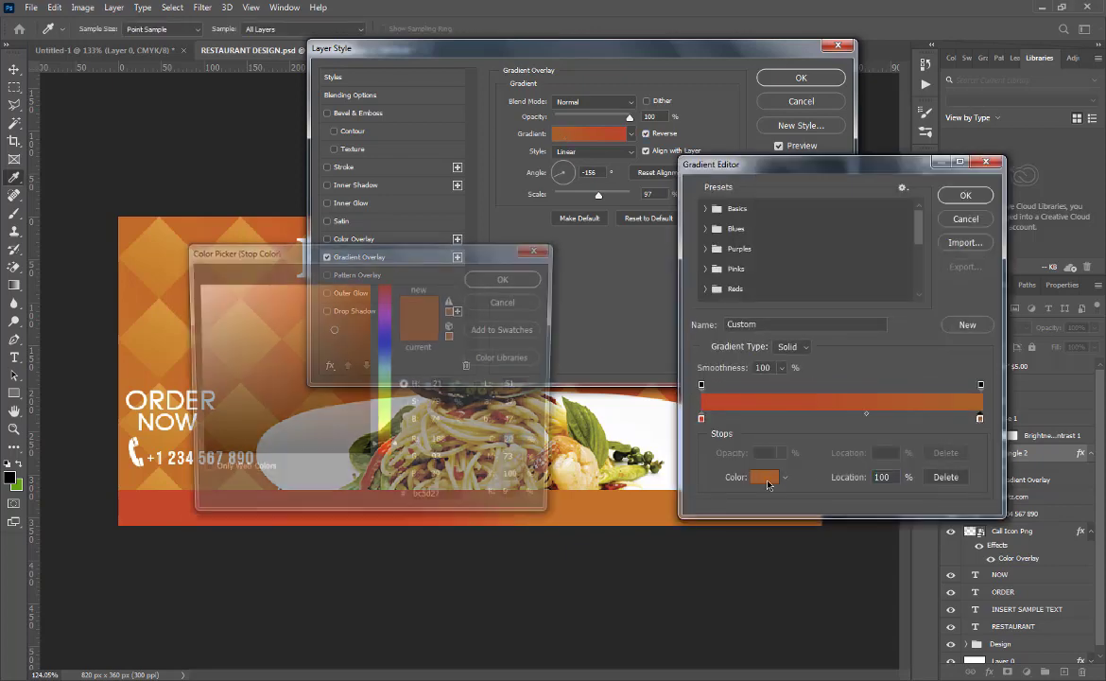
{"action": "left_click", "coordinate": [294, 293]}
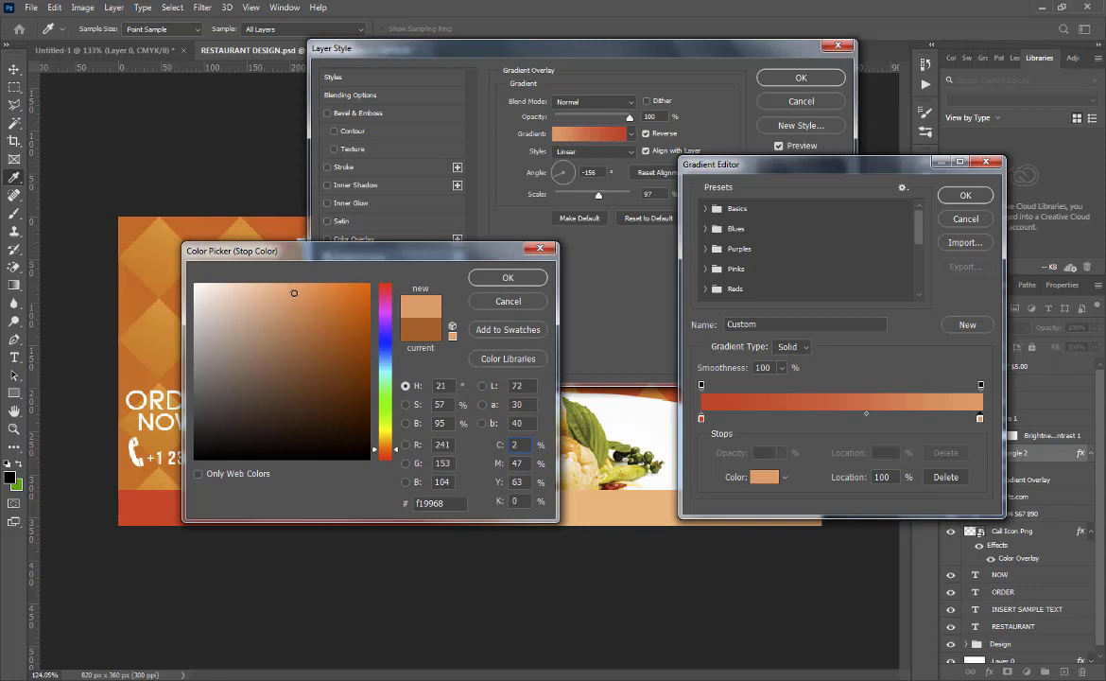
{"action": "left_click", "coordinate": [311, 288]}
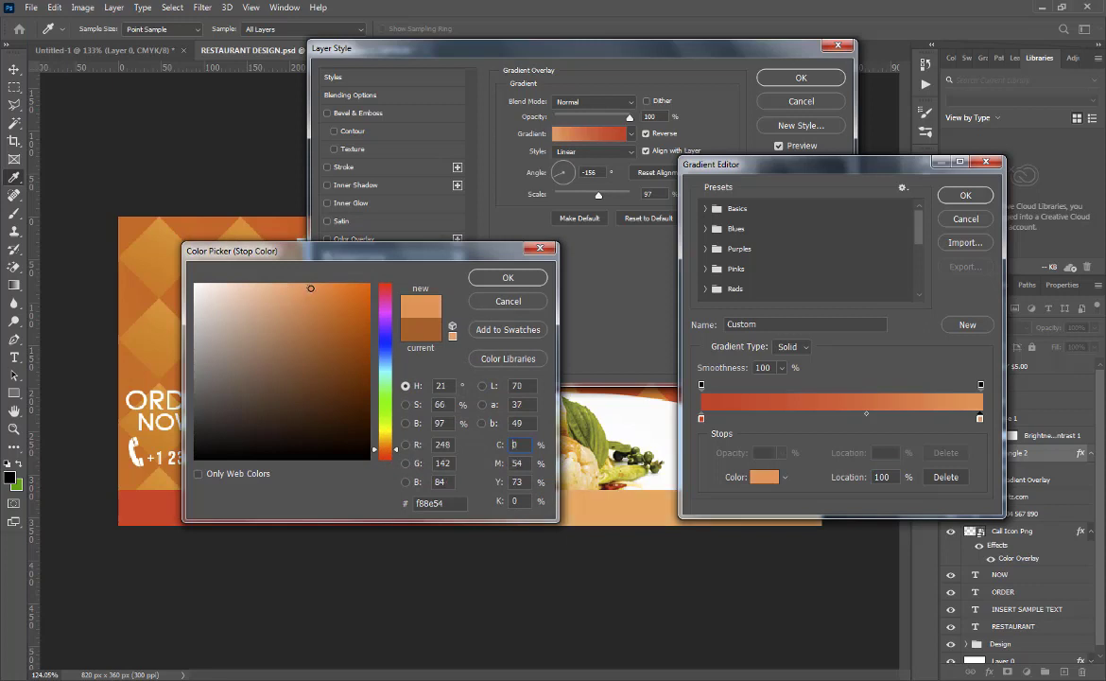
{"action": "left_click", "coordinate": [545, 278]}
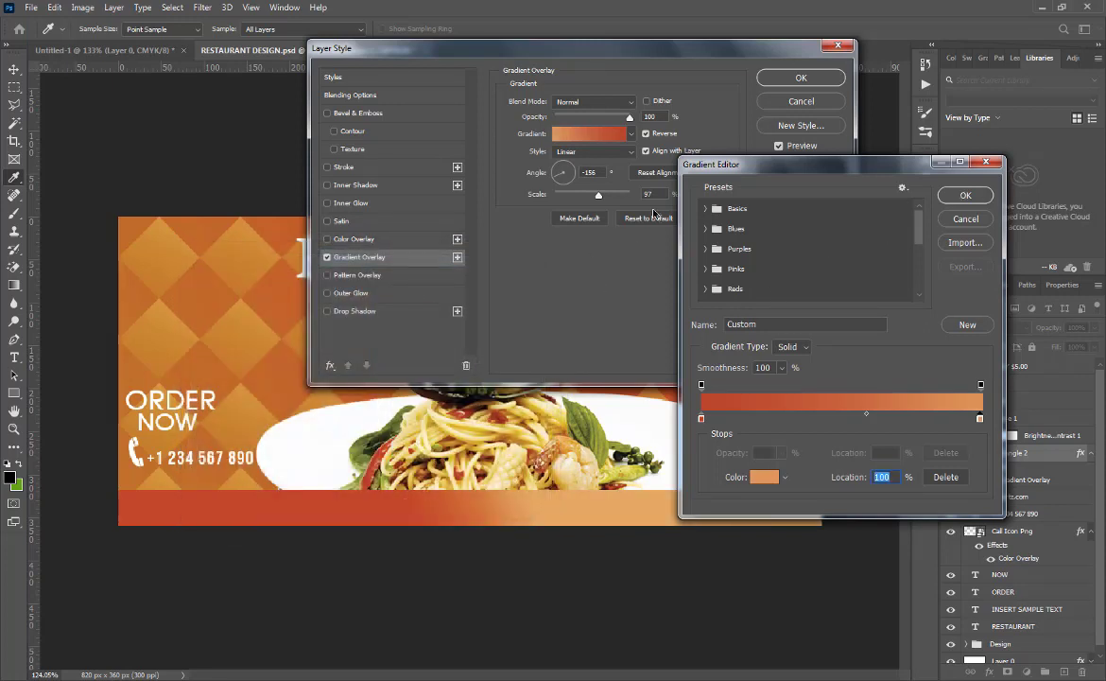
- Change the gradient's start colour stop at location 0% to dark red a41a0f, apply the layer style and deselect the strip
{"action": "left_click", "coordinate": [701, 421]}
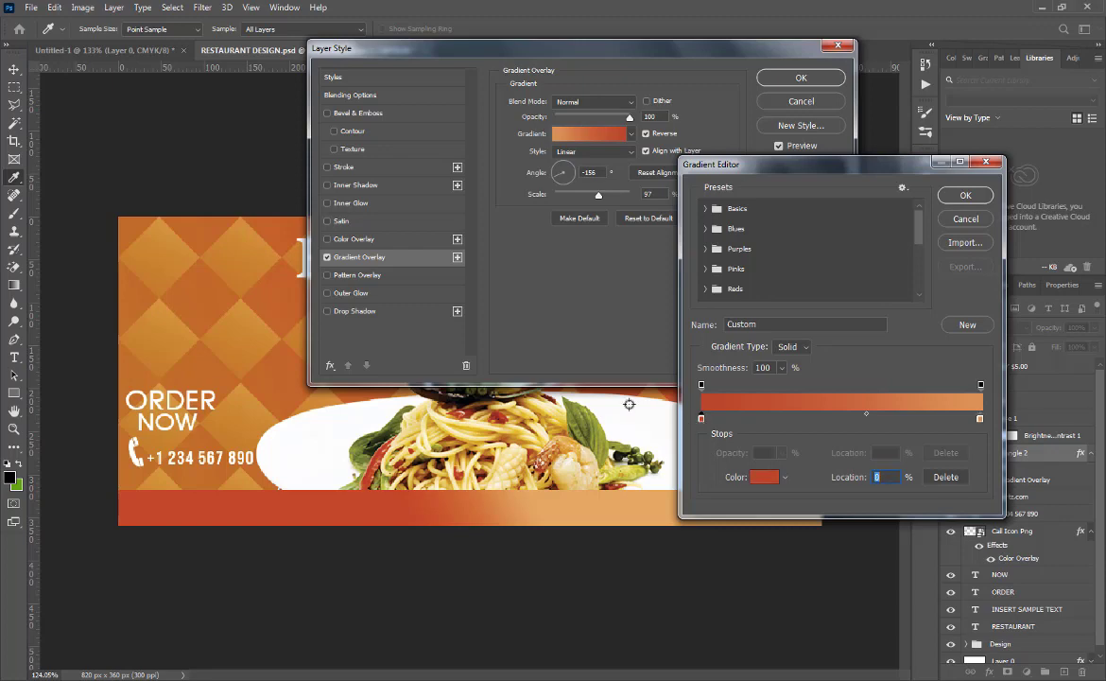
{"action": "left_click", "coordinate": [771, 479]}
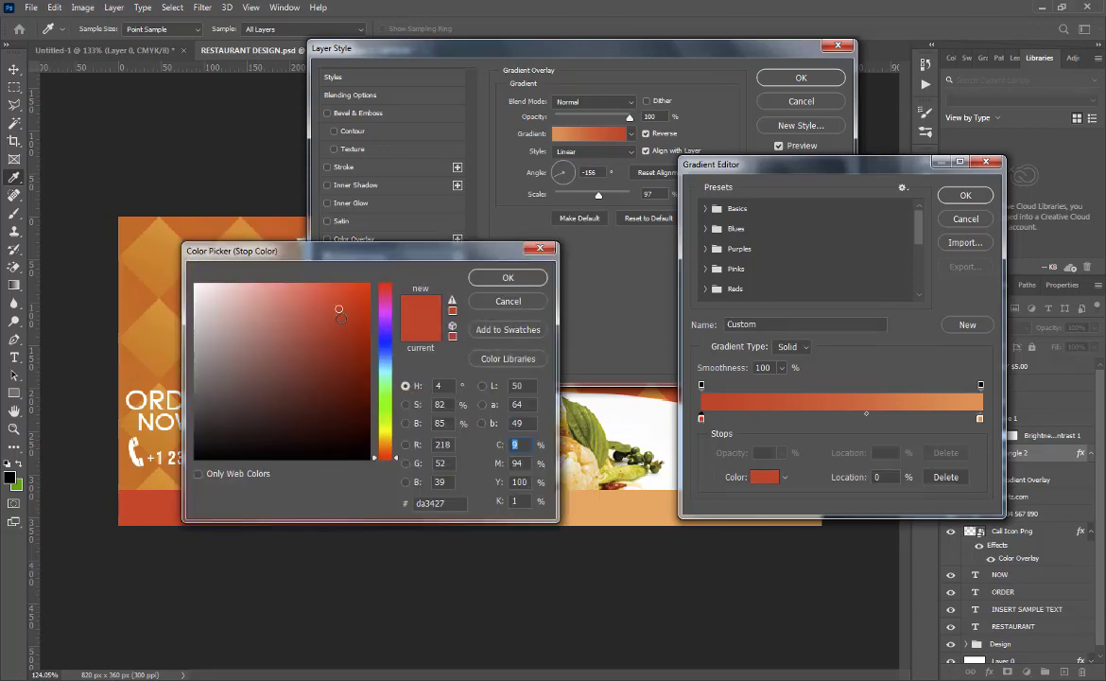
{"action": "left_click_drag", "start_coordinate": [340, 310], "coordinate": [353, 346]}
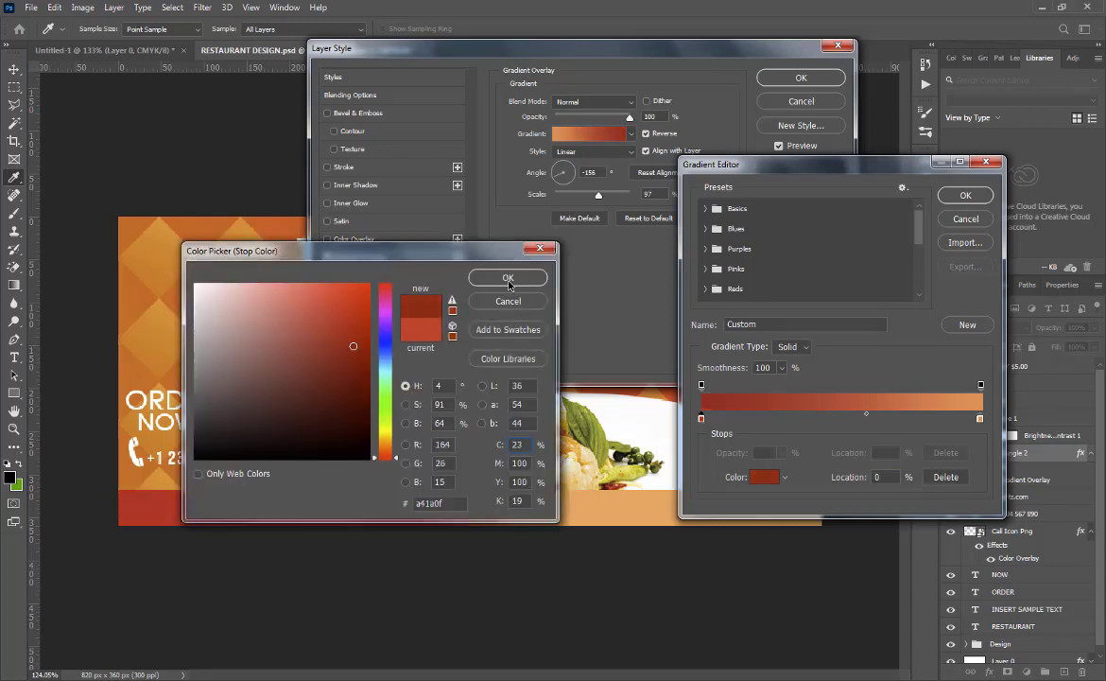
{"action": "left_click", "coordinate": [508, 277]}
{"action": "left_click", "coordinate": [955, 196]}
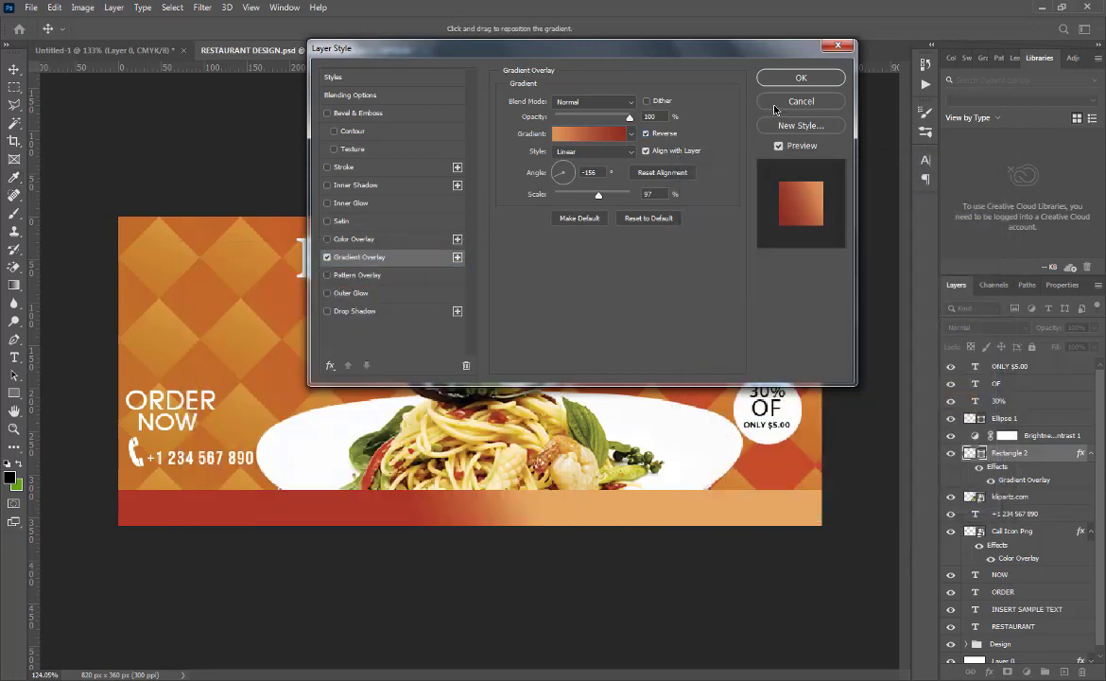
{"action": "left_click", "coordinate": [800, 79]}
{"action": "left_click", "coordinate": [647, 601]}
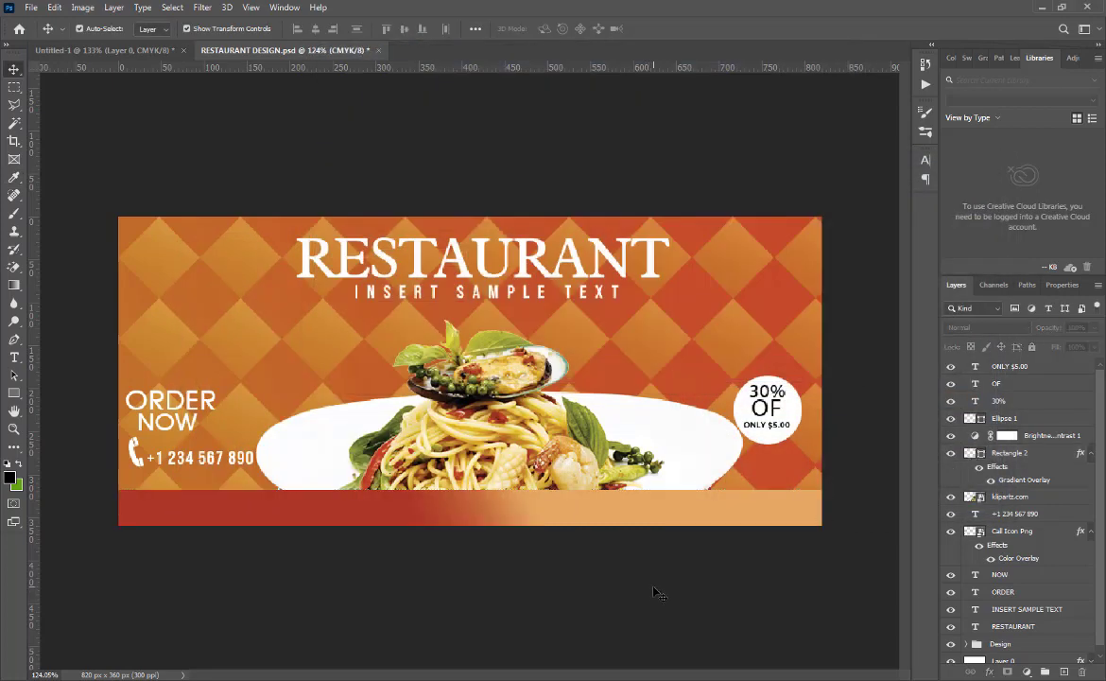
{"action": "left_click", "coordinate": [655, 509]}
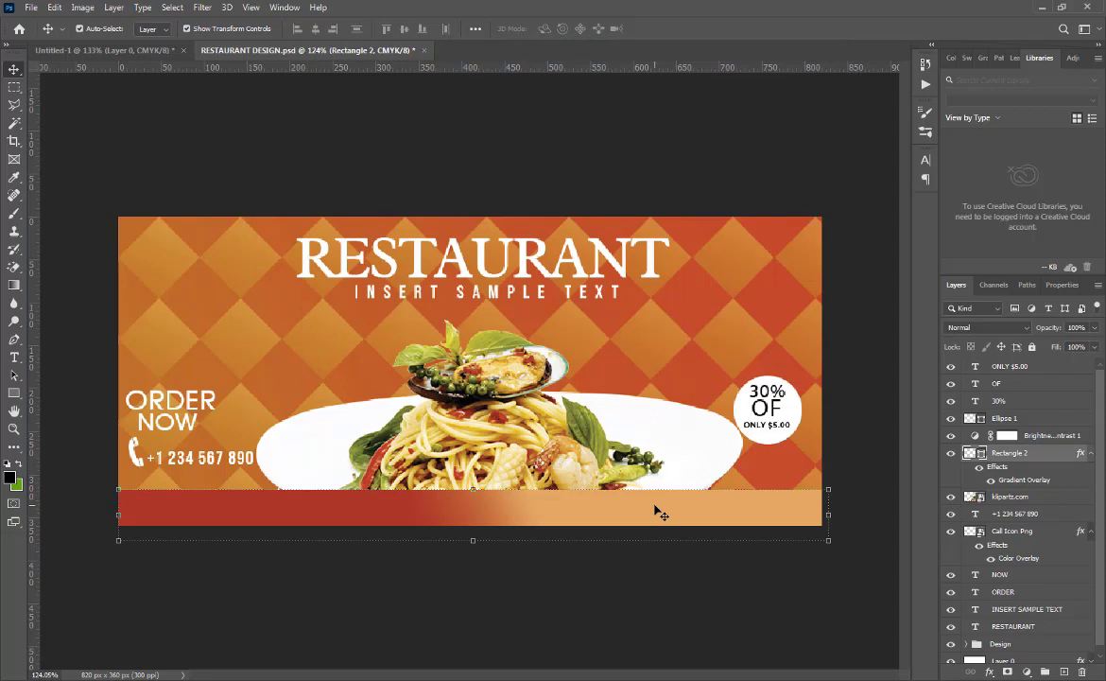
{"action": "left_click", "coordinate": [534, 622]}
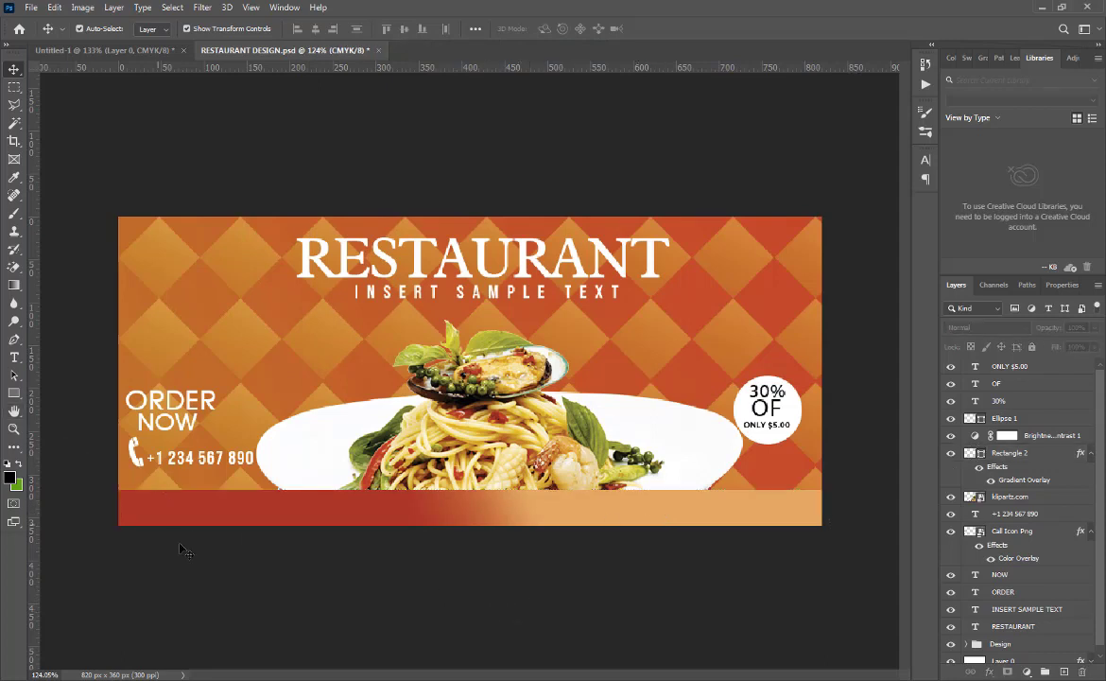
{"action": "left_click", "coordinate": [16, 357]}
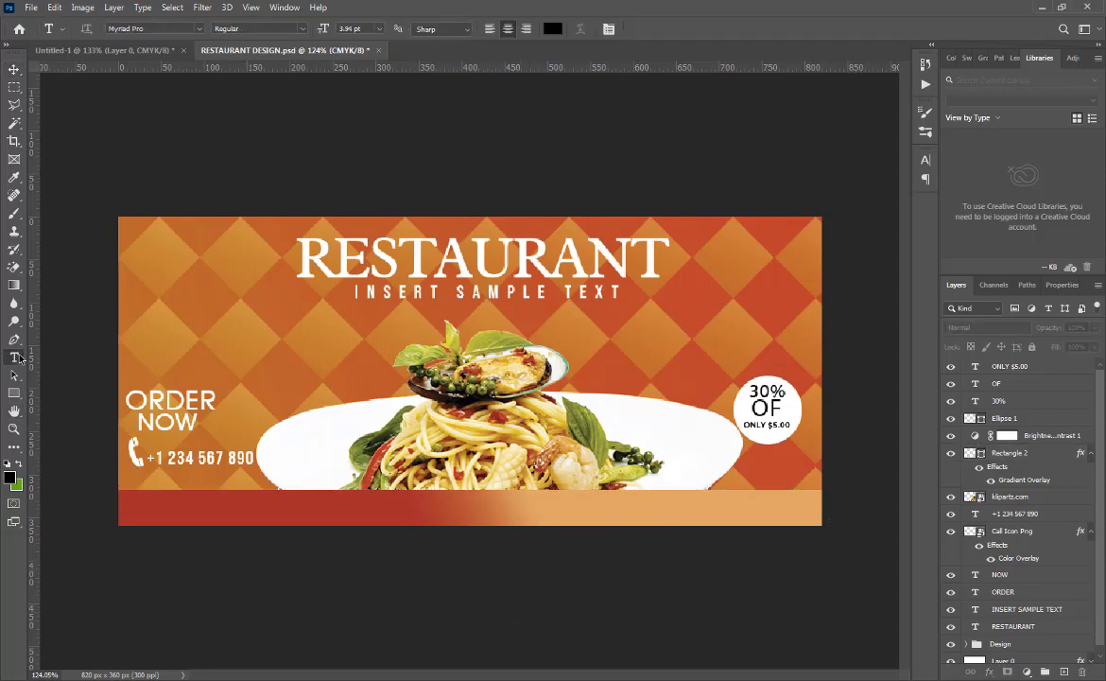
{"action": "left_click", "coordinate": [438, 512]}
{"action": "type", "text": "www"}
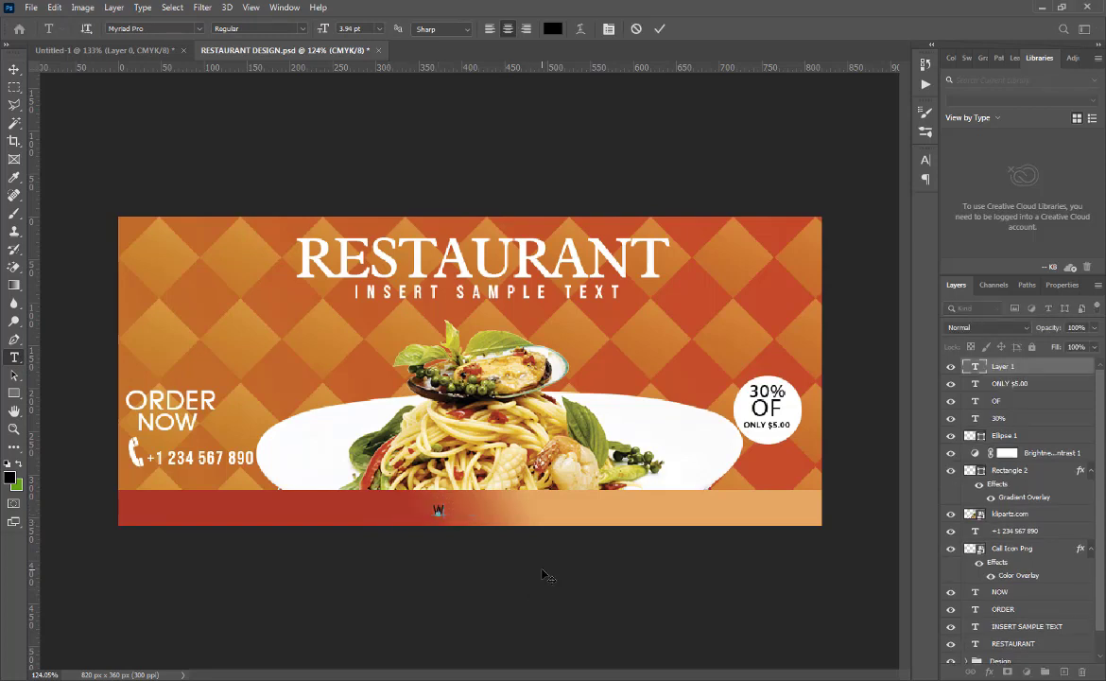
{"action": "type", "text": ".your wes"}
{"action": "key", "text": "BackSpace"}
{"action": "key", "text": "BackSpace"}
{"action": "type", "text": "ebsite"}
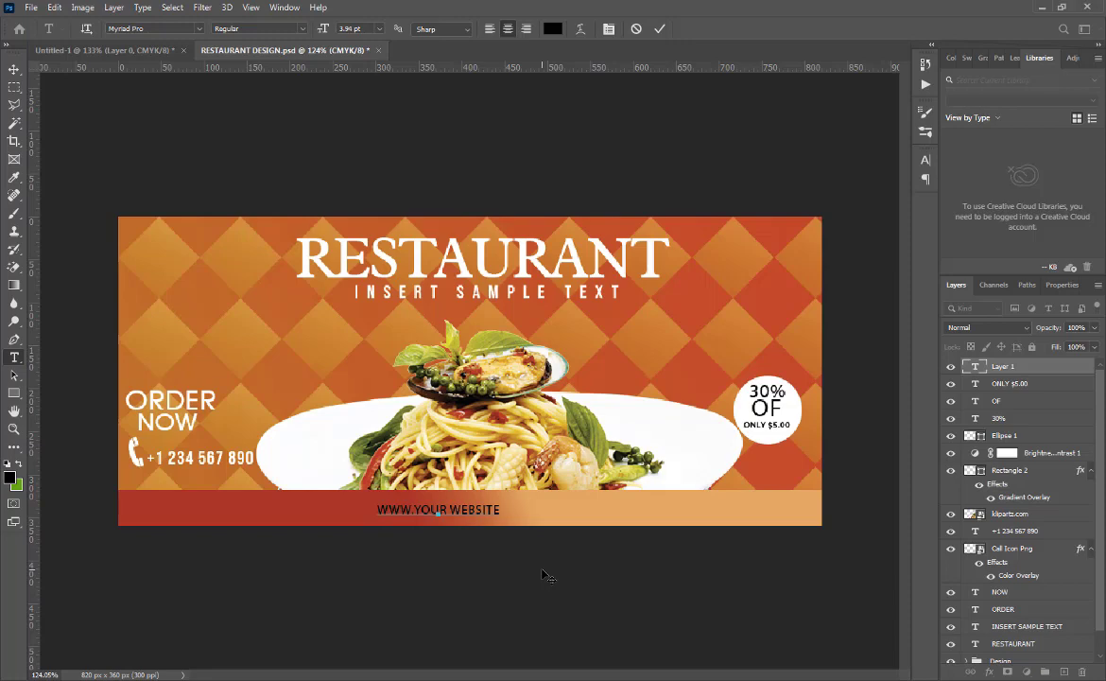
{"action": "type", "text": "."}
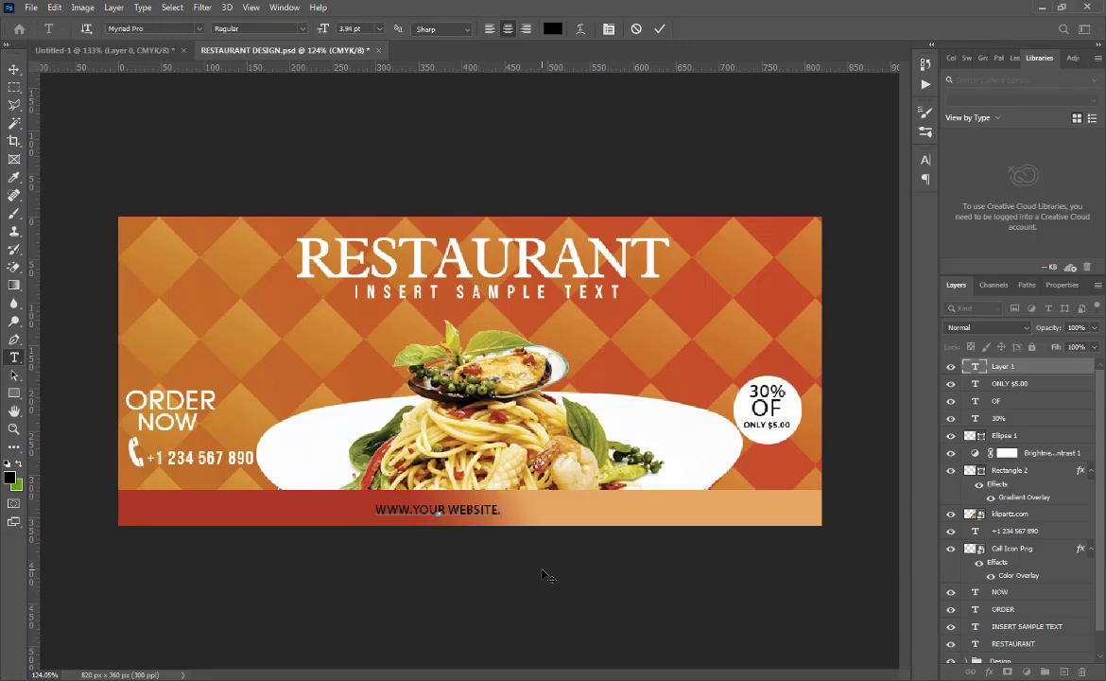
{"action": "key", "text": "BackSpace"}
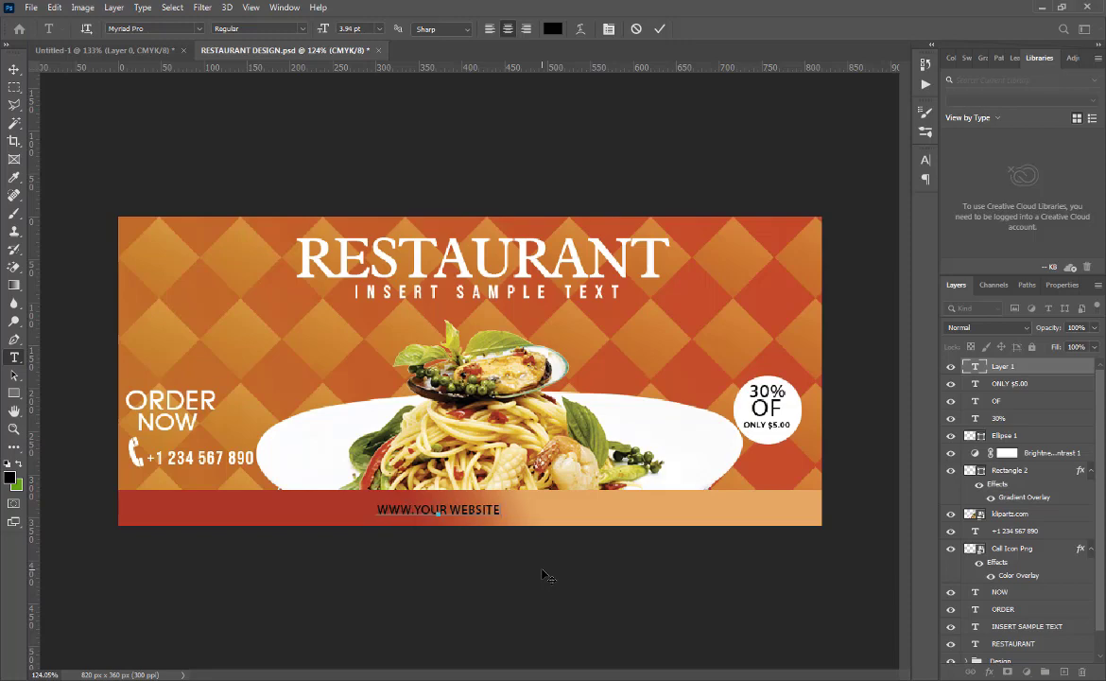
{"action": "type", "text": "/O"}
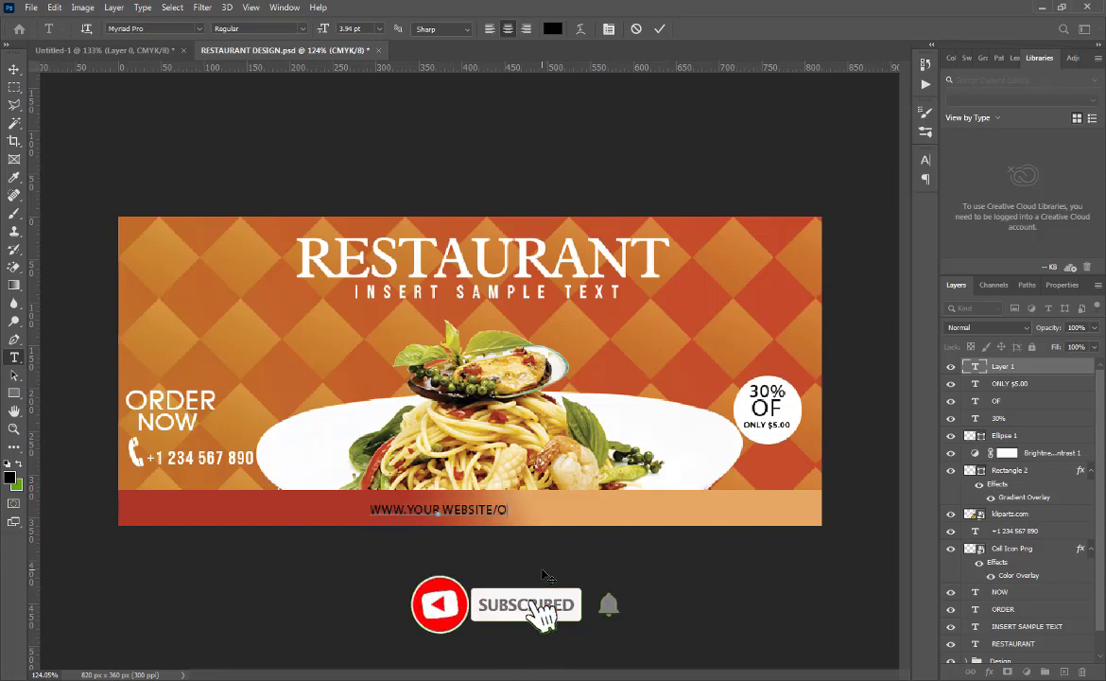
{"action": "type", "text": "R"}
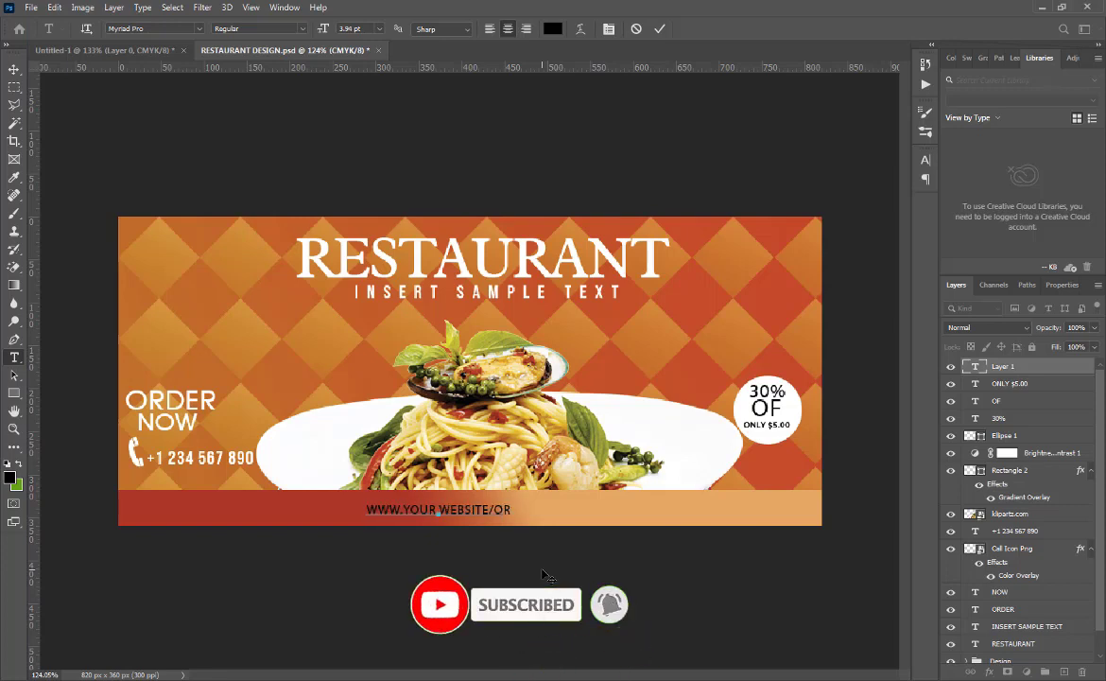
{"action": "type", "text": "G"}
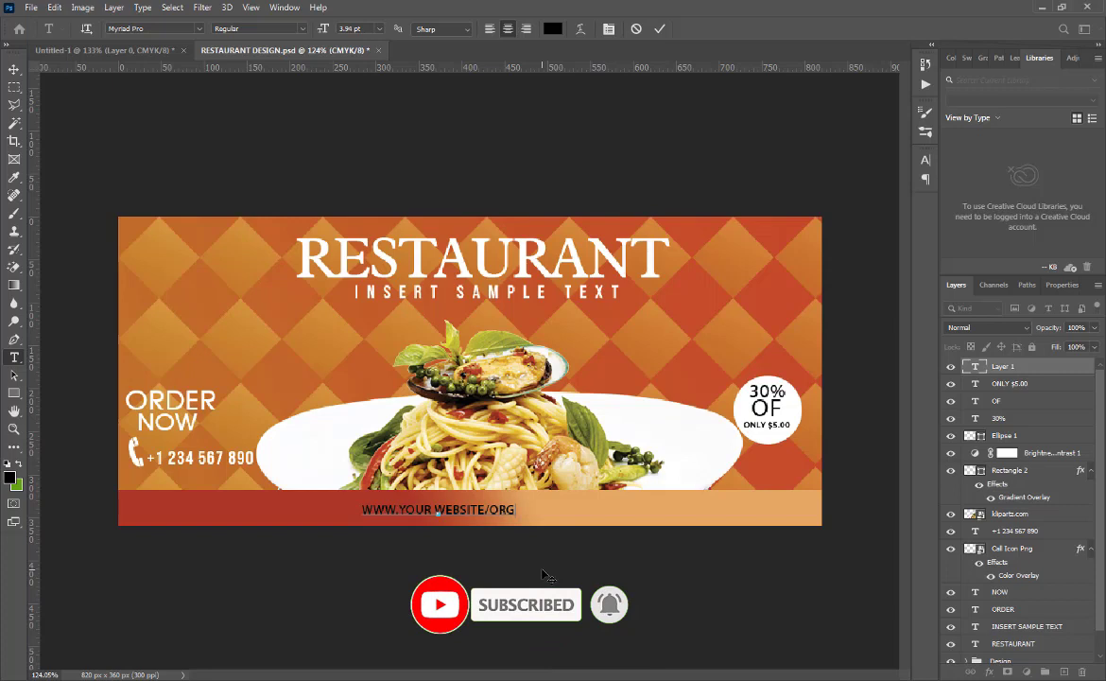
{"action": "type", "text": ".CPM"}
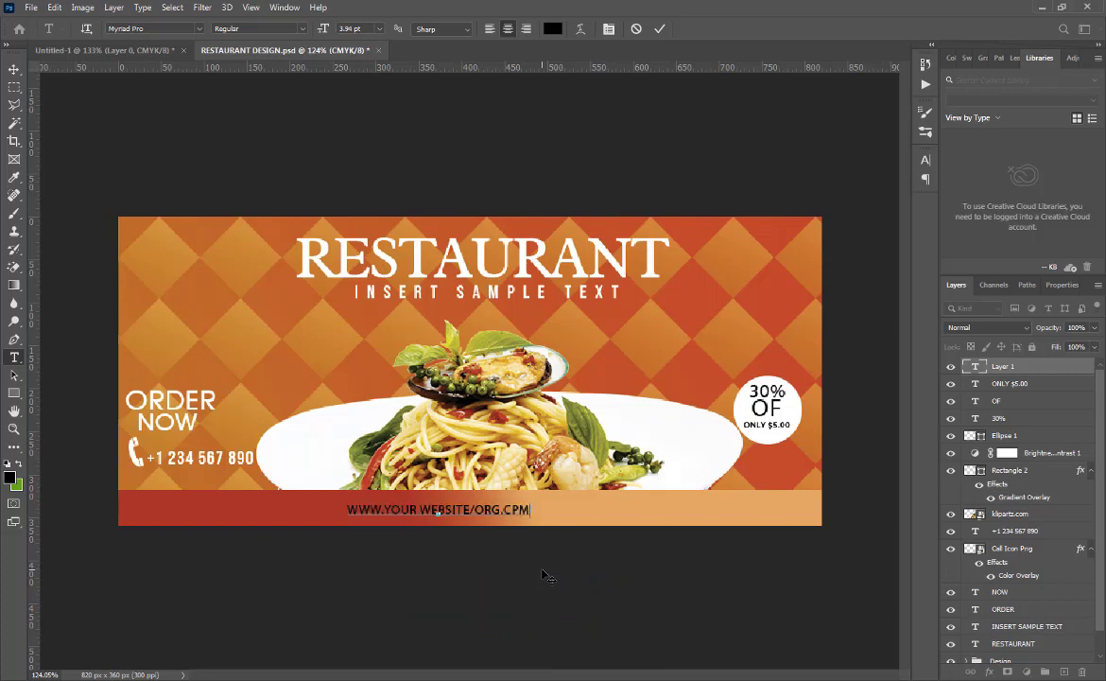
{"action": "key", "text": "BackSpace"}
{"action": "key", "text": "BackSpace"}
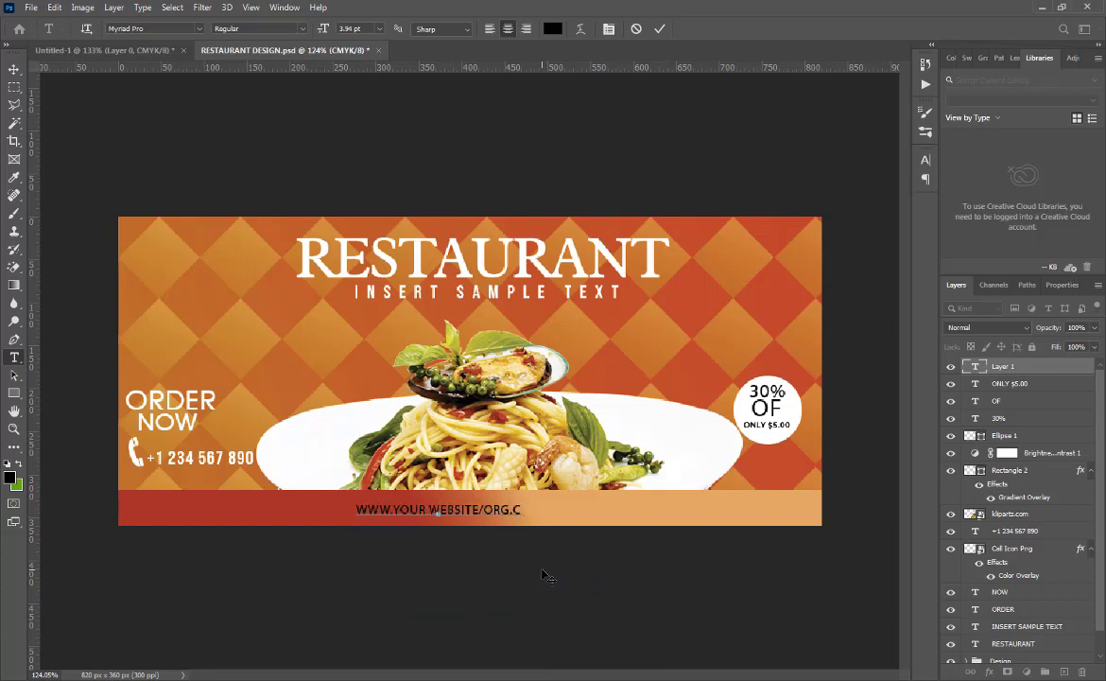
{"action": "type", "text": "OM"}
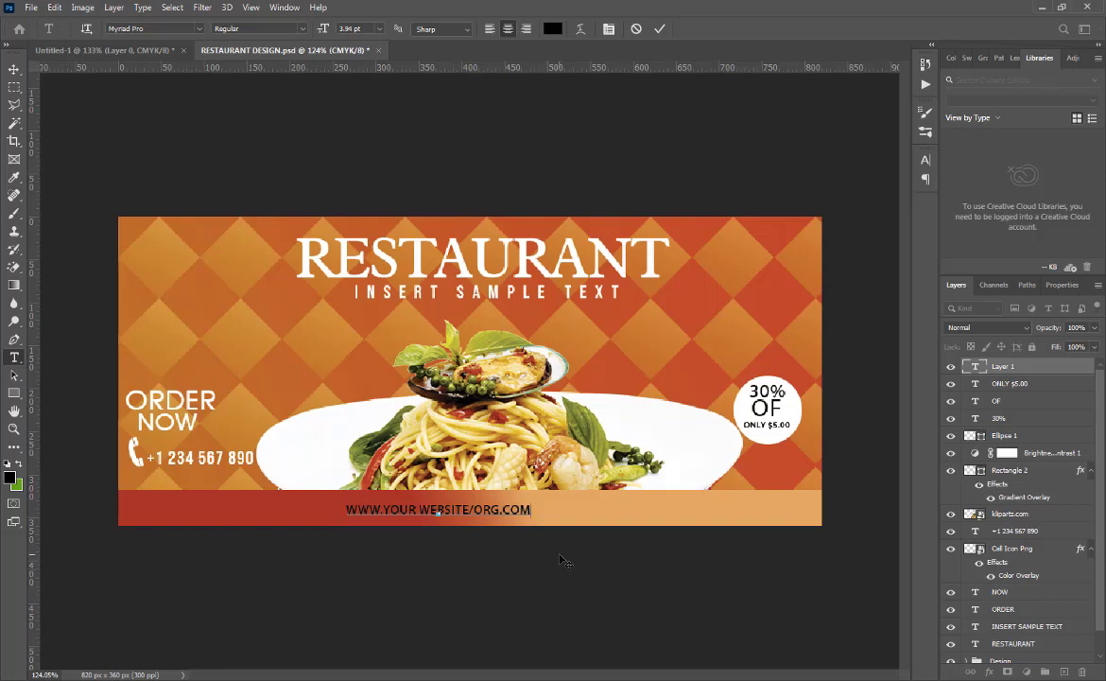
- Set the whole website text line to 5 pt with 570 tracking and commit the text edit
{"action": "double_click", "coordinate": [469, 509]}
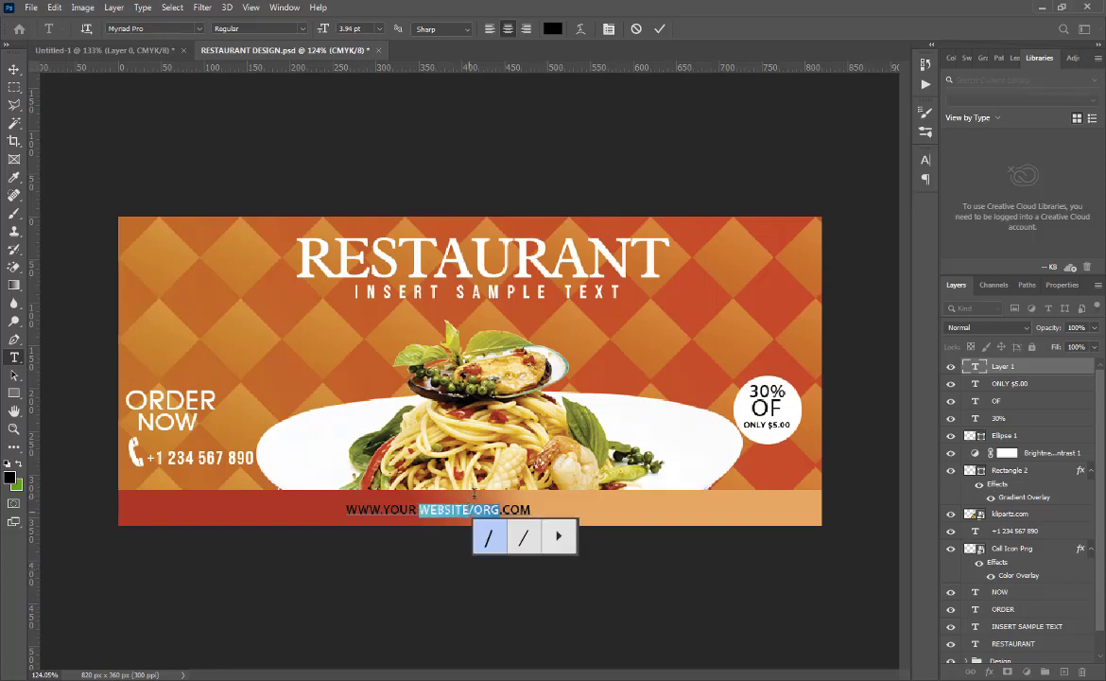
{"action": "triple_click", "coordinate": [401, 507]}
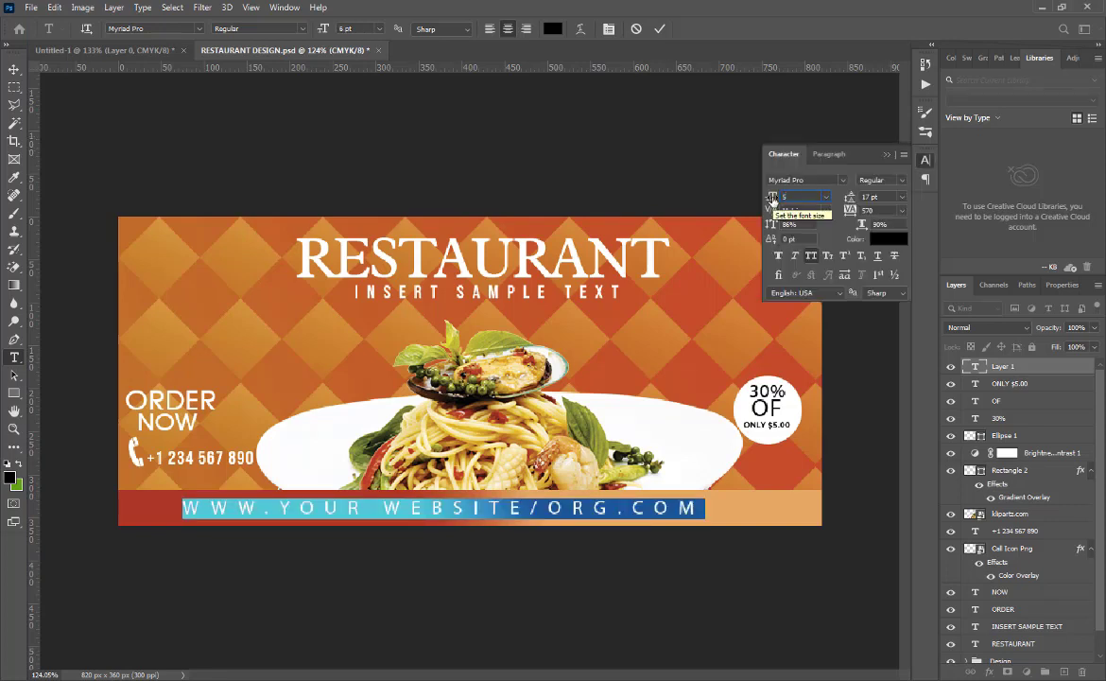
{"action": "key", "text": "Return"}
{"action": "left_click", "coordinate": [659, 28]}
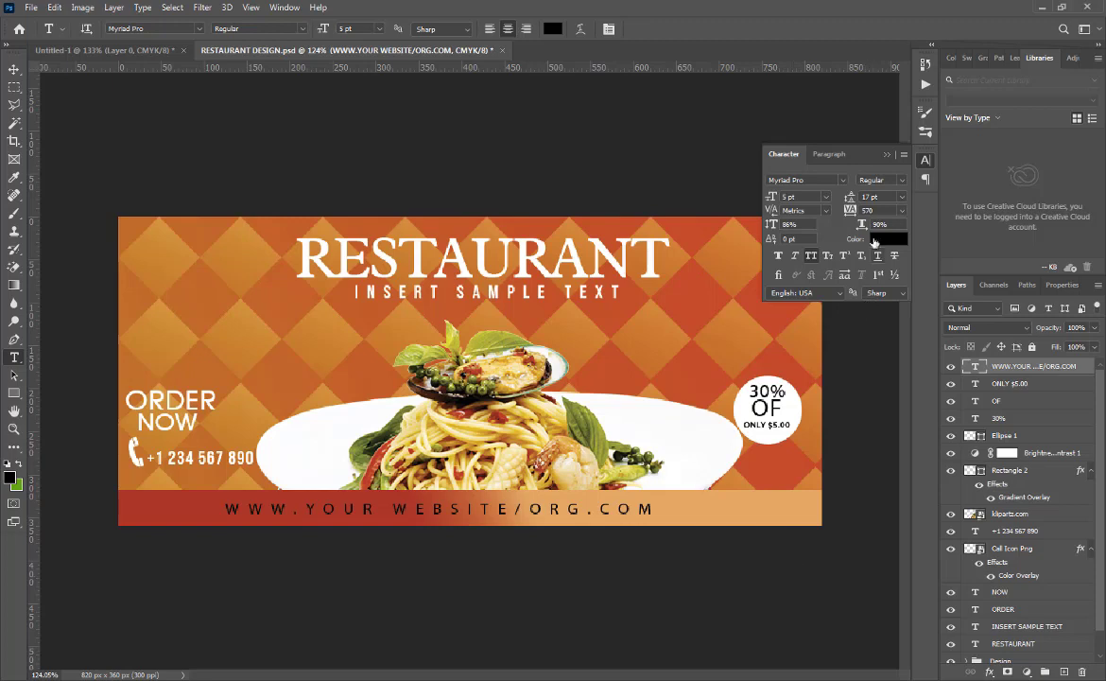
{"action": "left_click", "coordinate": [887, 155]}
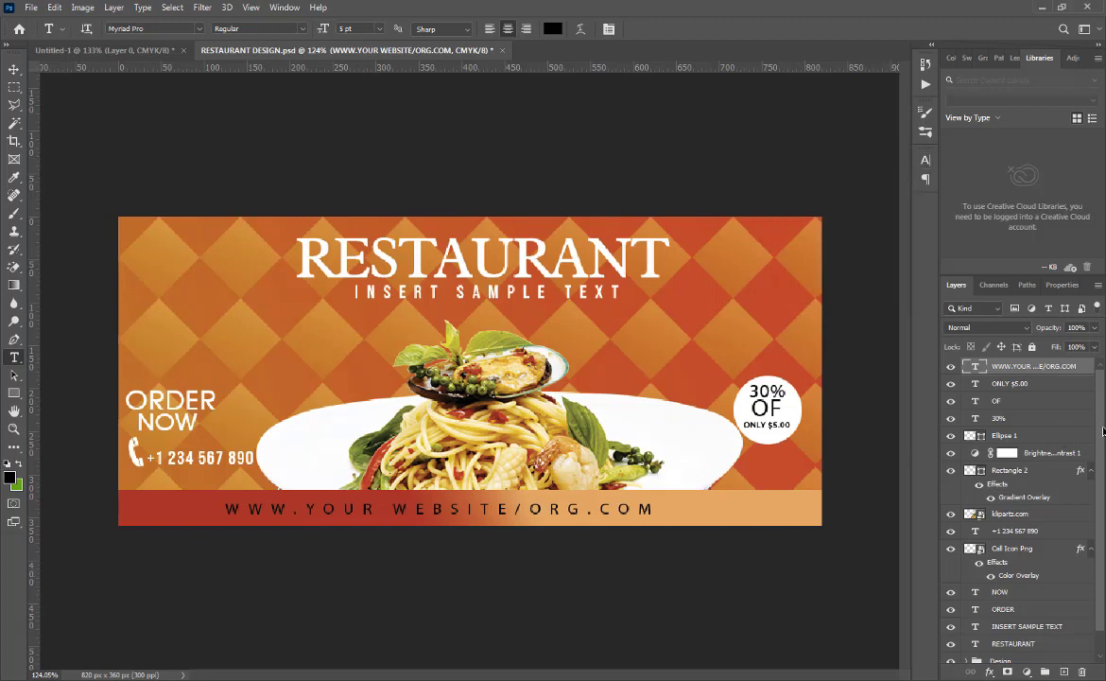
- Group all layers from the RESTAURANT title up to the website text, leaving out the Design group and Layer 0
{"action": "left_click_drag", "start_coordinate": [1102, 432], "coordinate": [1102, 580]}
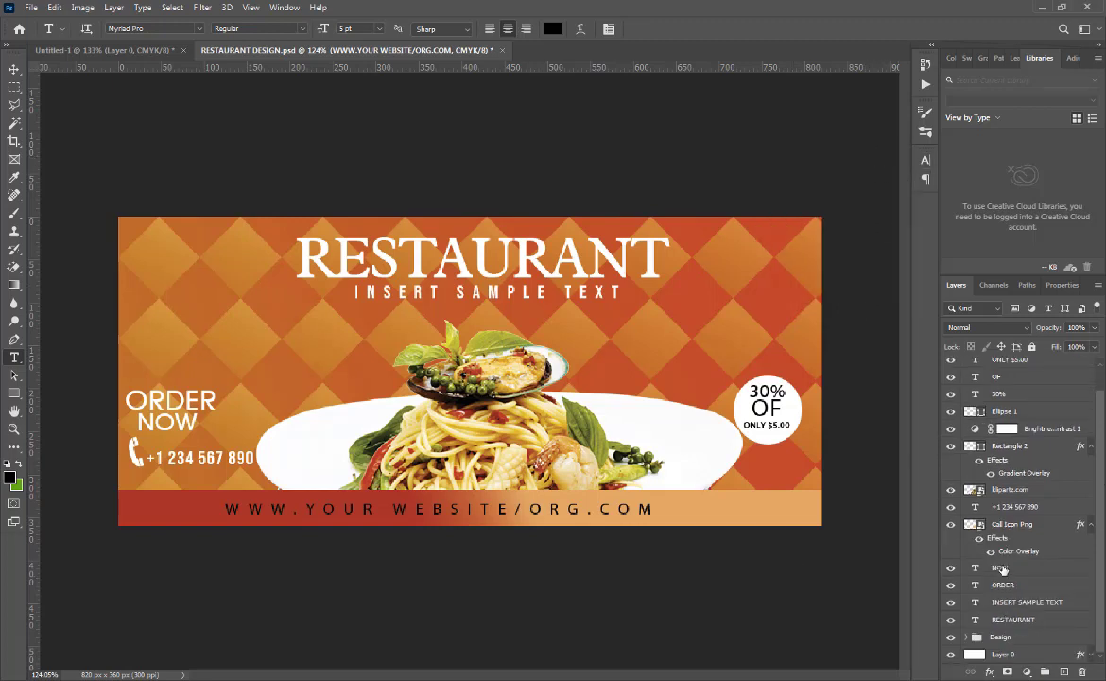
{"action": "left_click", "coordinate": [1010, 621]}
{"action": "left_click", "coordinate": [1010, 377], "text": "shift"}
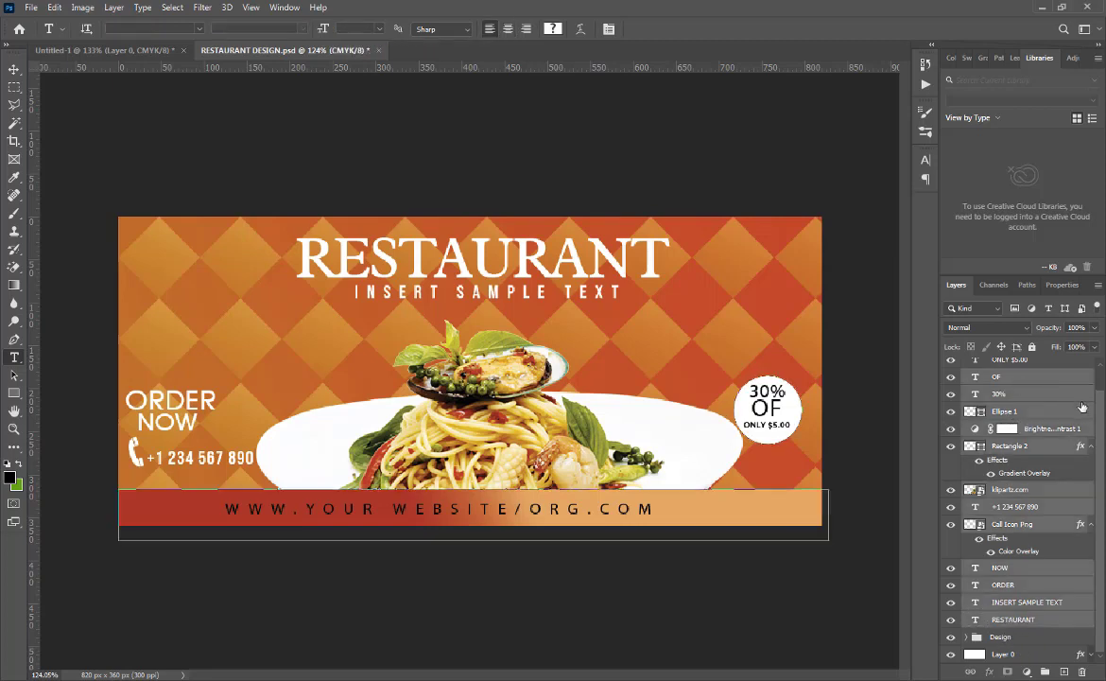
{"action": "left_click_drag", "start_coordinate": [1103, 411], "coordinate": [1099, 377]}
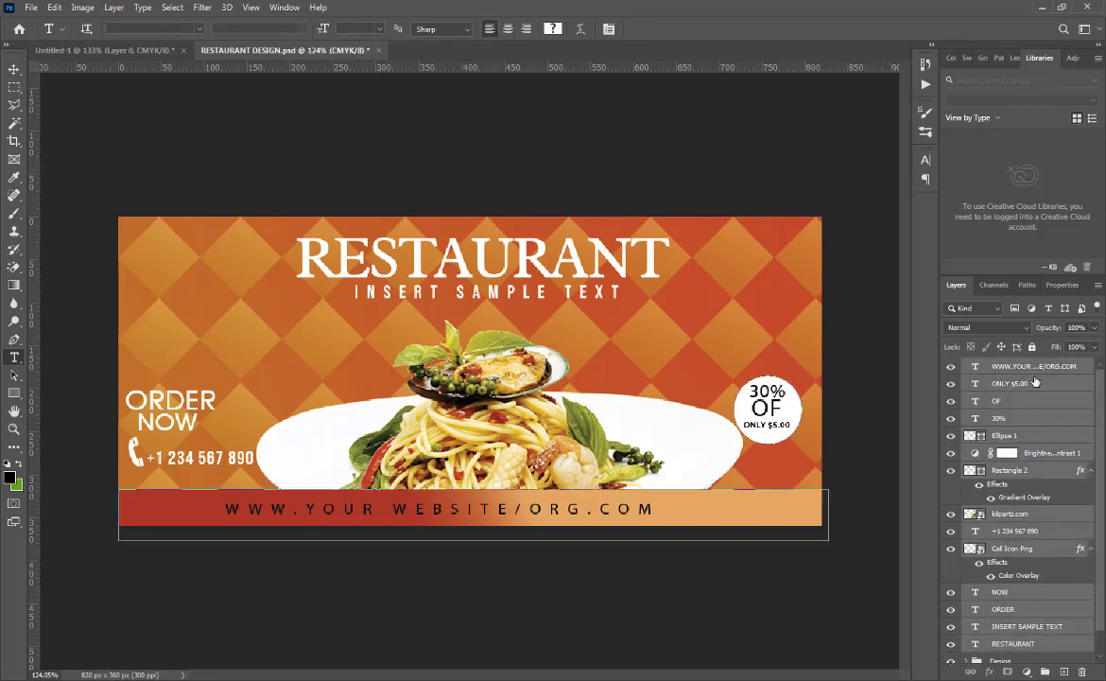
{"action": "key", "text": "ctrl+g"}
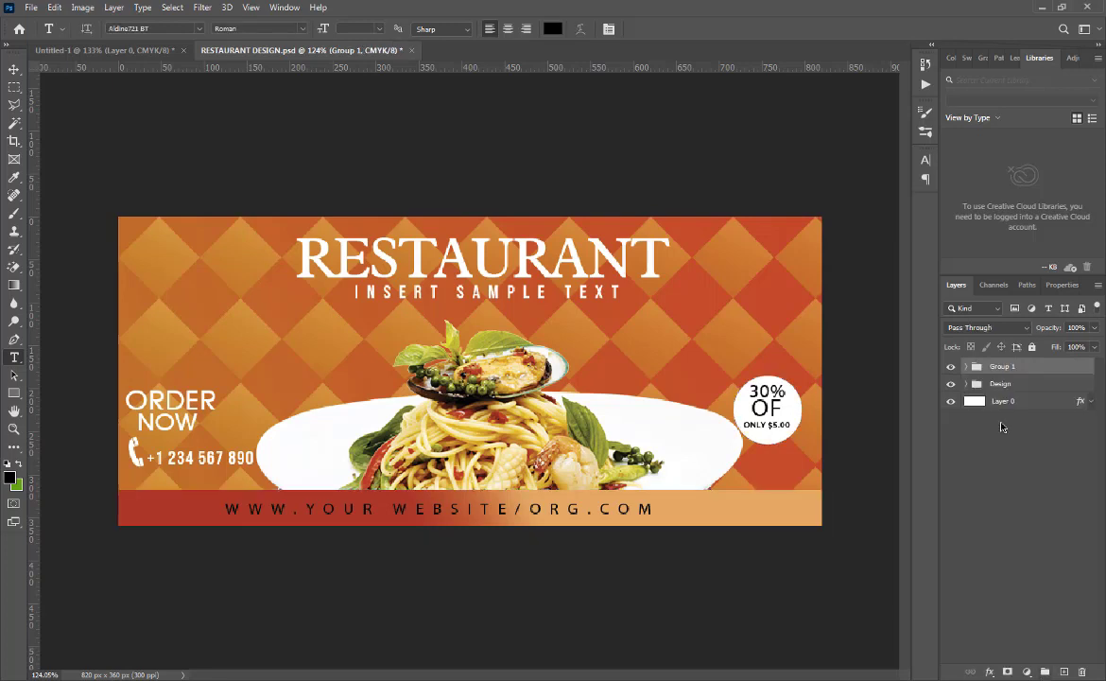
- Rename the new layer group as TEXT and deselect it
{"action": "double_click", "coordinate": [1004, 367]}
{"action": "type", "text": "TEXT"}
{"action": "left_click", "coordinate": [950, 462]}
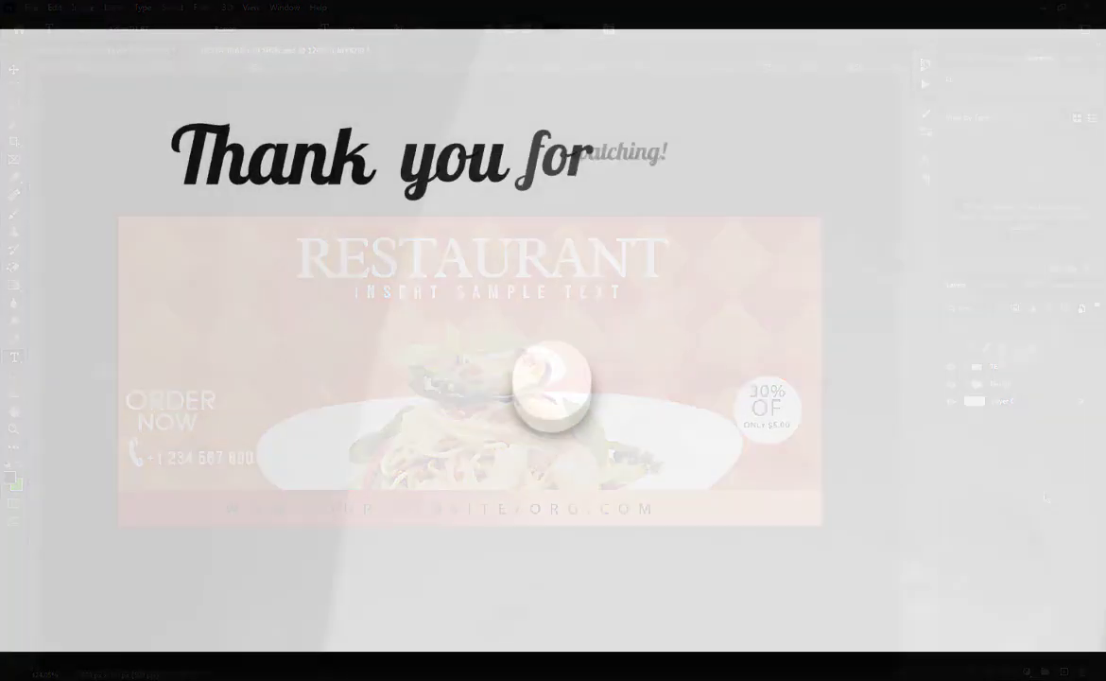